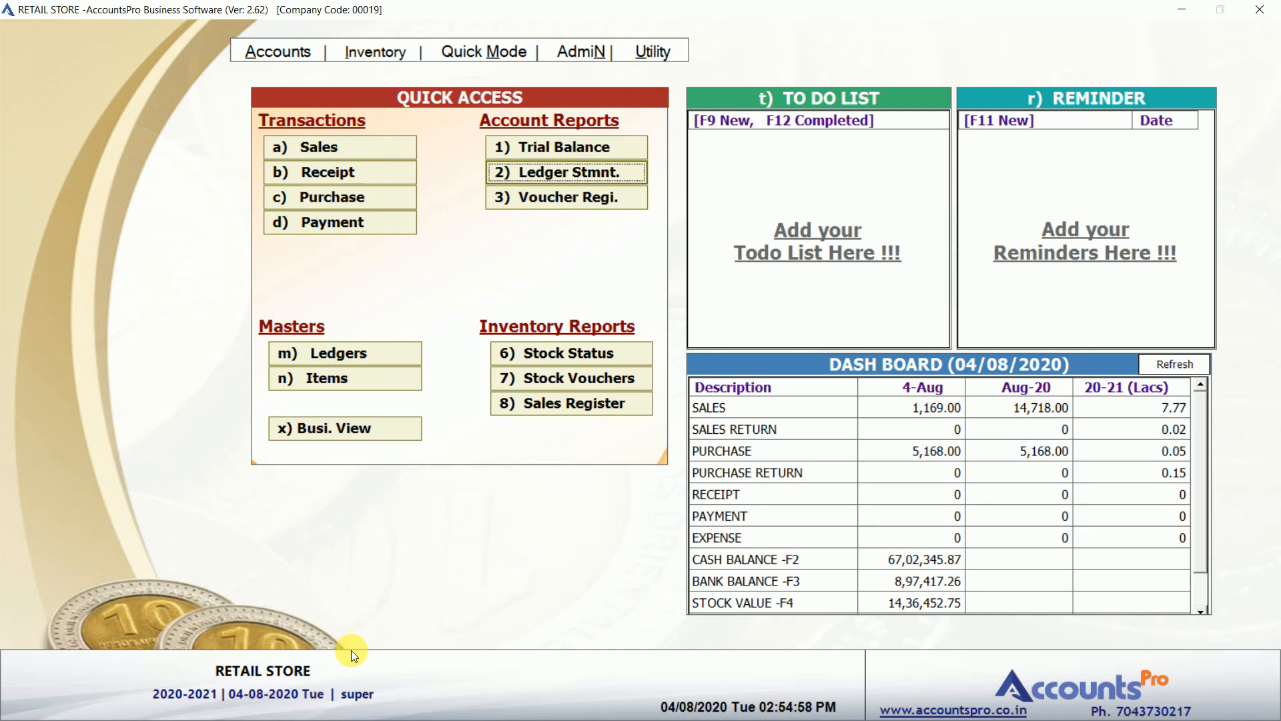
Browse the quick-access shortcuts and the stock item list down past 114 Lotus, then return home.
{"action": "key", "text": "Up"}
{"action": "key", "text": "Up"}
{"action": "key", "text": "Up"}
{"action": "key", "text": "Up"}
{"action": "key", "text": "Up"}
{"action": "key", "text": "Up"}
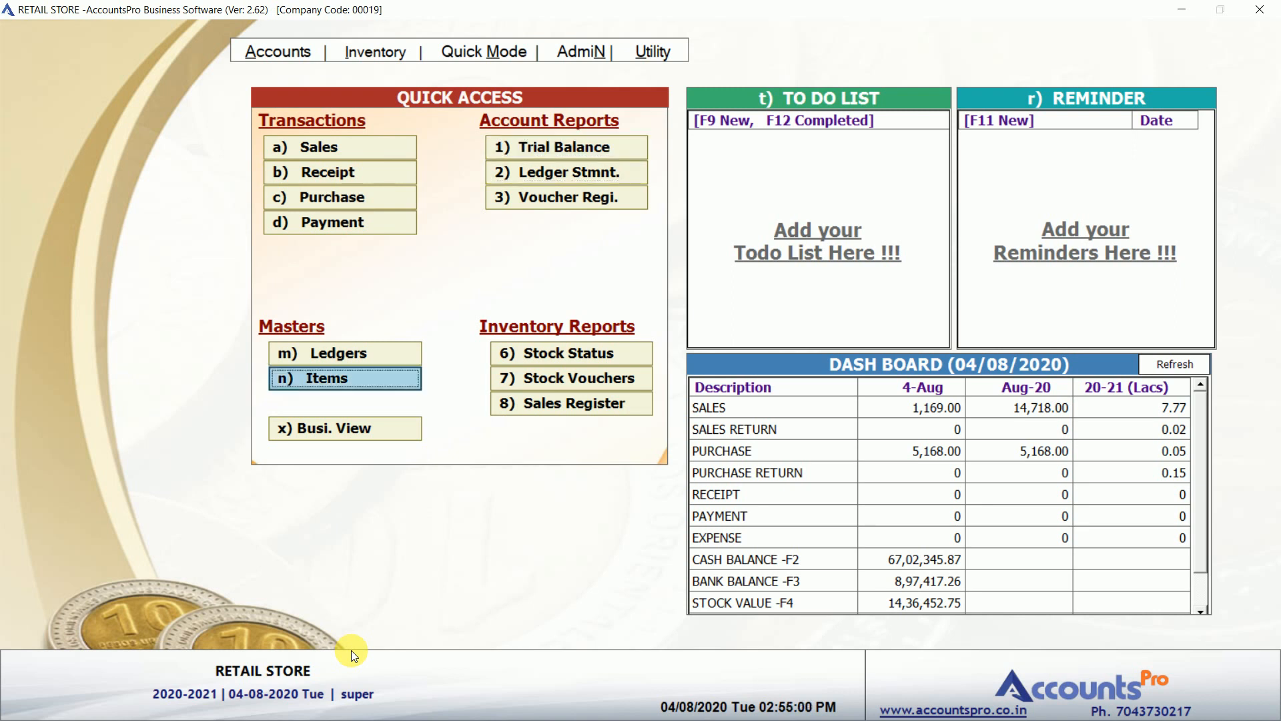
{"action": "key", "text": "Up"}
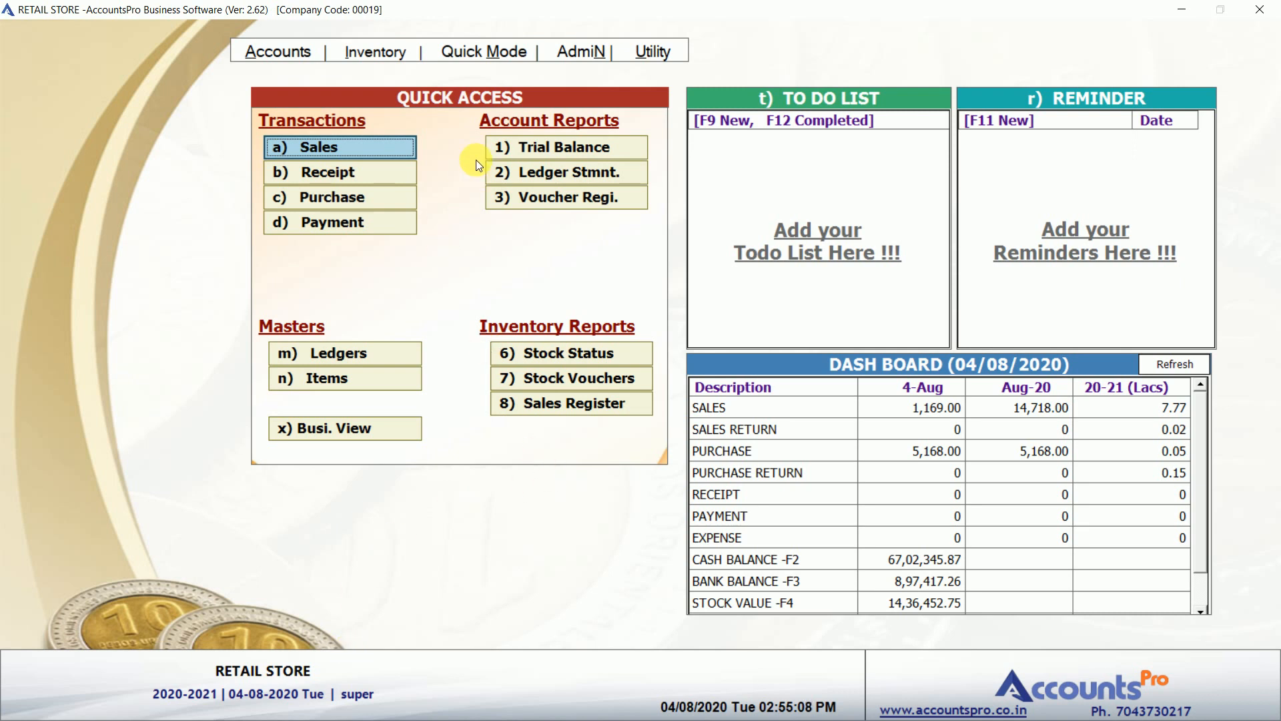
{"action": "key", "text": "Down"}
{"action": "key", "text": "Down"}
{"action": "key", "text": "Down"}
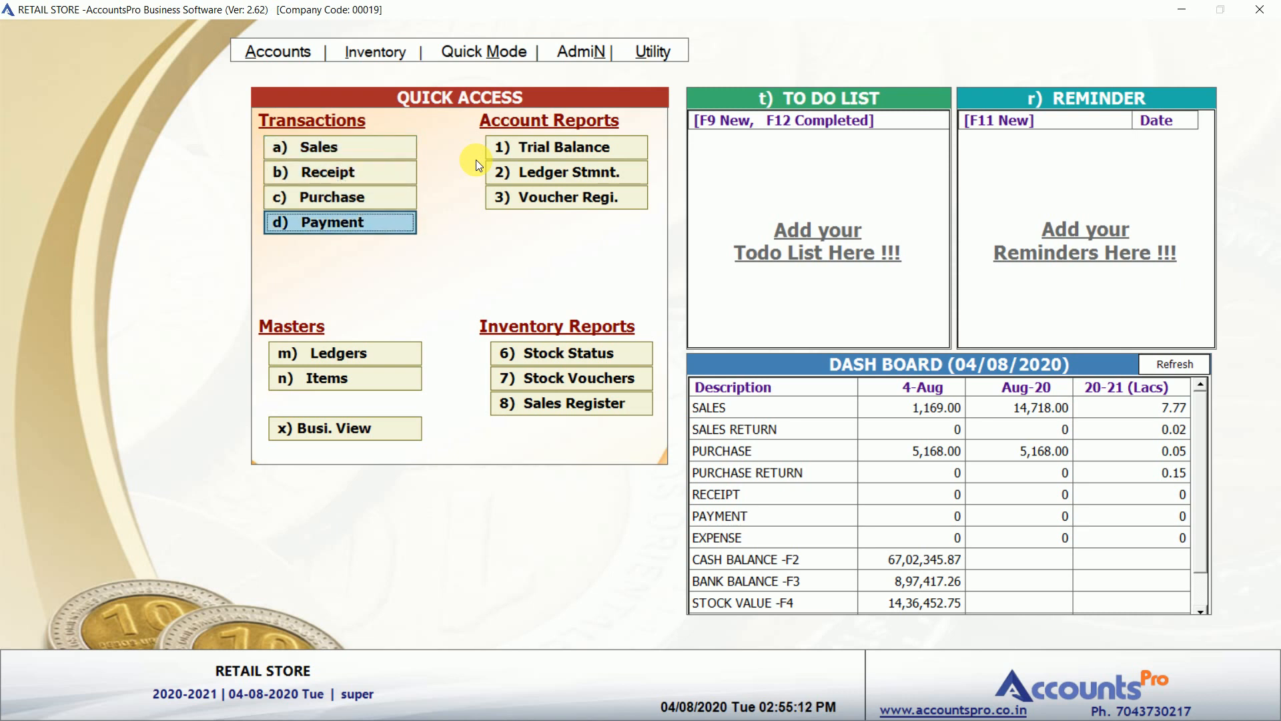
{"action": "key", "text": "Down"}
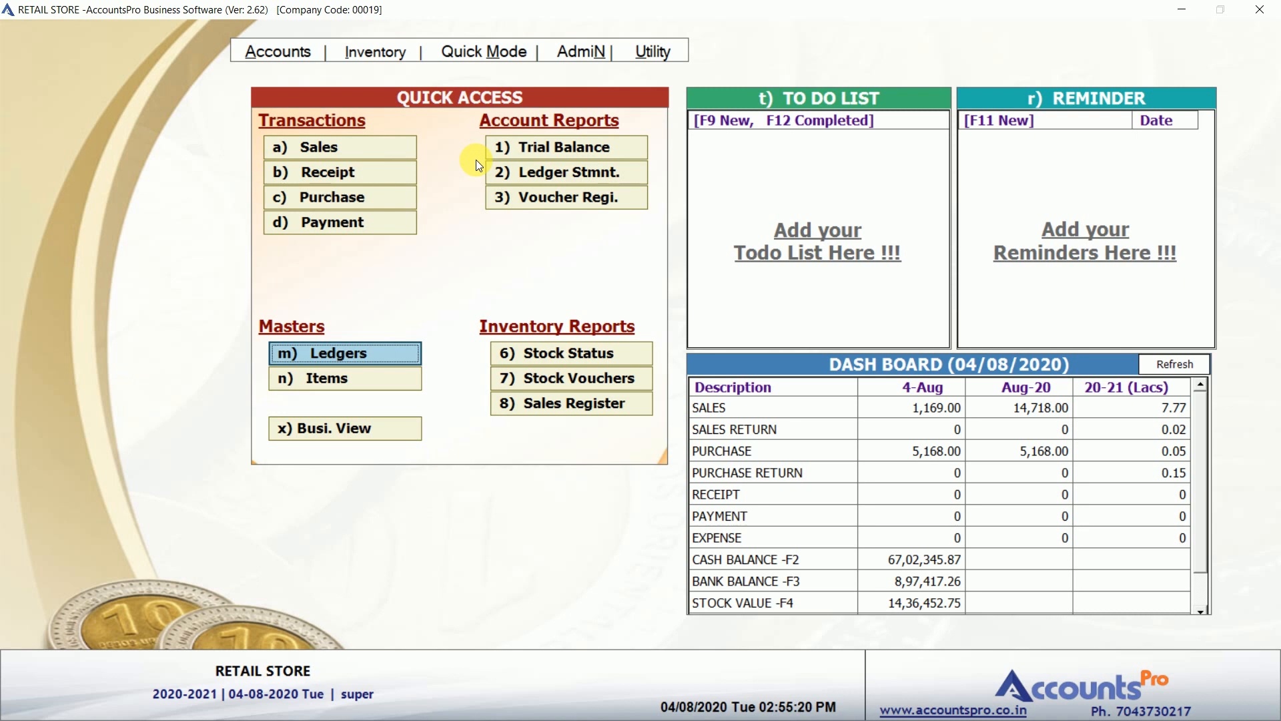
{"action": "key", "text": "n"}
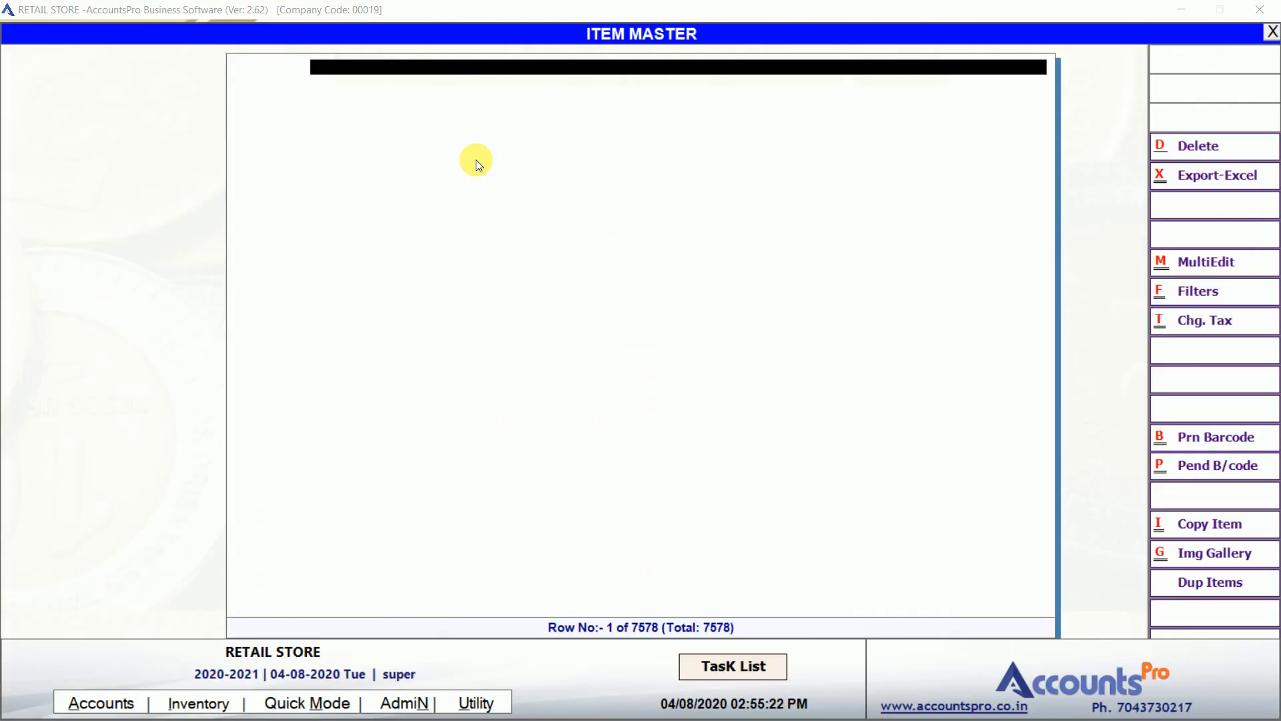
{"action": "key", "text": "Down"}
{"action": "key", "text": "Down"}
{"action": "key", "text": "Down"}
{"action": "key", "text": "Down"}
{"action": "key", "text": "Down"}
{"action": "key", "text": "Down"}
{"action": "key", "text": "Down"}
{"action": "key", "text": "Down"}
{"action": "key", "text": "Down"}
{"action": "key", "text": "Down"}
{"action": "key", "text": "Down"}
{"action": "key", "text": "Down"}
{"action": "key", "text": "Down"}
{"action": "key", "text": "Down"}
{"action": "key", "text": "Down"}
{"action": "key", "text": "Down"}
{"action": "key", "text": "Down"}
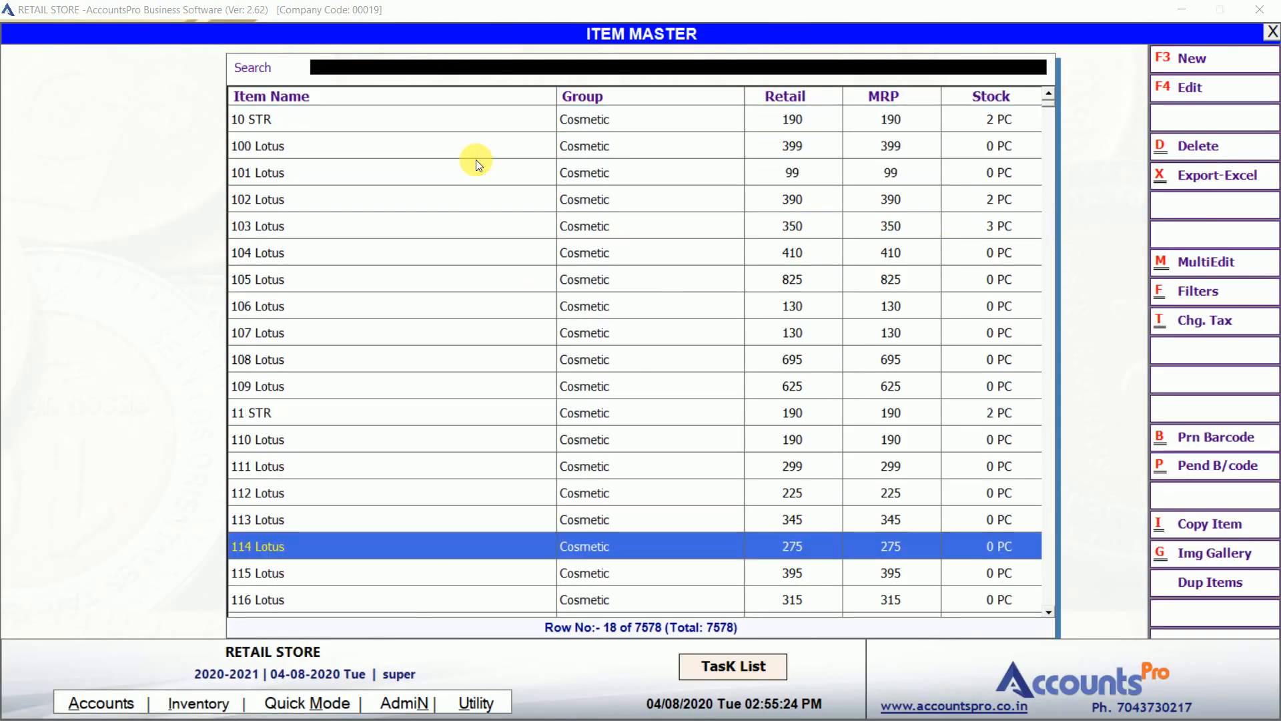
{"action": "key", "text": "Down"}
{"action": "key", "text": "Down"}
{"action": "key", "text": "Down"}
{"action": "key", "text": "Down"}
{"action": "key", "text": "Down"}
{"action": "key", "text": "Down"}
{"action": "key", "text": "Down"}
{"action": "key", "text": "Down"}
{"action": "key", "text": "Down"}
{"action": "key", "text": "Down"}
{"action": "key", "text": "Down"}
{"action": "key", "text": "Down"}
{"action": "key", "text": "Down"}
{"action": "key", "text": "Down"}
{"action": "key", "text": "Down"}
{"action": "key", "text": "Down"}
{"action": "key", "text": "Escape"}
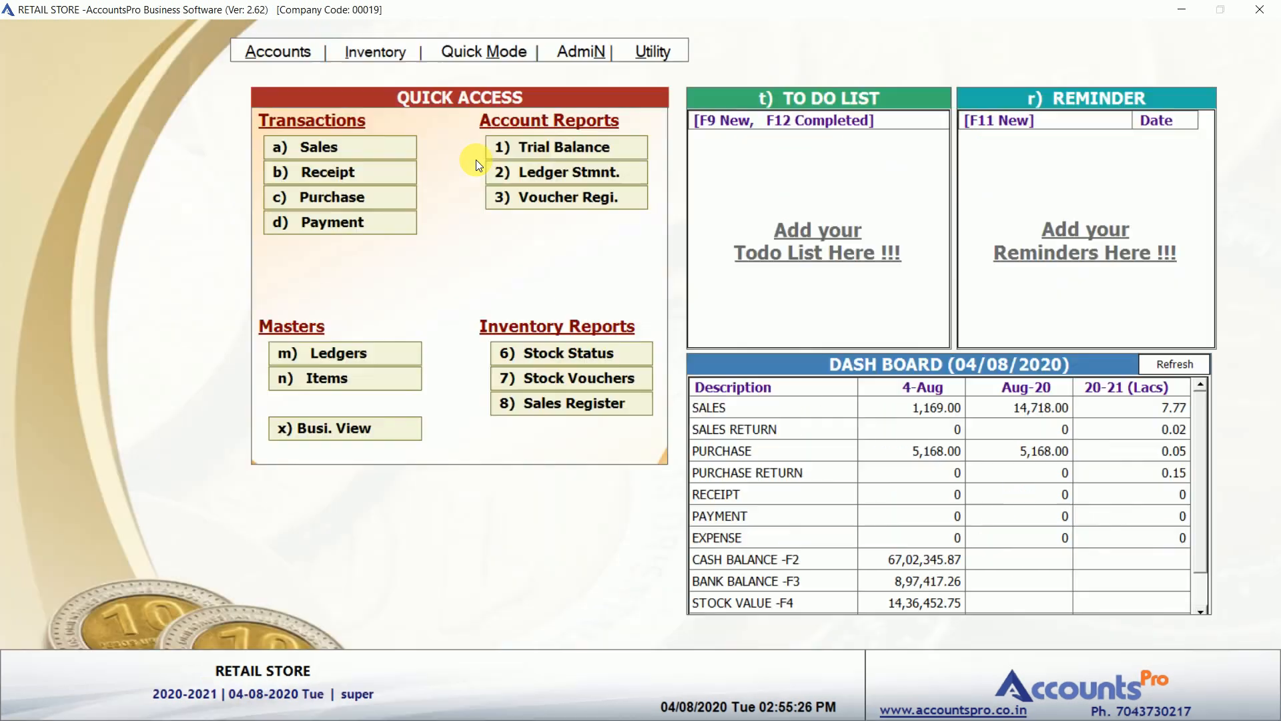
Step through the report shortcuts from trial balance down to the sales register.
{"action": "key", "text": "Down"}
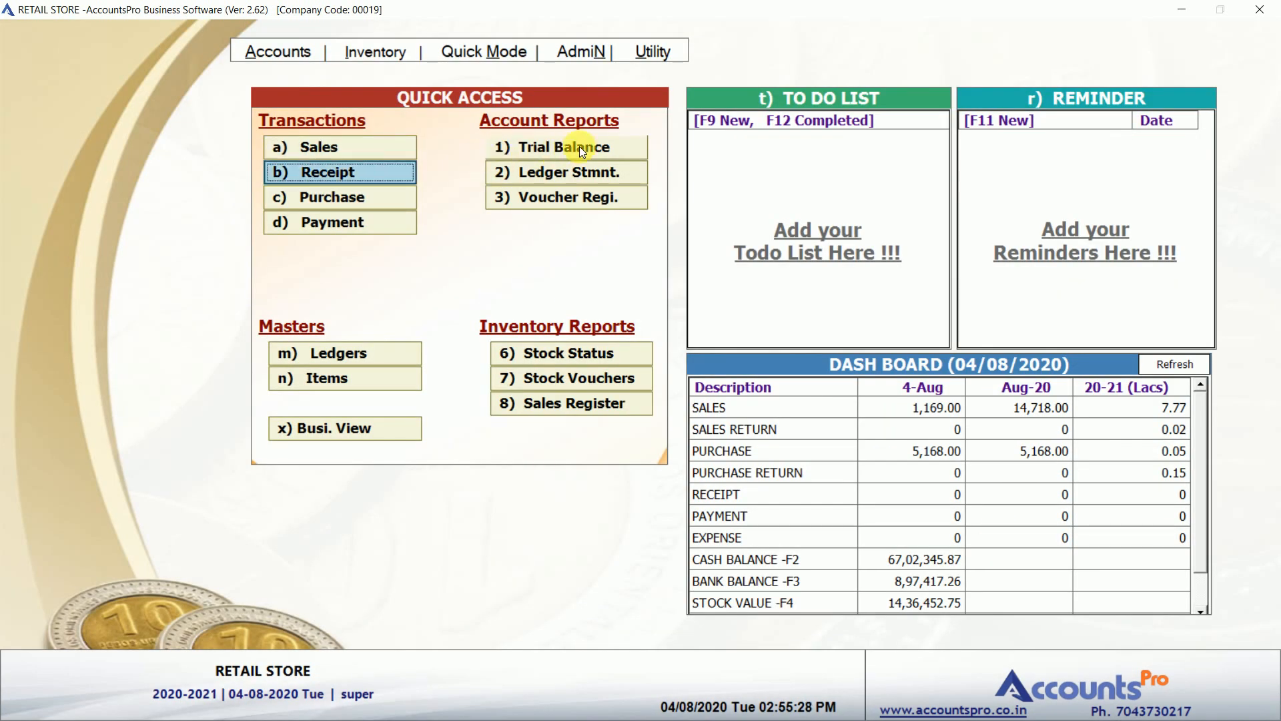
{"action": "key", "text": "Right"}
{"action": "key", "text": "Down"}
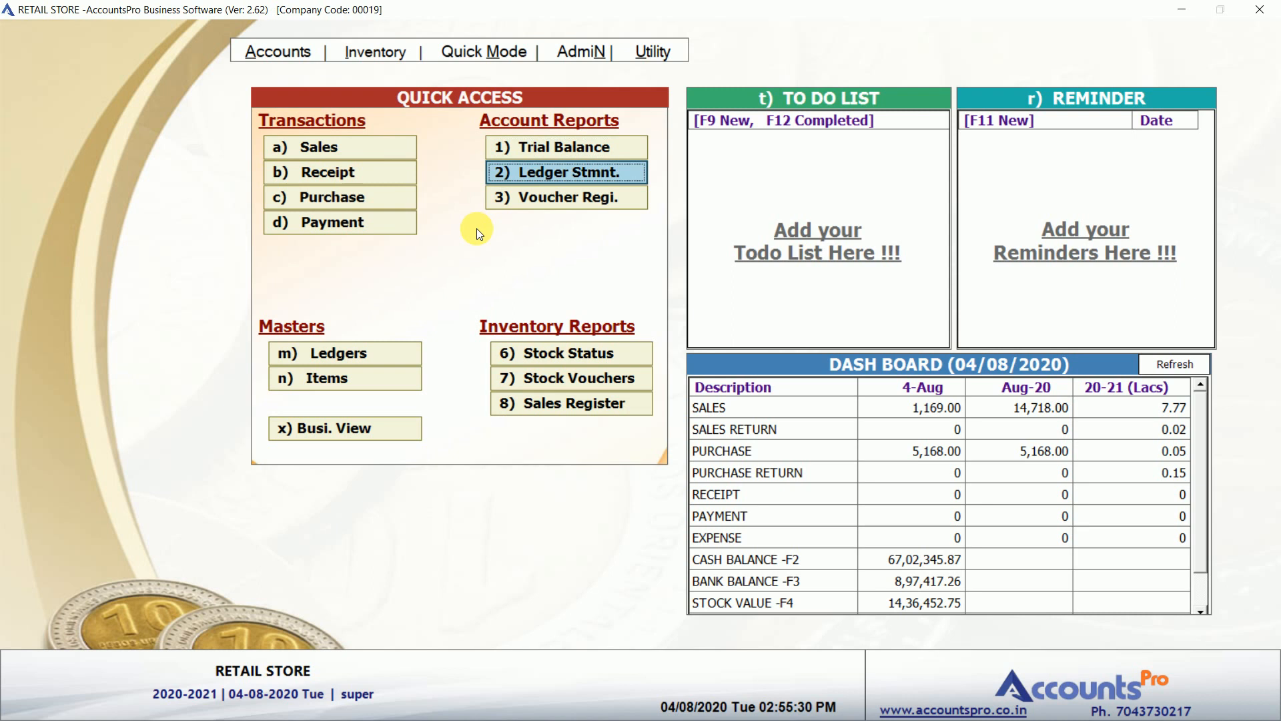
{"action": "key", "text": "Down"}
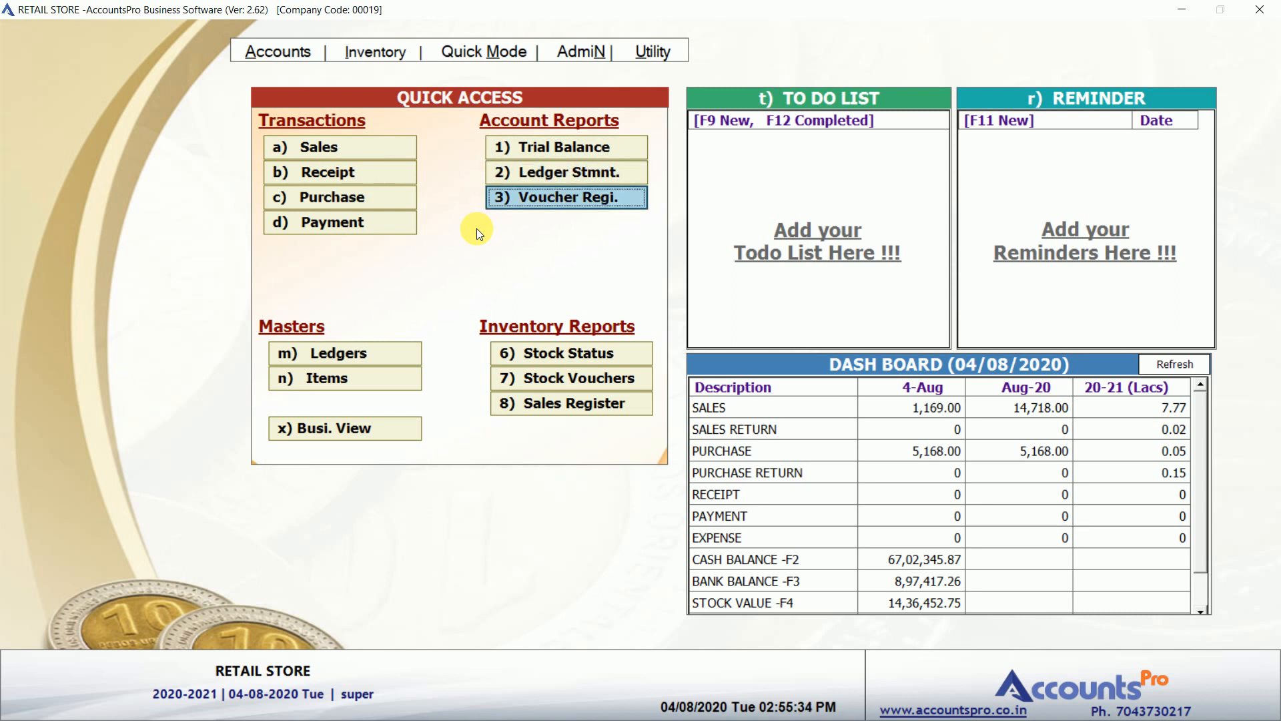
{"action": "key", "text": "Down"}
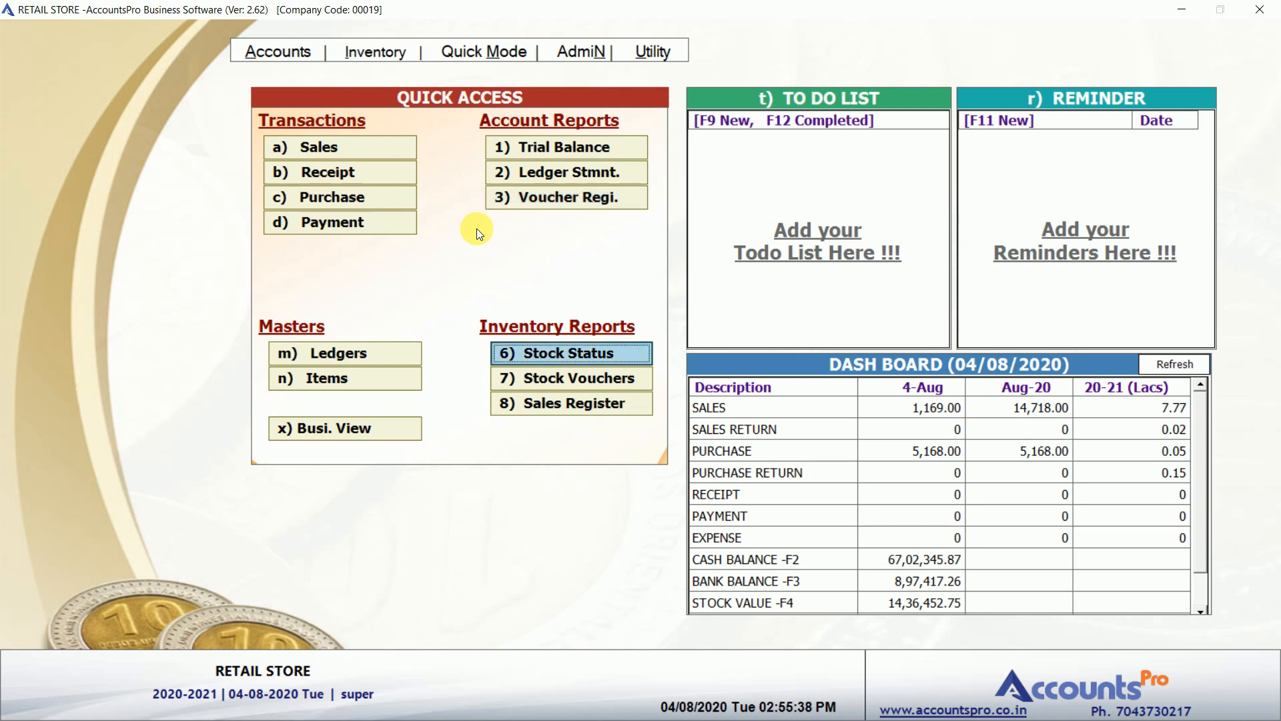
{"action": "key", "text": "Down"}
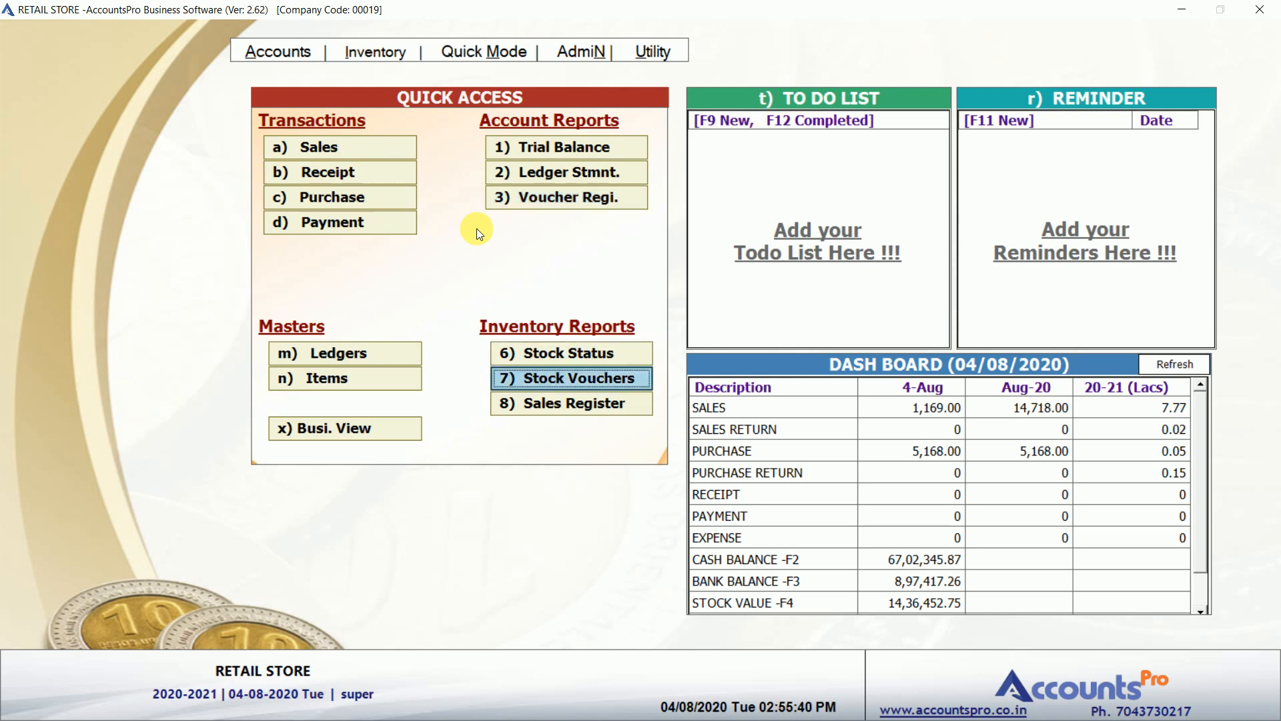
{"action": "key", "text": "Down"}
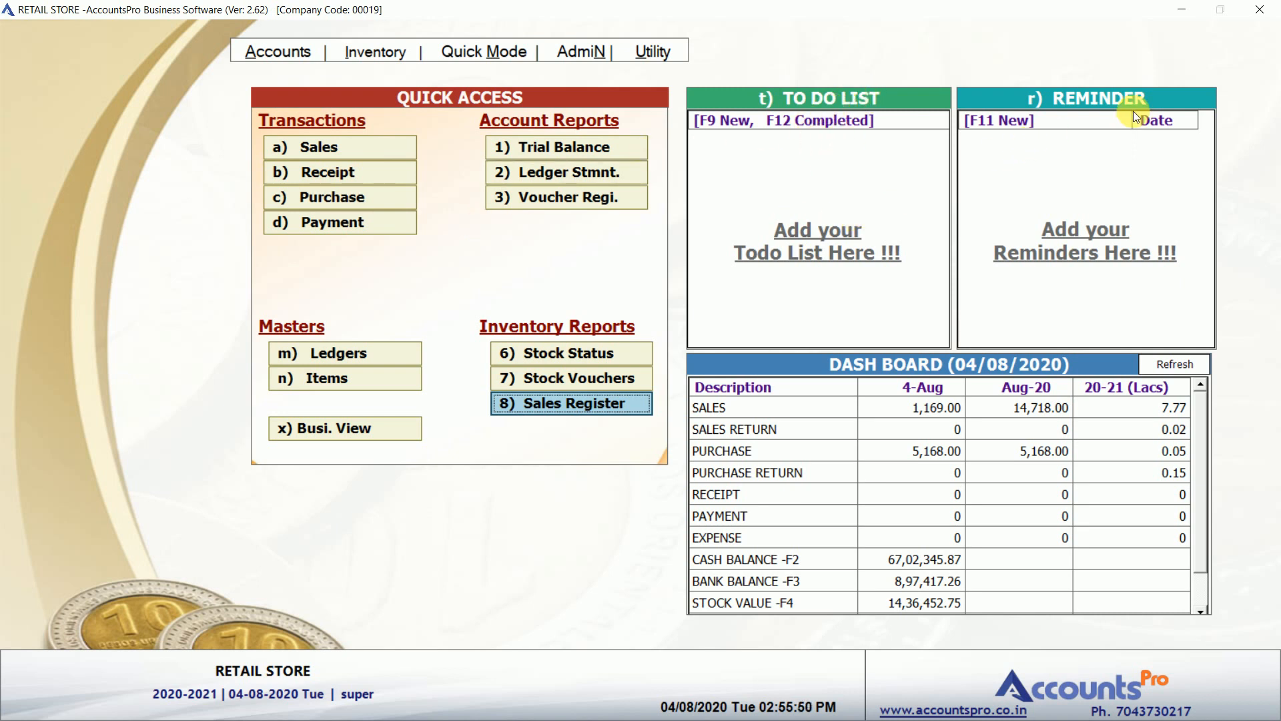
Select the SALES and SALES RETURN dashboard rows and start purchase entry 3 dated 04/08/2020.
{"action": "left_click", "coordinate": [853, 406]}
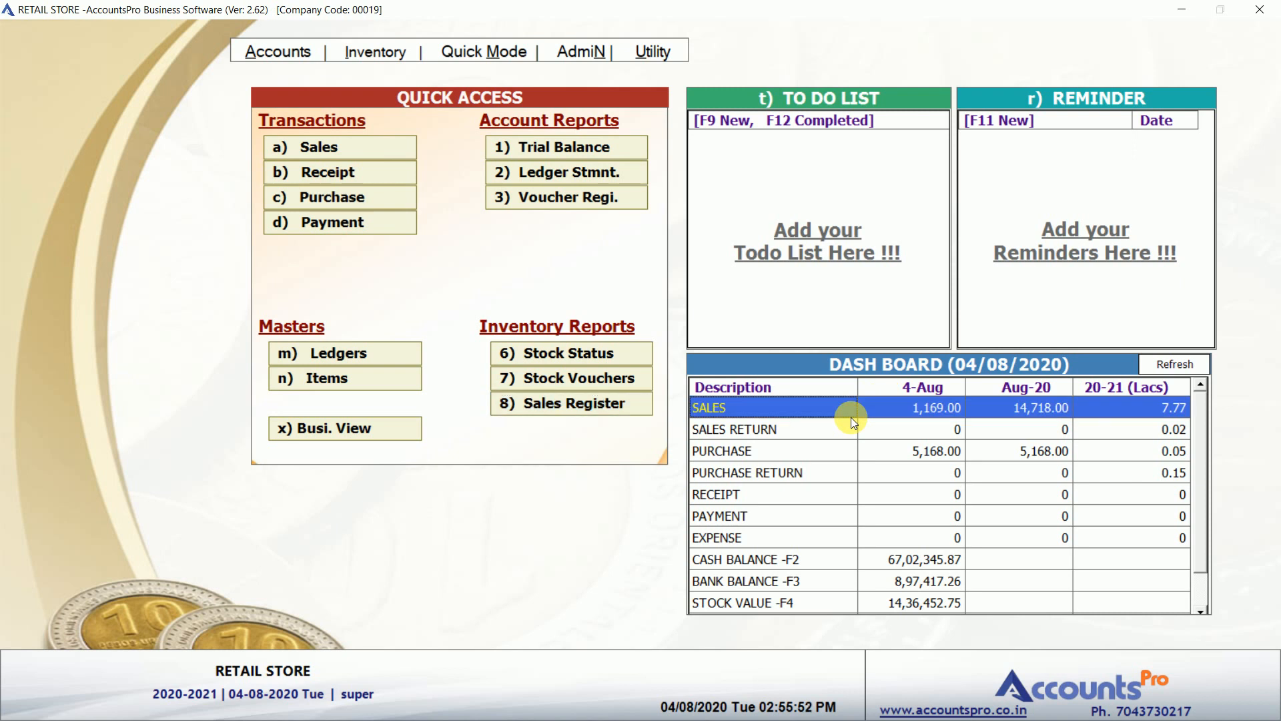
{"action": "left_click", "coordinate": [947, 427]}
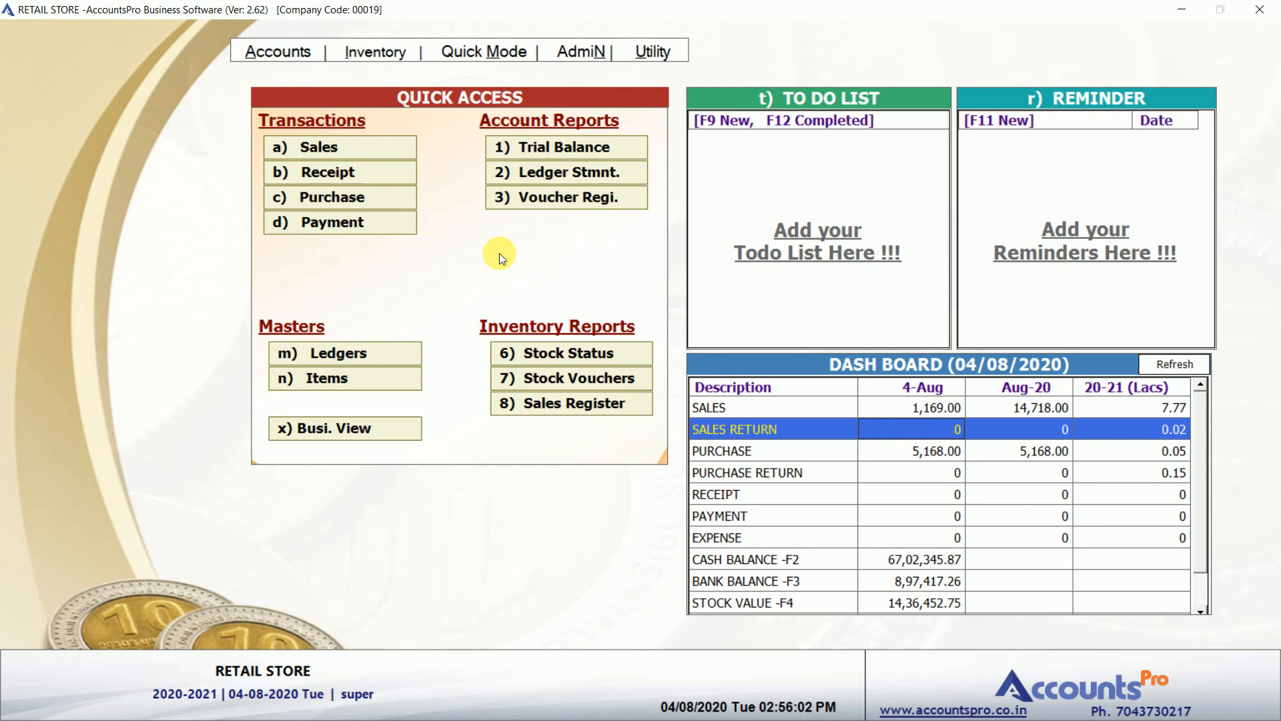
{"action": "left_click", "coordinate": [358, 196]}
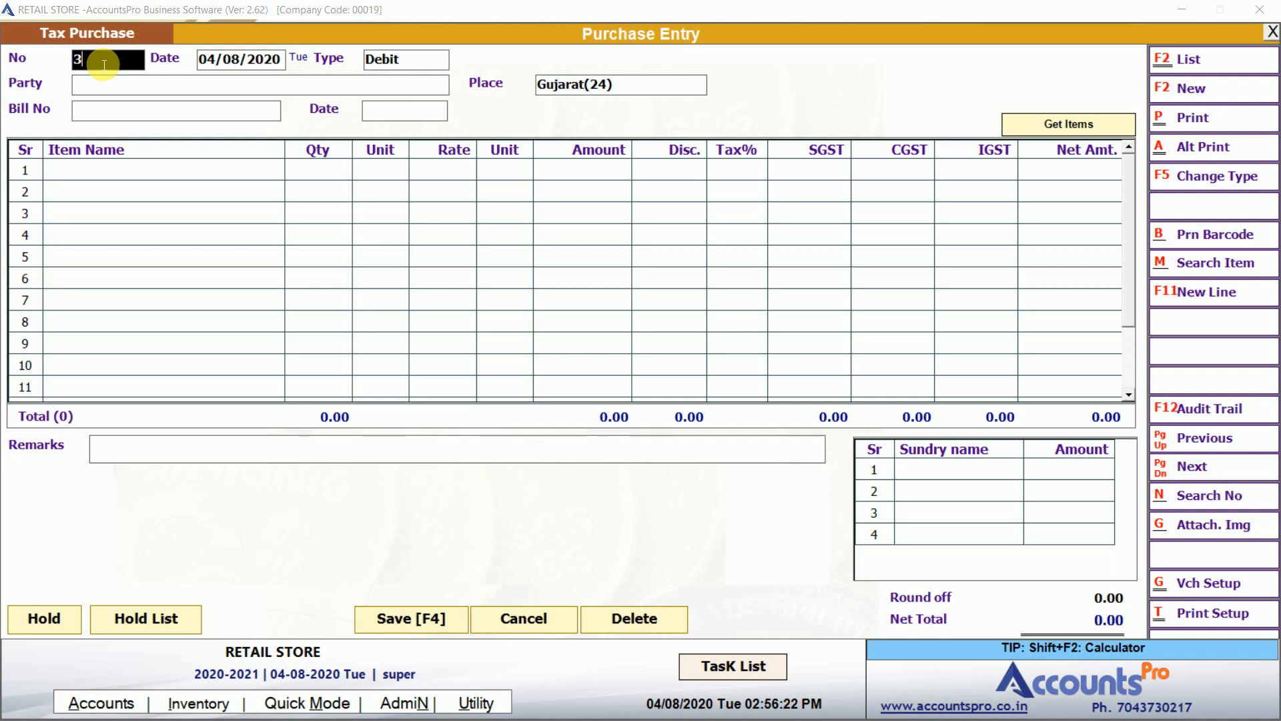
Keep the purchase type as Debit, search parties for 'sales', and start a new party ledger.
{"action": "key", "text": "Return"}
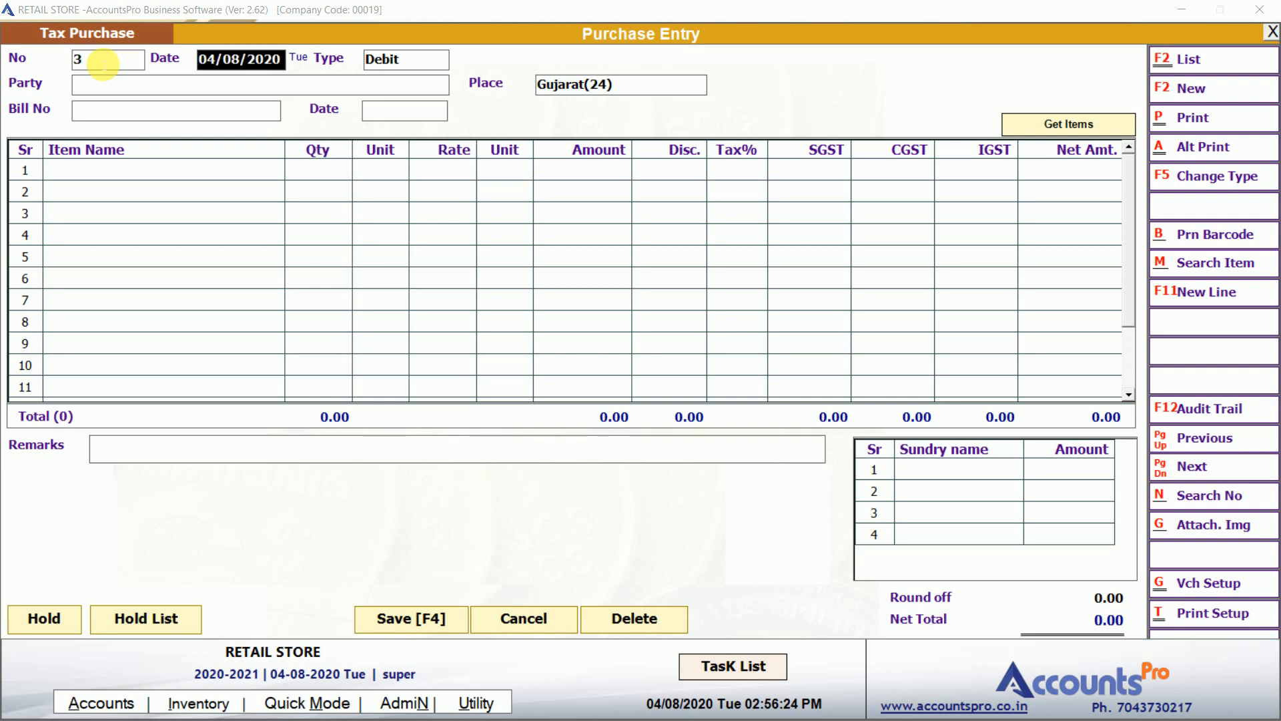
{"action": "key", "text": "Return"}
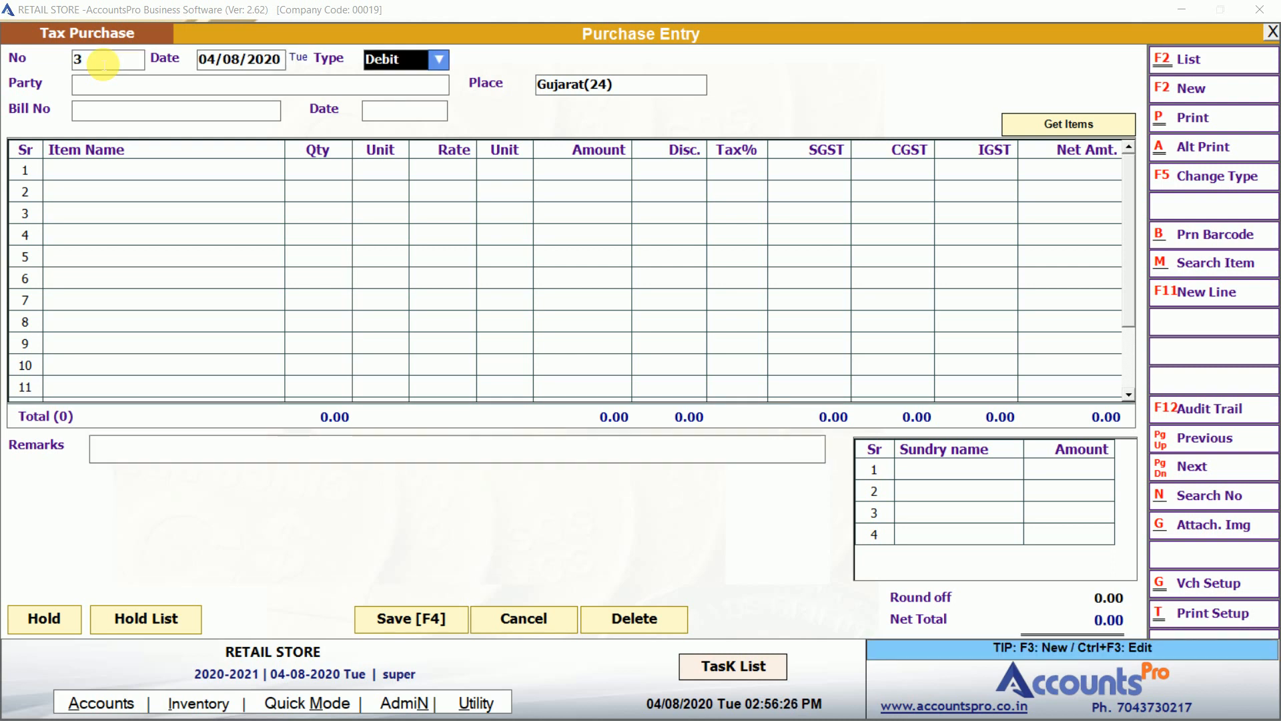
{"action": "key", "text": "alt+Down"}
{"action": "key", "text": "Up"}
{"action": "key", "text": "Down"}
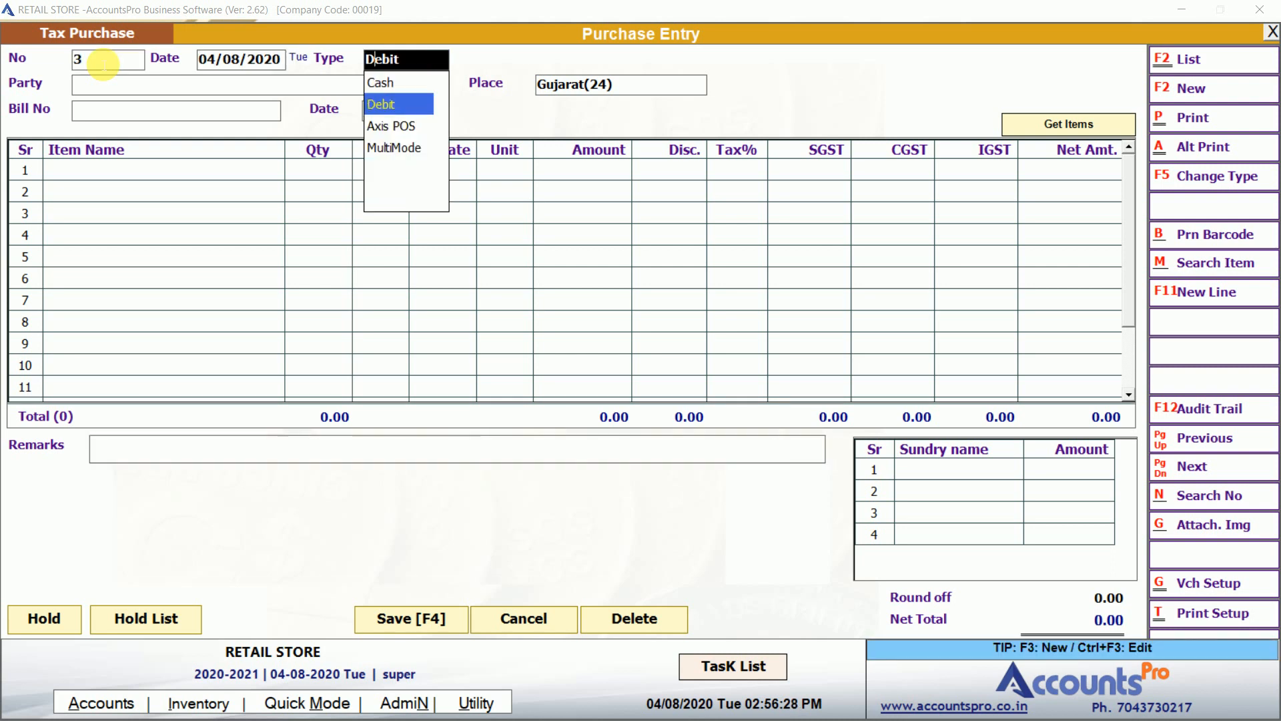
{"action": "key", "text": "Return"}
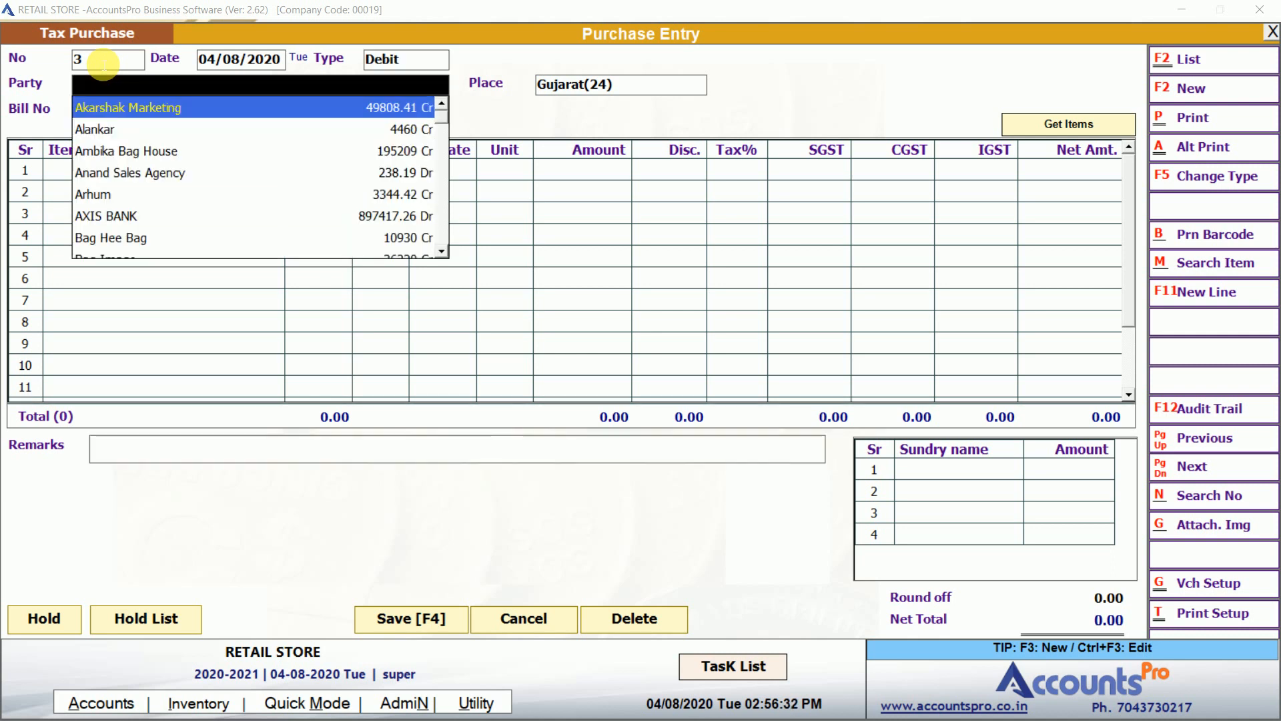
{"action": "type", "text": "sales"}
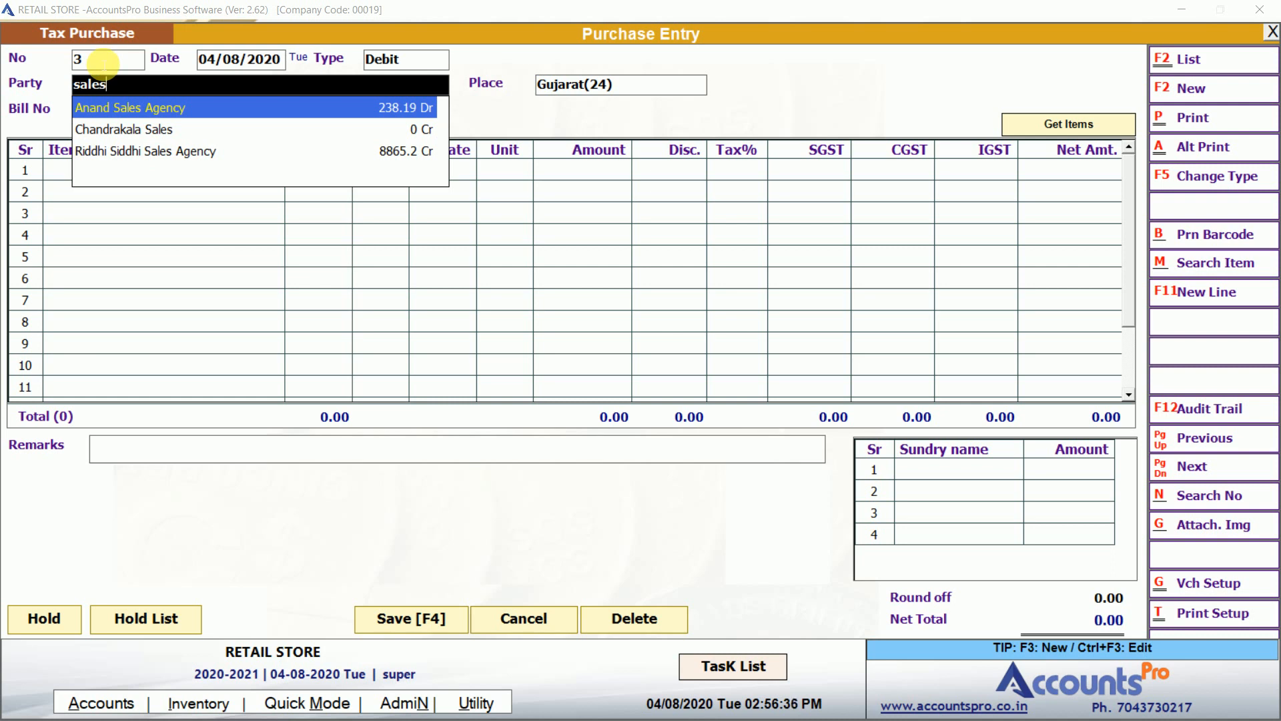
{"action": "key", "text": "F3"}
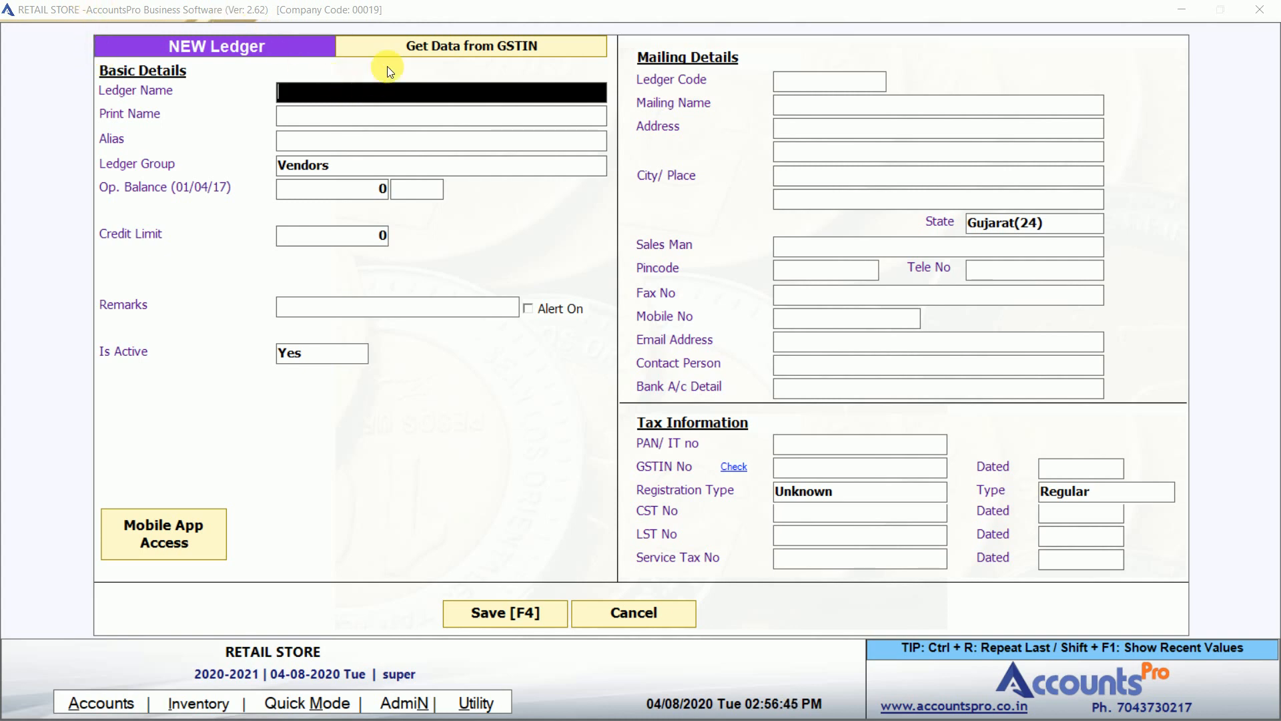
Enter the party's GSTIN, fetch NETCOM's details, and import them into the ledger under group Customers.
{"action": "left_click", "coordinate": [410, 47]}
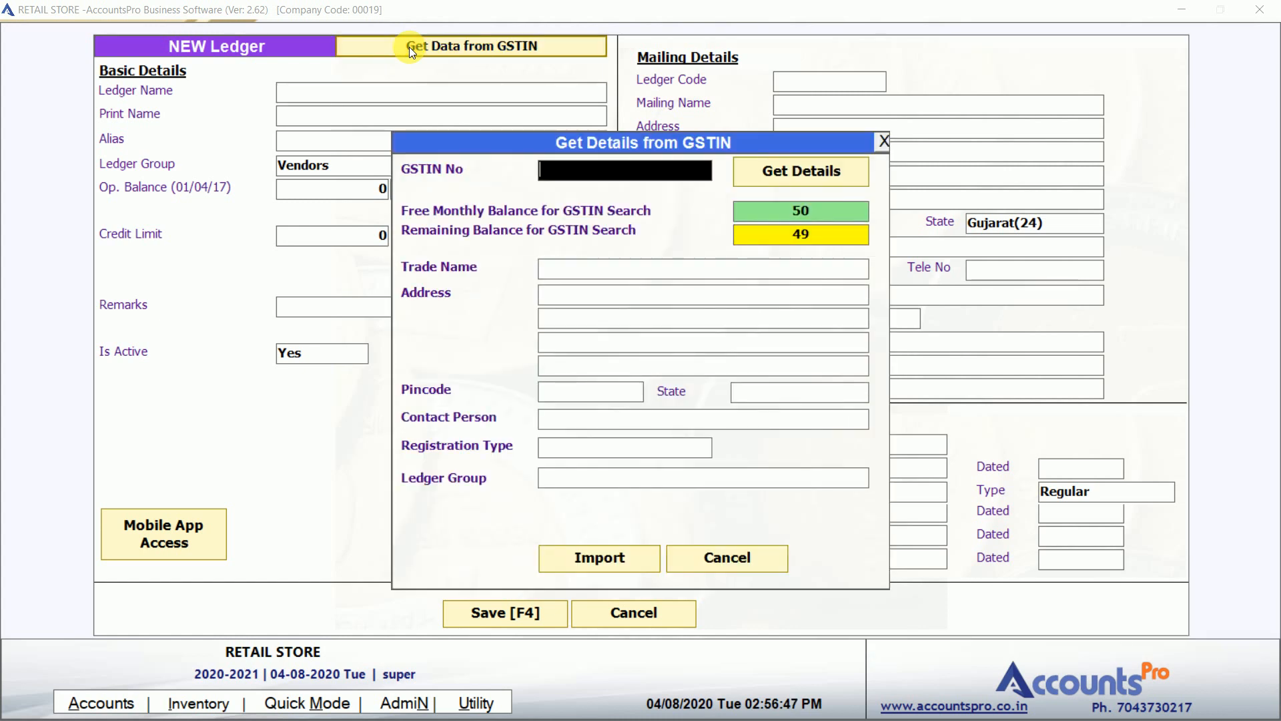
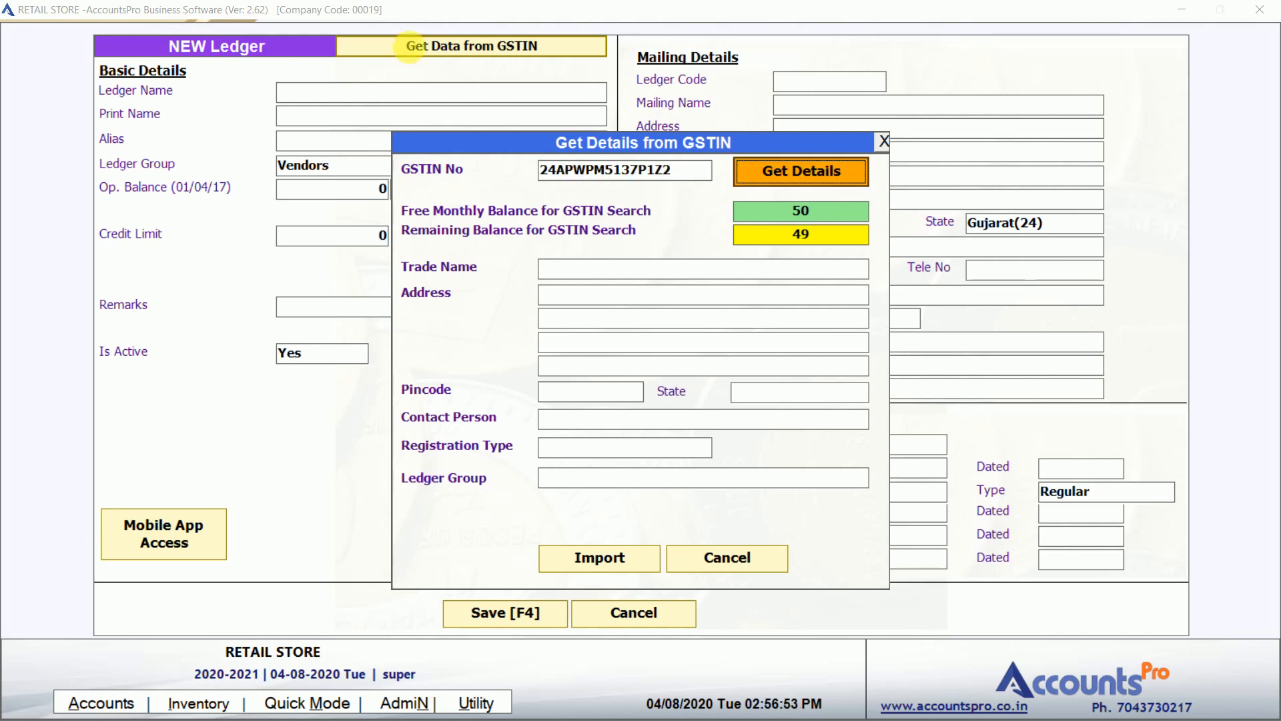
{"action": "key", "text": "Tab"}
{"action": "key", "text": "Return"}
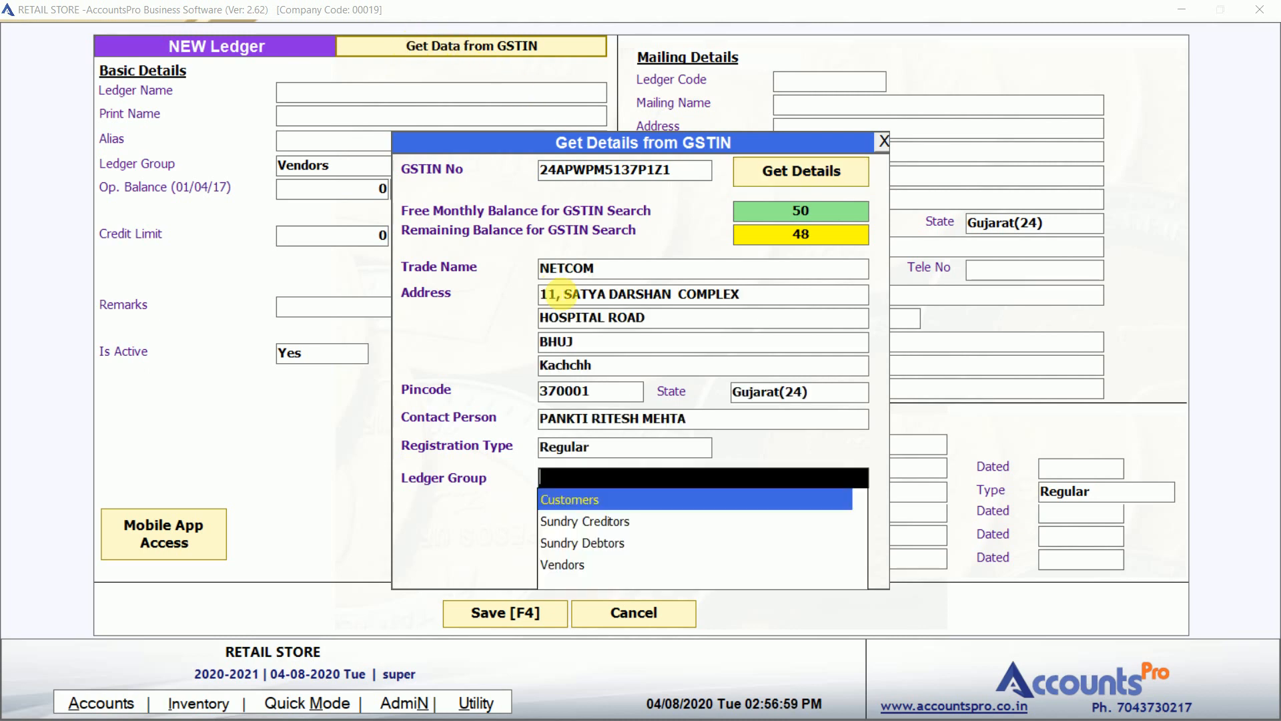
{"action": "left_click", "coordinate": [556, 498]}
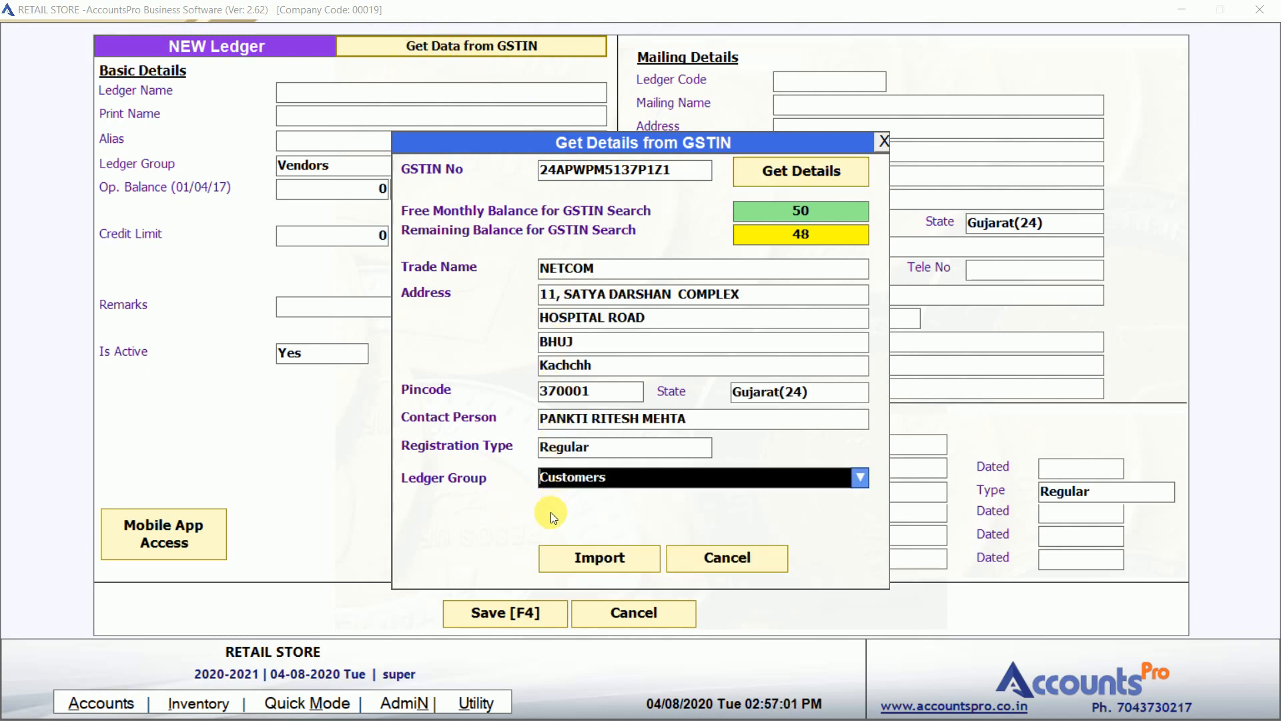
{"action": "left_click", "coordinate": [578, 558]}
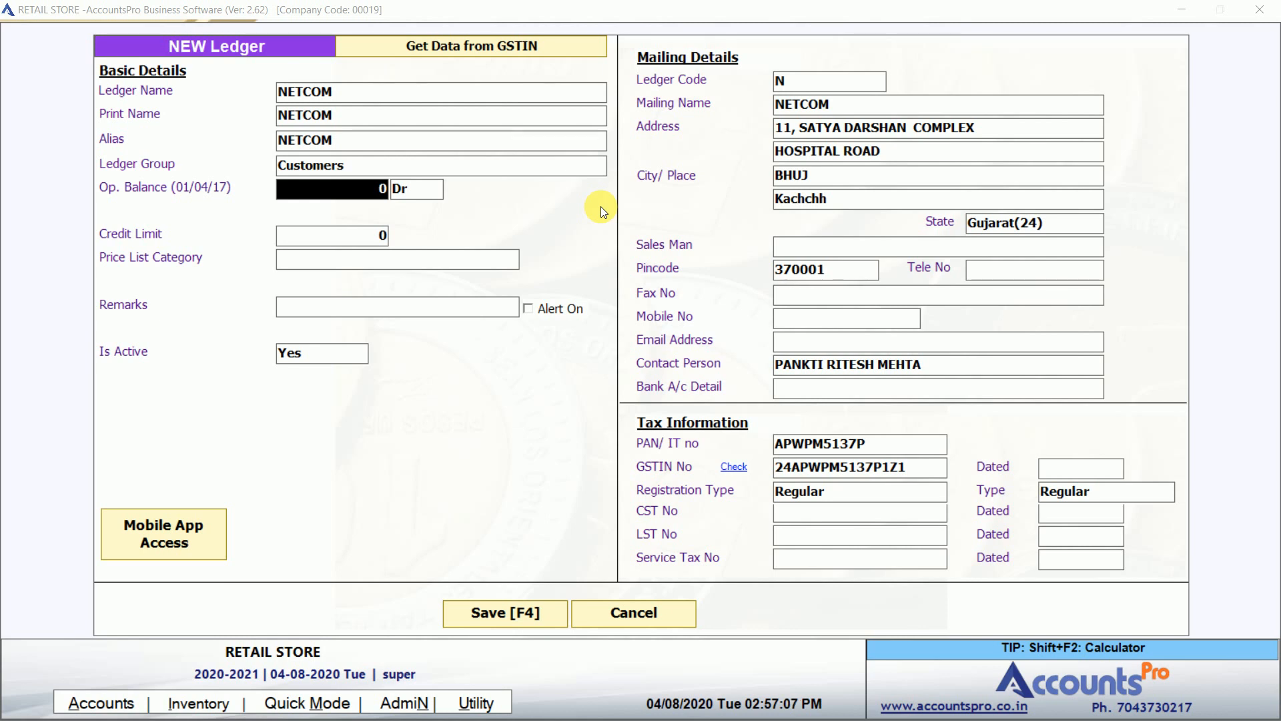
Change the ledger group to Vendors, keeping zero opening balance and 0.00 credit limit.
{"action": "key", "text": "Return"}
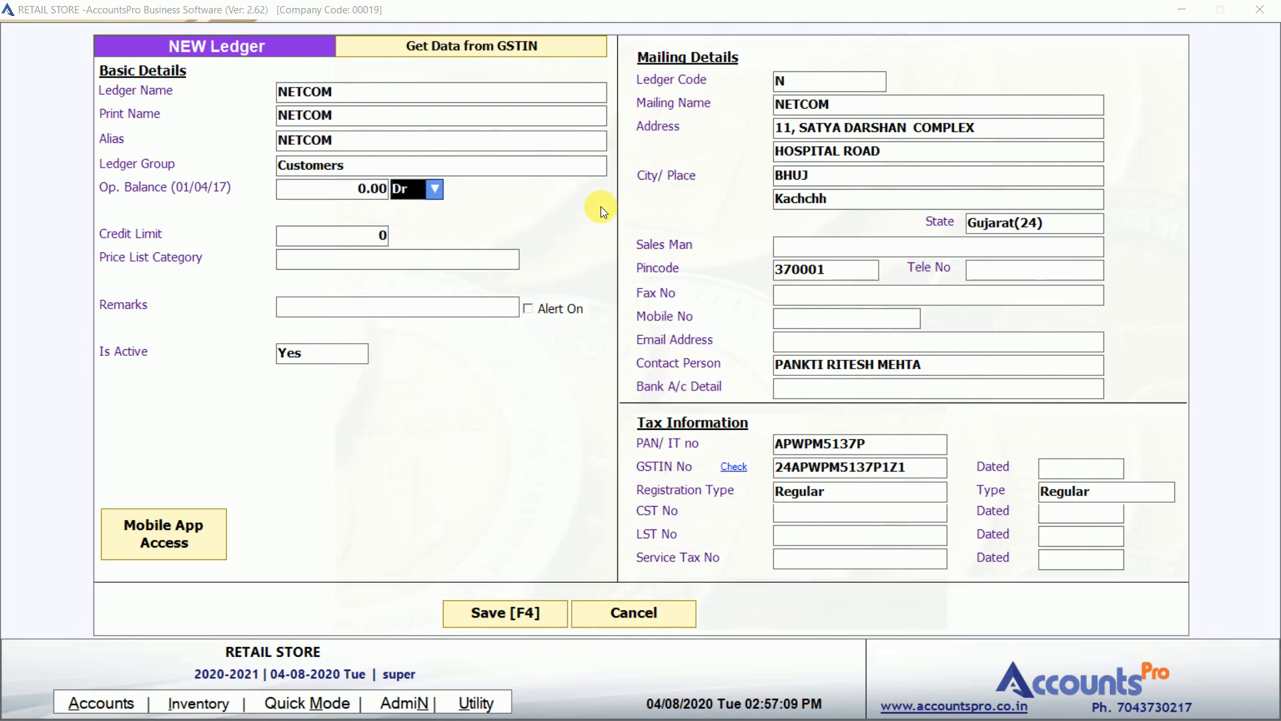
{"action": "key", "text": "shift+Tab"}
{"action": "key", "text": "shift+Tab"}
{"action": "type", "text": "VE"}
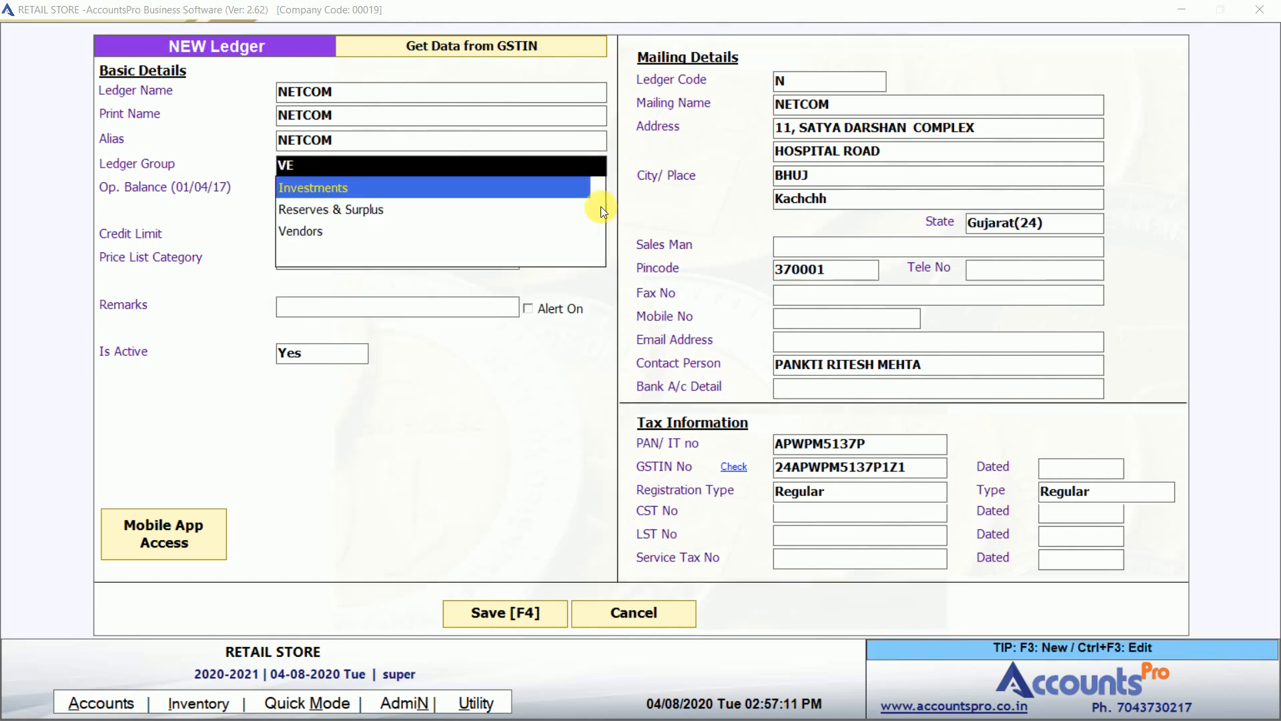
{"action": "key", "text": "Down"}
{"action": "key", "text": "Down"}
{"action": "key", "text": "Return"}
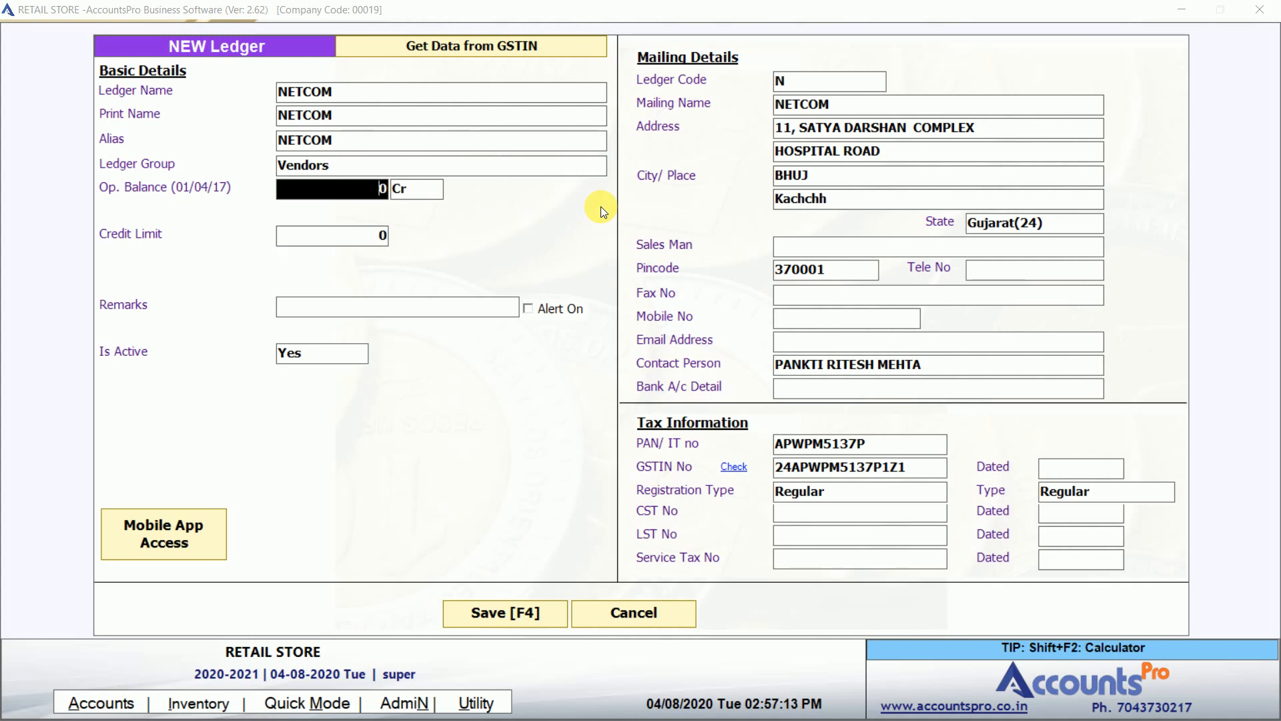
{"action": "key", "text": "Return"}
{"action": "key", "text": "Return"}
{"action": "key", "text": "Return"}
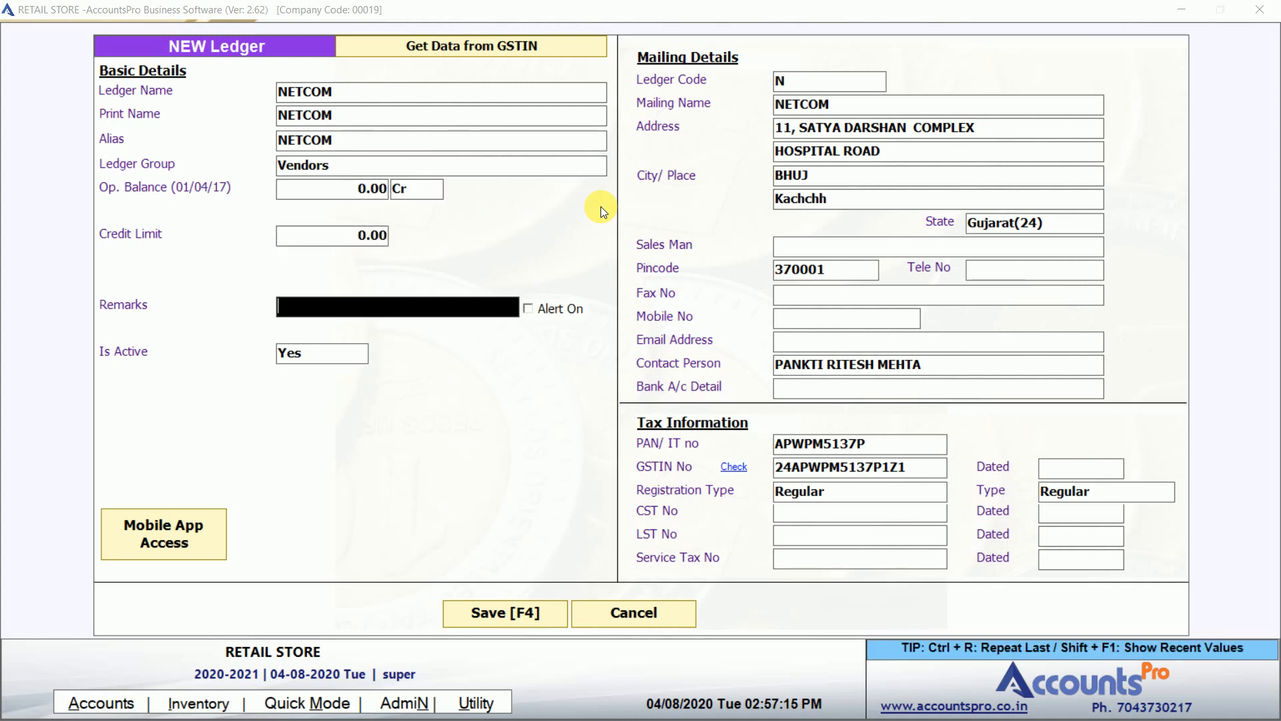
{"action": "key", "text": "Return"}
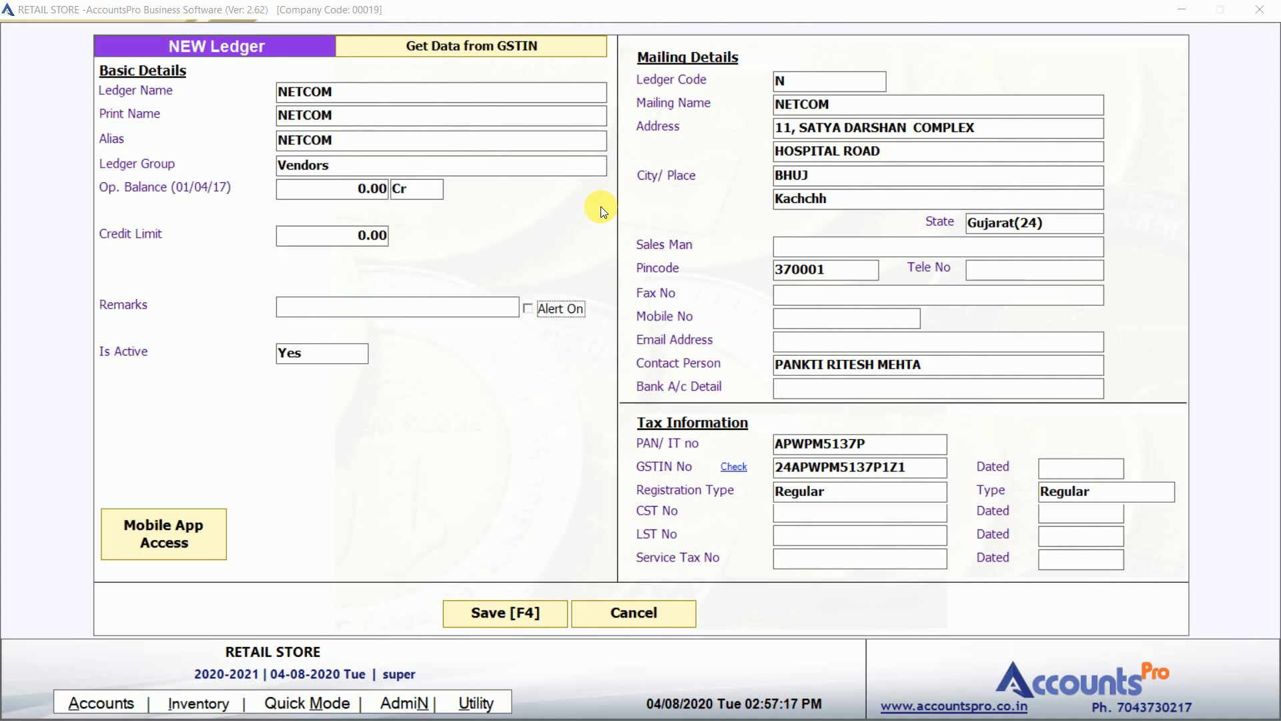
{"action": "key", "text": "Return"}
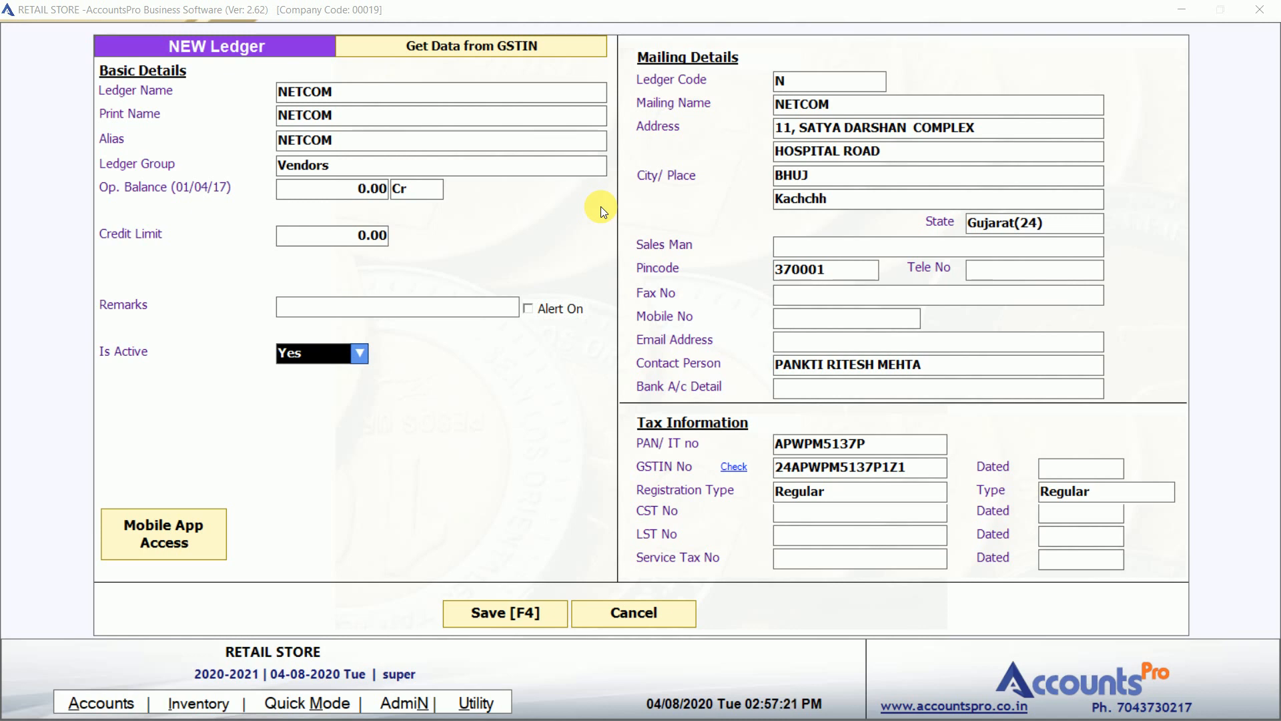
{"action": "left_click", "coordinate": [167, 536]}
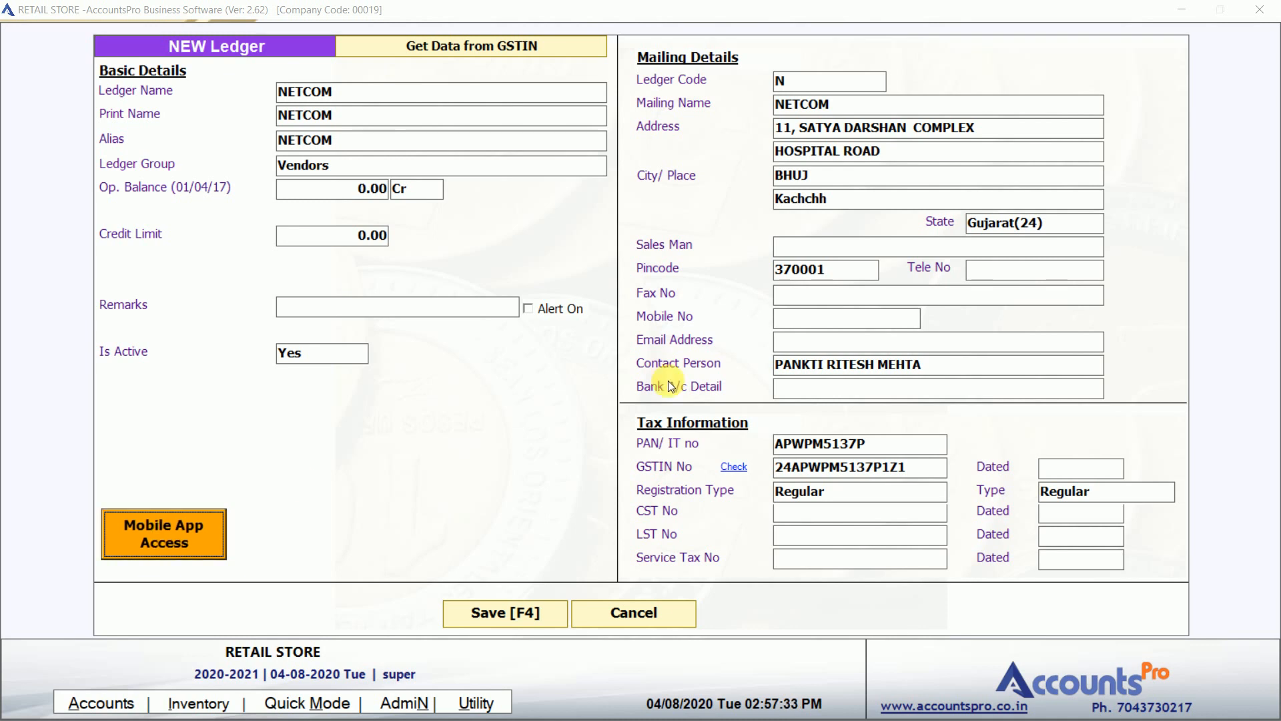
{"action": "left_click", "coordinate": [807, 344]}
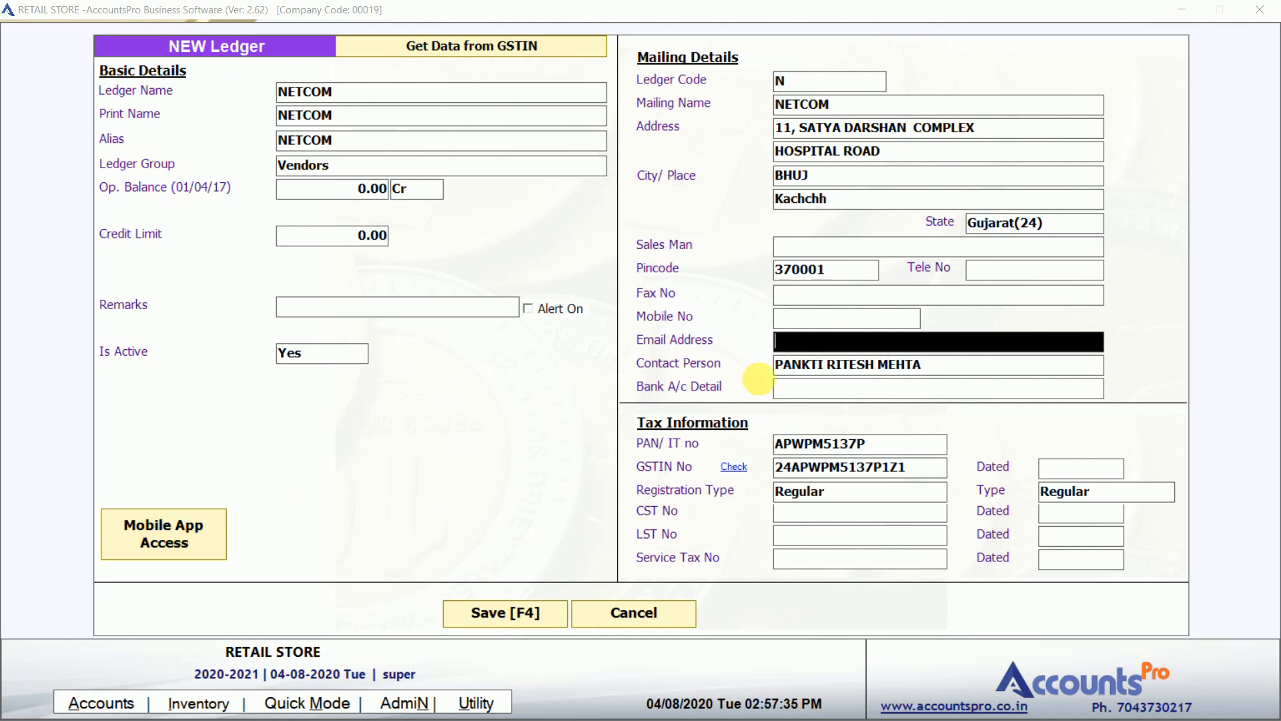
Save the NETCOM ledger with salesman NOT APPLICABLE, making it the purchase party.
{"action": "left_click", "coordinate": [502, 620]}
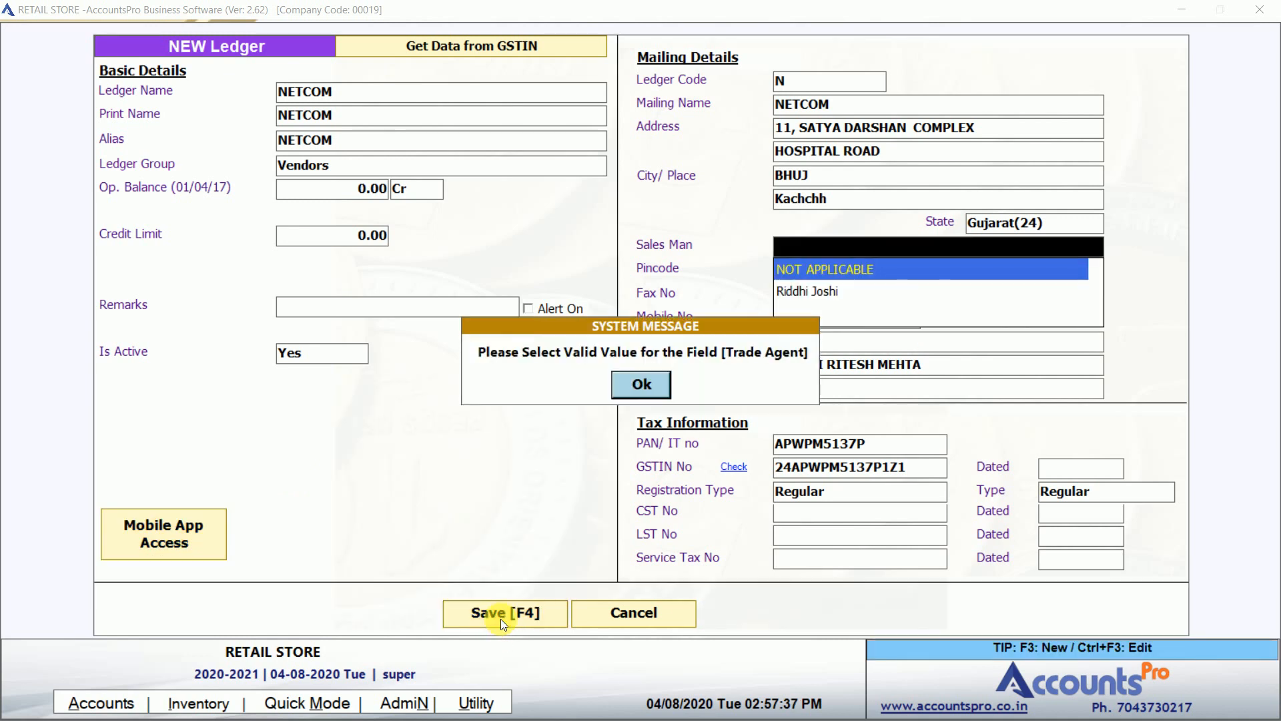
{"action": "key", "text": "Return"}
{"action": "key", "text": "Down"}
{"action": "key", "text": "Up"}
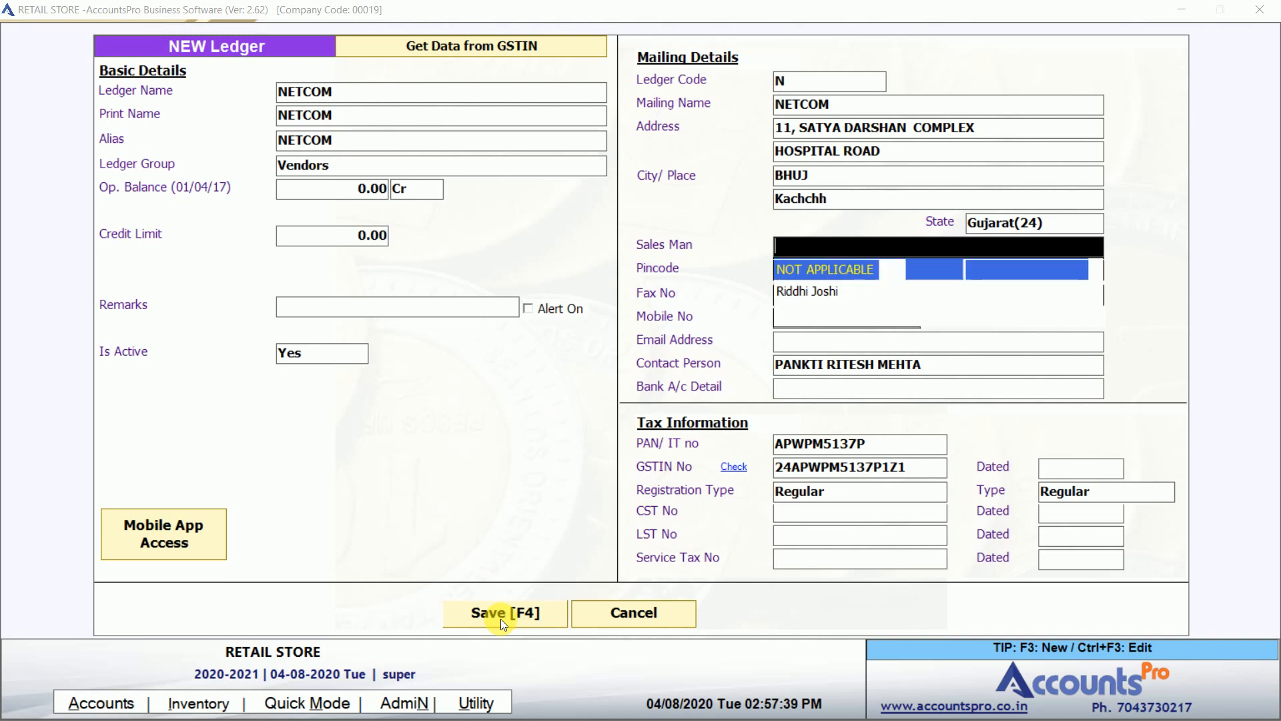
{"action": "key", "text": "Return"}
{"action": "left_click", "coordinate": [500, 619]}
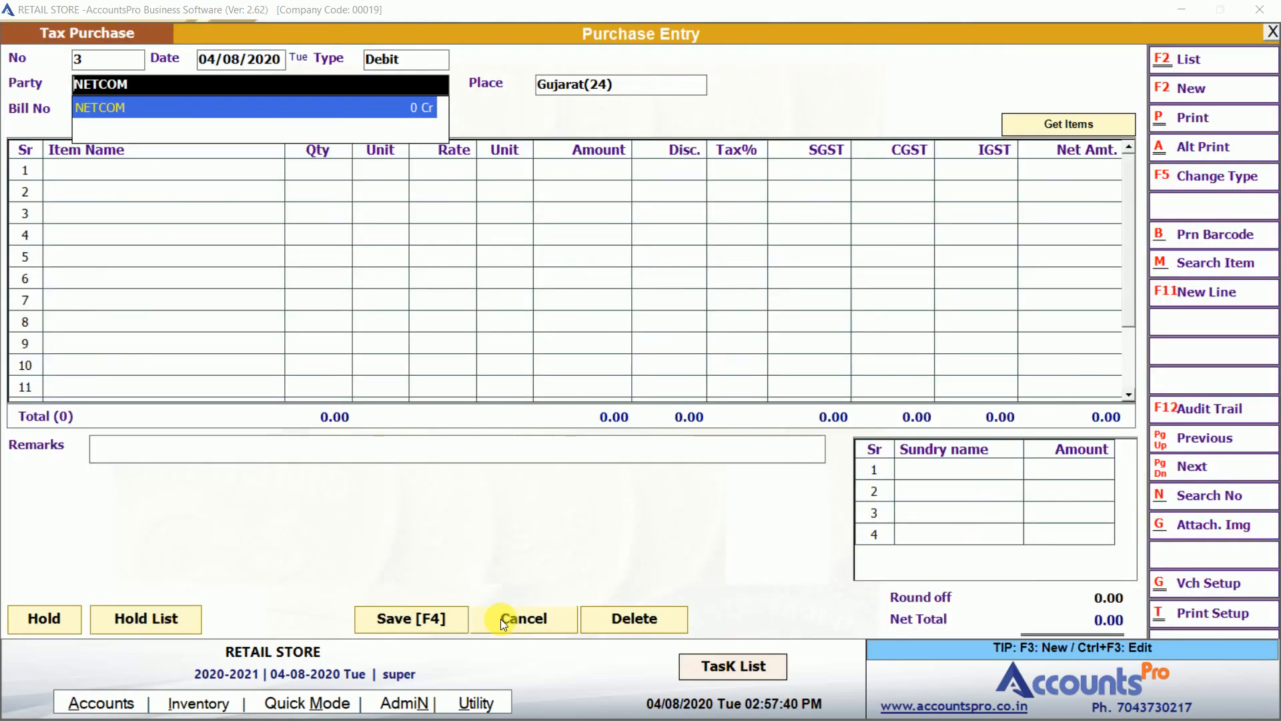
Confirm NETCOM as the party and enter the supplier bill number.
{"action": "key", "text": "Return"}
{"action": "key", "text": "Return"}
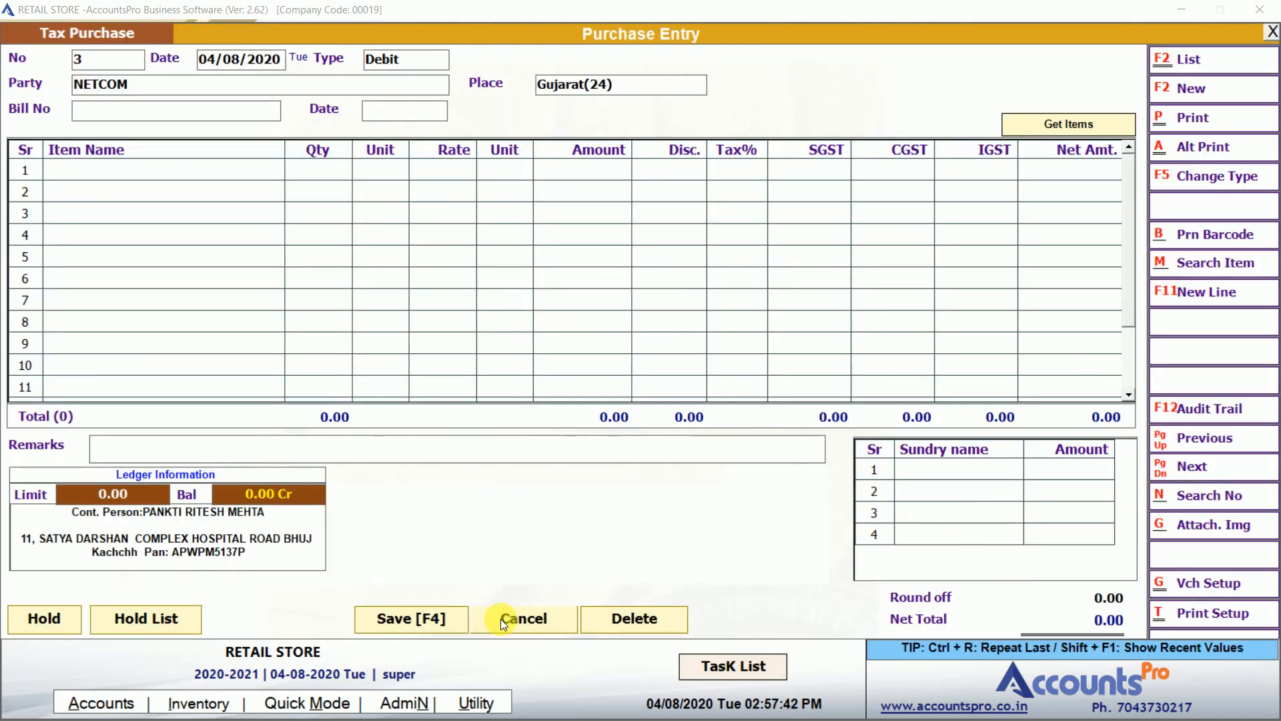
{"action": "type", "text": "23423"}
{"action": "key", "text": "Return"}
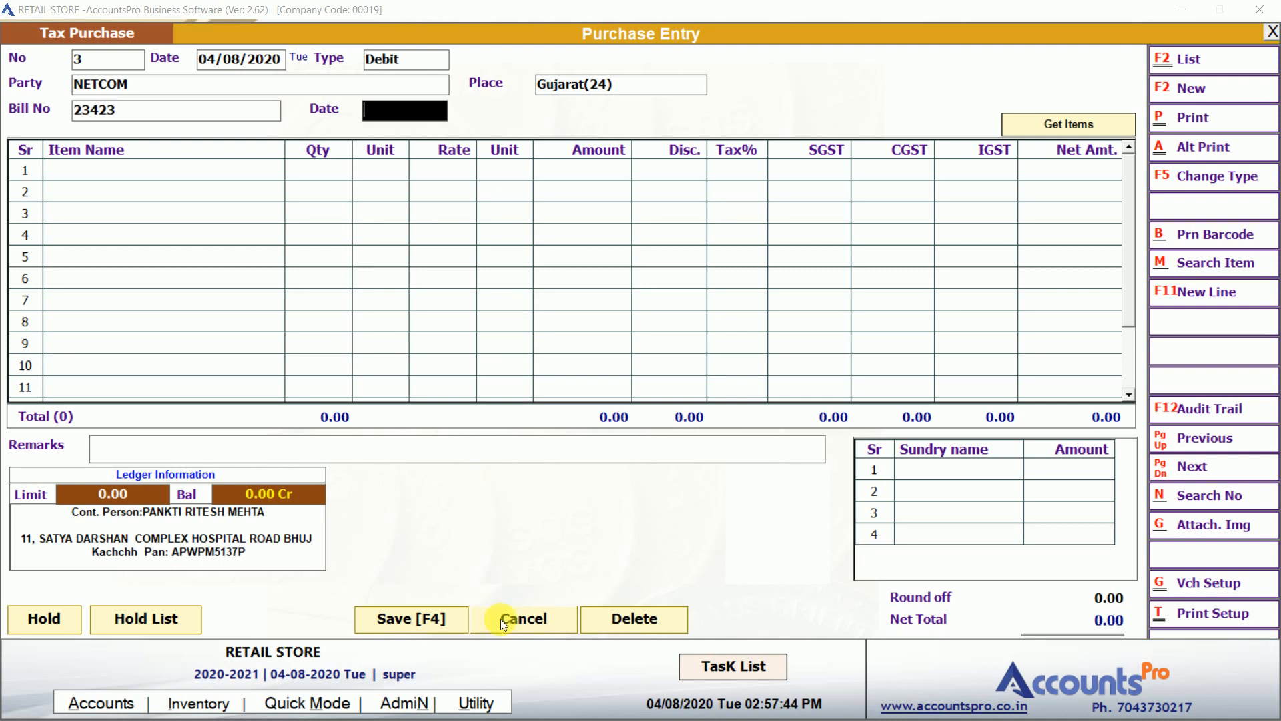
{"action": "key", "text": "Return"}
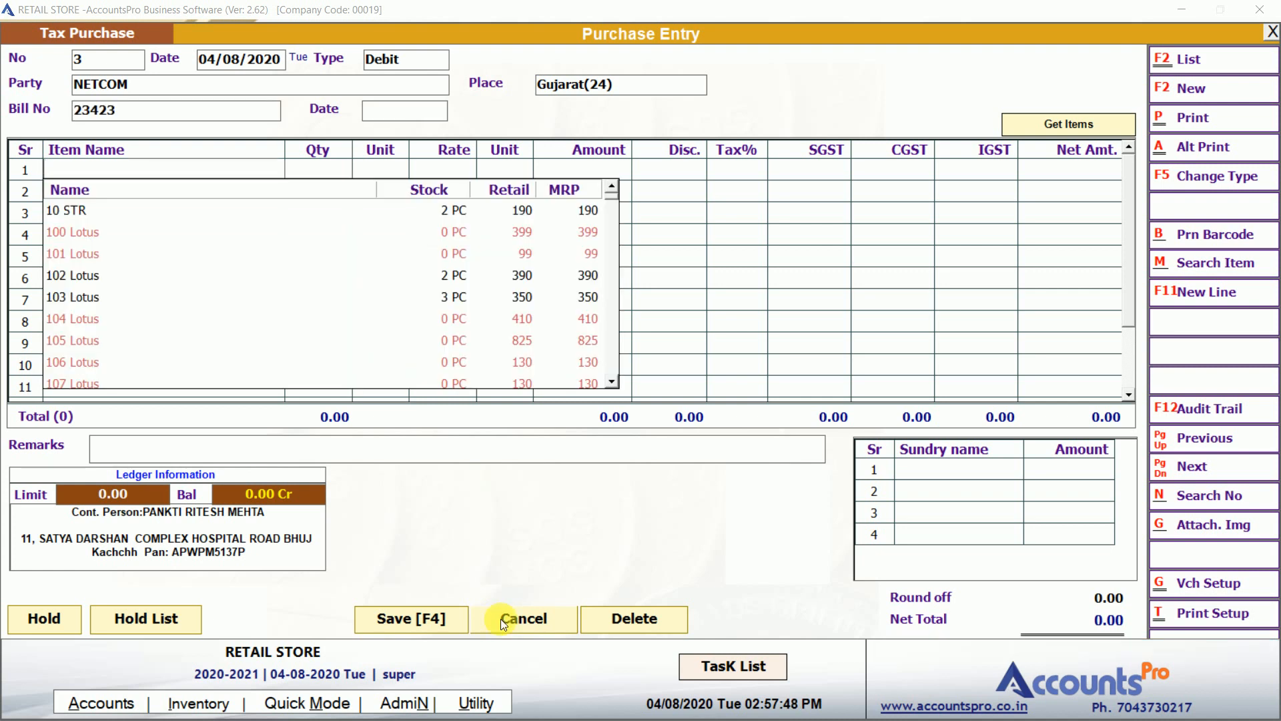
Add Rb-Mask & HB 2 on line 1: 100 PC at rate 50 with 5% tax, total 5,250.00.
{"action": "type", "text": "RB/M"}
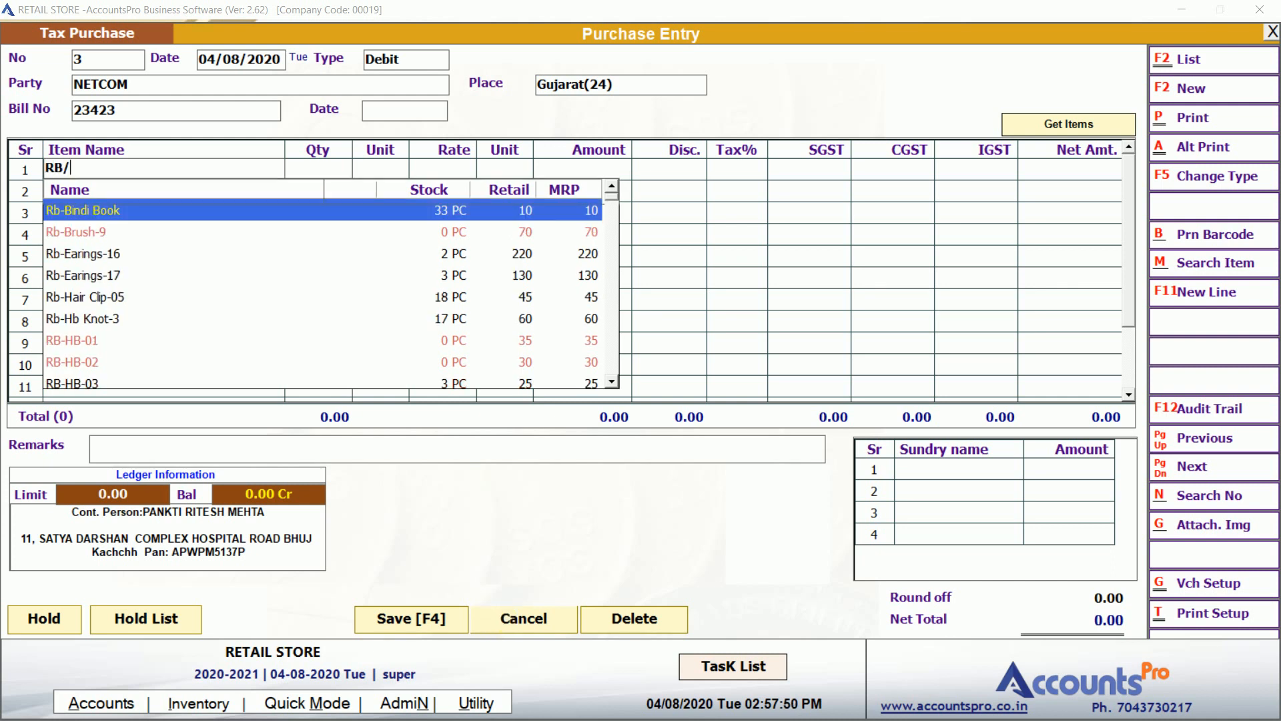
{"action": "key", "text": "BackSpace"}
{"action": "key", "text": "BackSpace"}
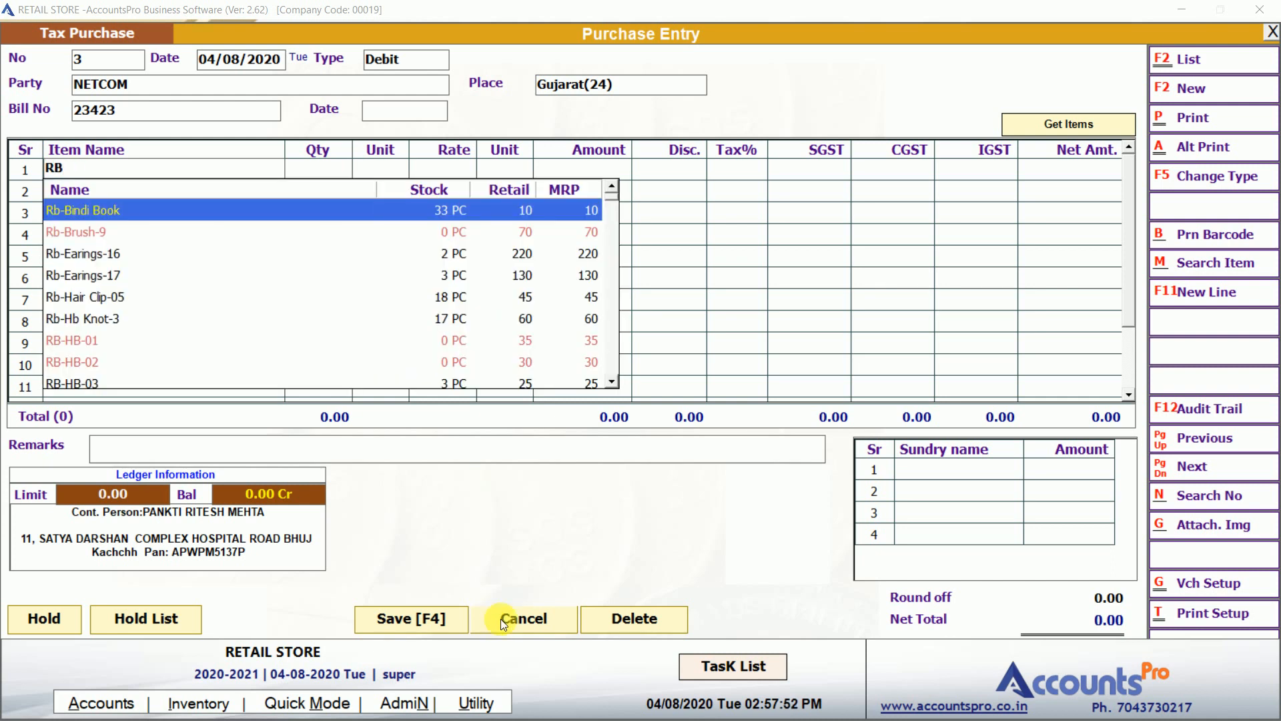
{"action": "type", "text": "-M"}
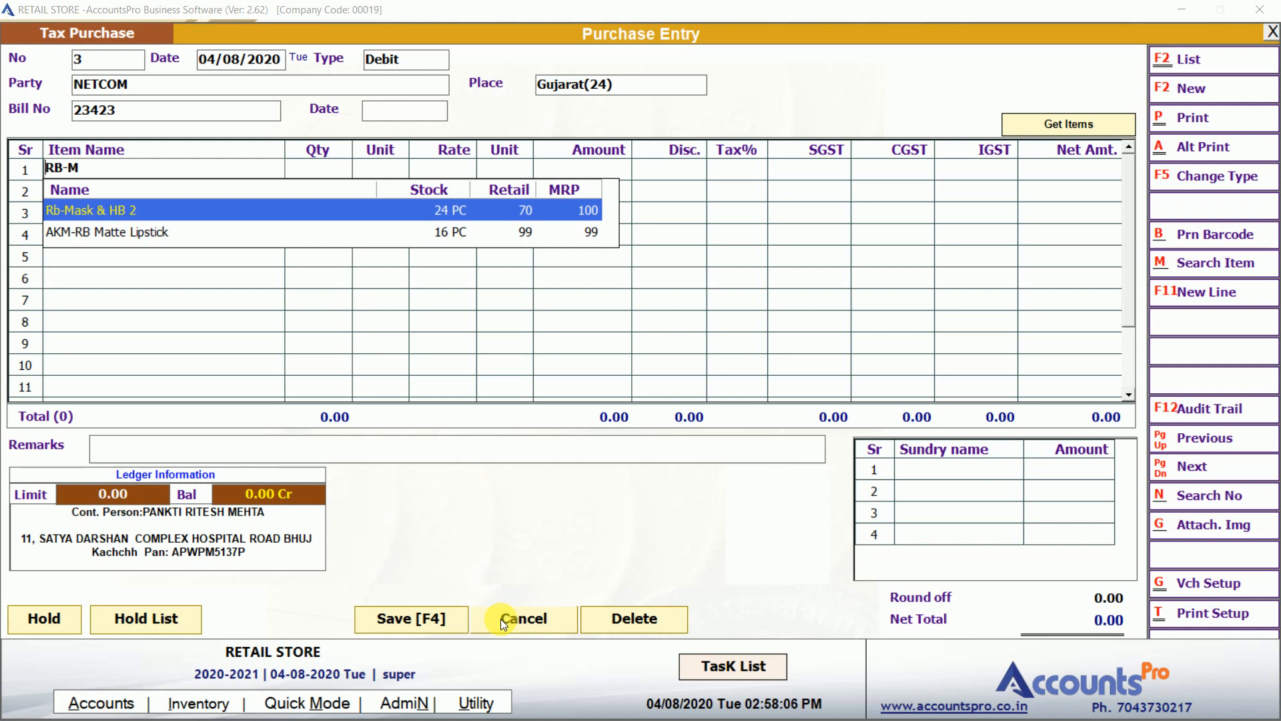
{"action": "key", "text": "Down"}
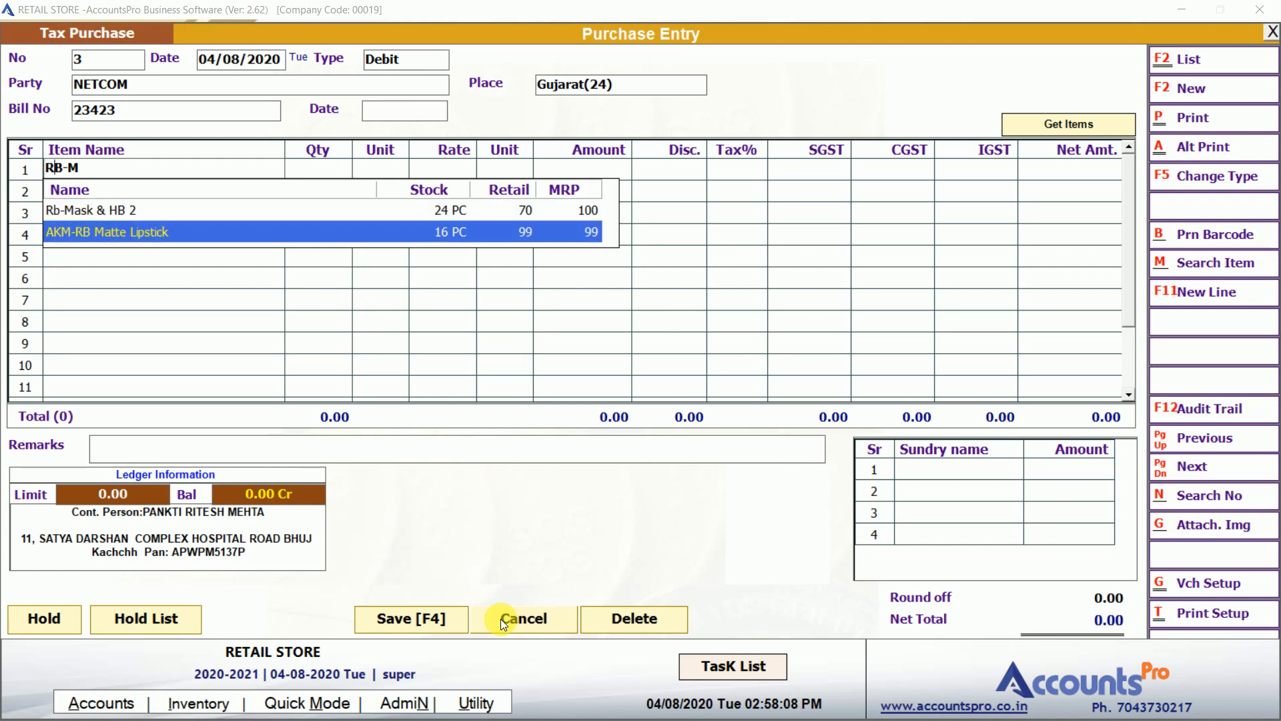
{"action": "key", "text": "Up"}
{"action": "key", "text": "Return"}
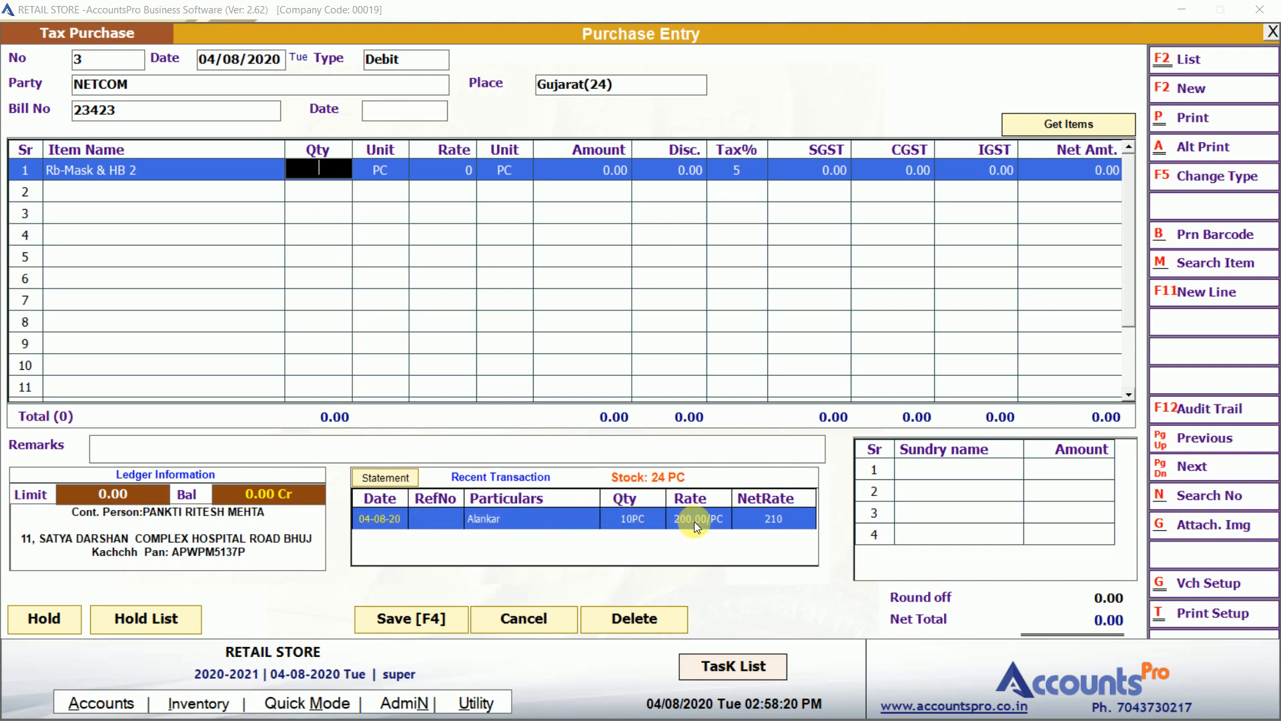
{"action": "type", "text": "100"}
{"action": "key", "text": "Return"}
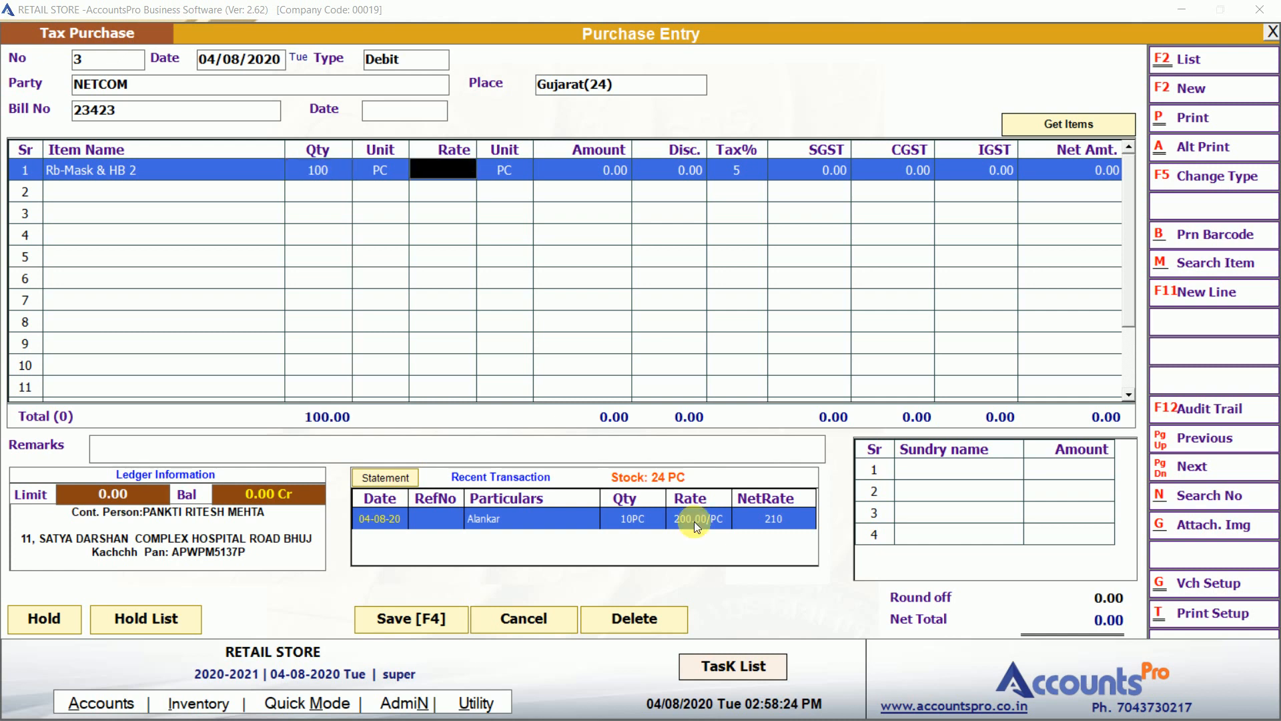
{"action": "type", "text": "50"}
{"action": "key", "text": "Return"}
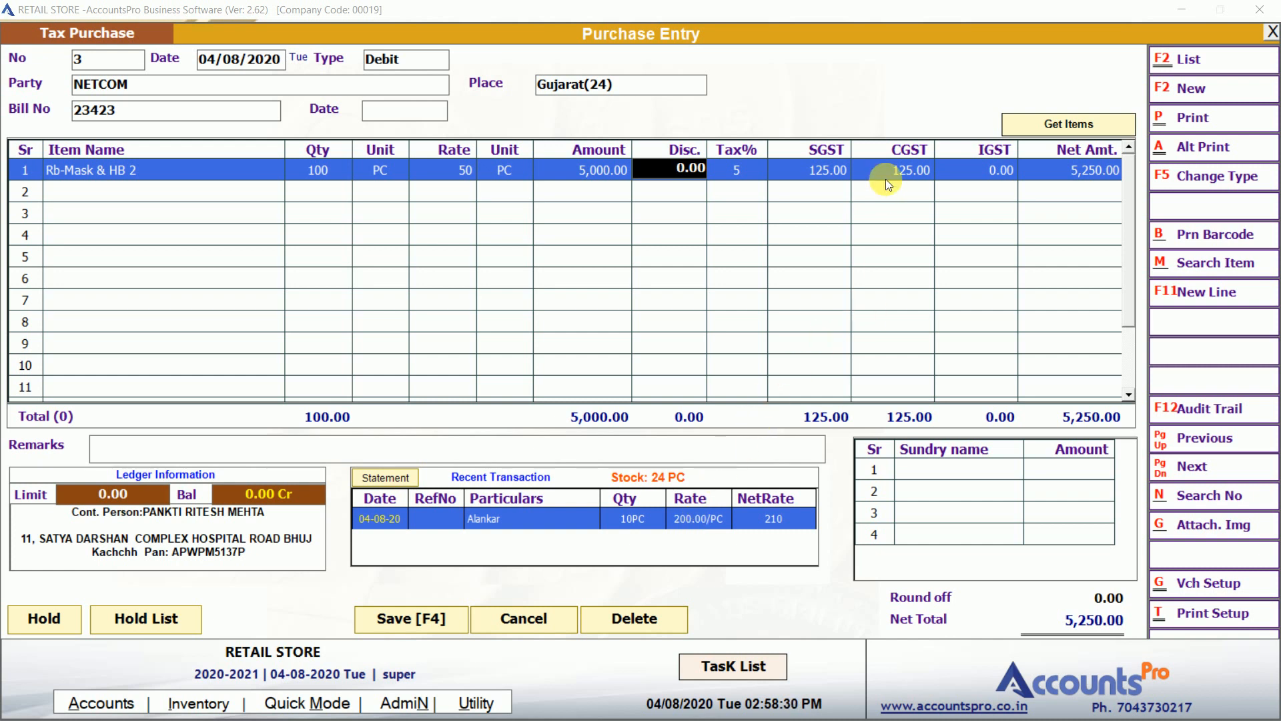
{"action": "key", "text": "Return"}
{"action": "key", "text": "Return"}
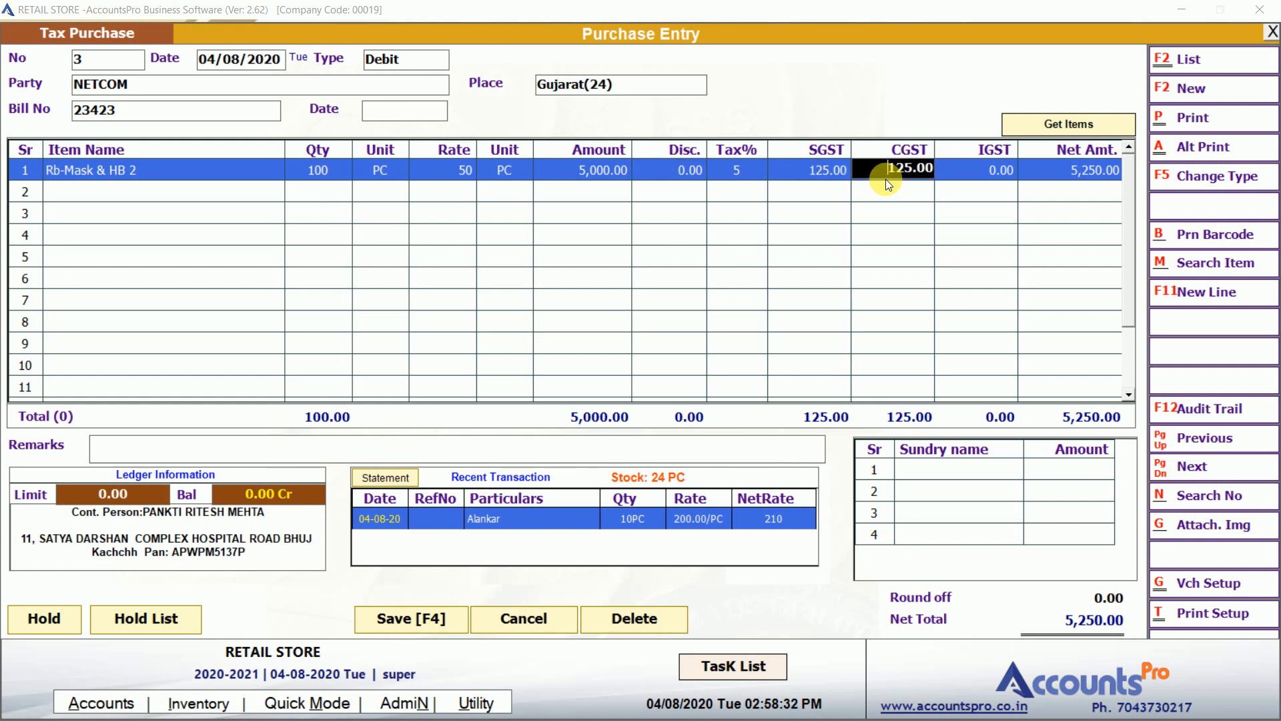
{"action": "key", "text": "Return"}
{"action": "key", "text": "Return"}
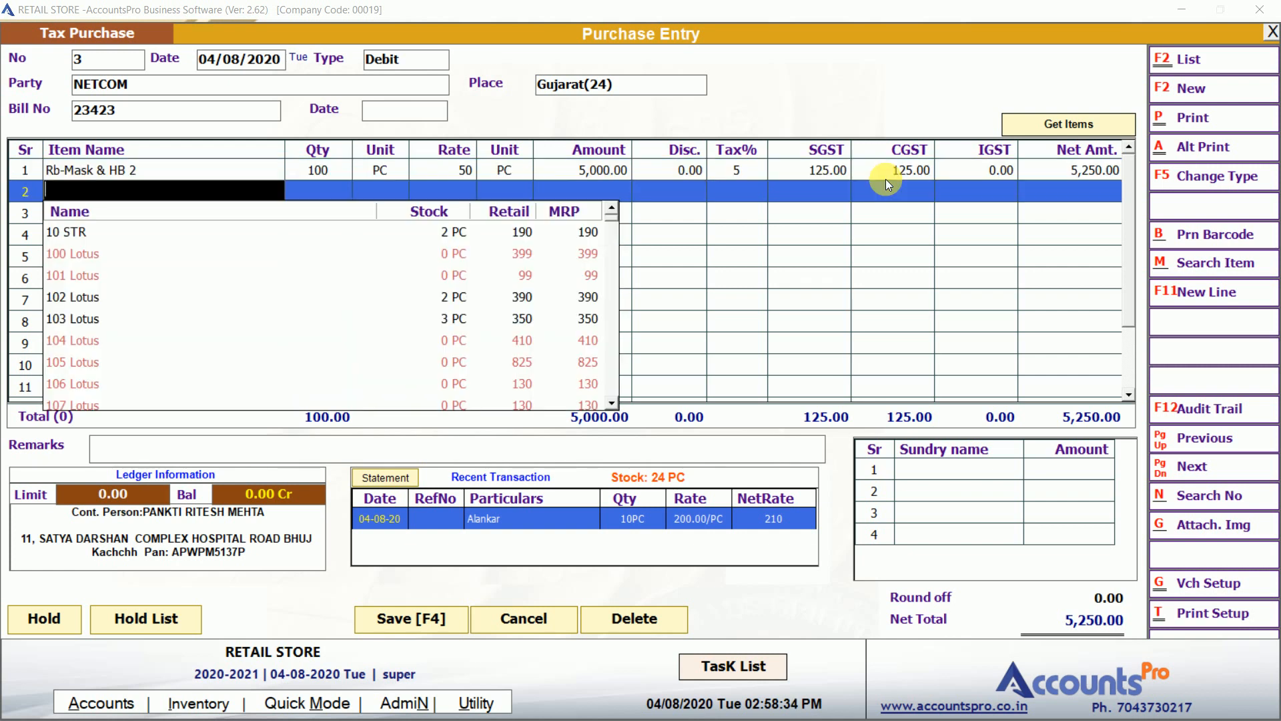
Put Lotus Baby Body Lotion Small on purchase line 2 and open its item master for editing.
{"action": "type", "text": "LOTUS"}
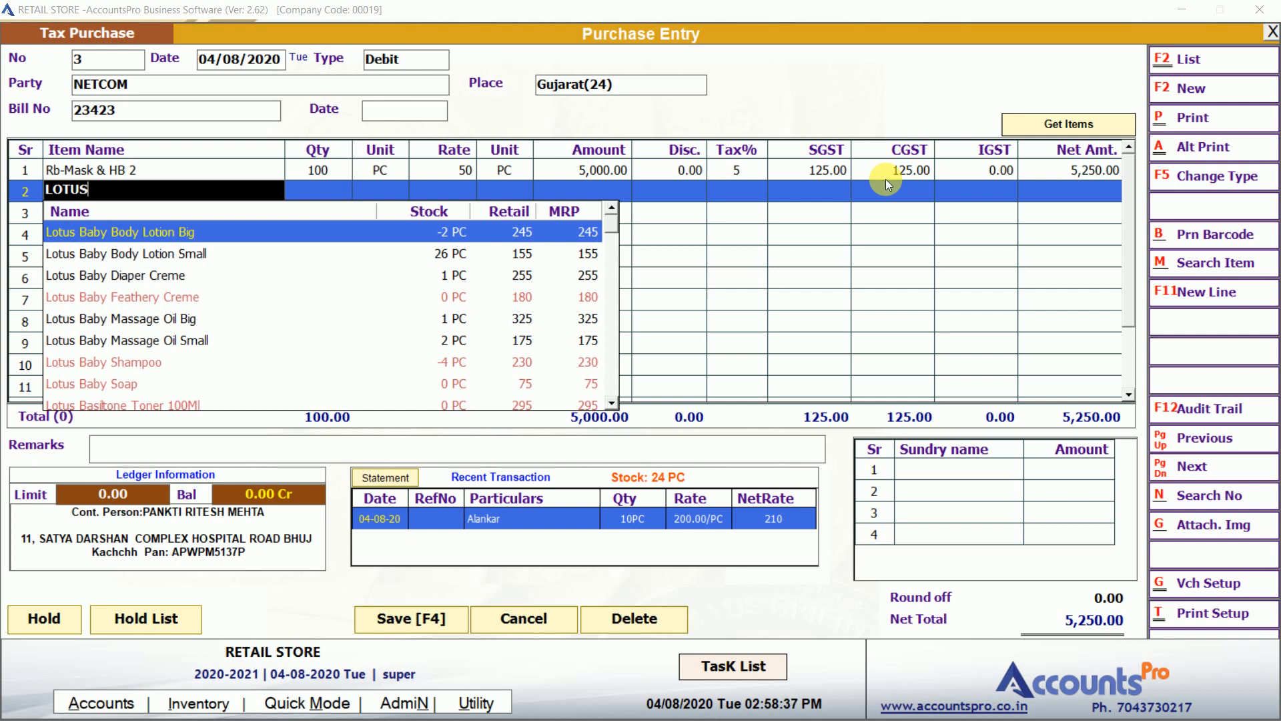
{"action": "key", "text": "Down"}
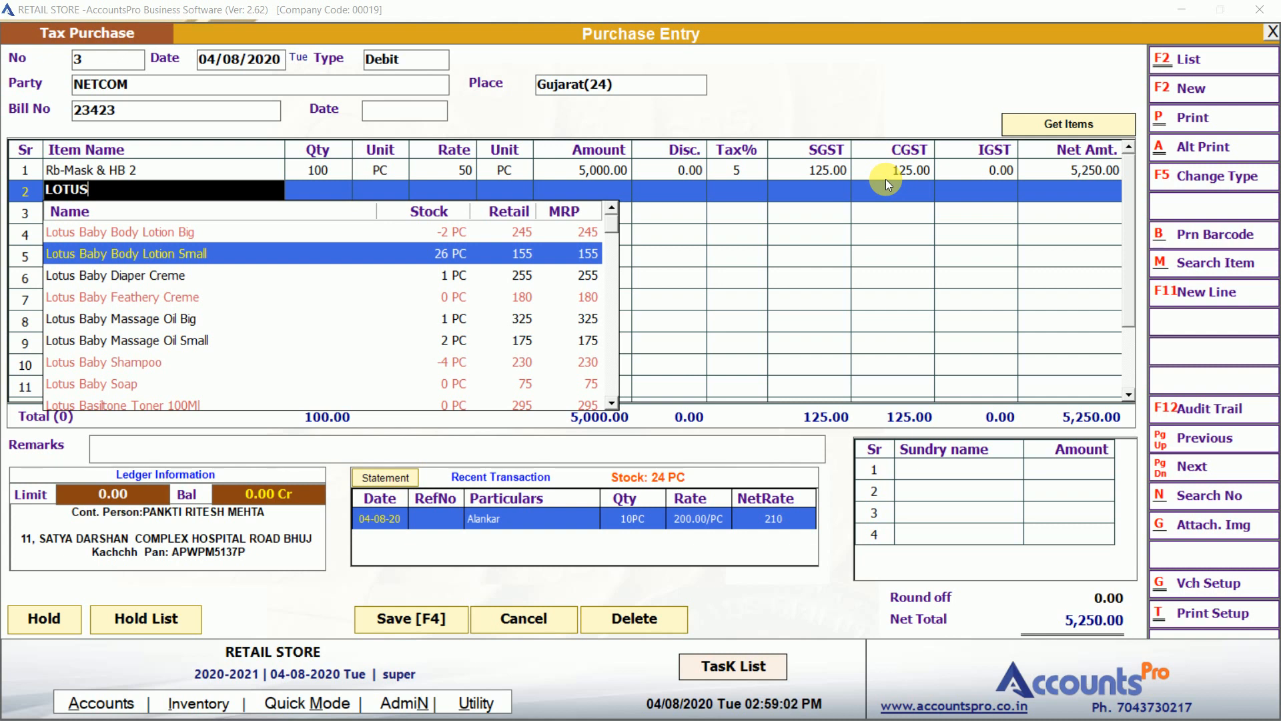
{"action": "key", "text": "Down"}
{"action": "key", "text": "Up"}
{"action": "key", "text": "Return"}
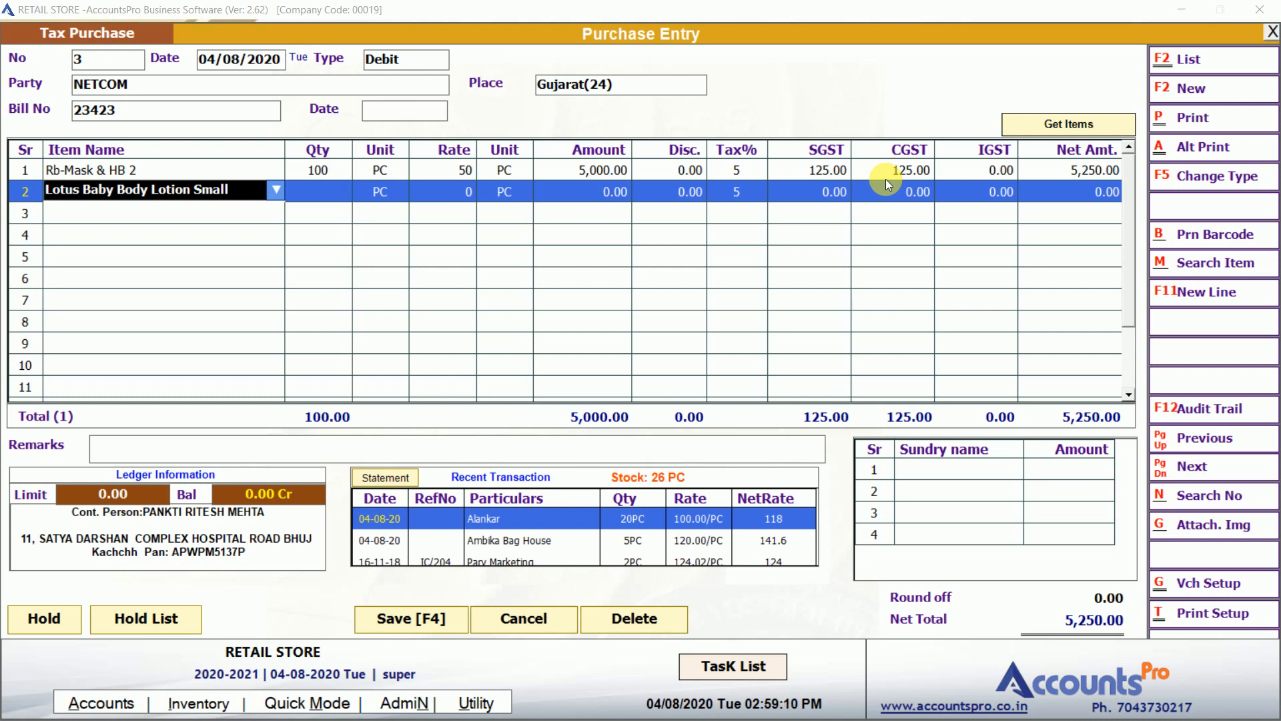
{"action": "key", "text": "ctrl+F3"}
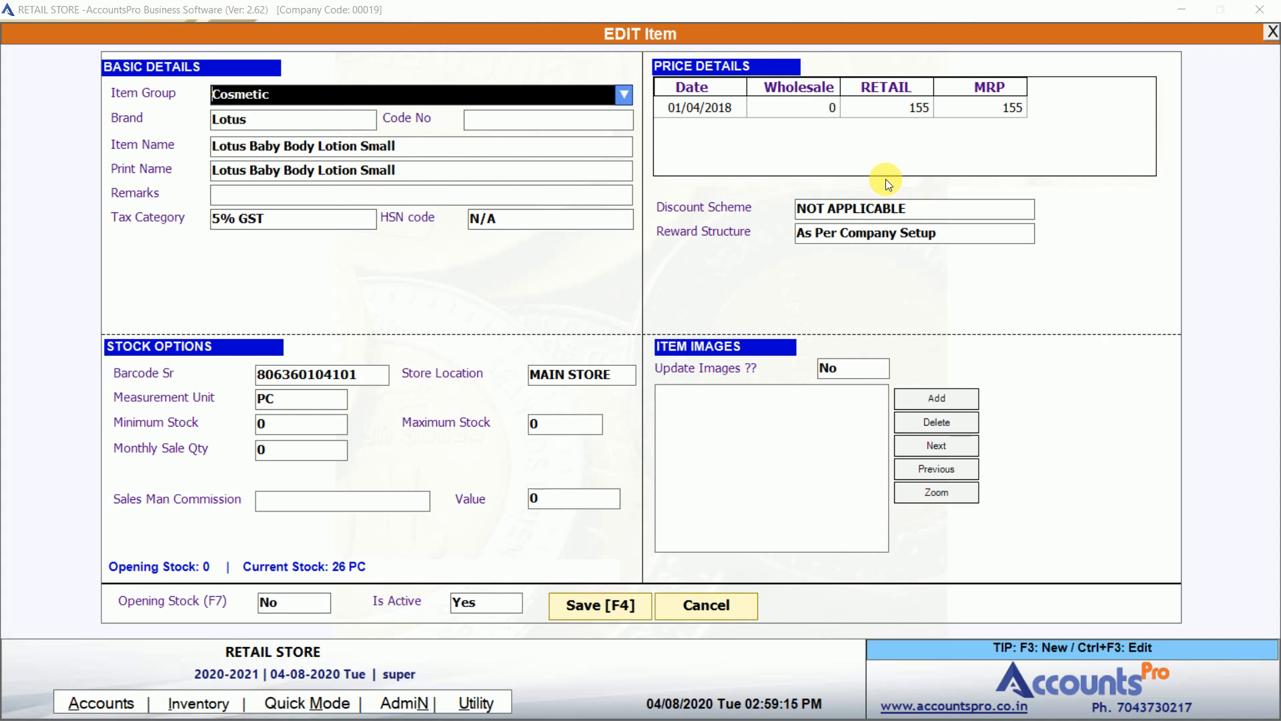
Save Lotus Baby Body Lotion Small with commission method % Of Basic Amt.
{"action": "left_click", "coordinate": [360, 381]}
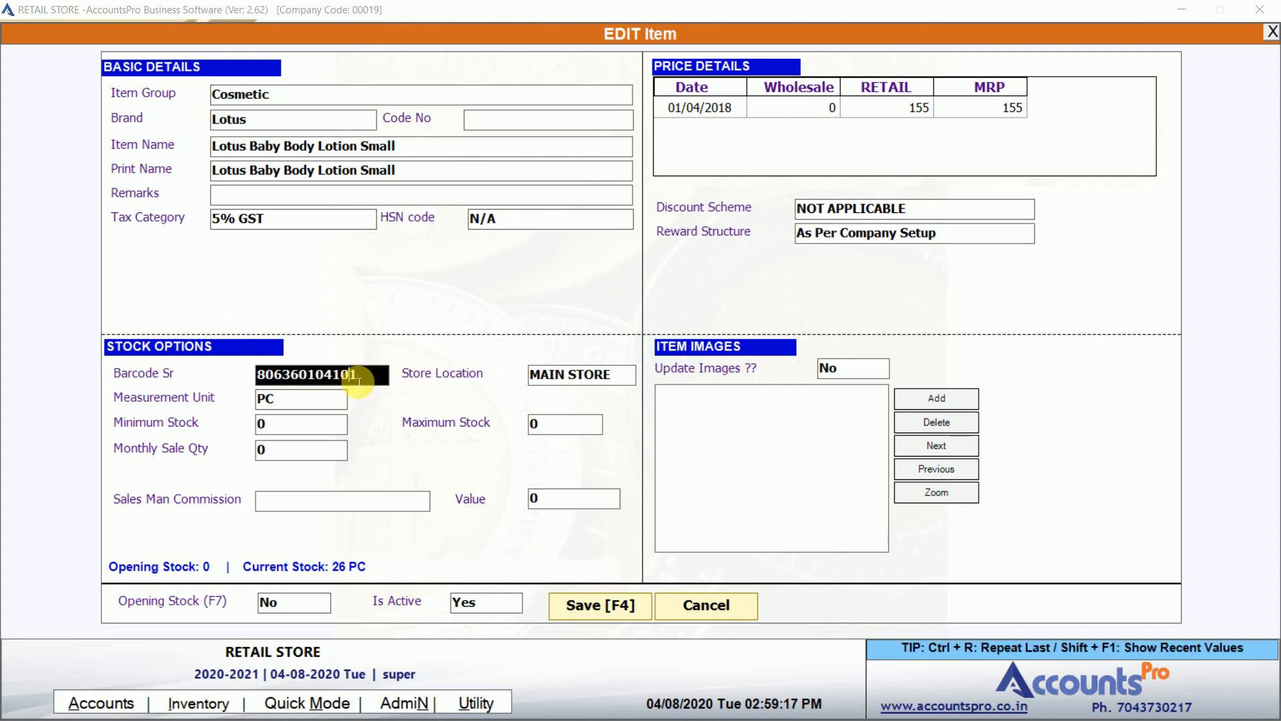
{"action": "left_click_drag", "start_coordinate": [371, 384], "coordinate": [267, 390]}
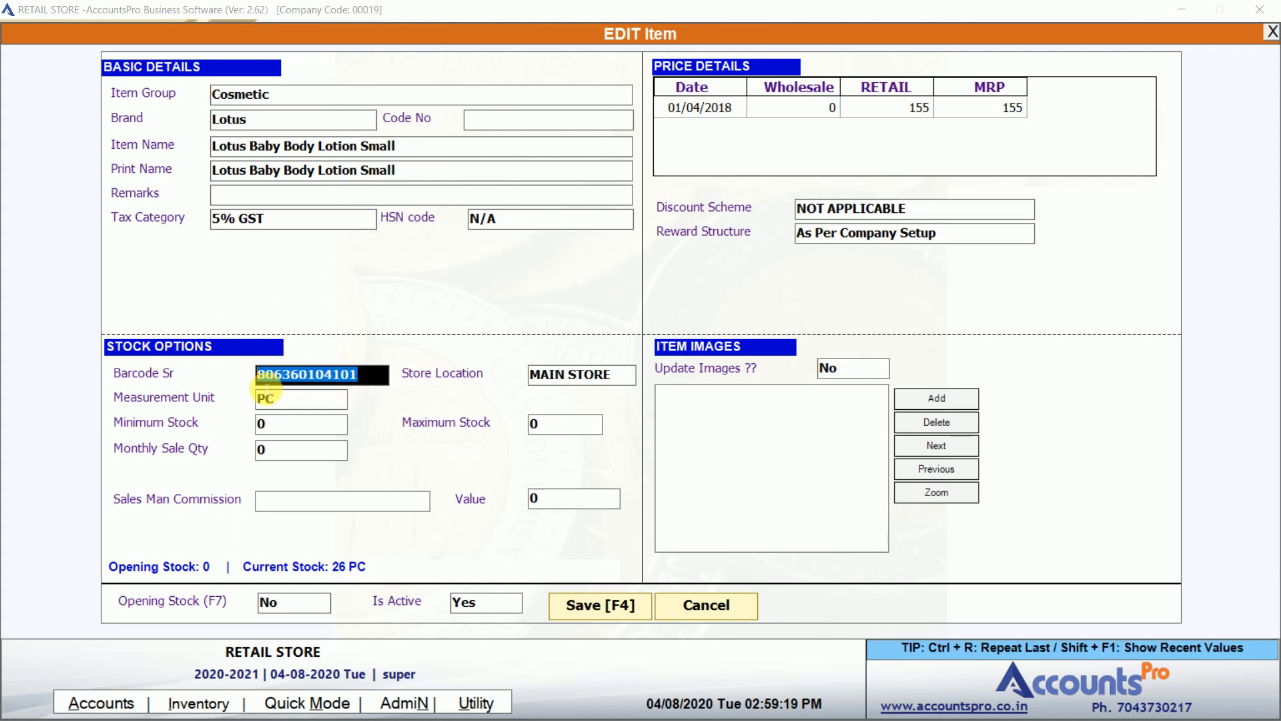
{"action": "left_click", "coordinate": [364, 382]}
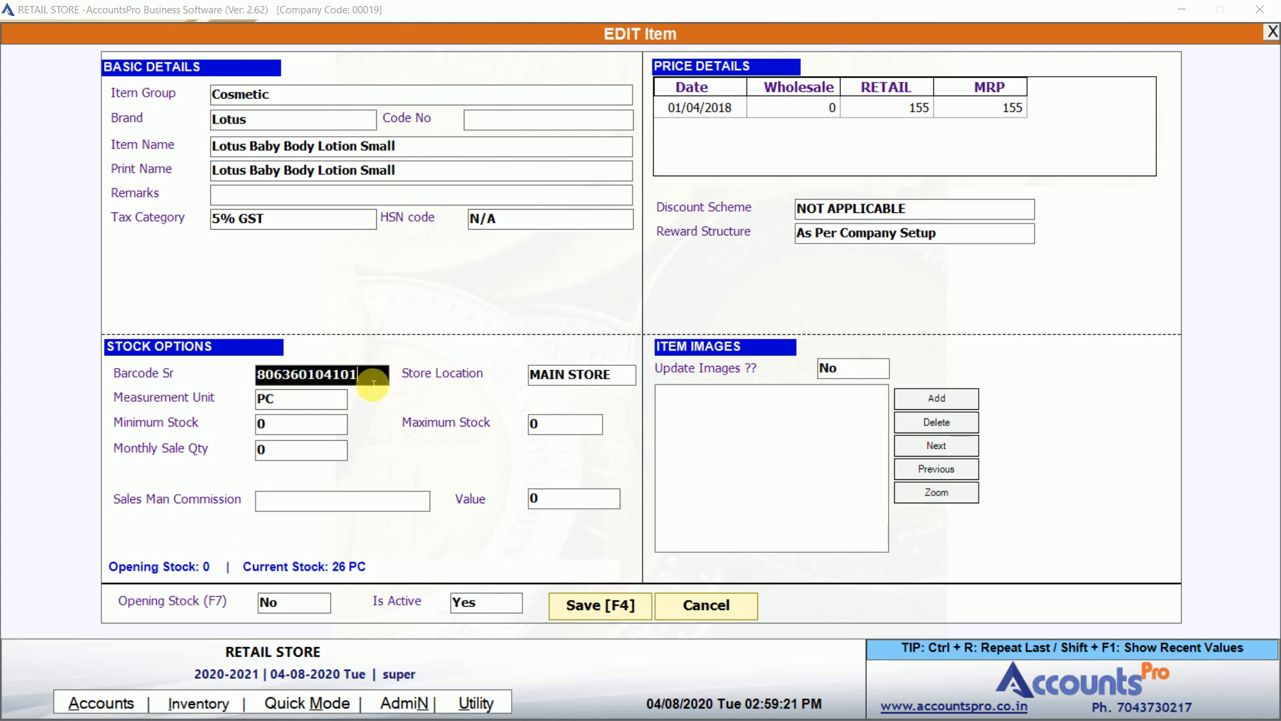
{"action": "key", "text": "F4"}
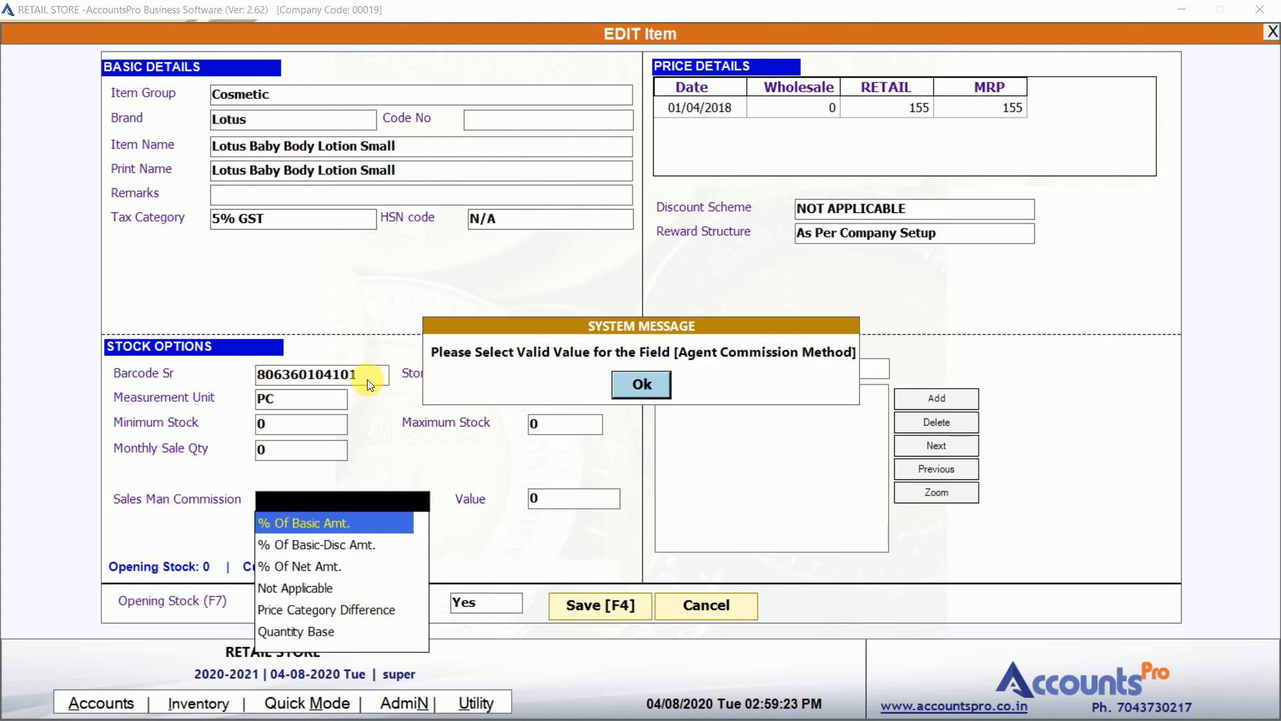
{"action": "key", "text": "Return"}
{"action": "key", "text": "Return"}
{"action": "key", "text": "F4"}
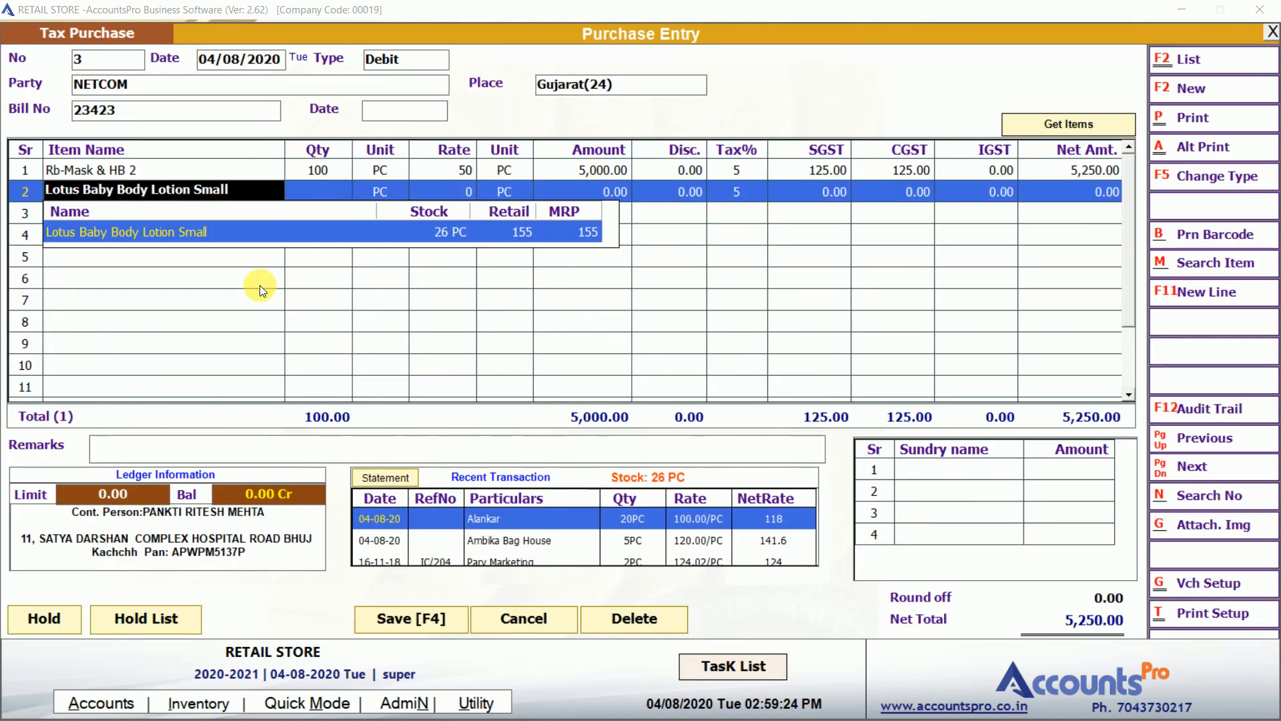
Check the Rb-Mask & HB 2 item details and close them without changes.
{"action": "left_click", "coordinate": [130, 169]}
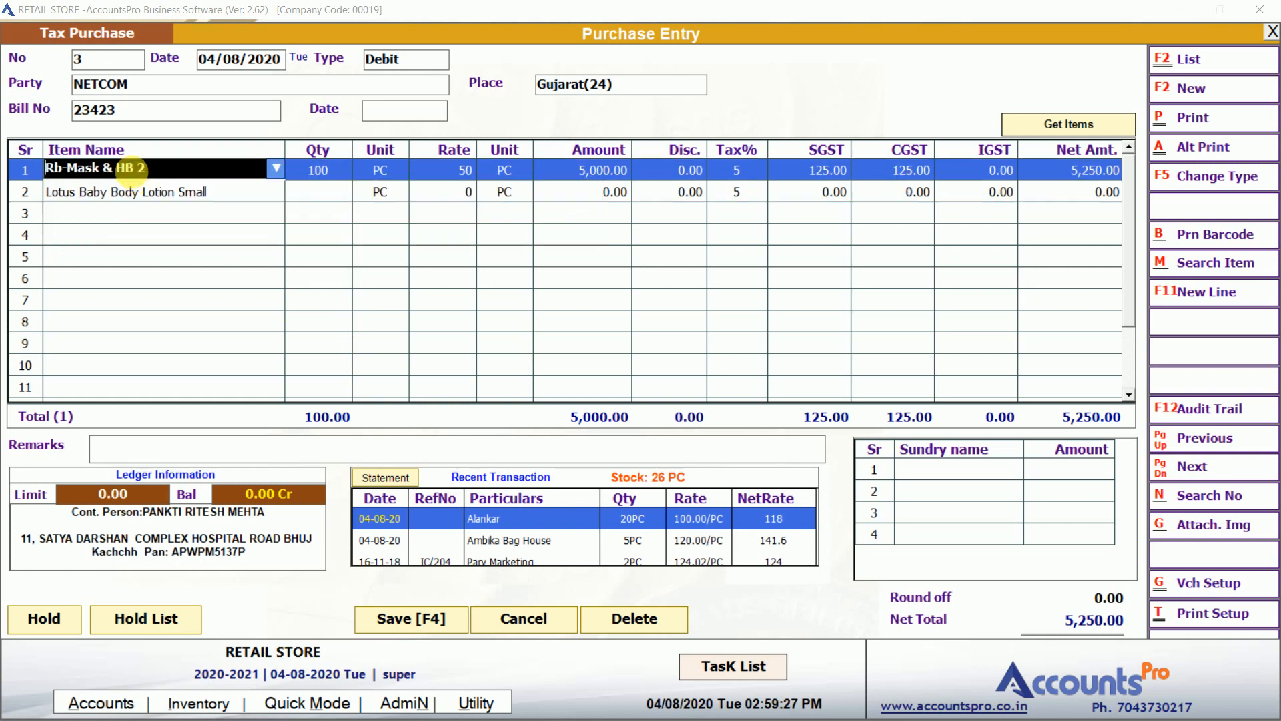
{"action": "key", "text": "ctrl+F3"}
{"action": "left_click", "coordinate": [307, 384]}
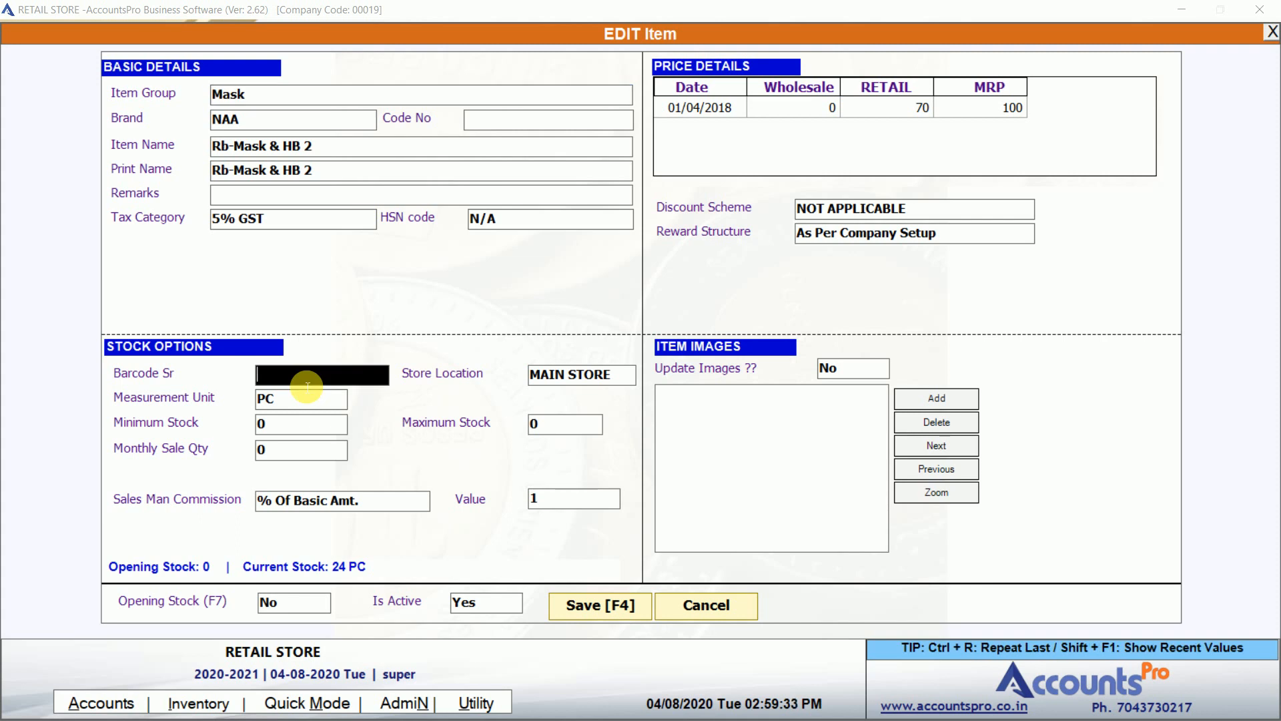
{"action": "key", "text": "F4"}
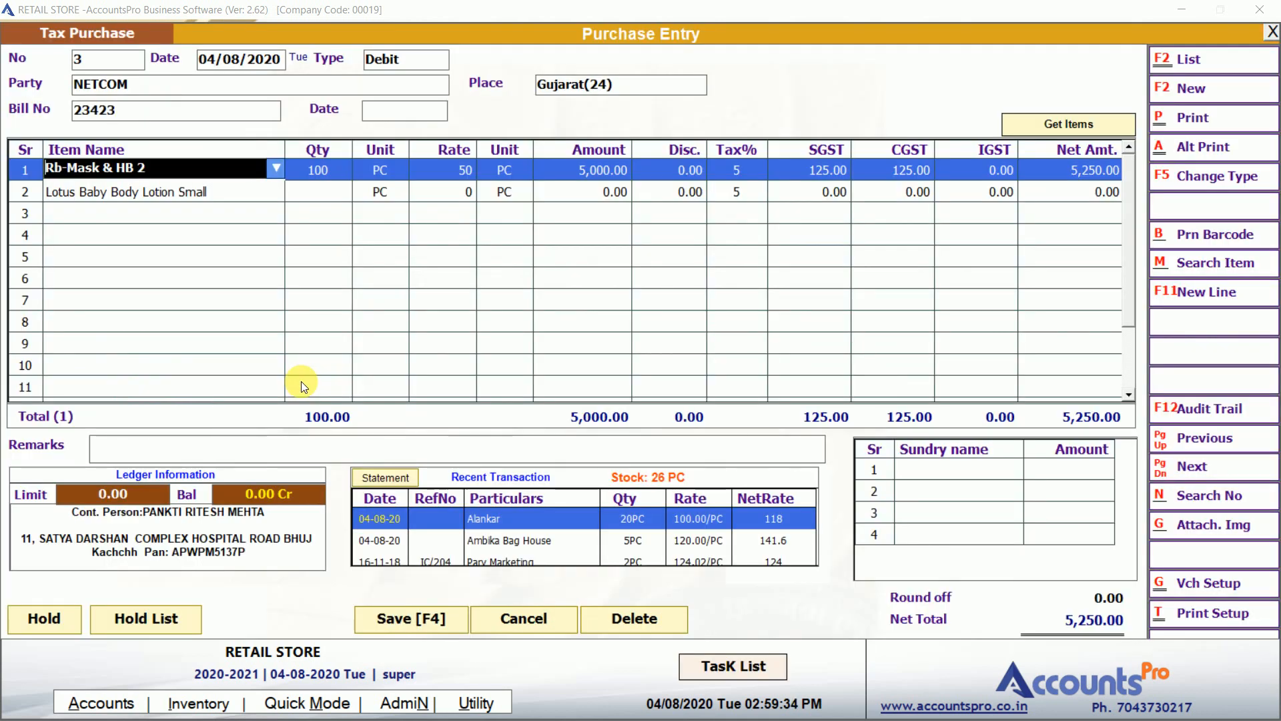
Give the Lotus line quantity 10 at rate 10 (net total 5,355.00), then begin a new item.
{"action": "left_click", "coordinate": [460, 191]}
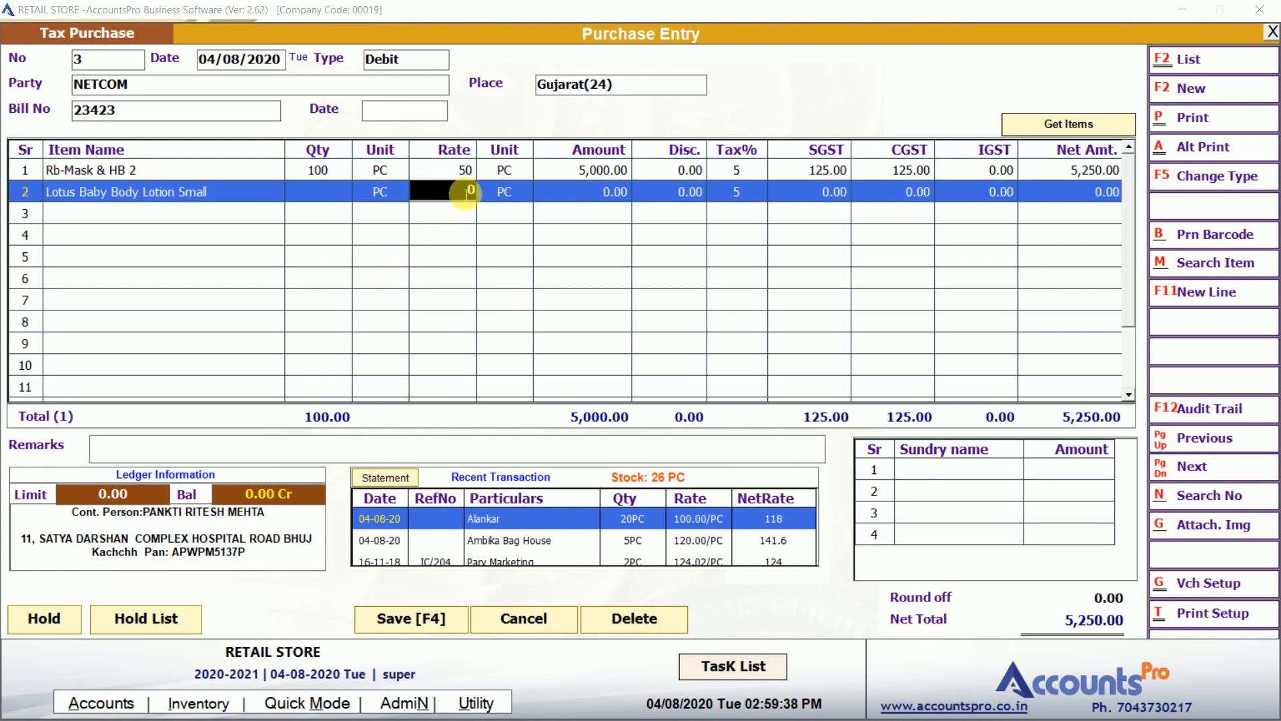
{"action": "type", "text": "10"}
{"action": "key", "text": "Return"}
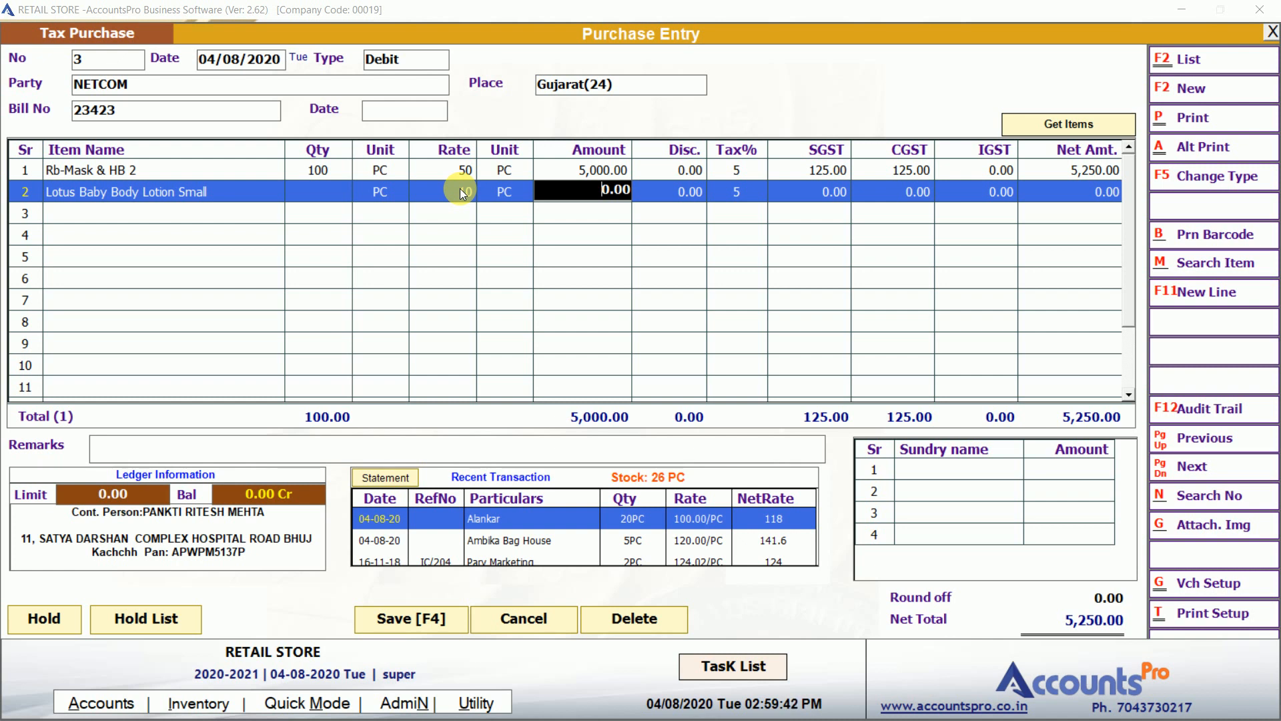
{"action": "left_click", "coordinate": [315, 195]}
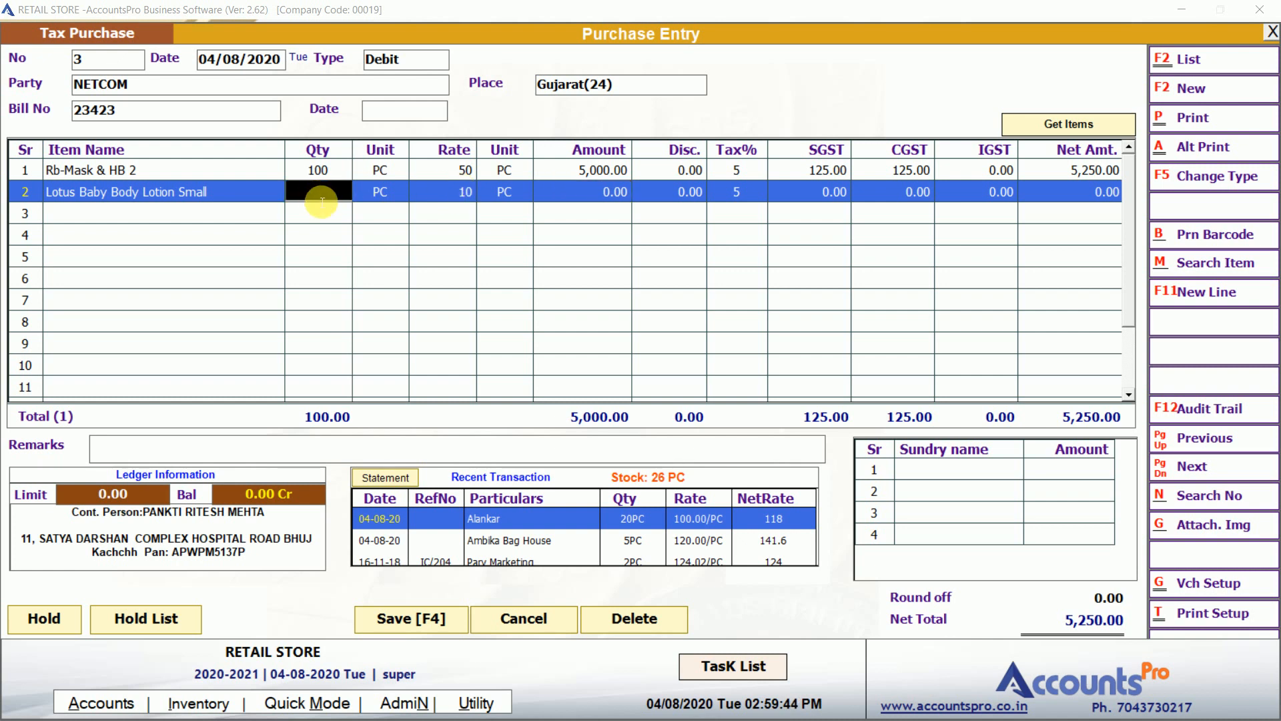
{"action": "type", "text": "10"}
{"action": "key", "text": "Return"}
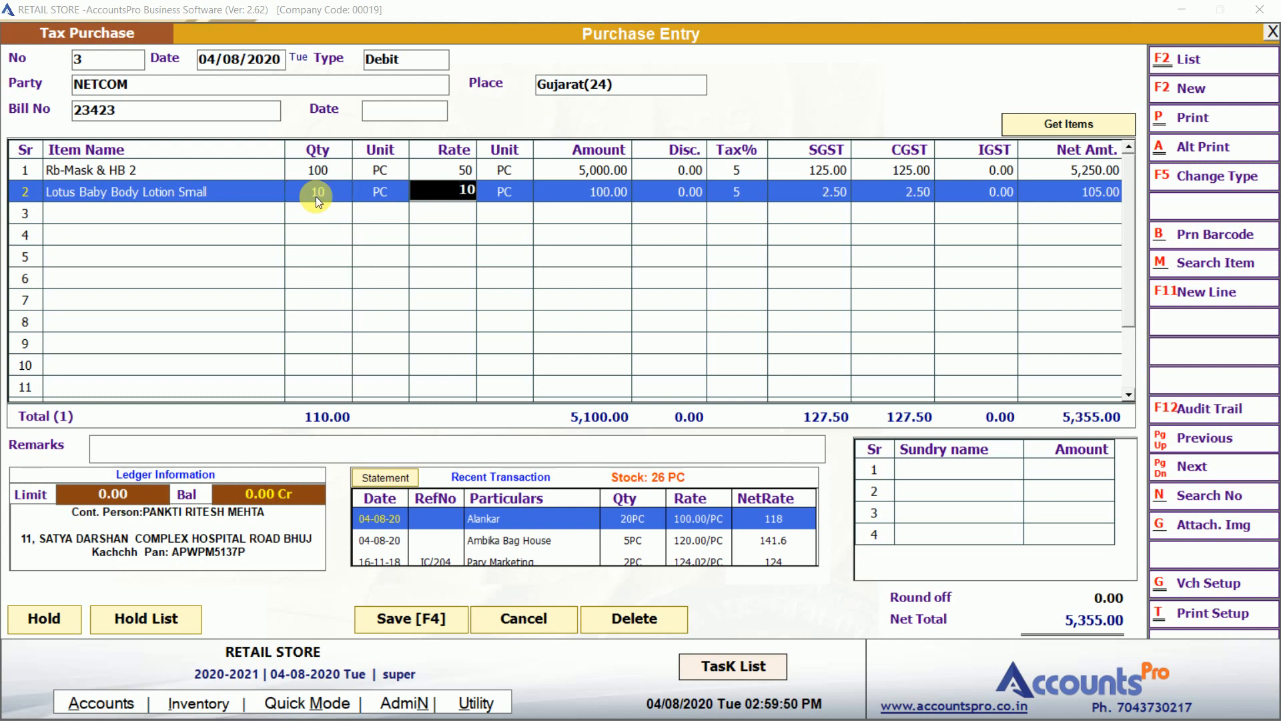
{"action": "key", "text": "Return"}
{"action": "key", "text": "Return"}
{"action": "key", "text": "Return"}
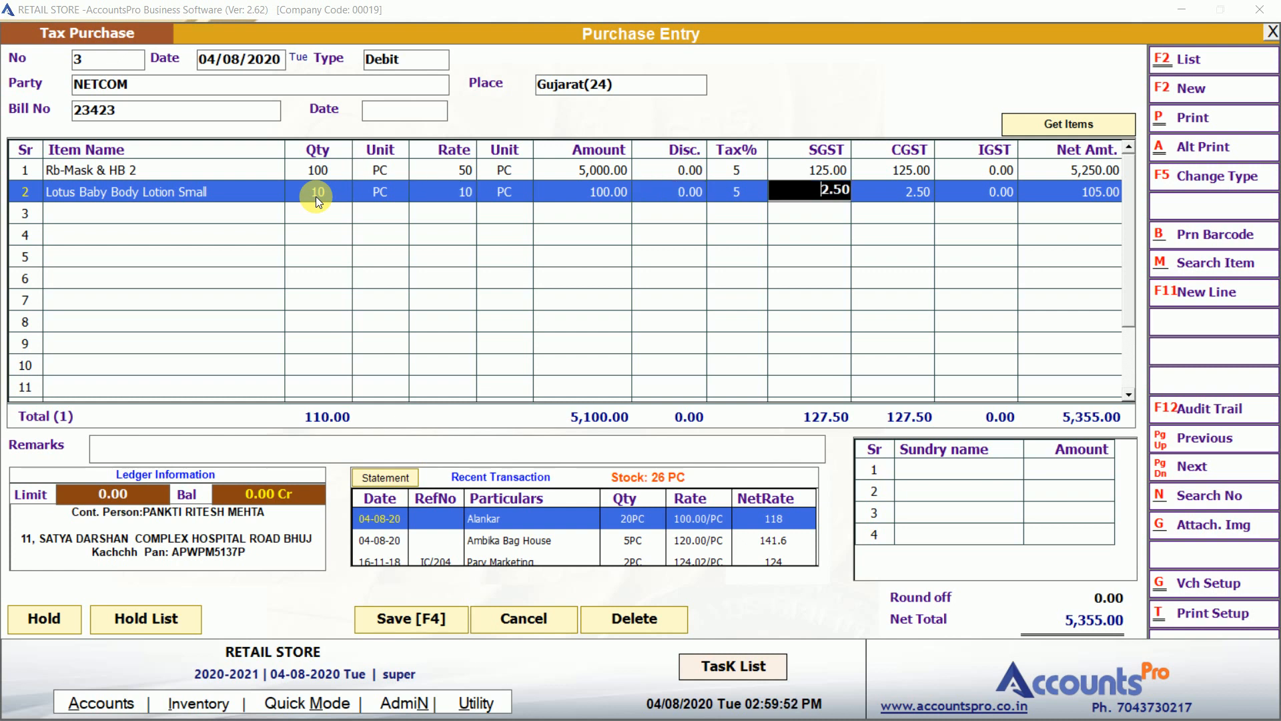
{"action": "key", "text": "Return"}
{"action": "key", "text": "Return"}
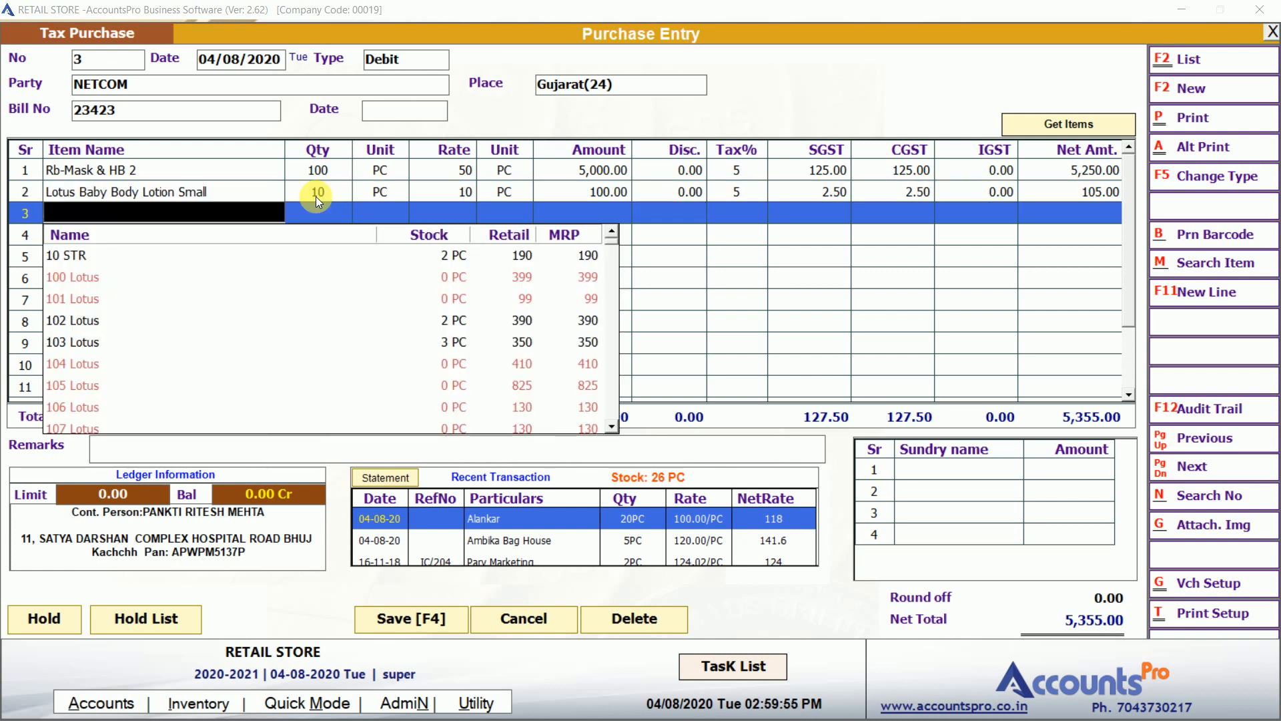
{"action": "key", "text": "F3"}
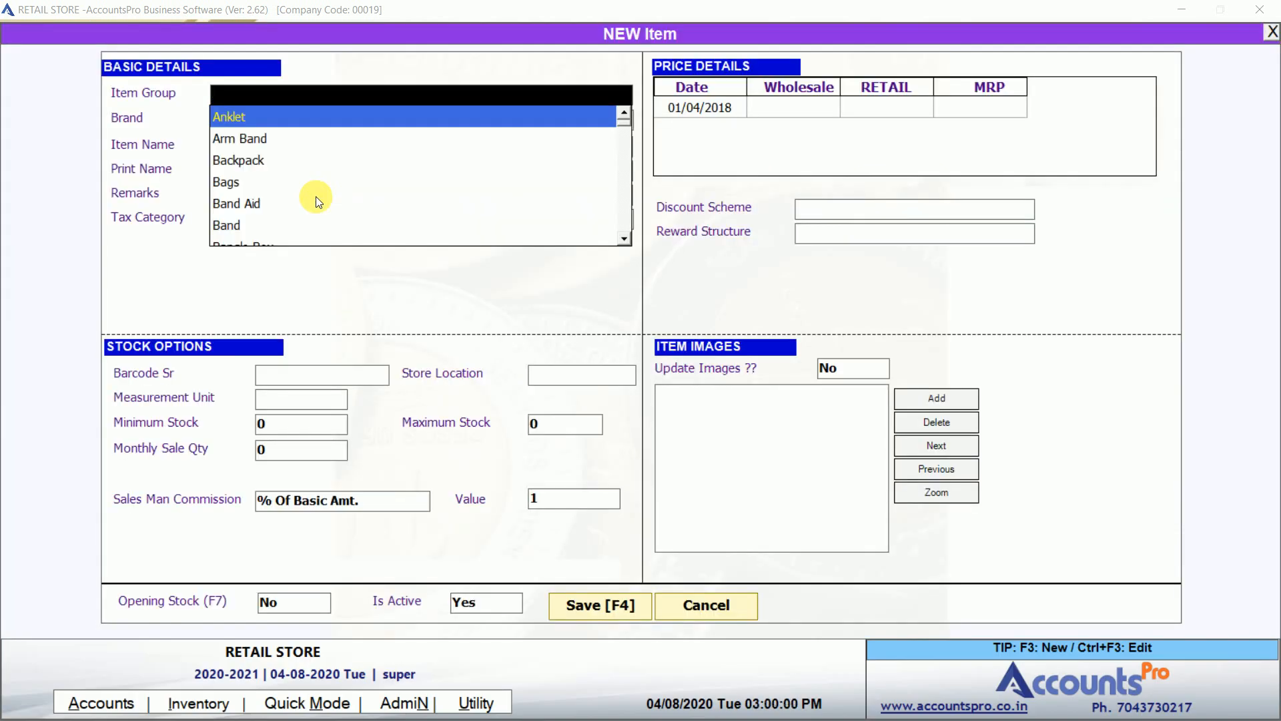
Name the new item STAR BAND A3 with item group Band and brand N/A.
{"action": "key", "text": "Down"}
{"action": "key", "text": "Down"}
{"action": "key", "text": "Down"}
{"action": "key", "text": "Down"}
{"action": "key", "text": "Down"}
{"action": "key", "text": "Down"}
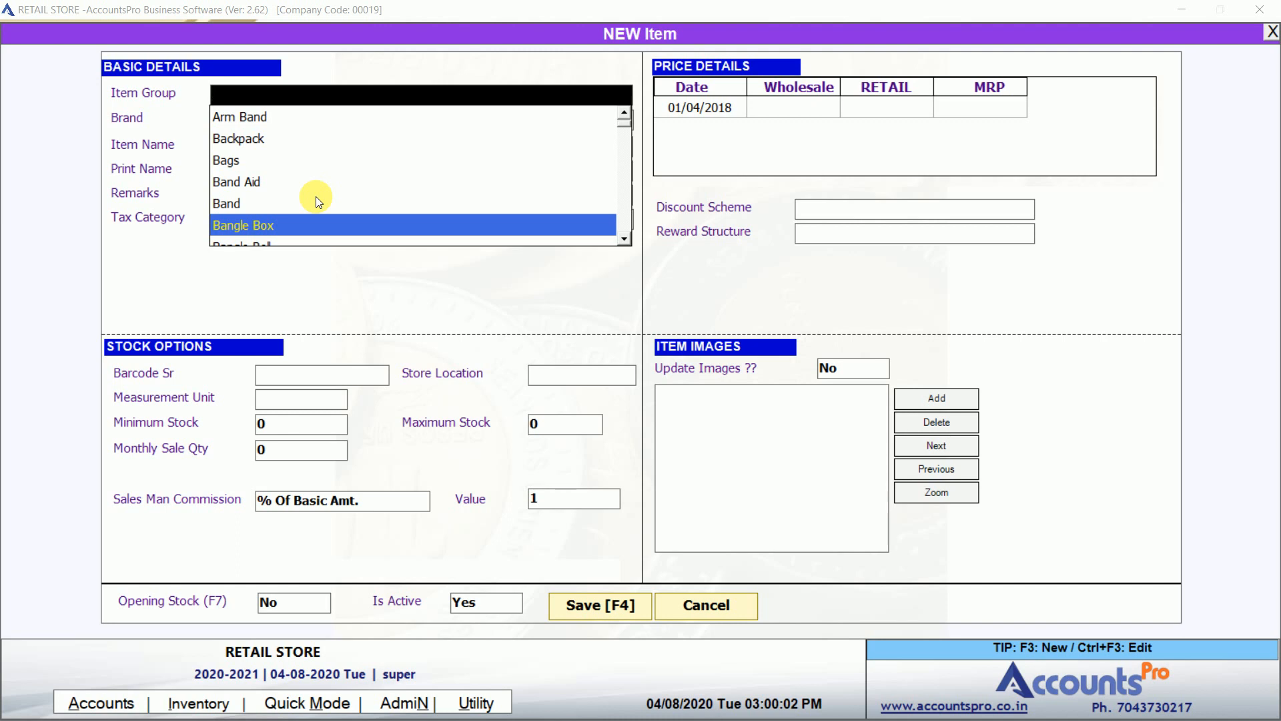
{"action": "key", "text": "Up"}
{"action": "key", "text": "Return"}
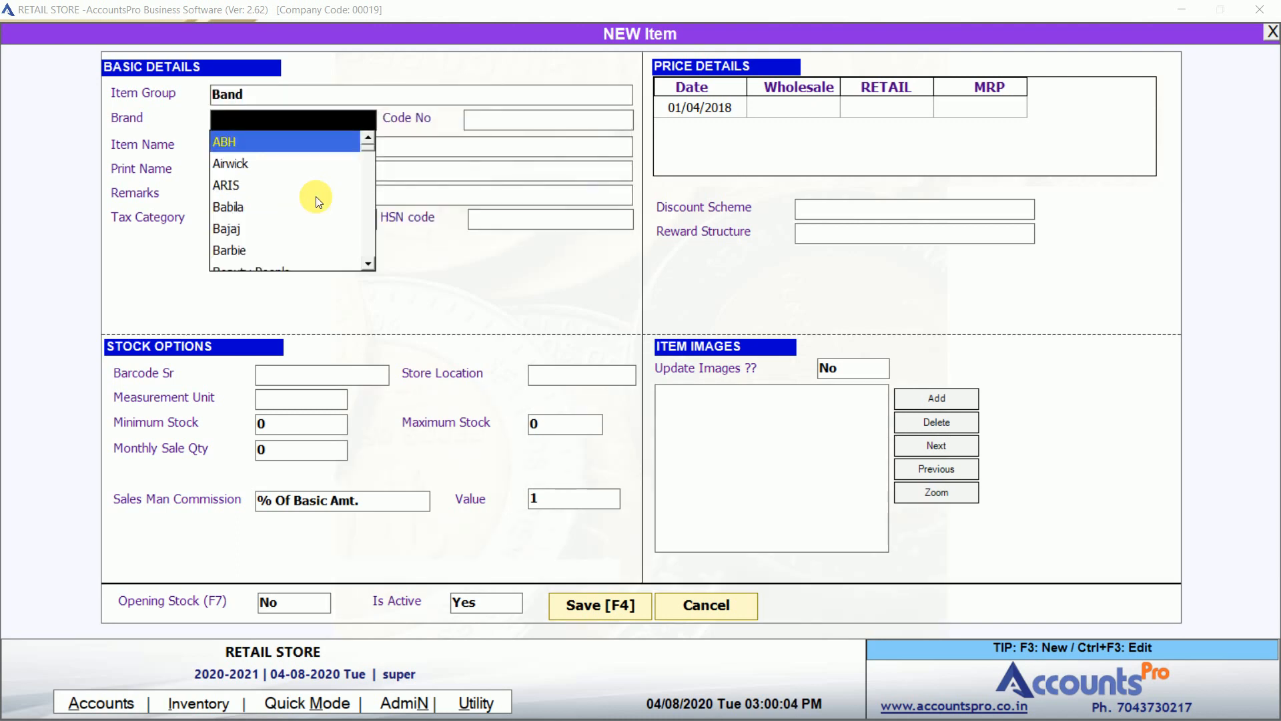
{"action": "type", "text": "NIKE"}
{"action": "key", "text": "BackSpace"}
{"action": "key", "text": "BackSpace"}
{"action": "key", "text": "BackSpace"}
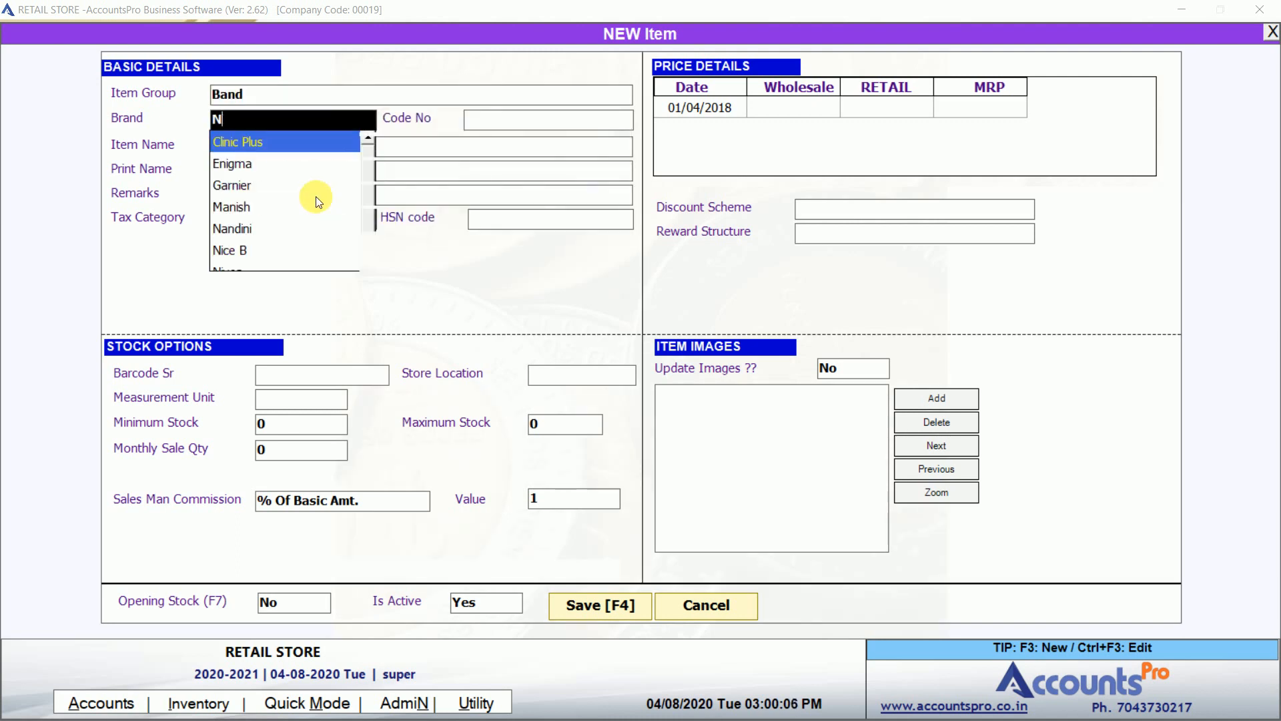
{"action": "type", "text": "/A"}
{"action": "key", "text": "Return"}
{"action": "key", "text": "Return"}
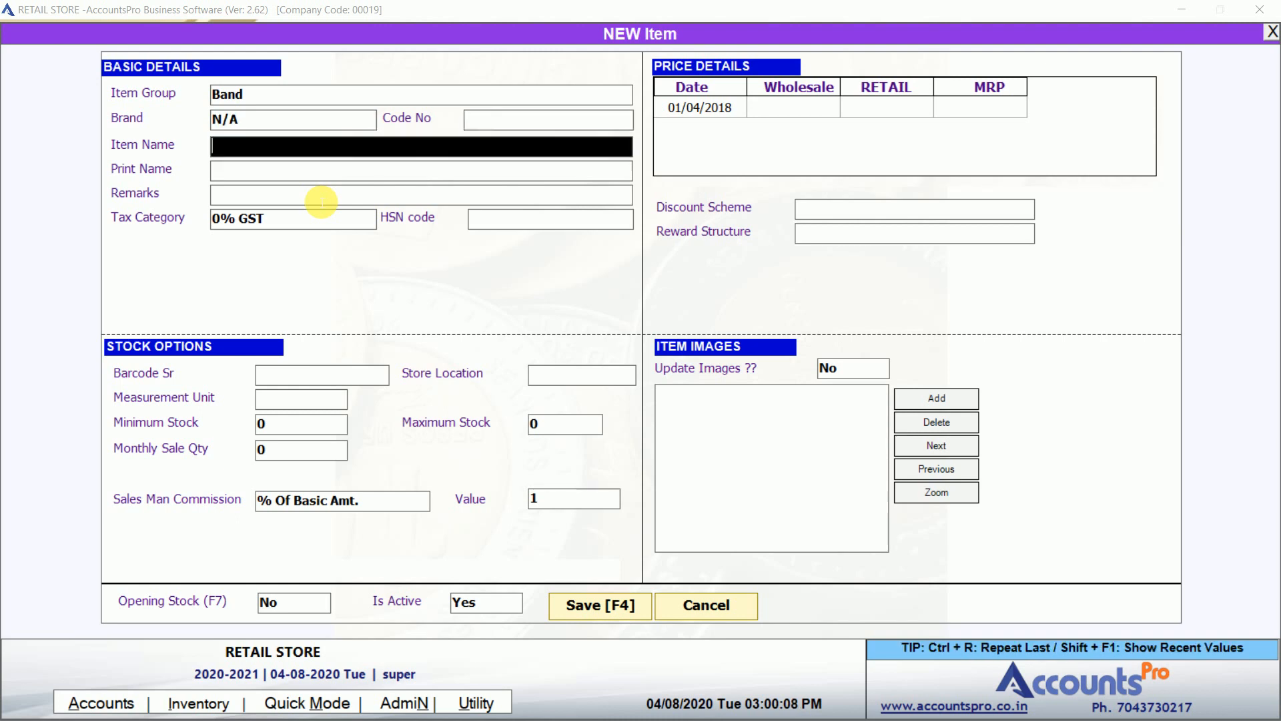
{"action": "type", "text": "STAR BAND A3"}
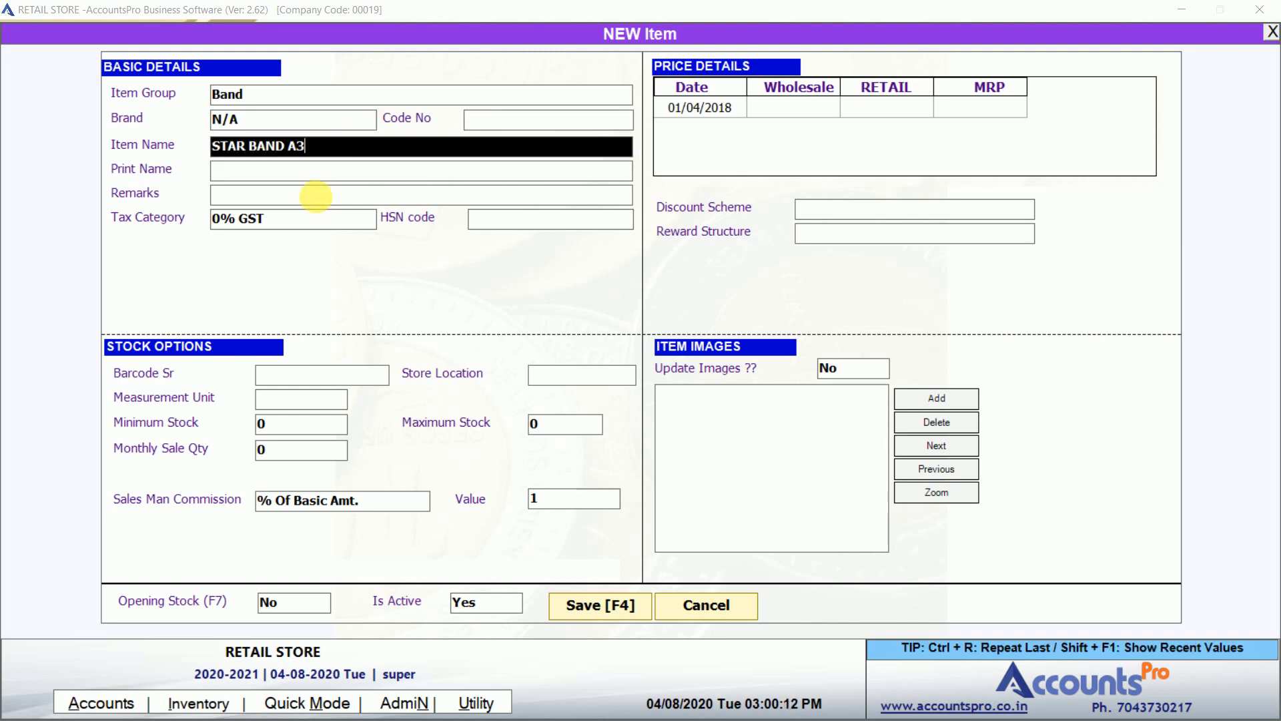
{"action": "key", "text": "Return"}
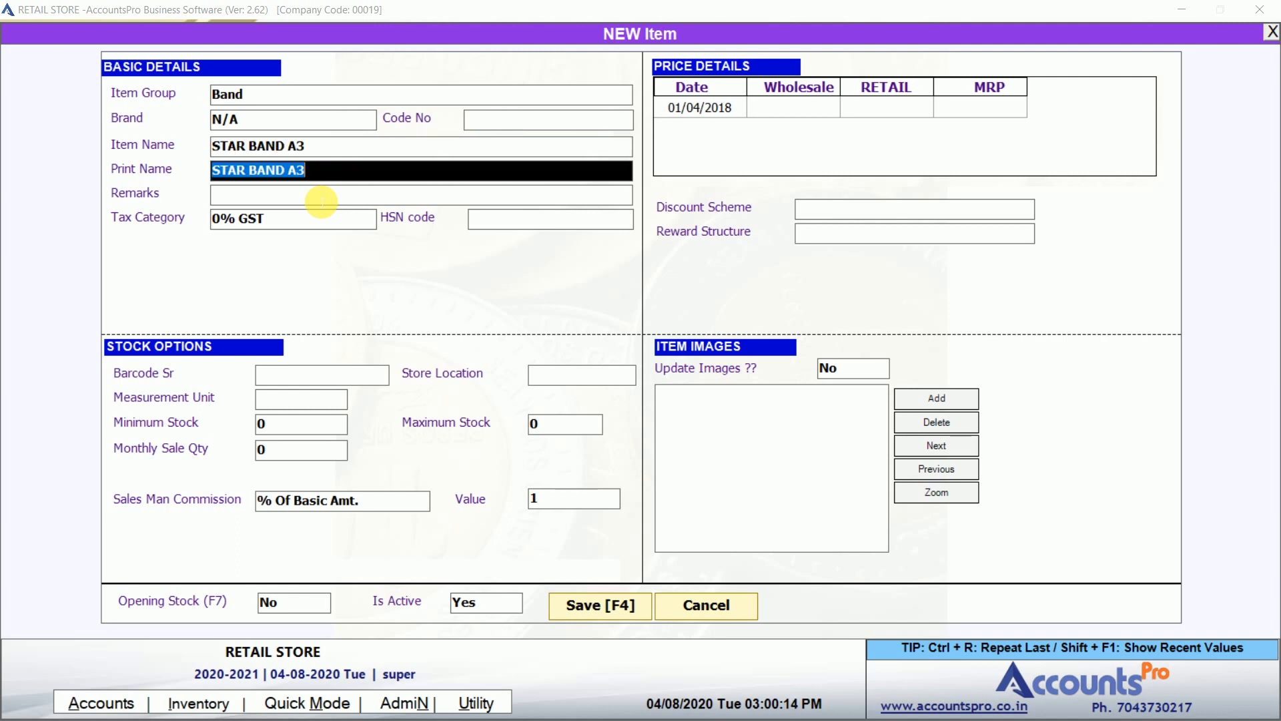
{"action": "key", "text": "Return"}
Set STAR BAND A3's tax category to 5% GST and HSN code to N/A.
{"action": "key", "text": "Return"}
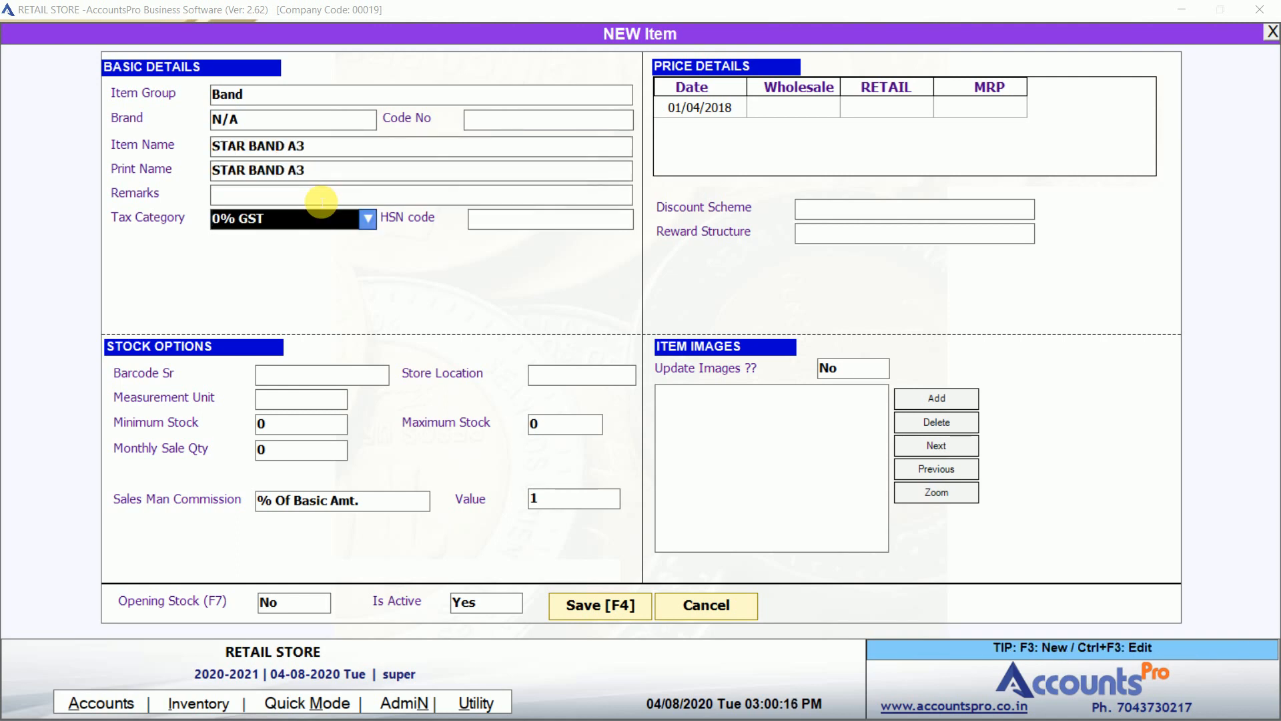
{"action": "type", "text": "5"}
{"action": "key", "text": "Return"}
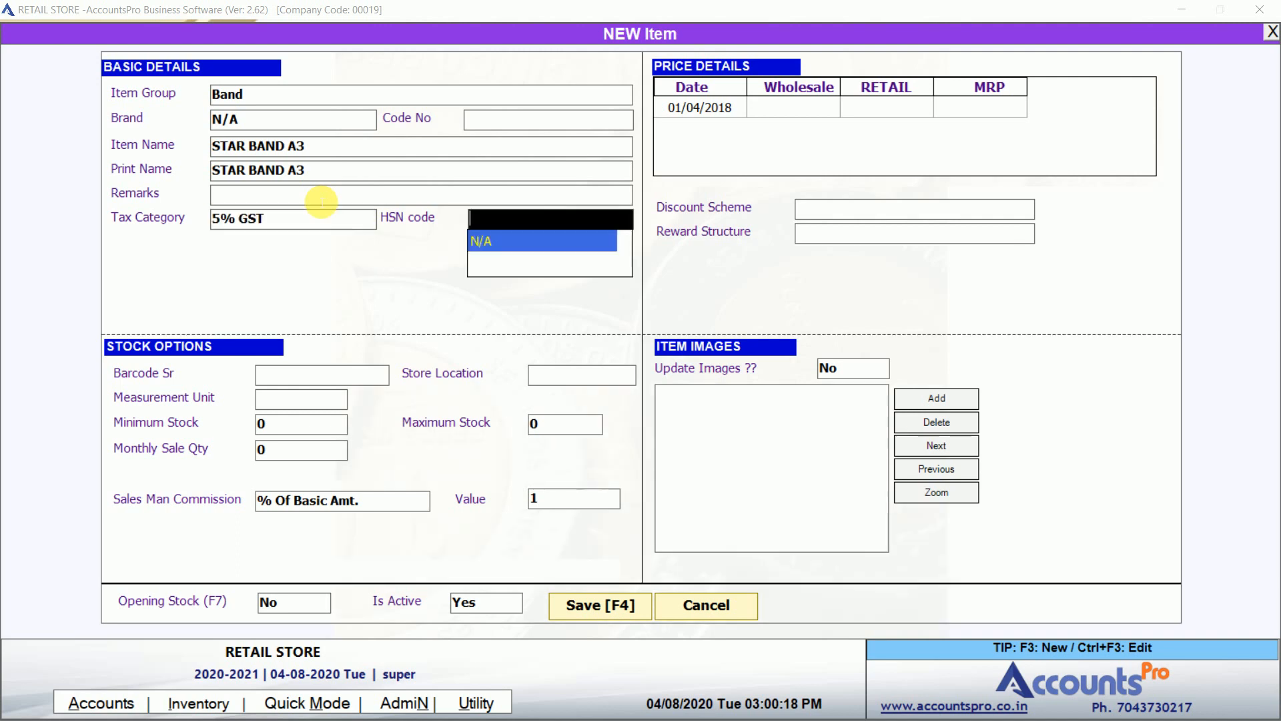
{"action": "key", "text": "Escape"}
{"action": "key", "text": "shift+Tab"}
{"action": "key", "text": "Up"}
{"action": "key", "text": "Up"}
{"action": "key", "text": "Up"}
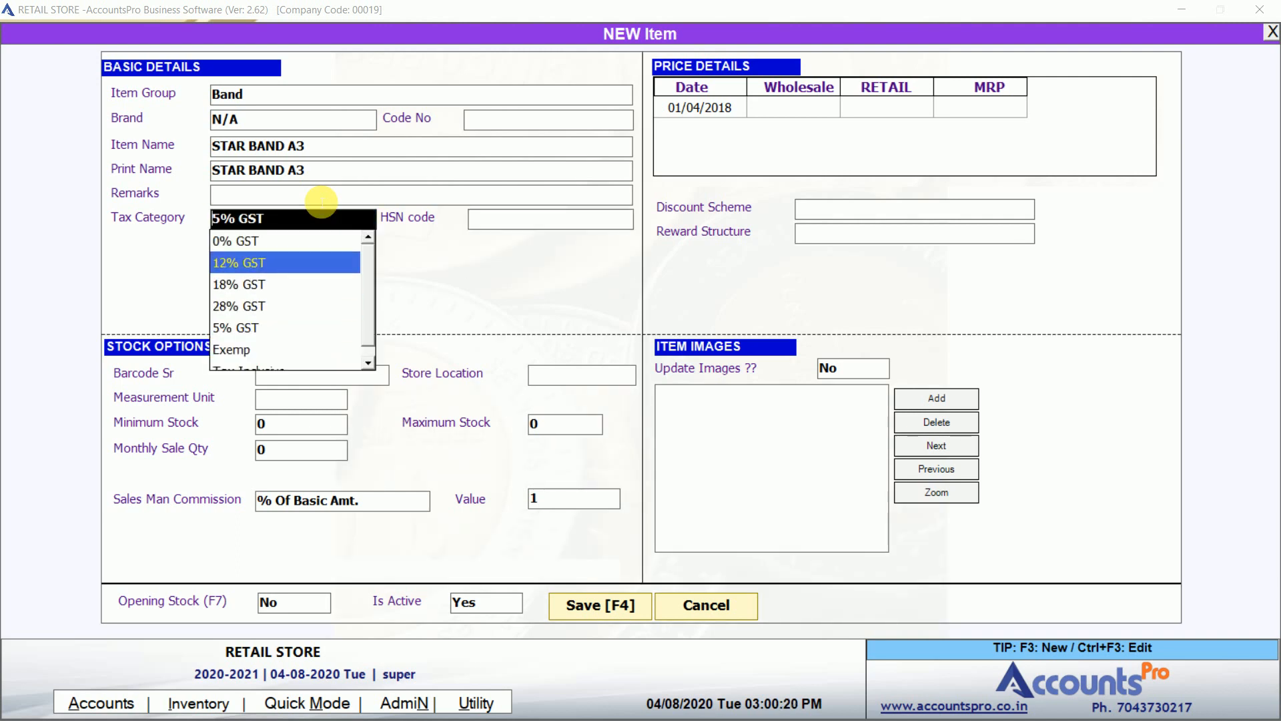
{"action": "key", "text": "Down"}
{"action": "key", "text": "Down"}
{"action": "key", "text": "Down"}
{"action": "key", "text": "Return"}
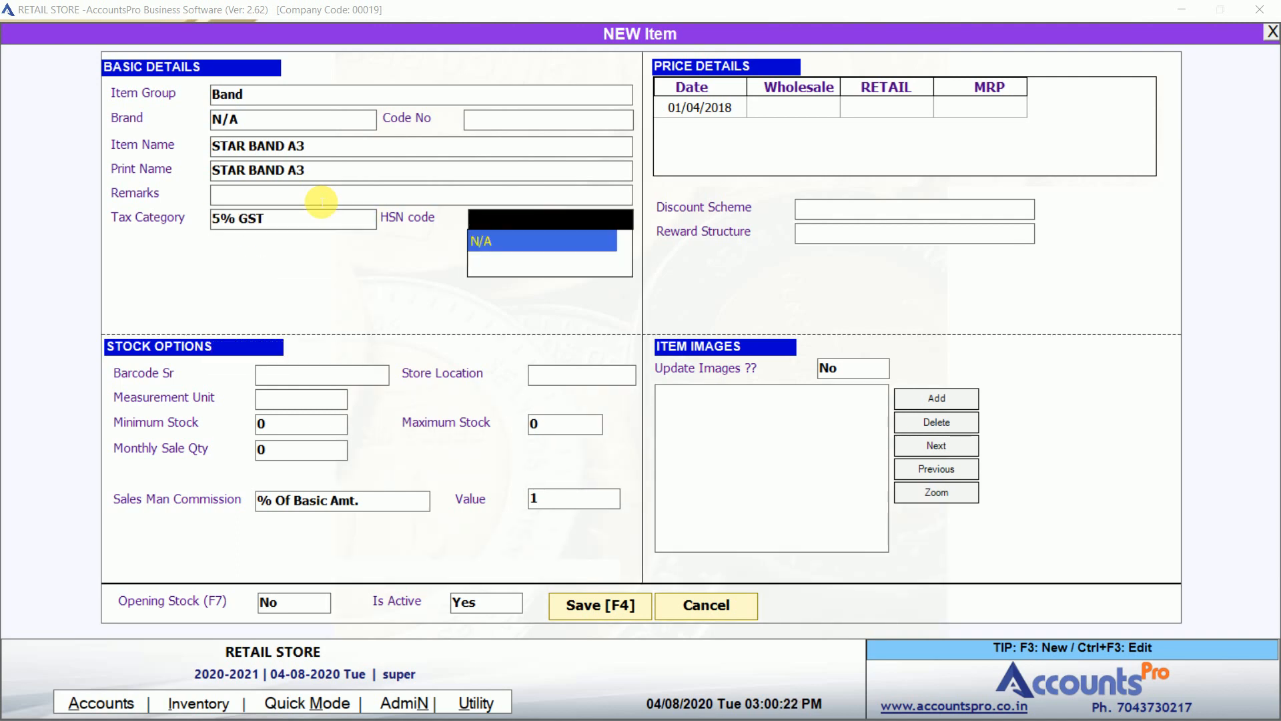
{"action": "key", "text": "Return"}
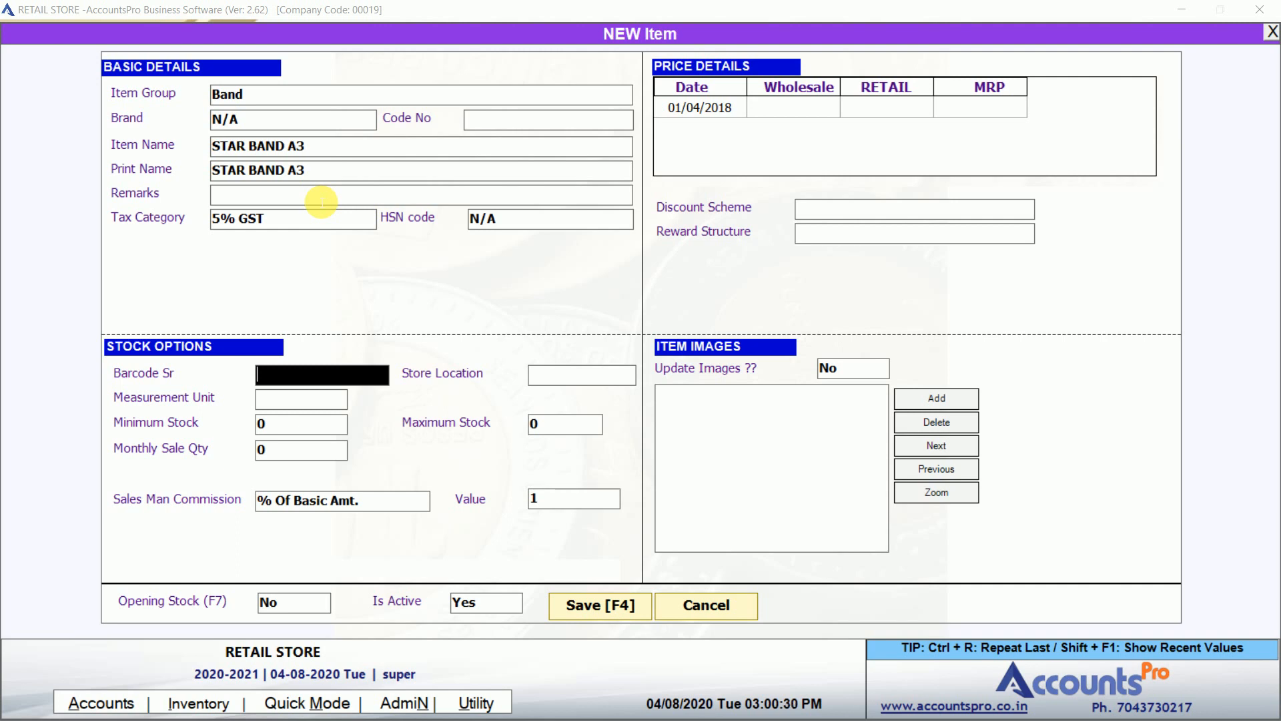
Stock STAR BAND A3 in MAIN STORE, measured in PC, with minimum and maximum stock 0.
{"action": "key", "text": "Return"}
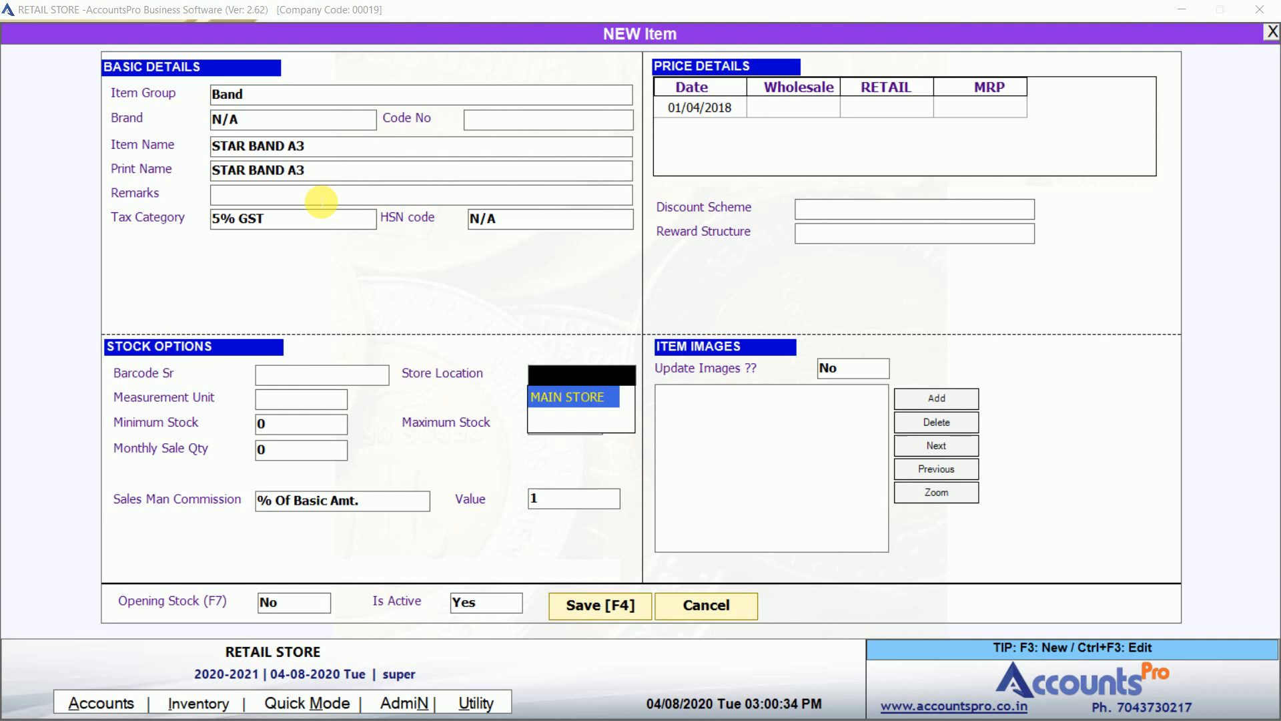
{"action": "key", "text": "Return"}
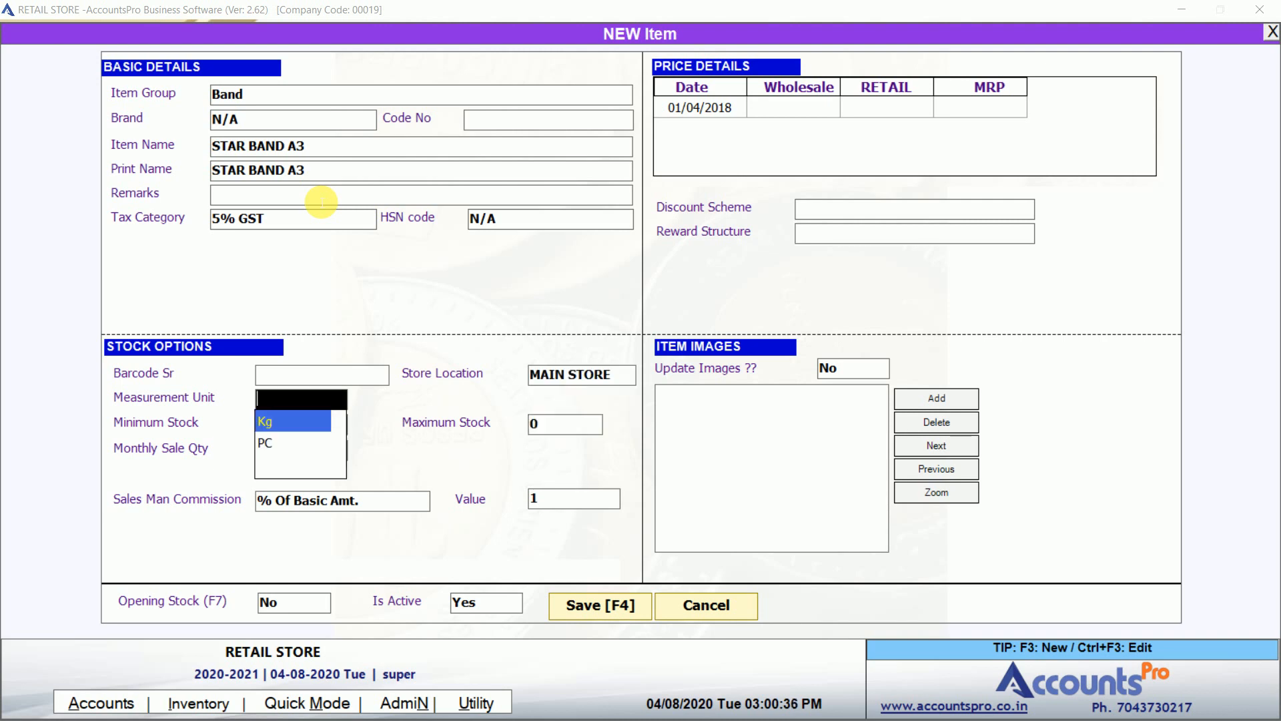
{"action": "key", "text": "Down"}
{"action": "key", "text": "Return"}
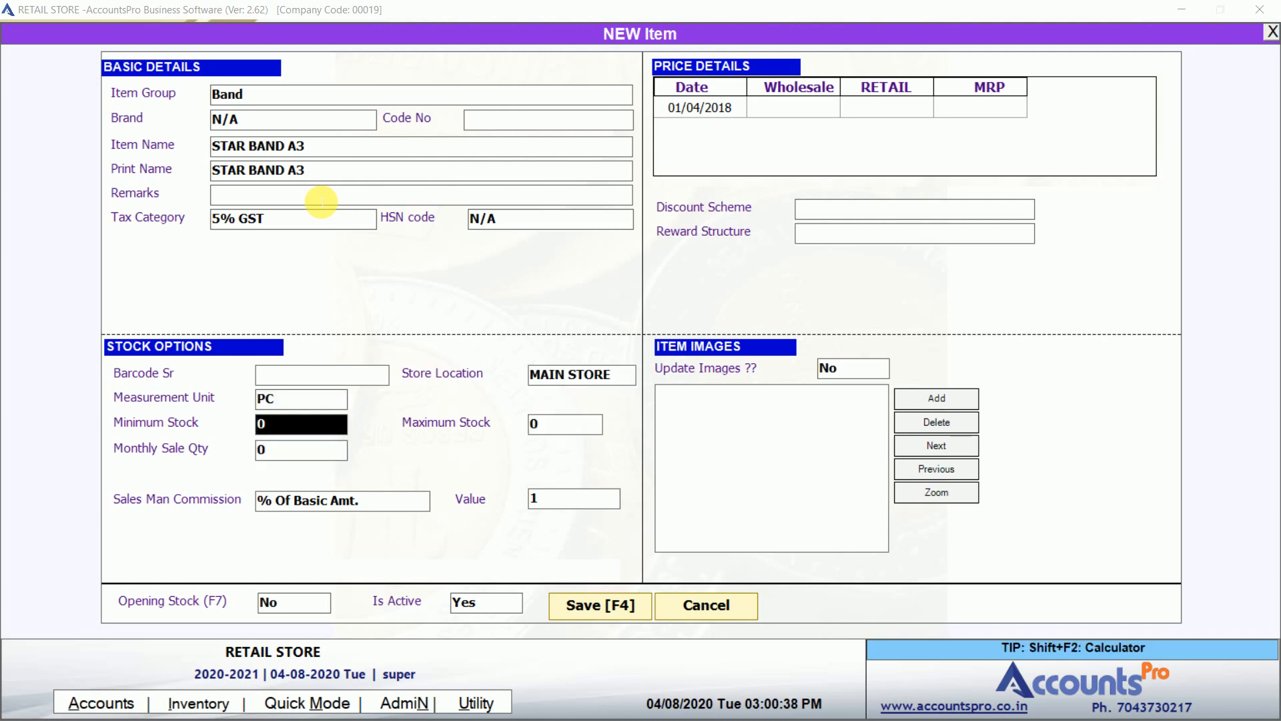
{"action": "key", "text": "Return"}
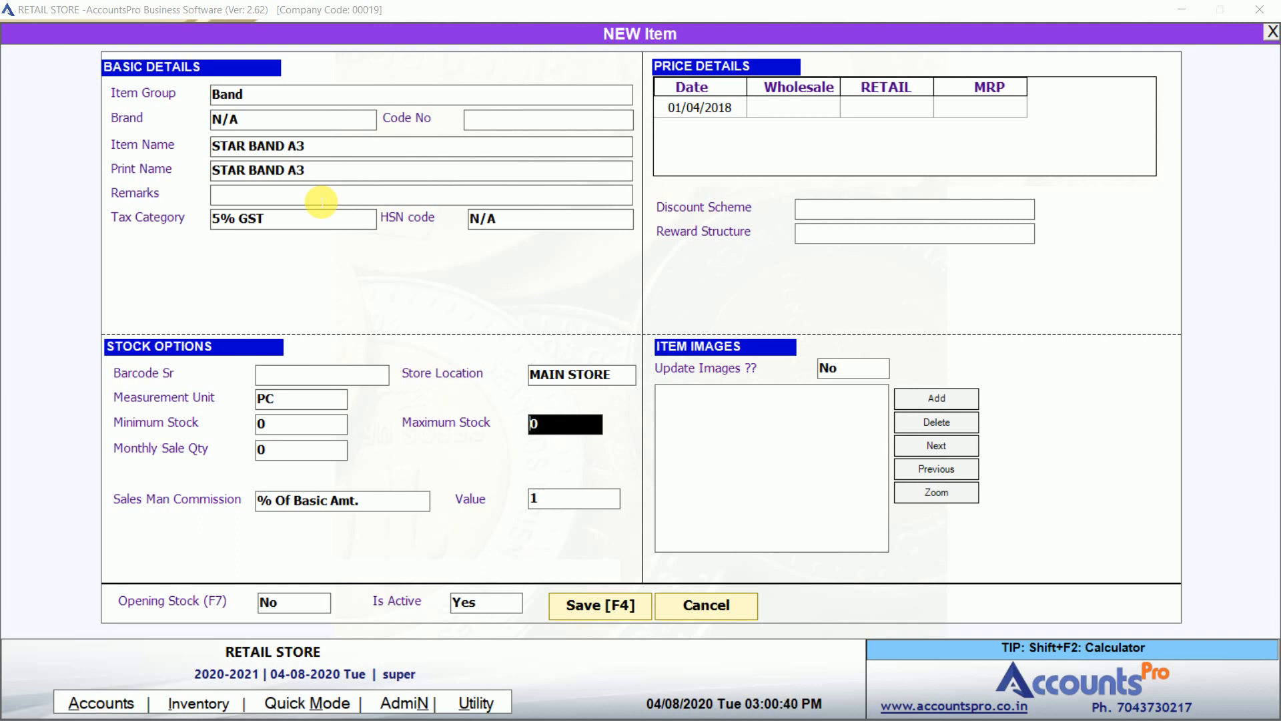
{"action": "key", "text": "Return"}
{"action": "key", "text": "Return"}
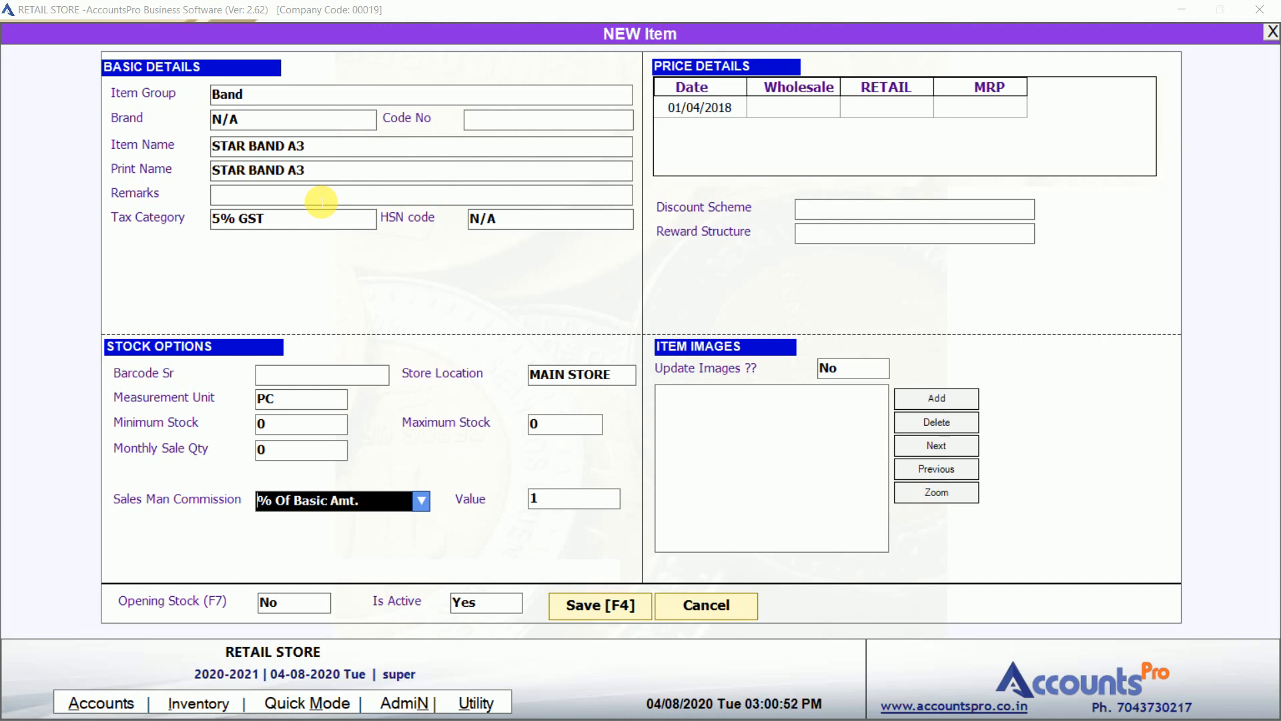
Base the salesman commission on % Of Net Amt., keeping commission value 1.
{"action": "key", "text": "Return"}
{"action": "key", "text": "Up"}
{"action": "key", "text": "space"}
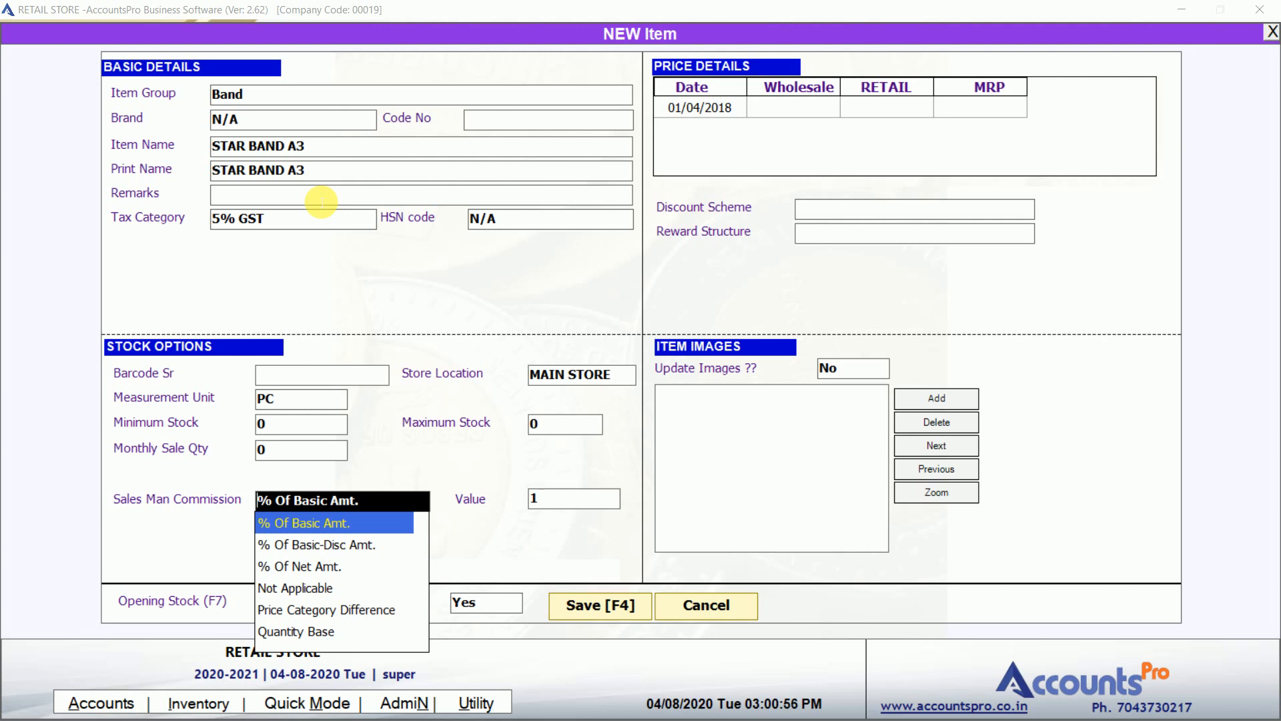
{"action": "key", "text": "Down"}
{"action": "key", "text": "Down"}
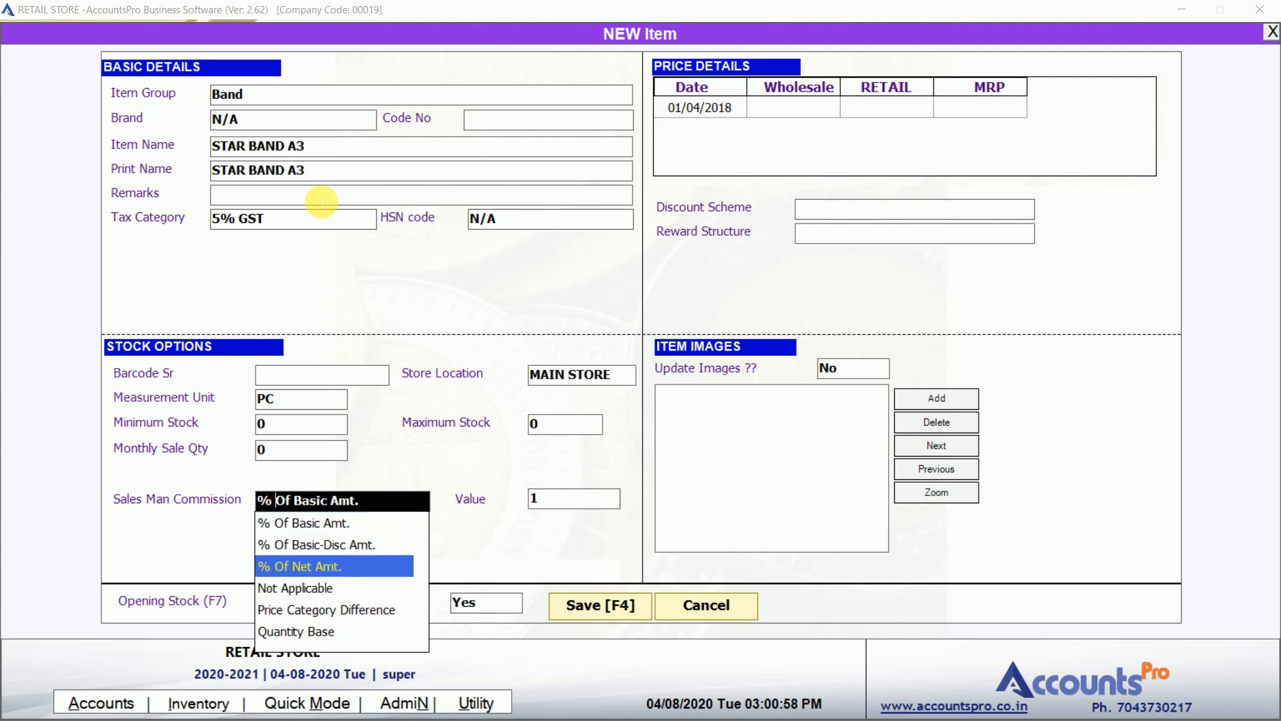
{"action": "key", "text": "Up"}
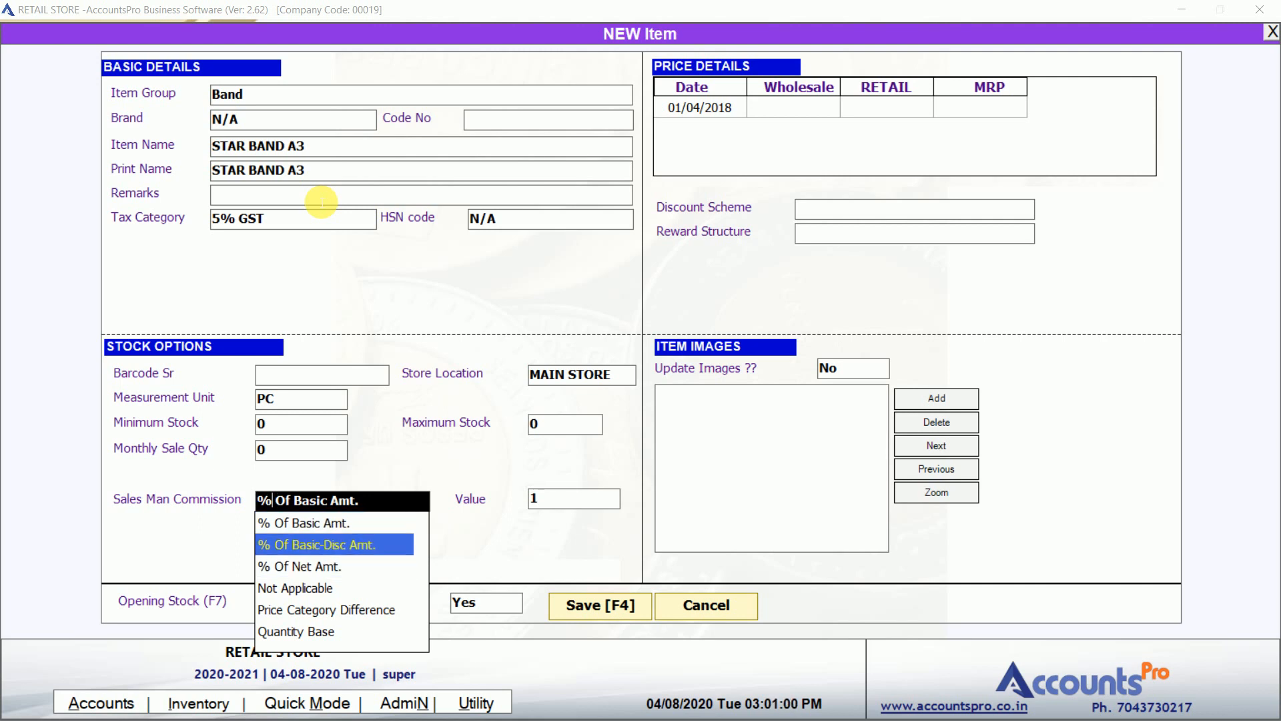
{"action": "key", "text": "Up"}
{"action": "key", "text": "Down"}
{"action": "key", "text": "Down"}
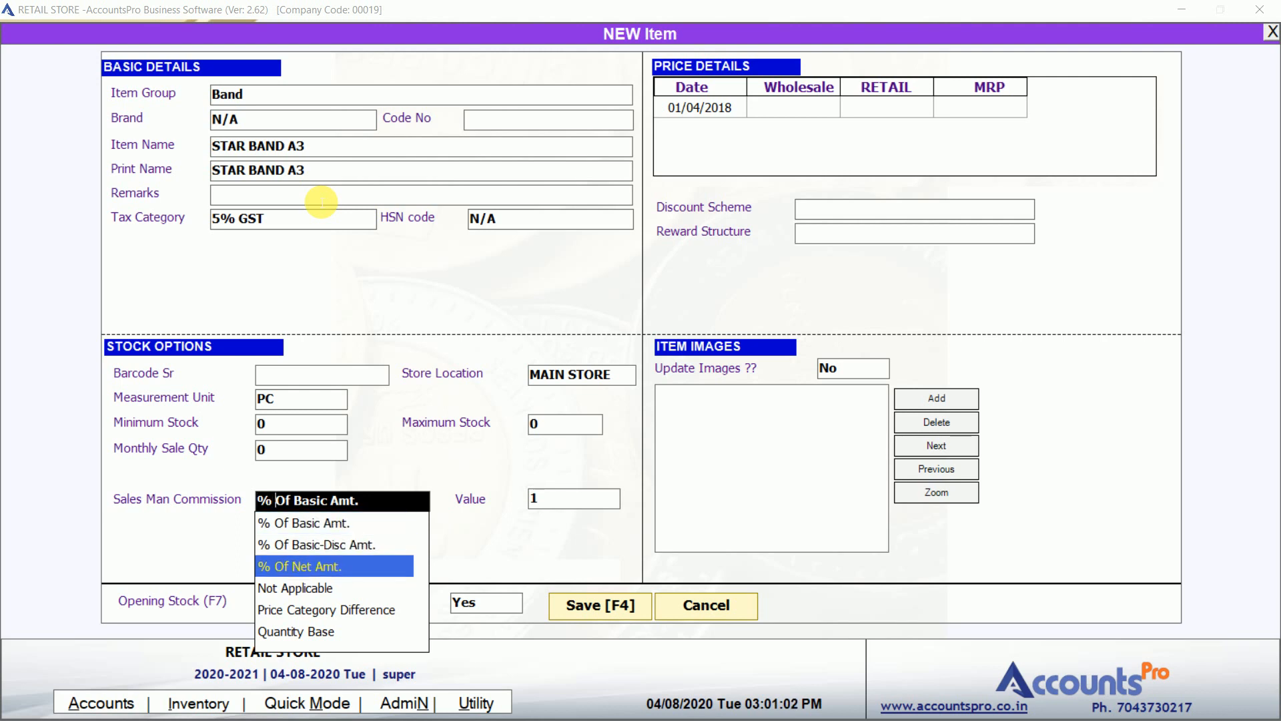
{"action": "key", "text": "Return"}
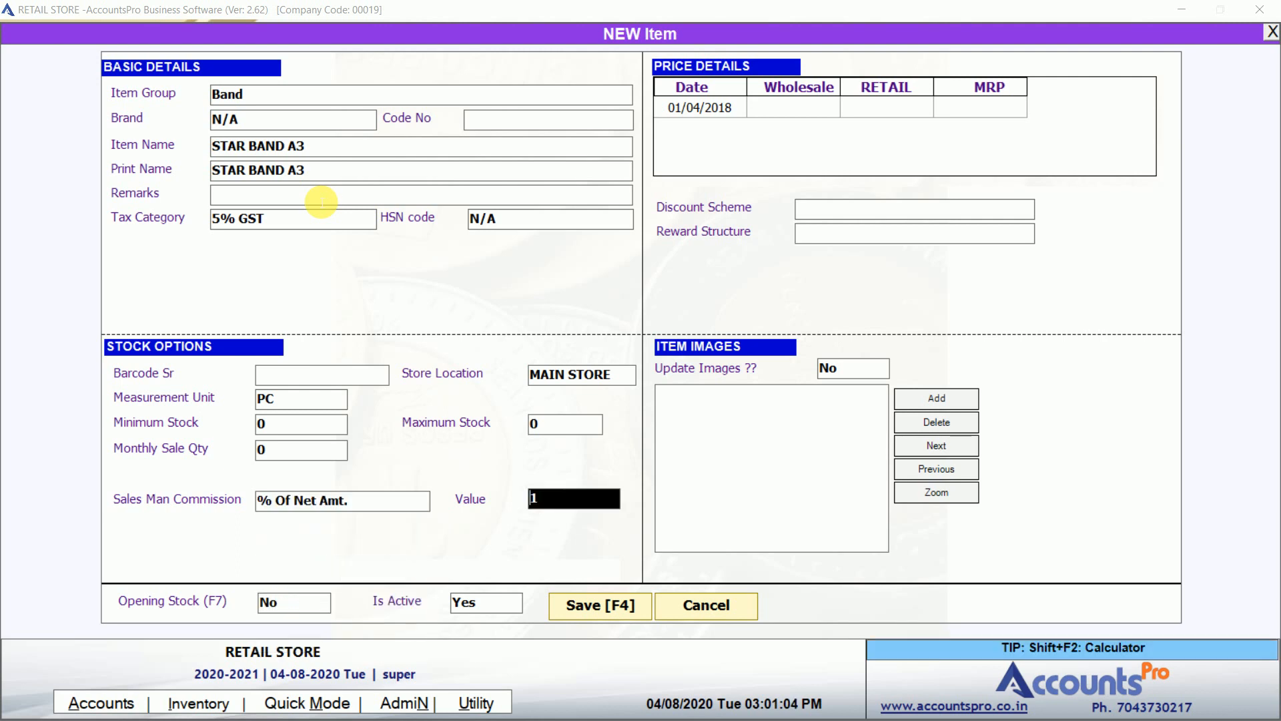
{"action": "key", "text": "Return"}
{"action": "key", "text": "Return"}
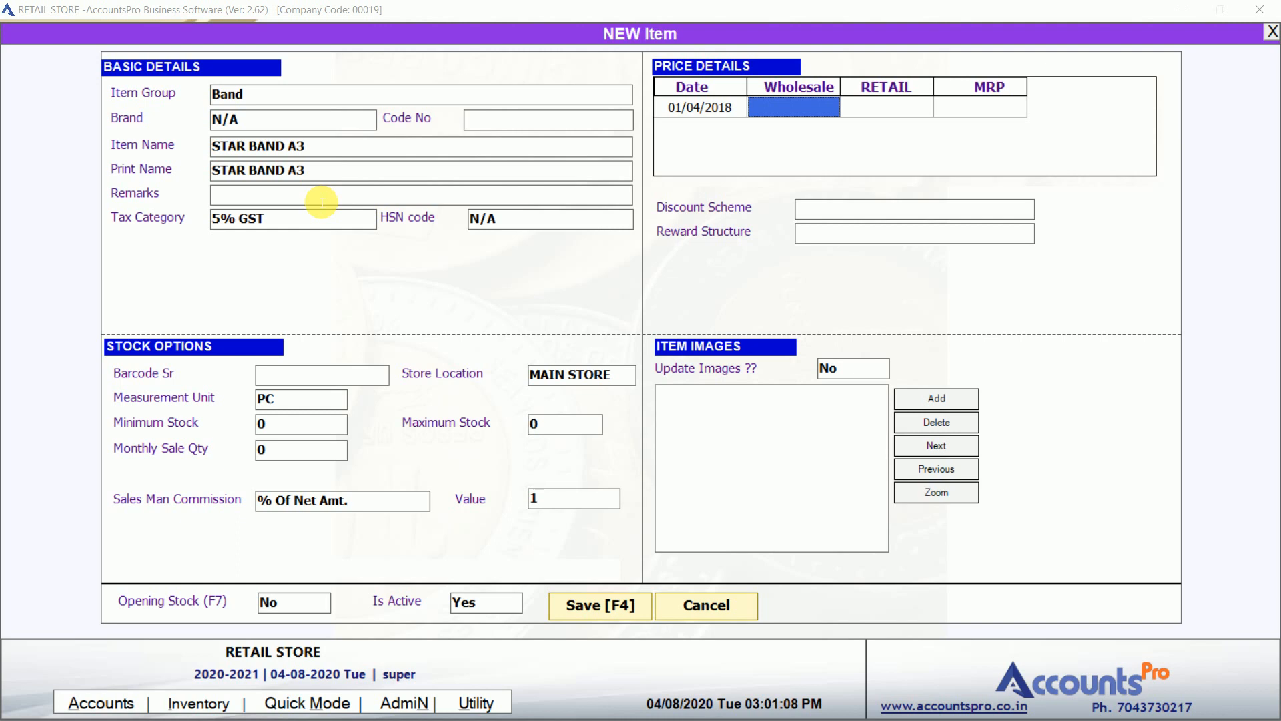
Enter wholesale price 100, retail price 150 and MRP 200 for STAR BAND A3.
{"action": "key", "text": "Right"}
{"action": "key", "text": "Right"}
{"action": "key", "text": "Left"}
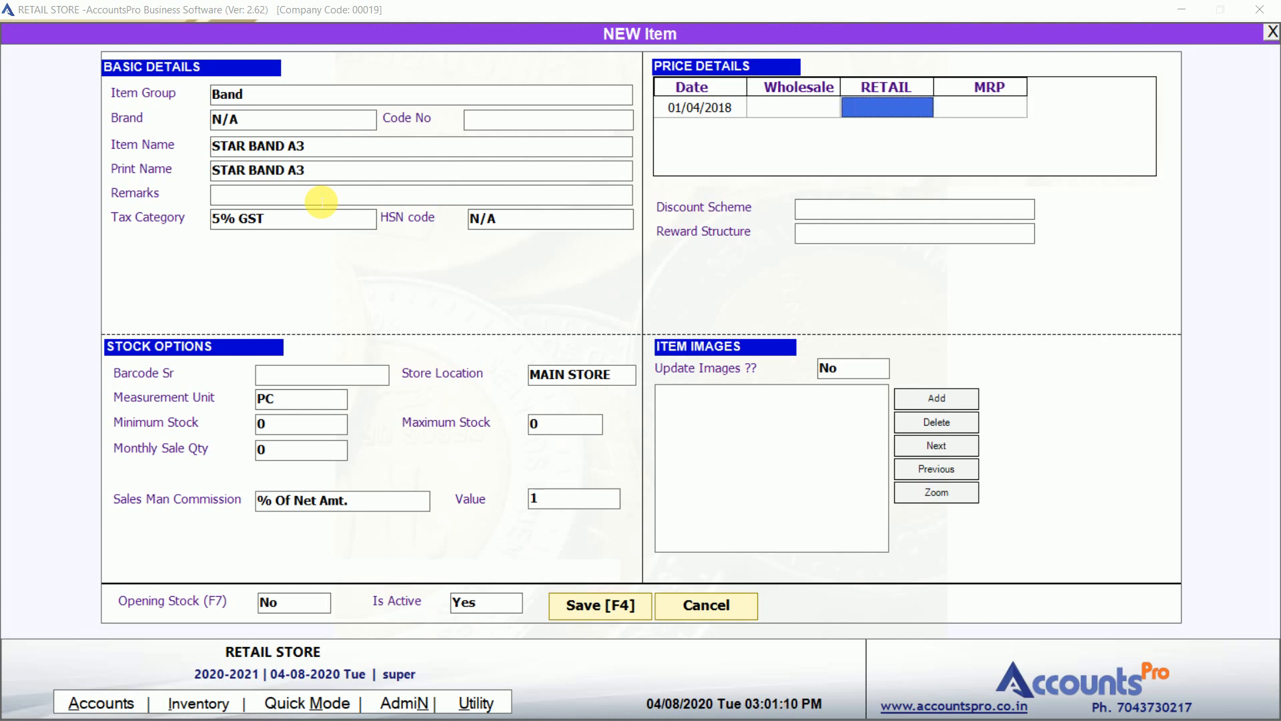
{"action": "key", "text": "Left"}
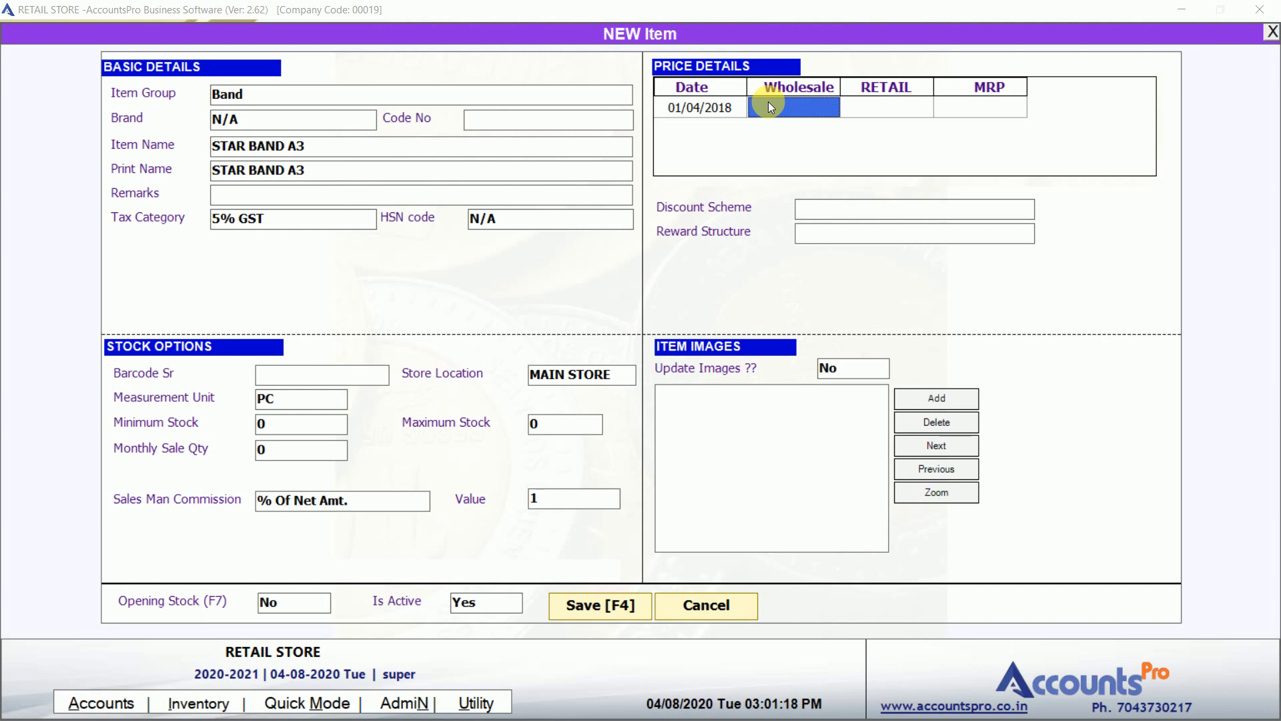
{"action": "type", "text": "100"}
{"action": "key", "text": "Return"}
{"action": "type", "text": "150"}
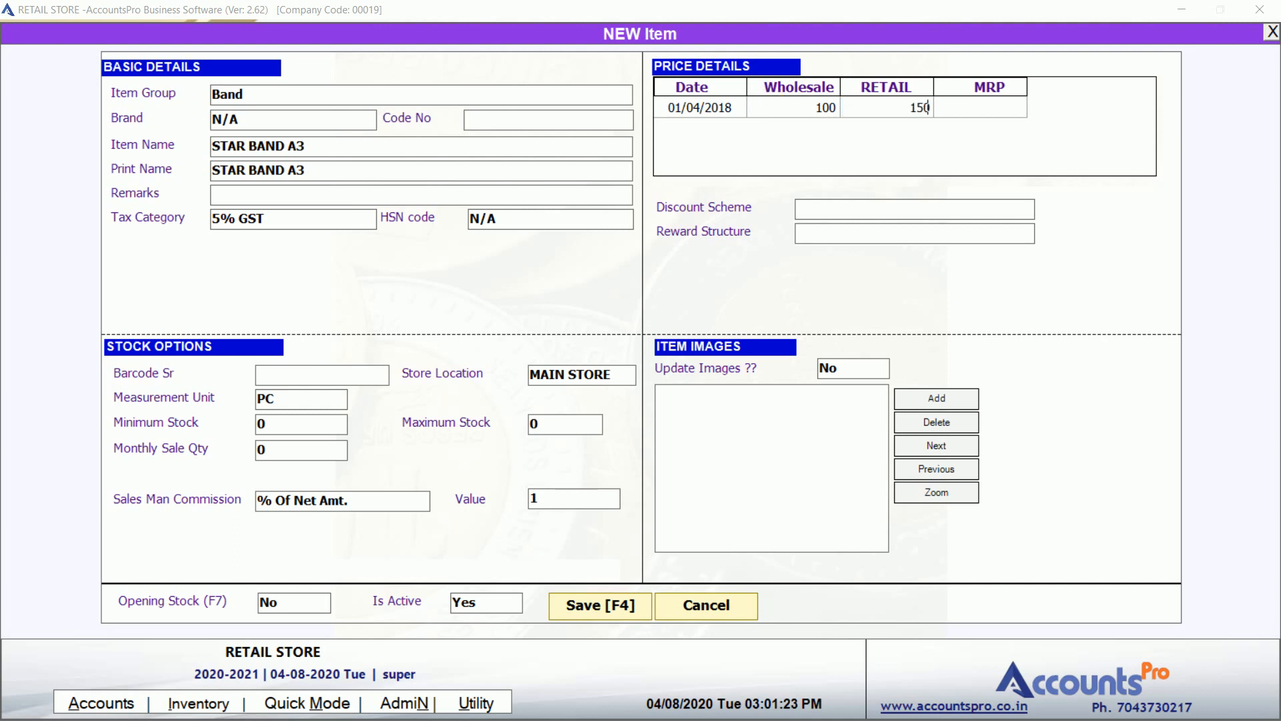
{"action": "key", "text": "Return"}
{"action": "type", "text": "200"}
{"action": "key", "text": "Return"}
{"action": "key", "text": "Return"}
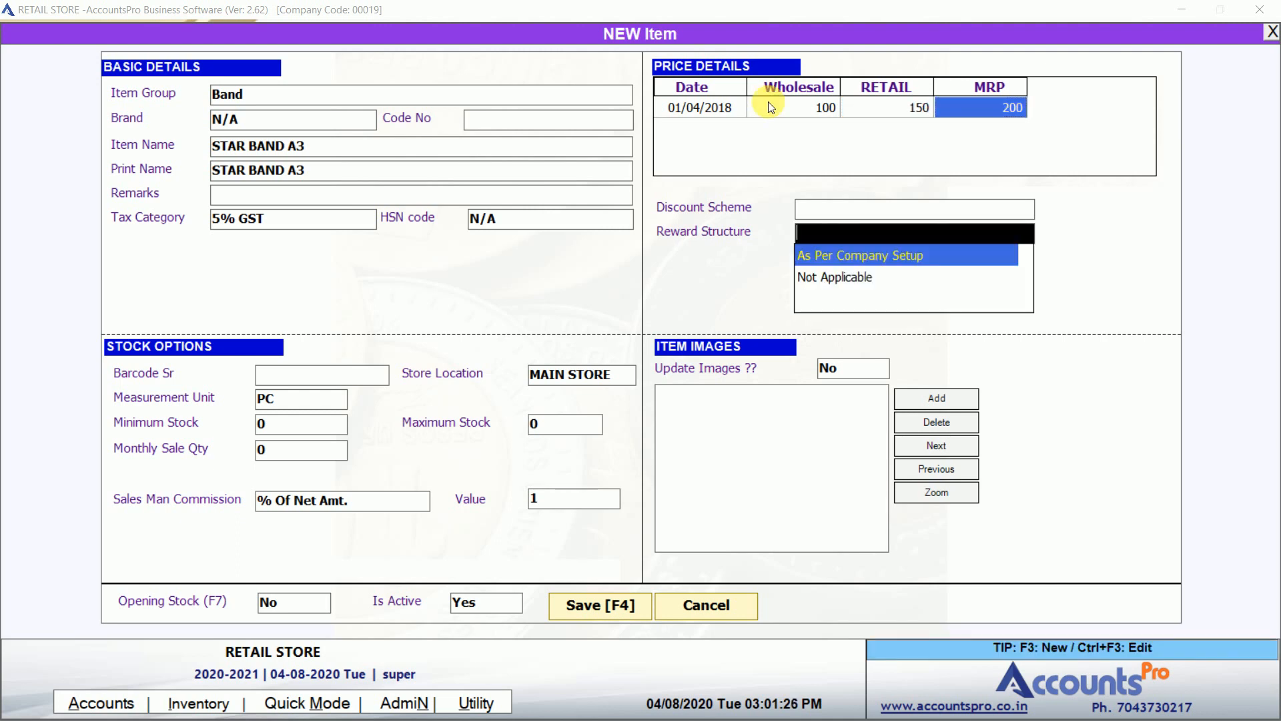
Set discount scheme NOT APPLICABLE and reward structure As Per Company Setup, then save the item.
{"action": "left_click", "coordinate": [857, 210]}
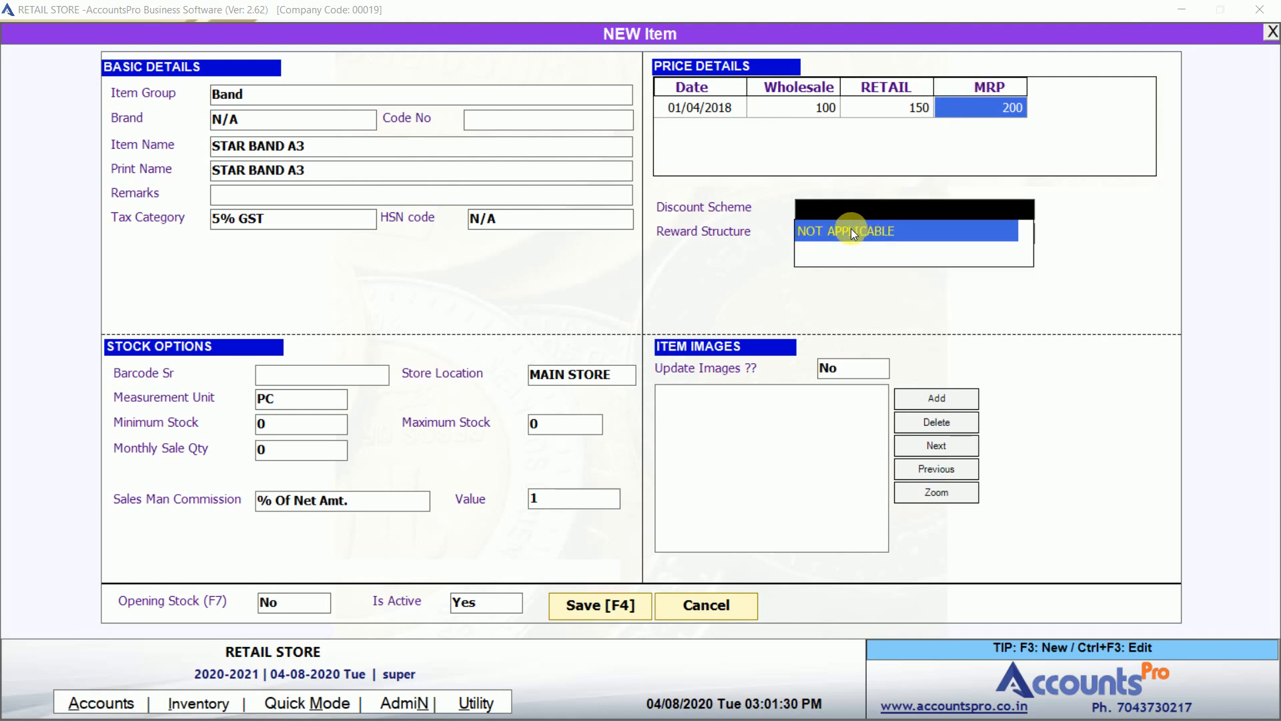
{"action": "left_click", "coordinate": [851, 230]}
{"action": "left_click", "coordinate": [845, 242]}
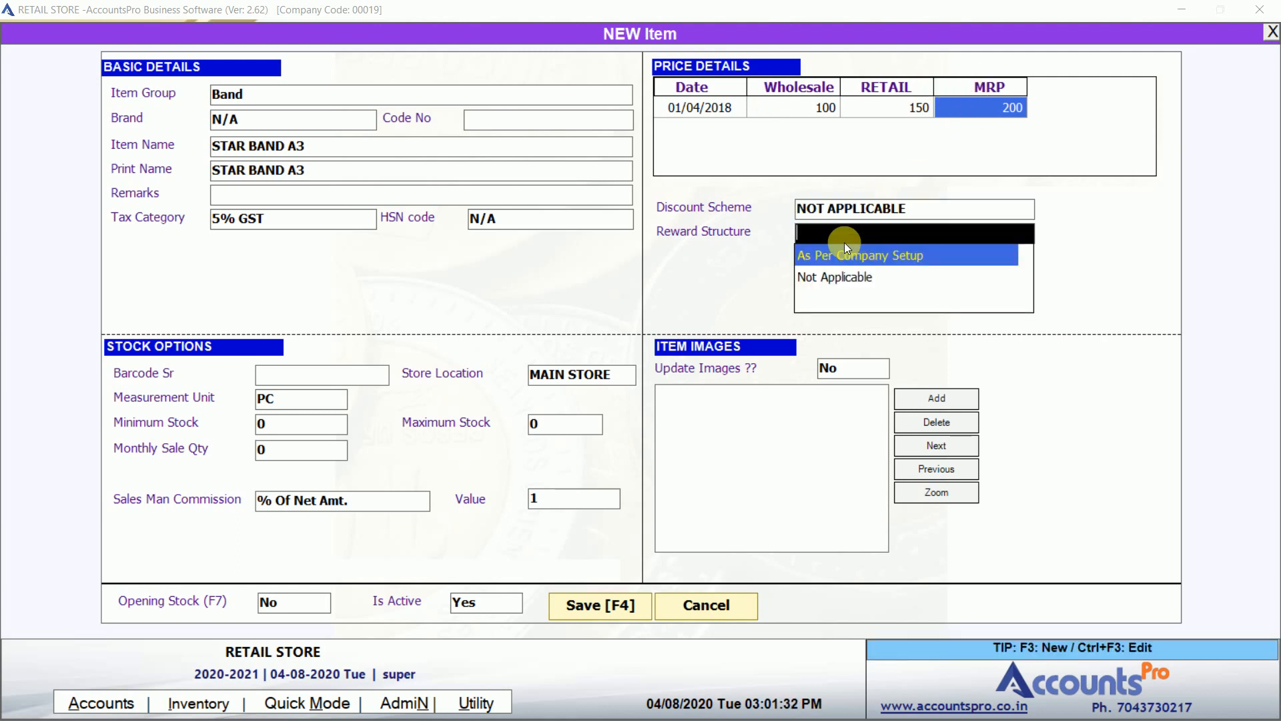
{"action": "left_click", "coordinate": [842, 254]}
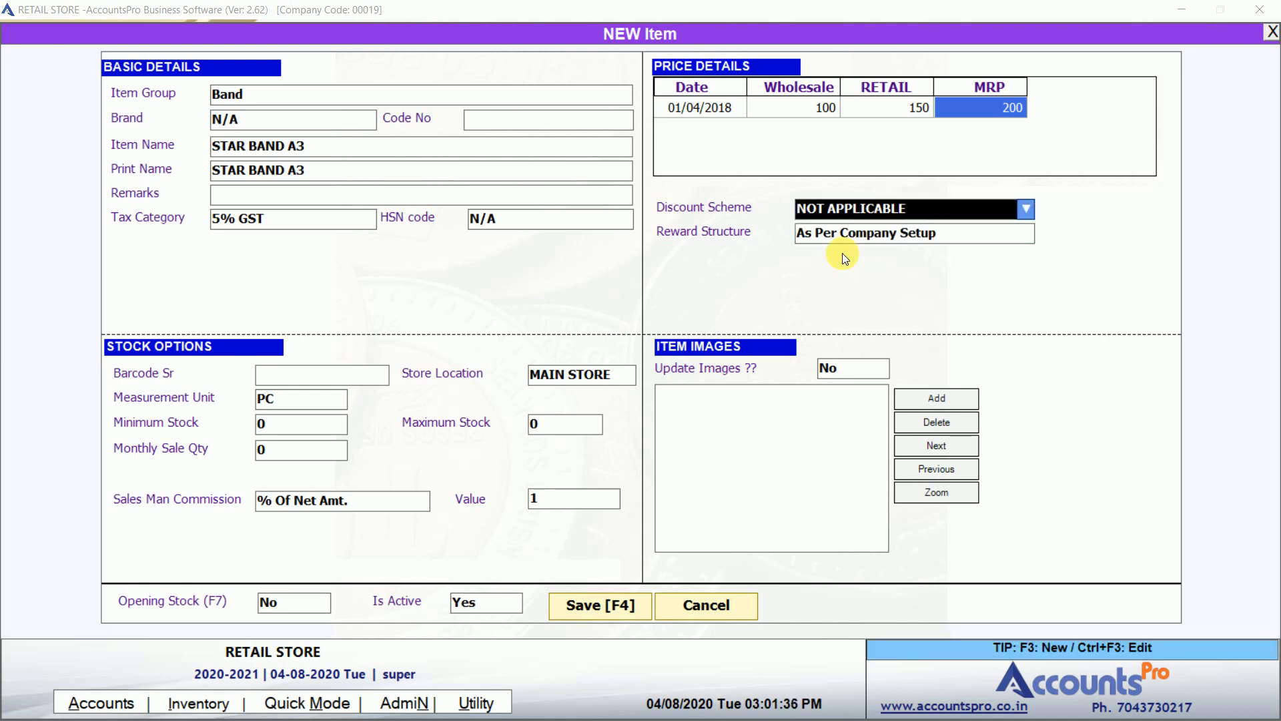
{"action": "key", "text": "Return"}
{"action": "key", "text": "Return"}
{"action": "key", "text": "Return"}
{"action": "key", "text": "Return"}
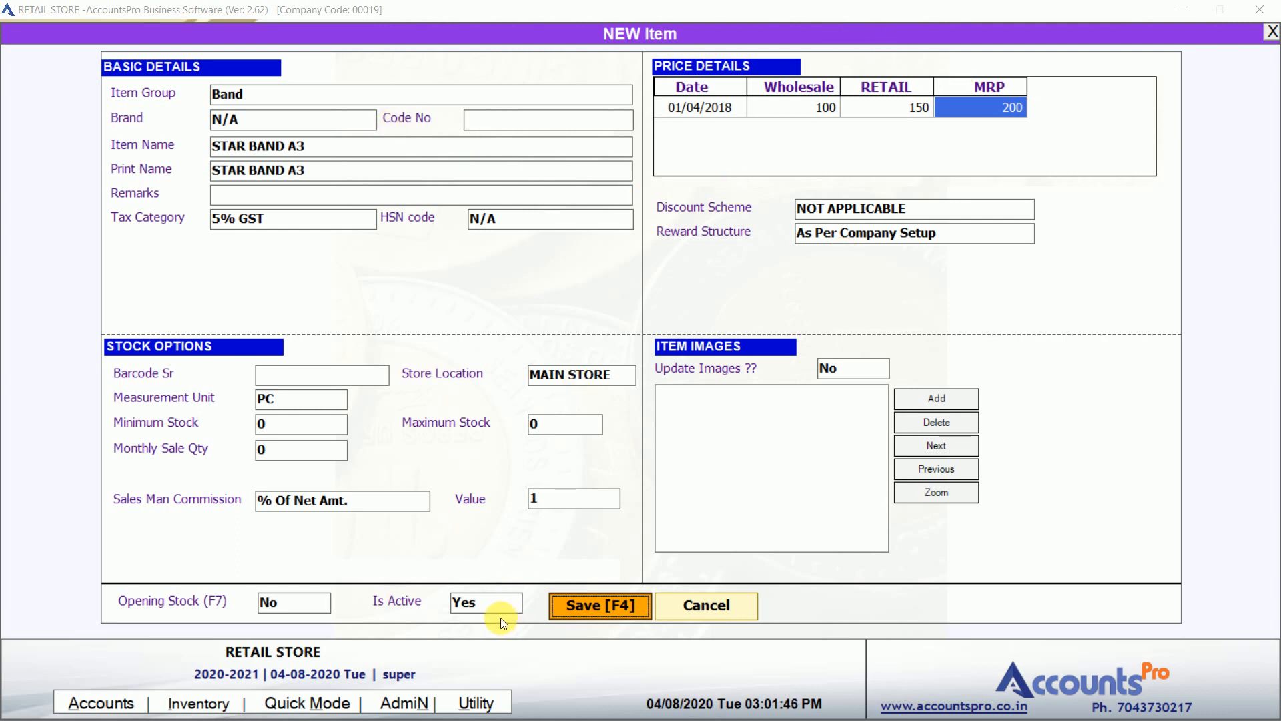
{"action": "left_click", "coordinate": [571, 604]}
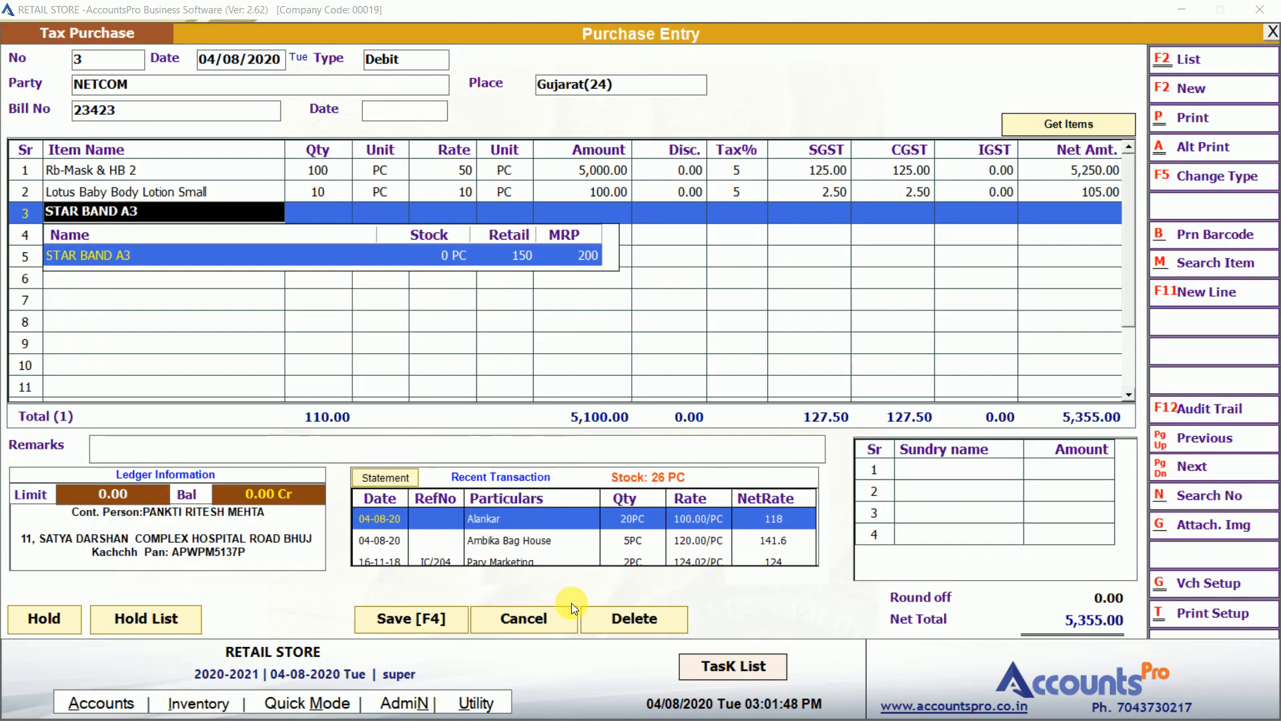
Add STAR BAND A3 on row 3 with quantity 10 at rate 55 and save the voucher.
{"action": "key", "text": "Return"}
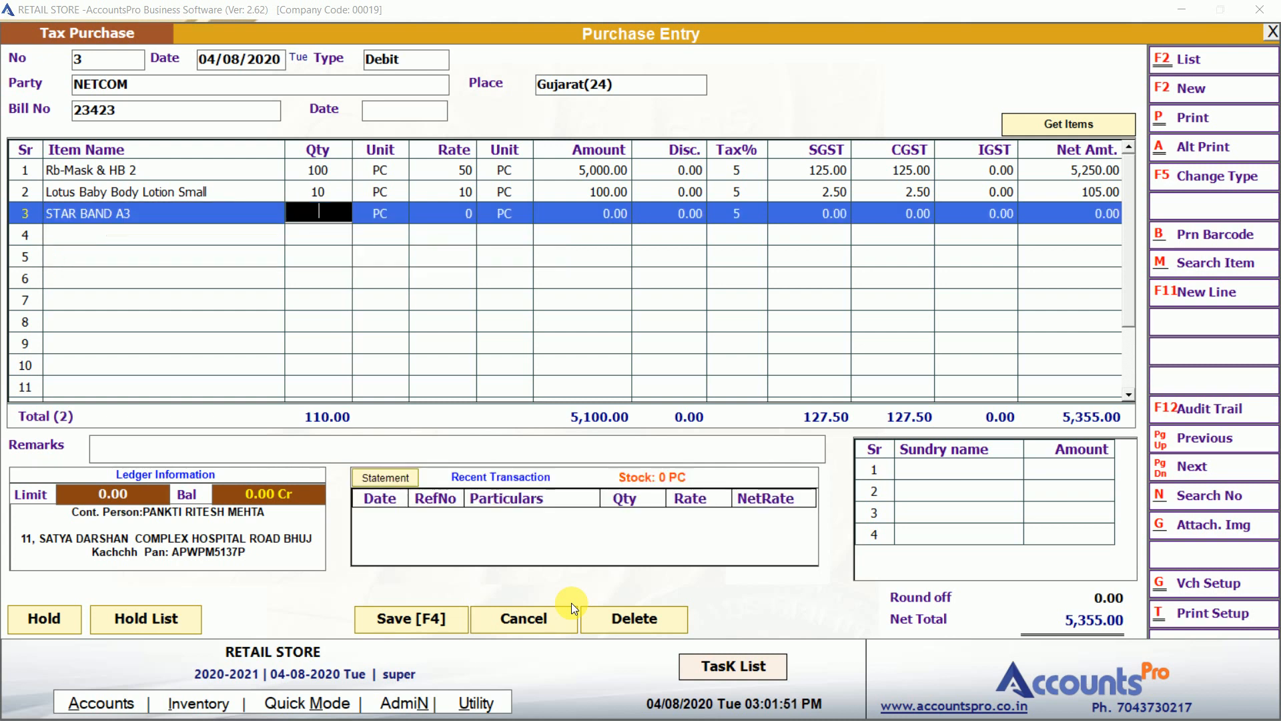
{"action": "type", "text": "10"}
{"action": "key", "text": "Return"}
{"action": "type", "text": "55"}
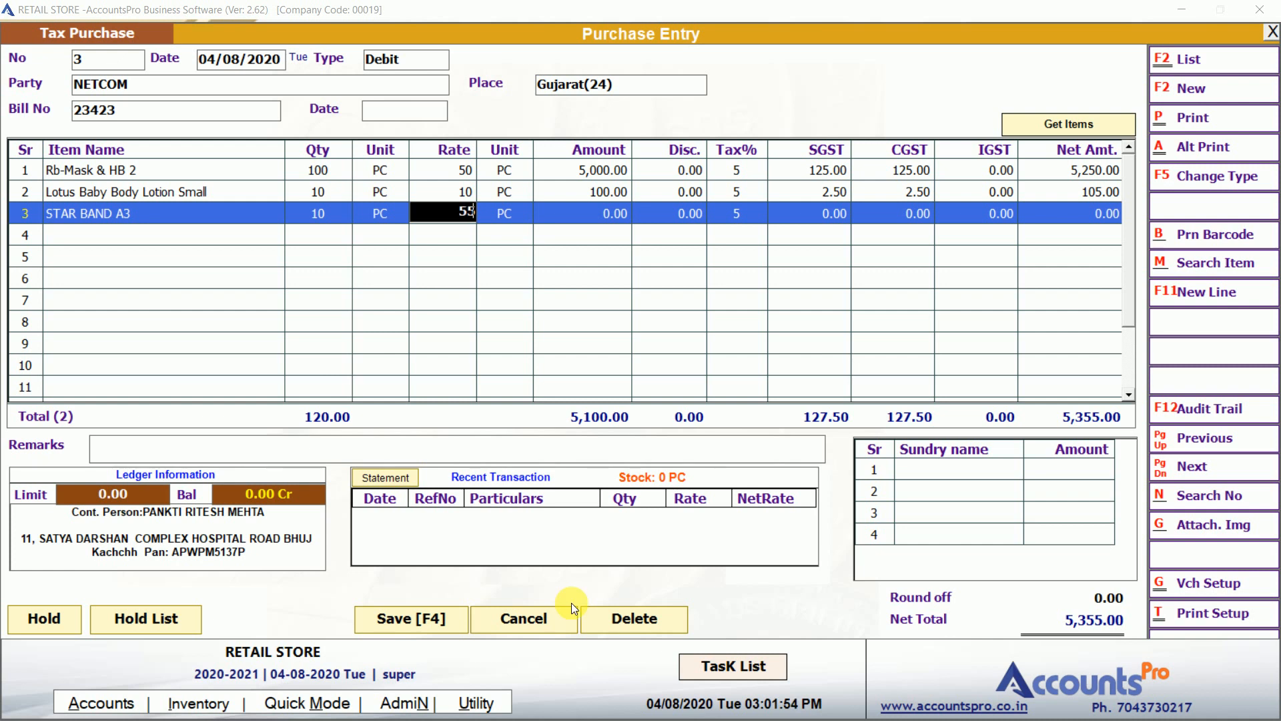
{"action": "key", "text": "Return"}
{"action": "key", "text": "Return"}
{"action": "key", "text": "Return"}
{"action": "key", "text": "Return"}
{"action": "key", "text": "Return"}
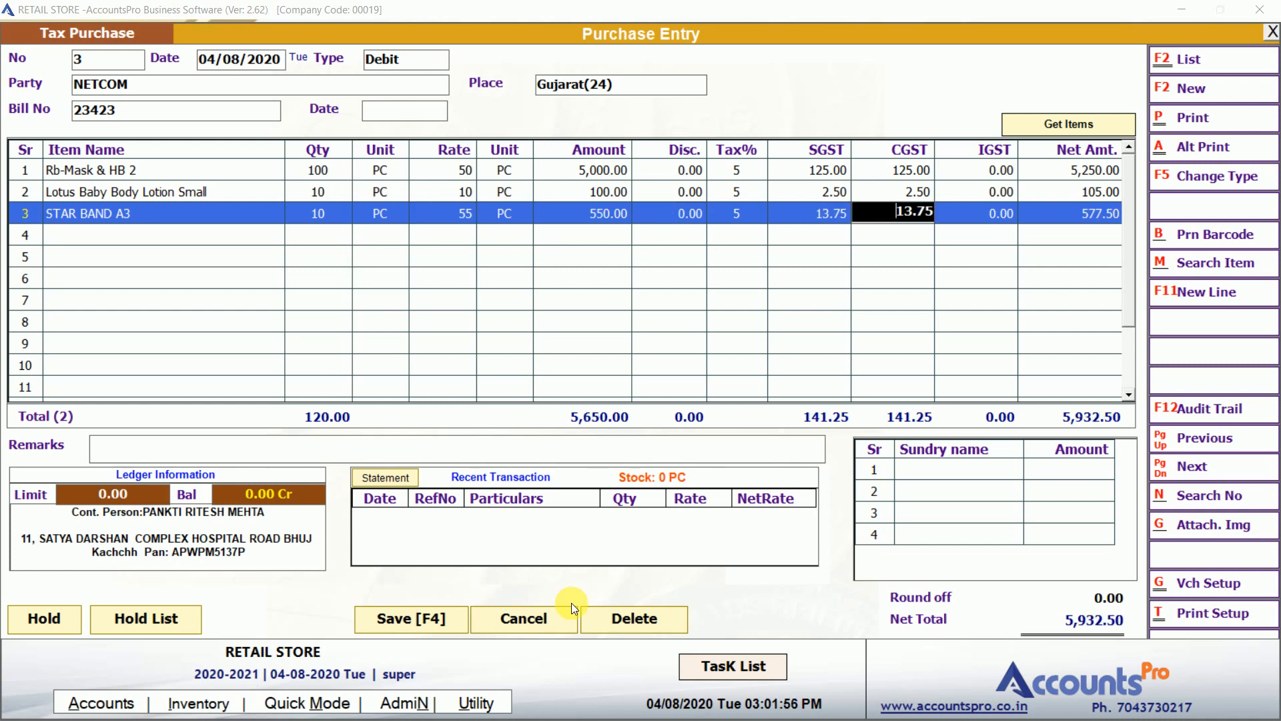
{"action": "key", "text": "Return"}
{"action": "key", "text": "Return"}
{"action": "key", "text": "Return"}
{"action": "key", "text": "Return"}
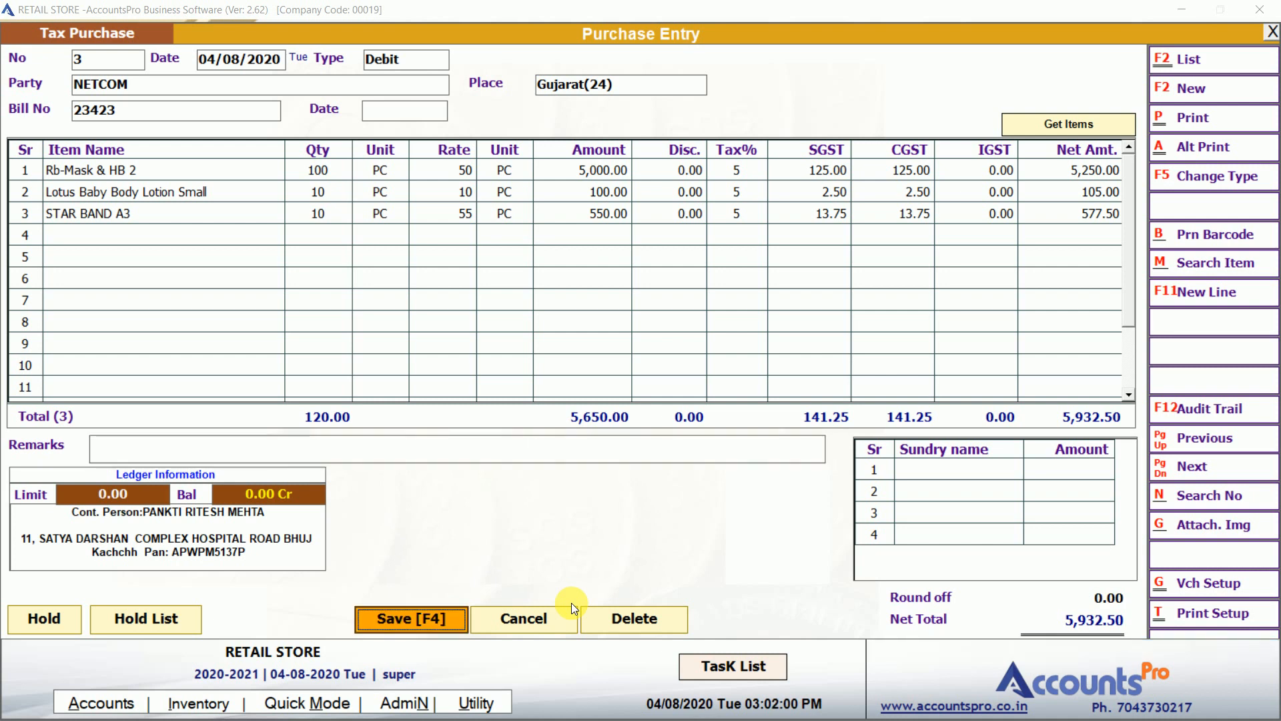
{"action": "key", "text": "Return"}
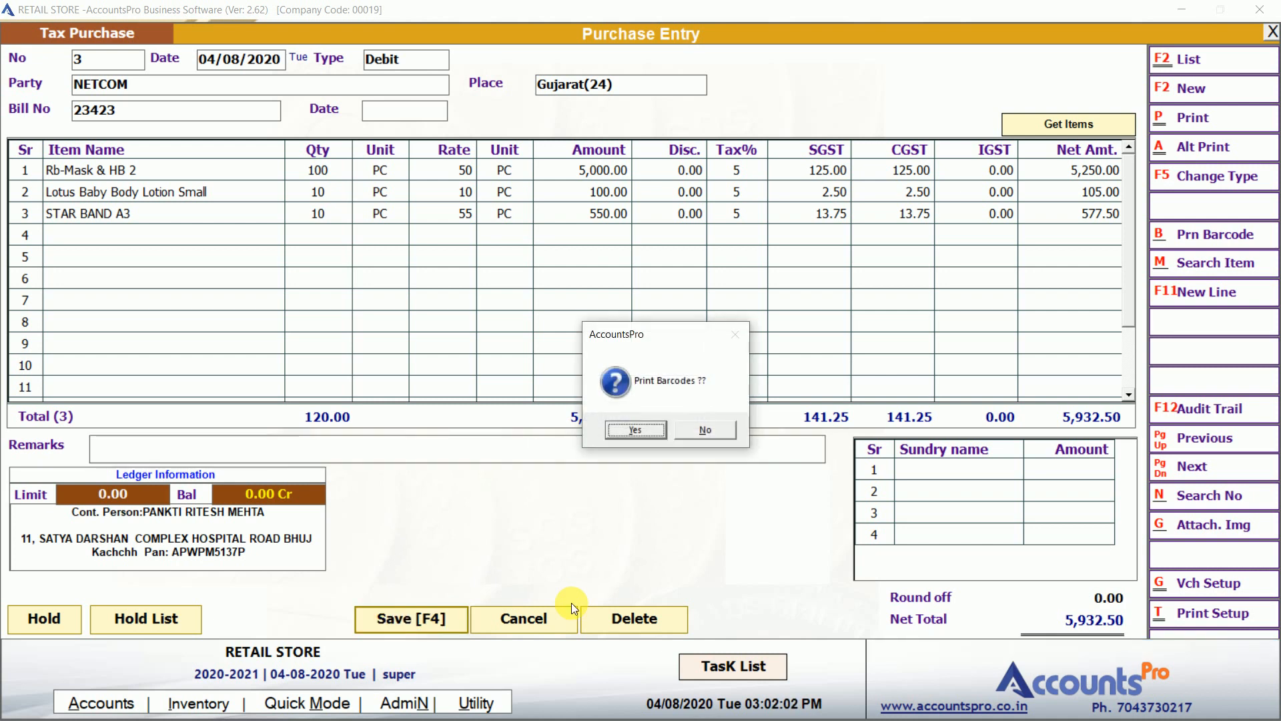
Accept barcode printing and preview the template 65 label sheet with default copy settings.
{"action": "left_click", "coordinate": [636, 429]}
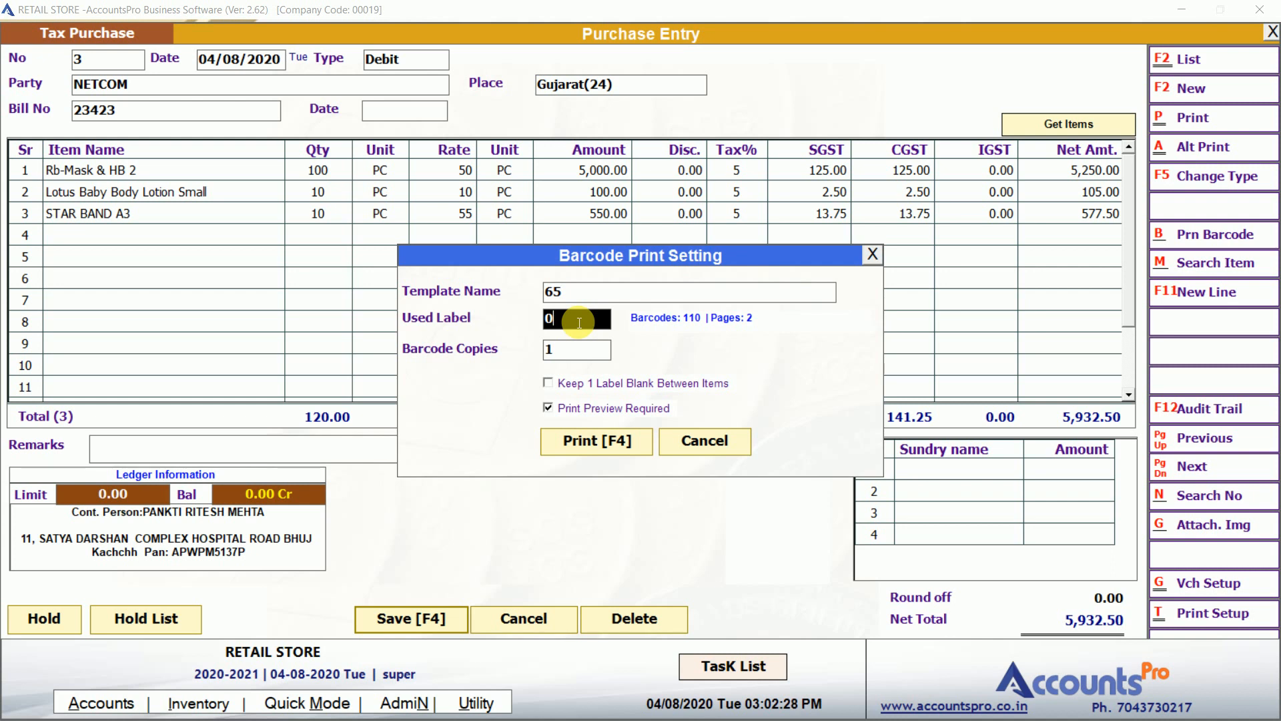
{"action": "key", "text": "Return"}
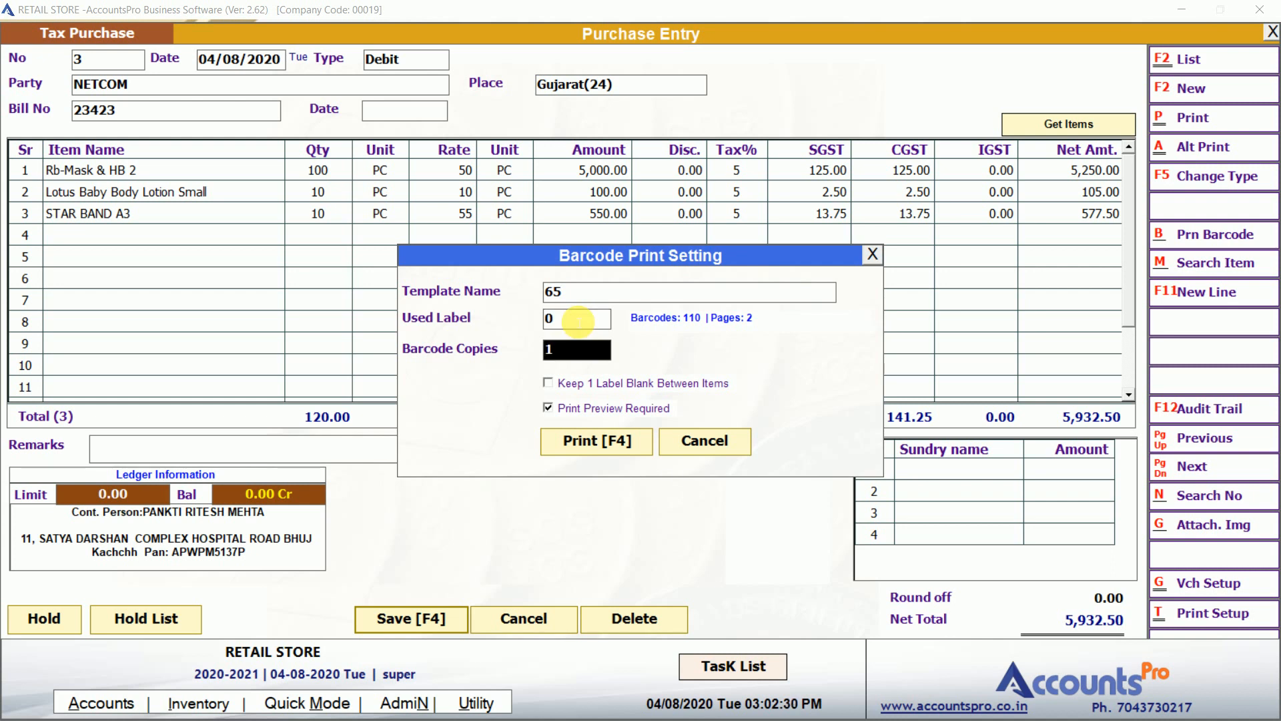
{"action": "key", "text": "Return"}
{"action": "key", "text": "Return"}
{"action": "key", "text": "Return"}
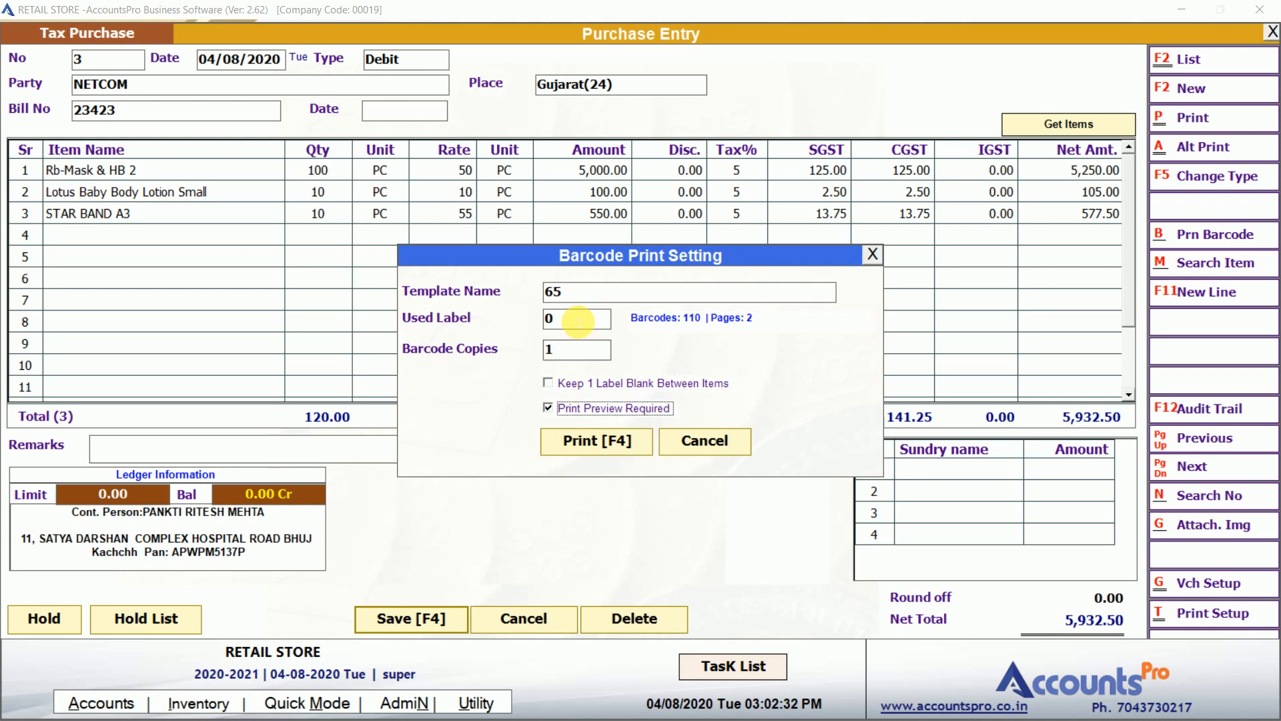
{"action": "key", "text": "Return"}
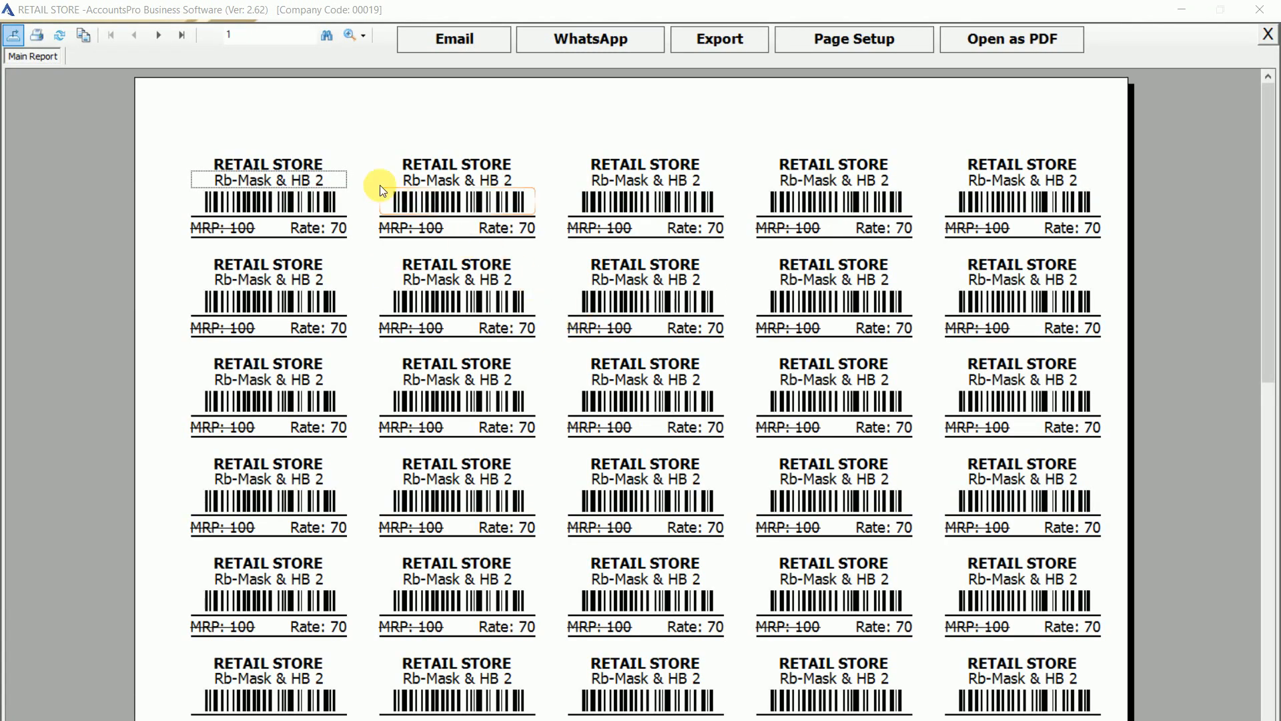
Inspect the store name, item name, barcode and MRP/rate fields on the labels, then quit the preview.
{"action": "left_click", "coordinate": [302, 162]}
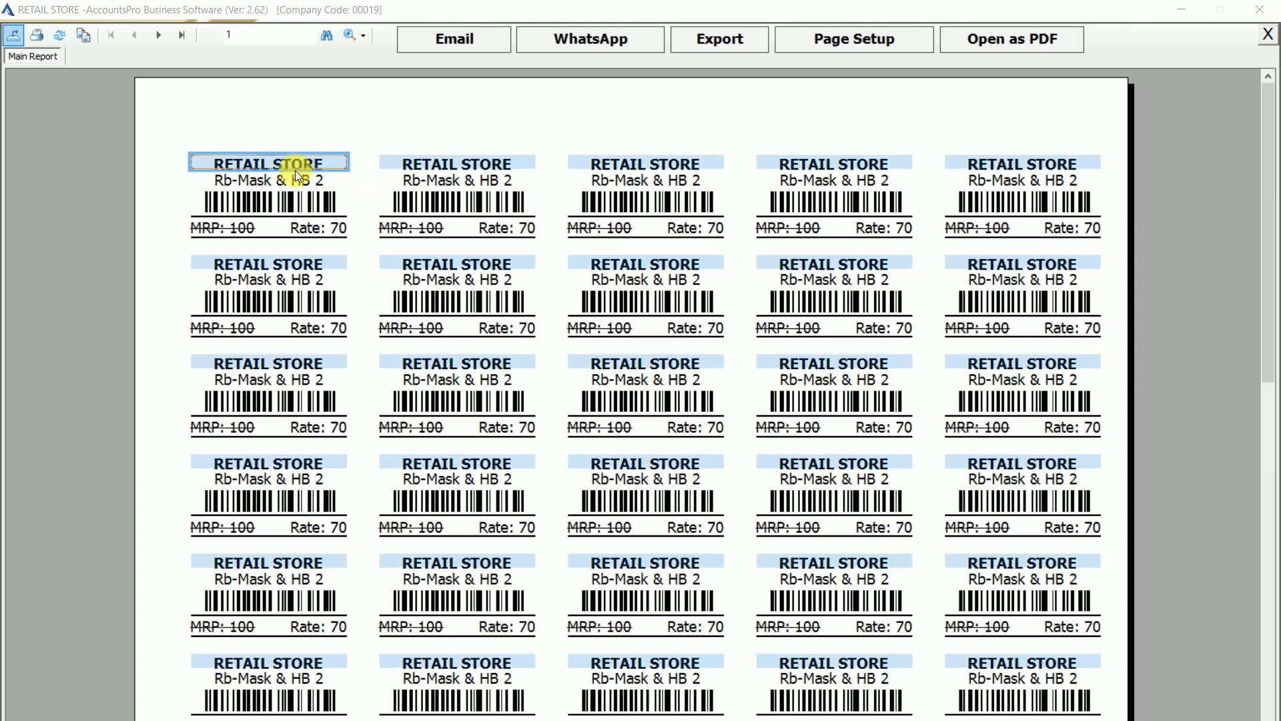
{"action": "left_click", "coordinate": [294, 174]}
{"action": "left_click", "coordinate": [291, 201]}
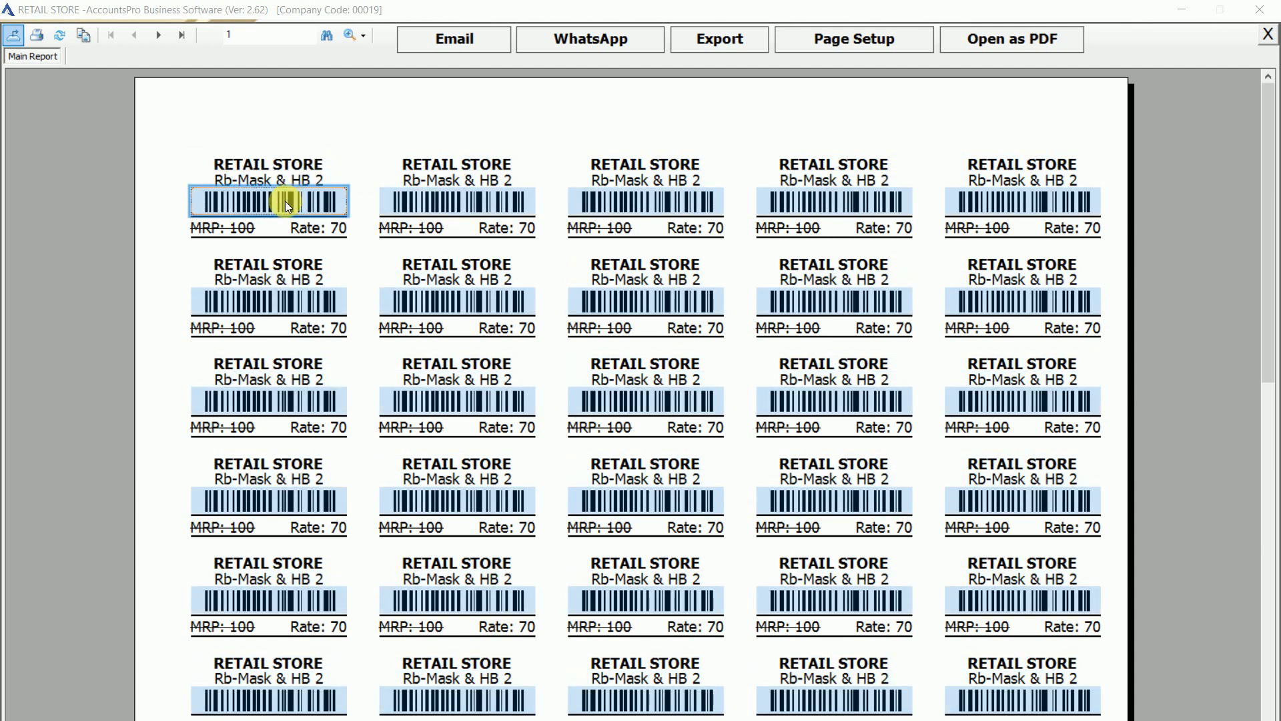
{"action": "left_click", "coordinate": [246, 230]}
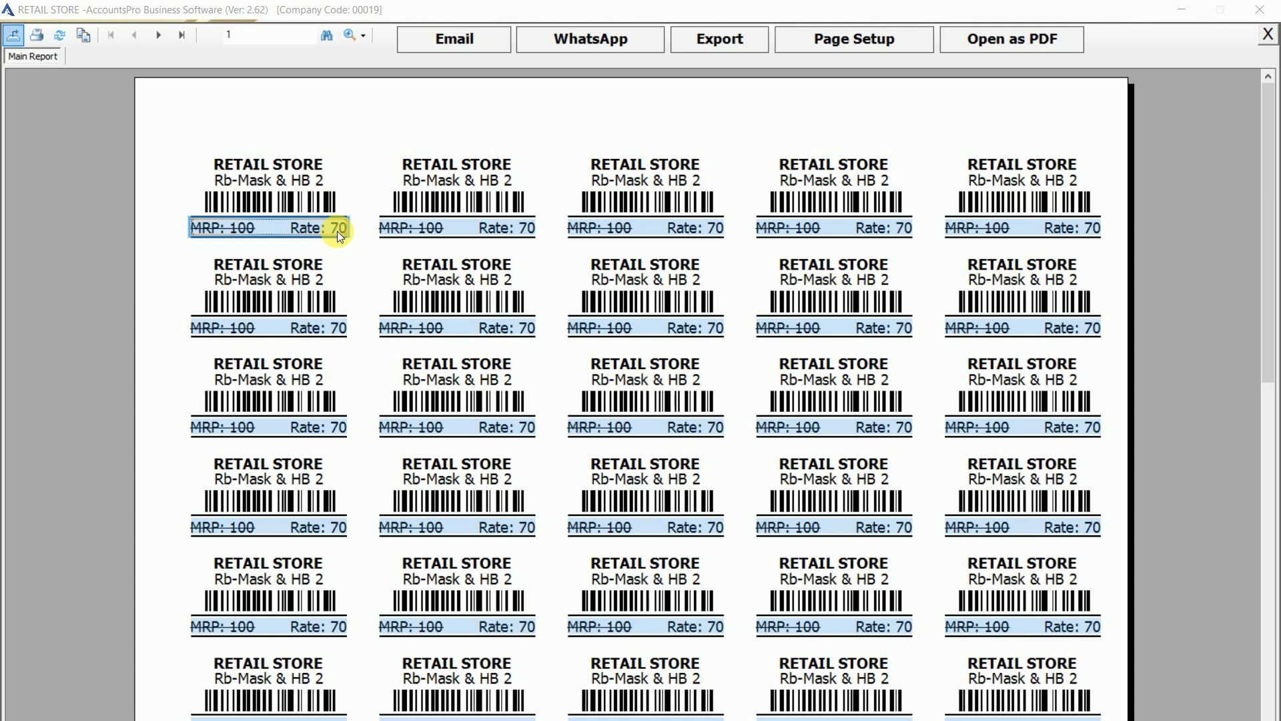
{"action": "left_click", "coordinate": [321, 206]}
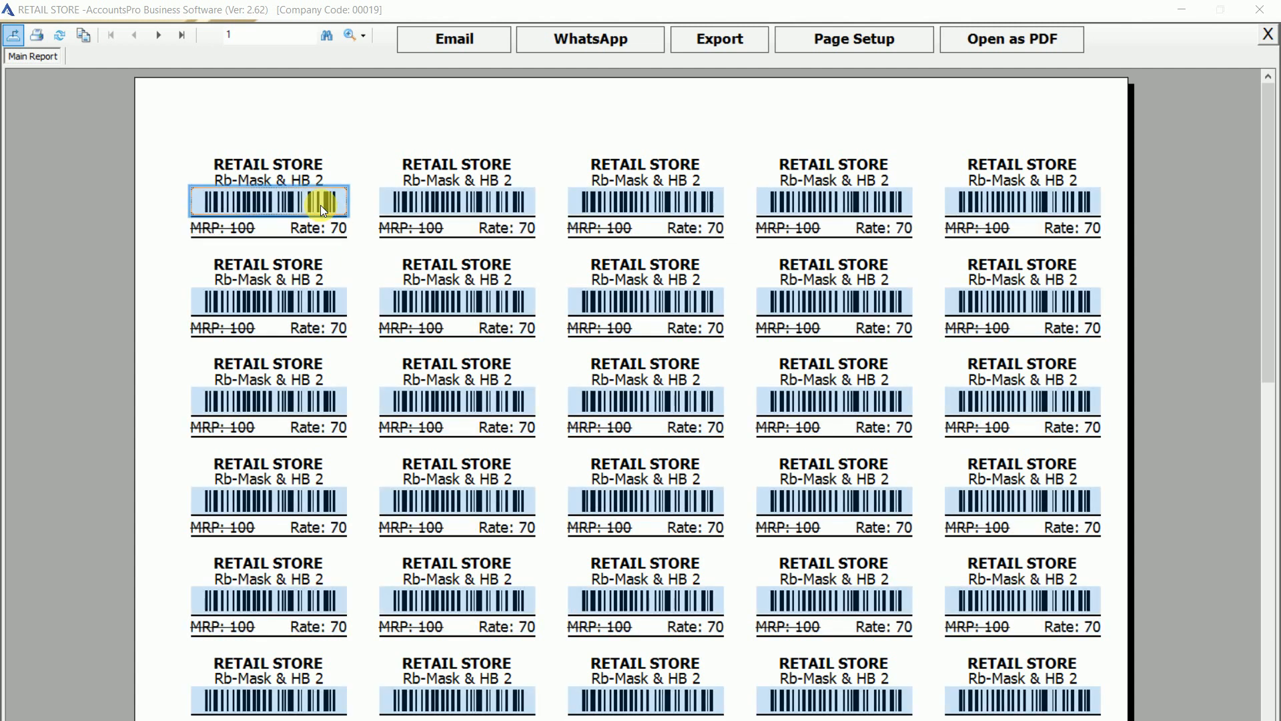
{"action": "key", "text": "Escape"}
{"action": "key", "text": "Return"}
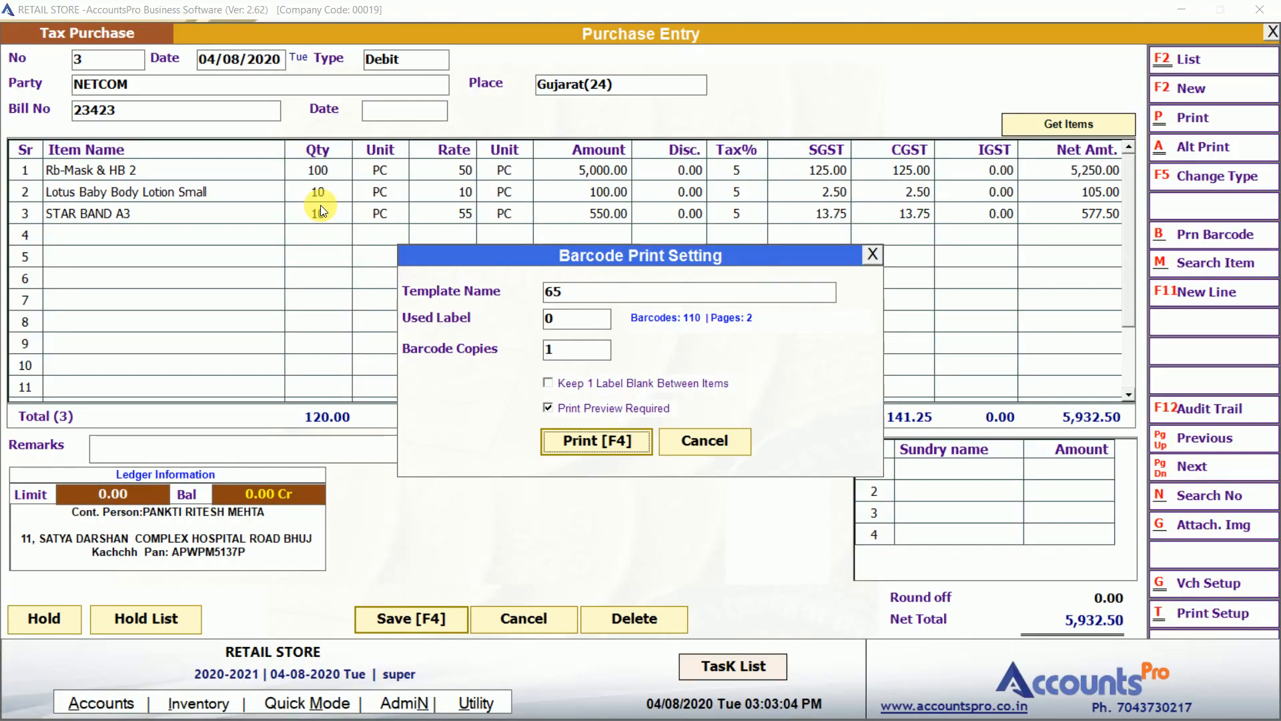
Close barcode settings, reload voucher 3 and check its audit log shows only creation.
{"action": "left_click", "coordinate": [877, 262]}
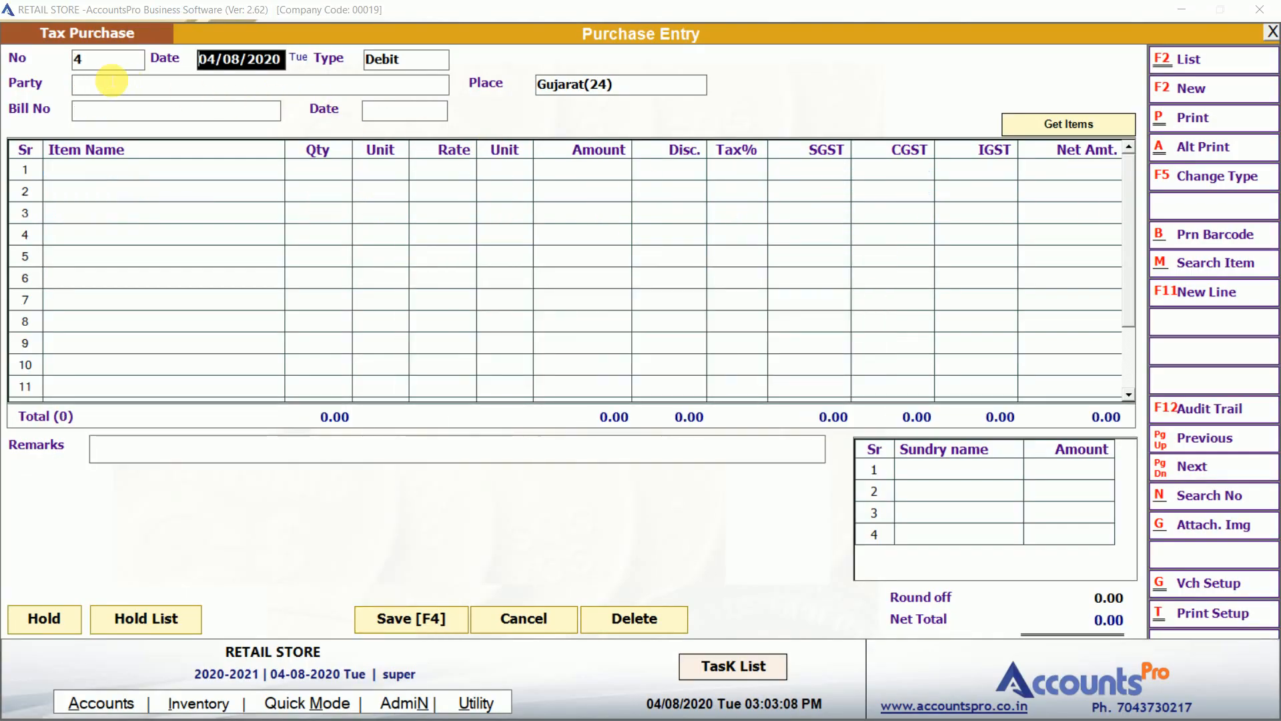
{"action": "left_click", "coordinate": [1199, 442]}
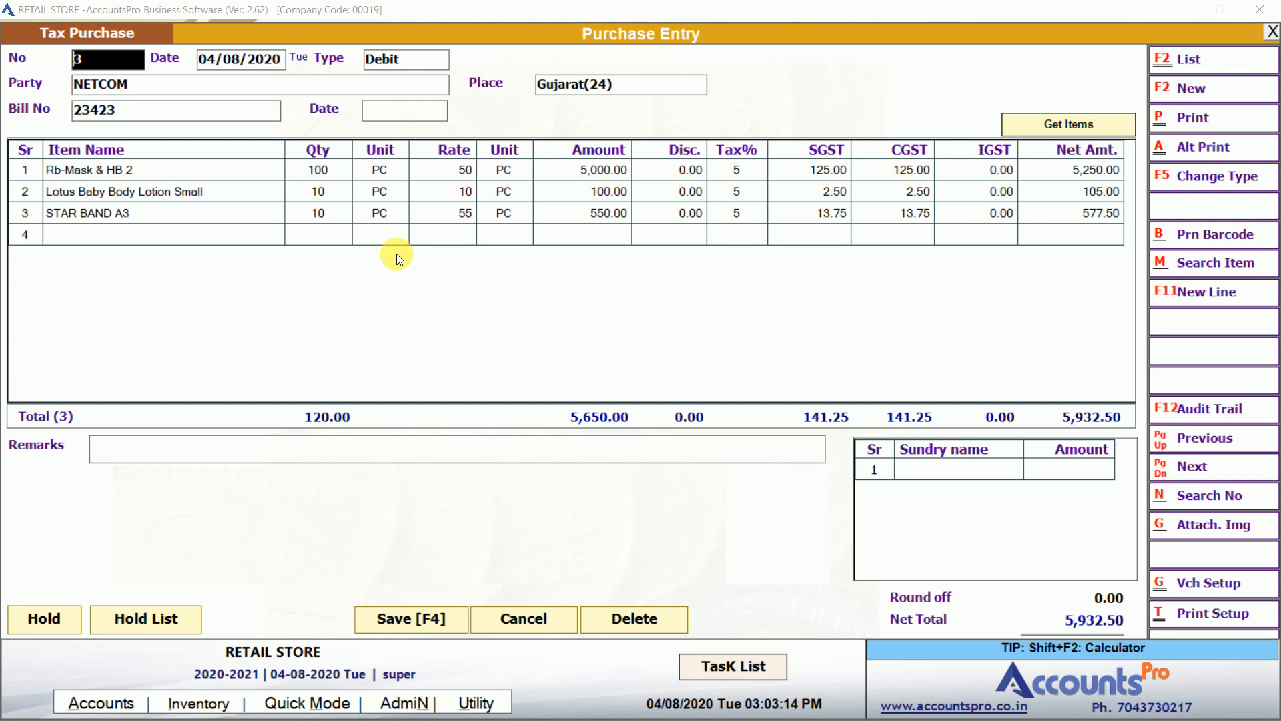
{"action": "left_click", "coordinate": [1224, 411]}
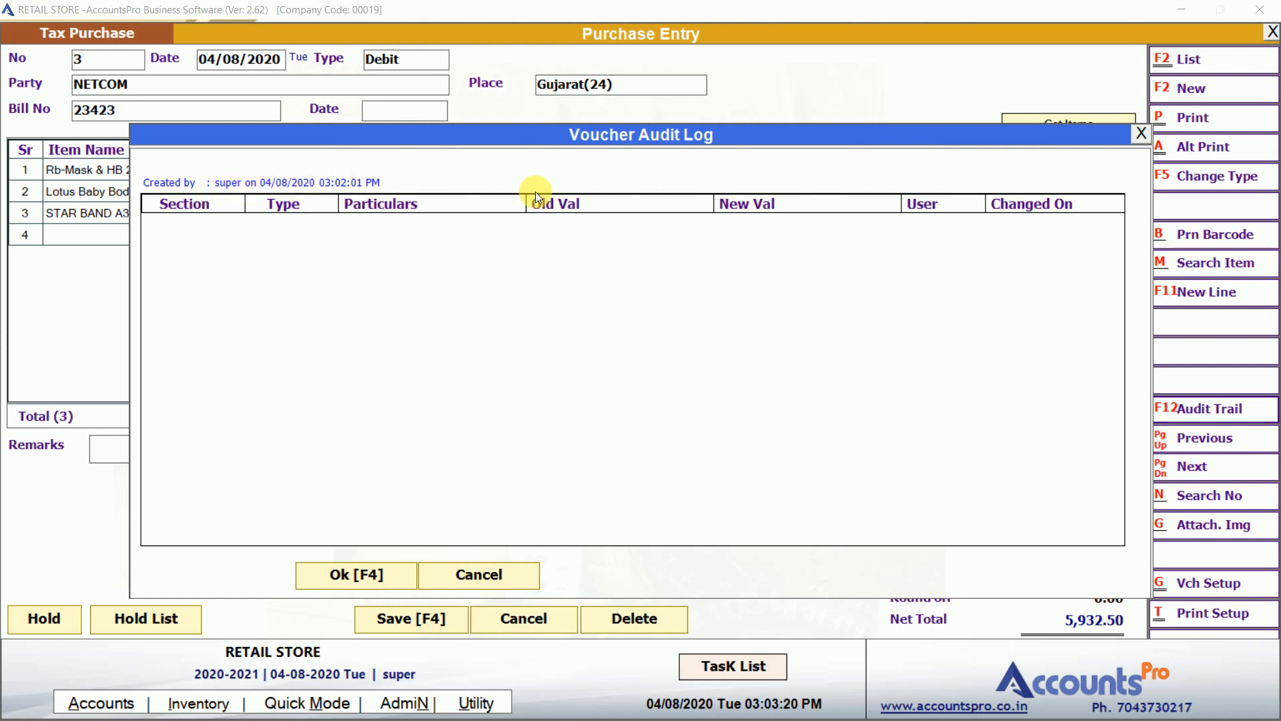
{"action": "left_click", "coordinate": [1143, 135]}
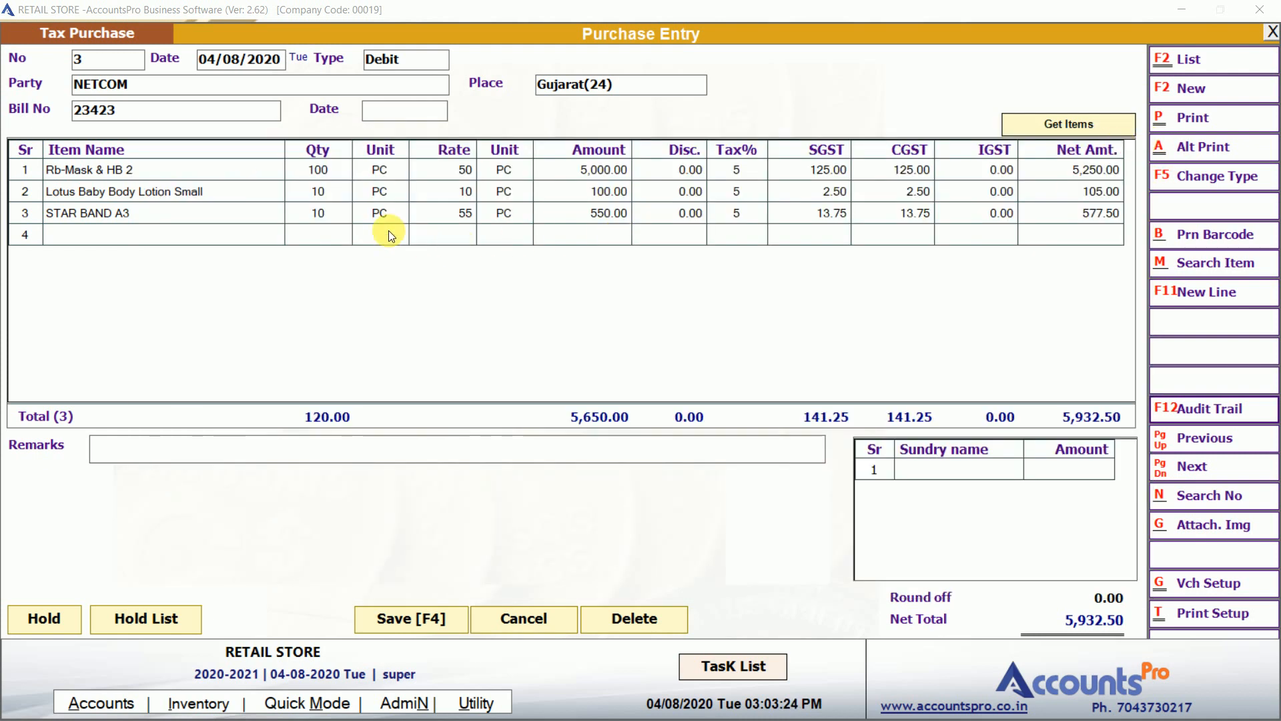
Change STAR BAND A3 quantity to 20 and resave the voucher without printing barcodes.
{"action": "left_click", "coordinate": [318, 213]}
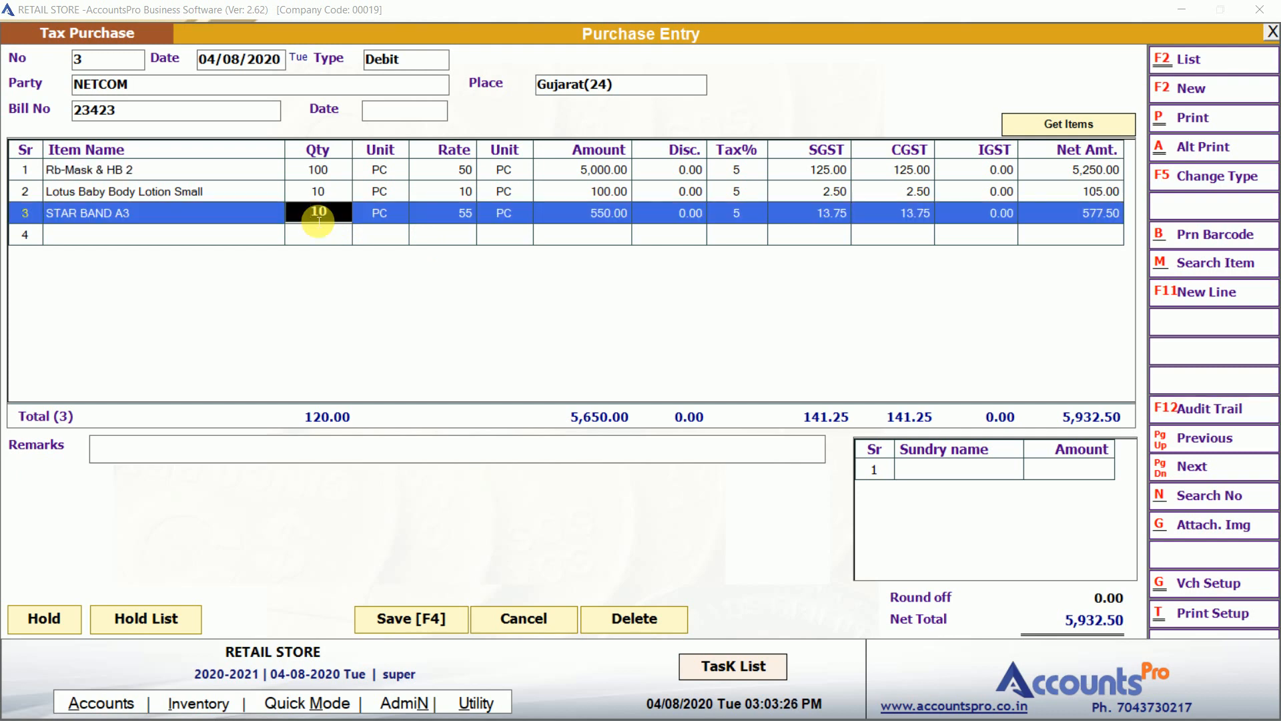
{"action": "type", "text": "20"}
{"action": "key", "text": "Return"}
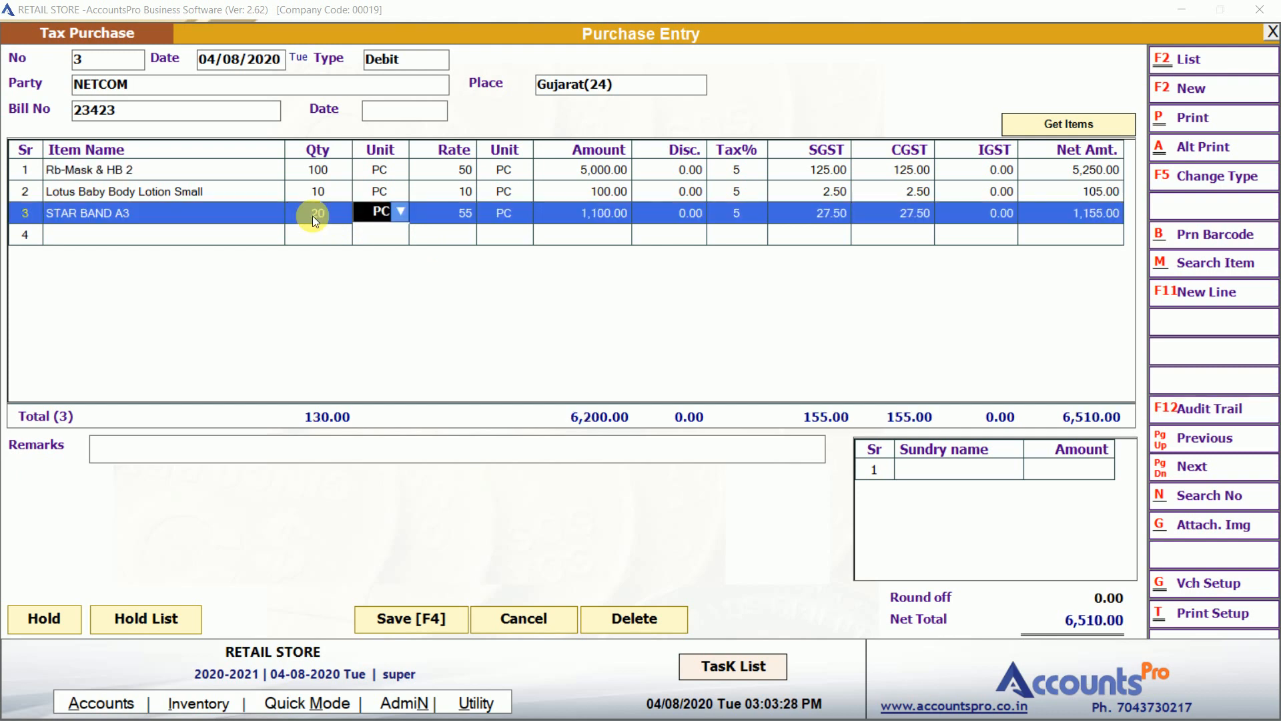
{"action": "key", "text": "Return"}
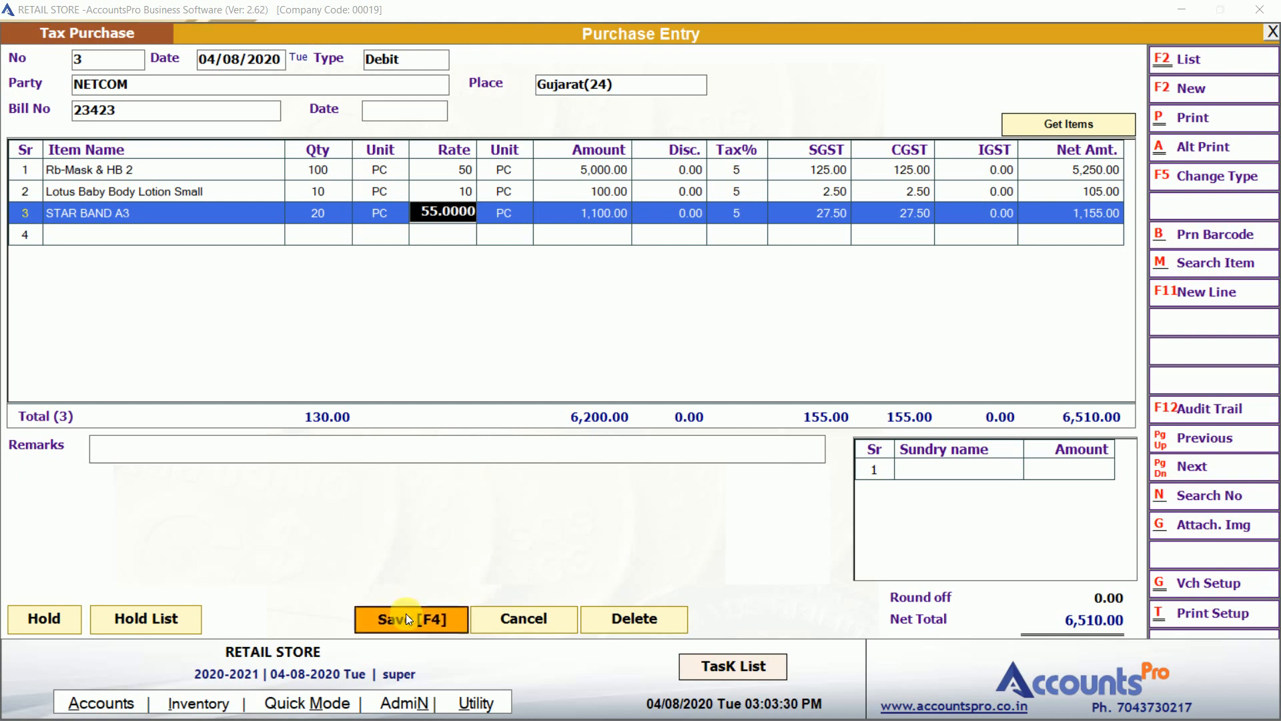
{"action": "left_click", "coordinate": [406, 618]}
{"action": "key", "text": "n"}
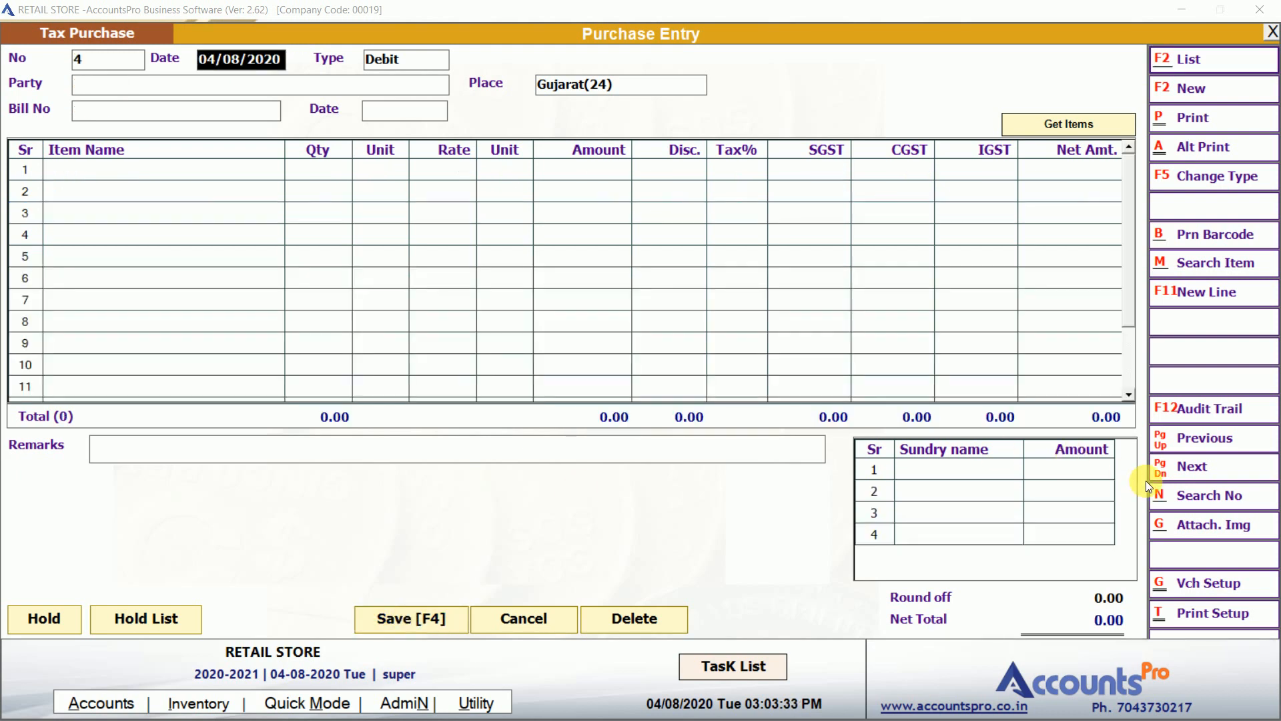
Reopen voucher 3 from the purchase list and view its audit trail.
{"action": "key", "text": "F2"}
{"action": "double_click", "coordinate": [694, 118]}
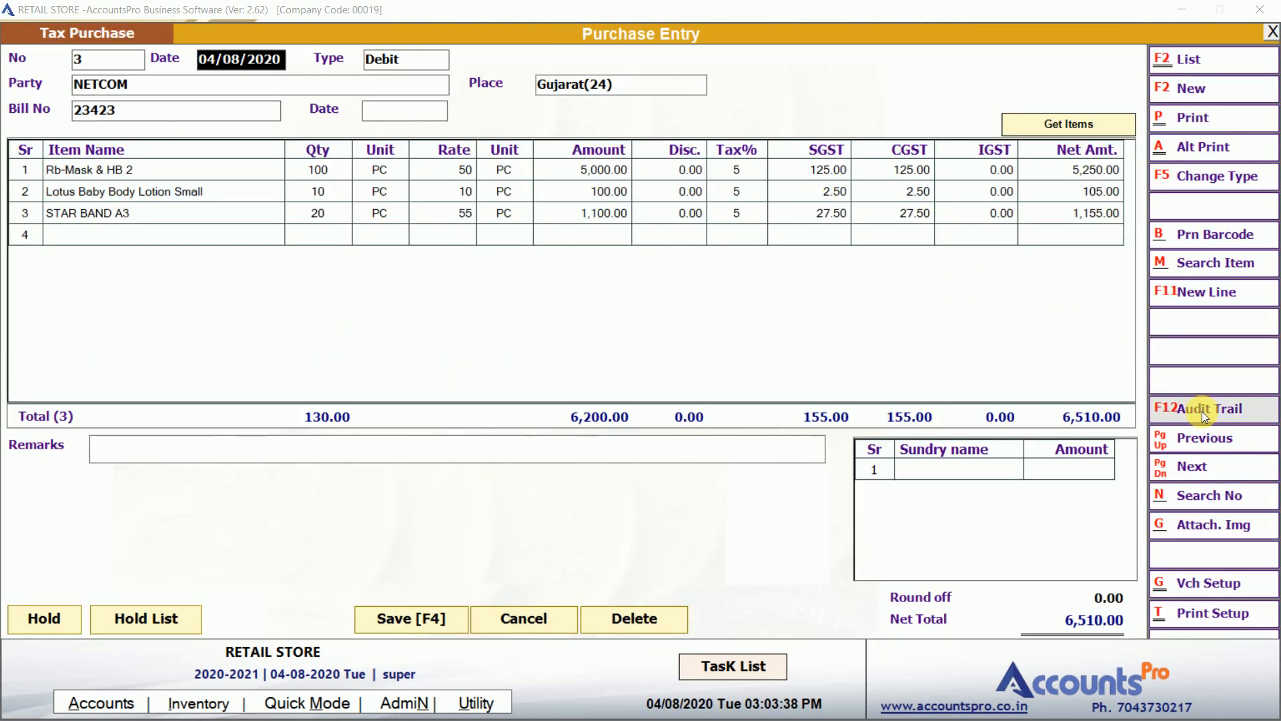
{"action": "left_click", "coordinate": [1202, 411]}
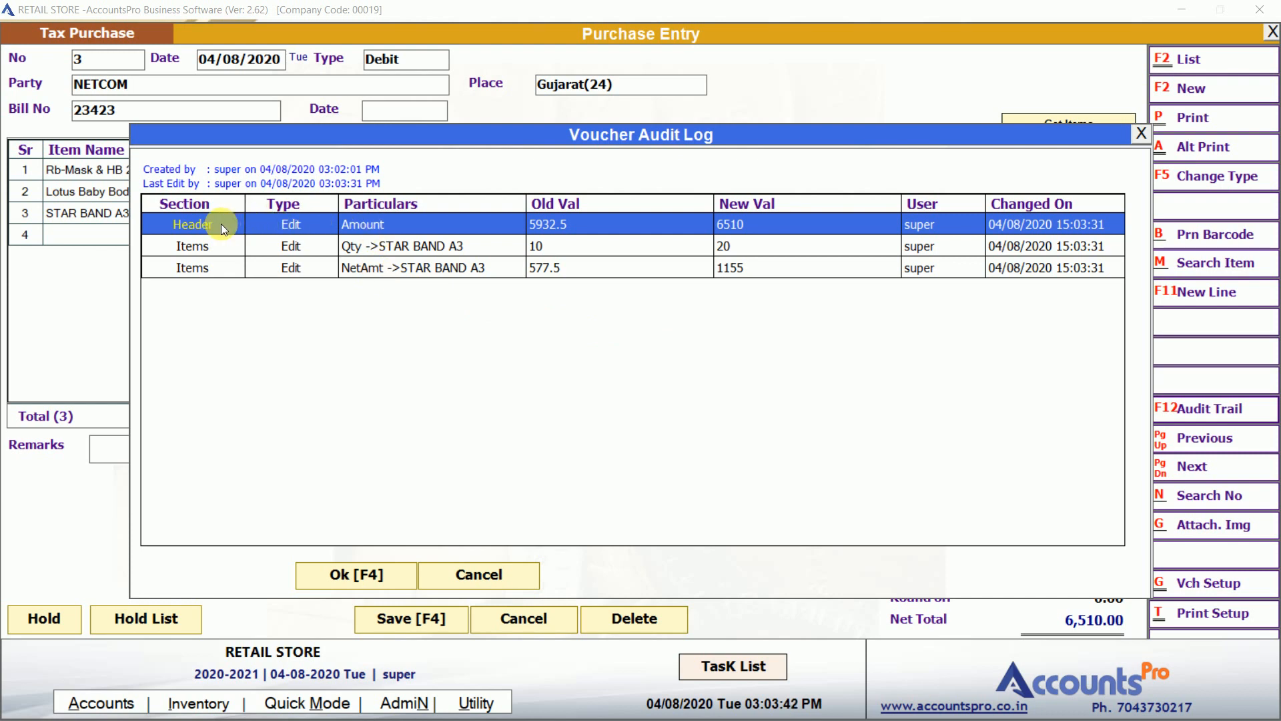
Review the amount change 5932.5 to 6510, the quantity change from 10, user and time, then close the log.
{"action": "left_click", "coordinate": [370, 224]}
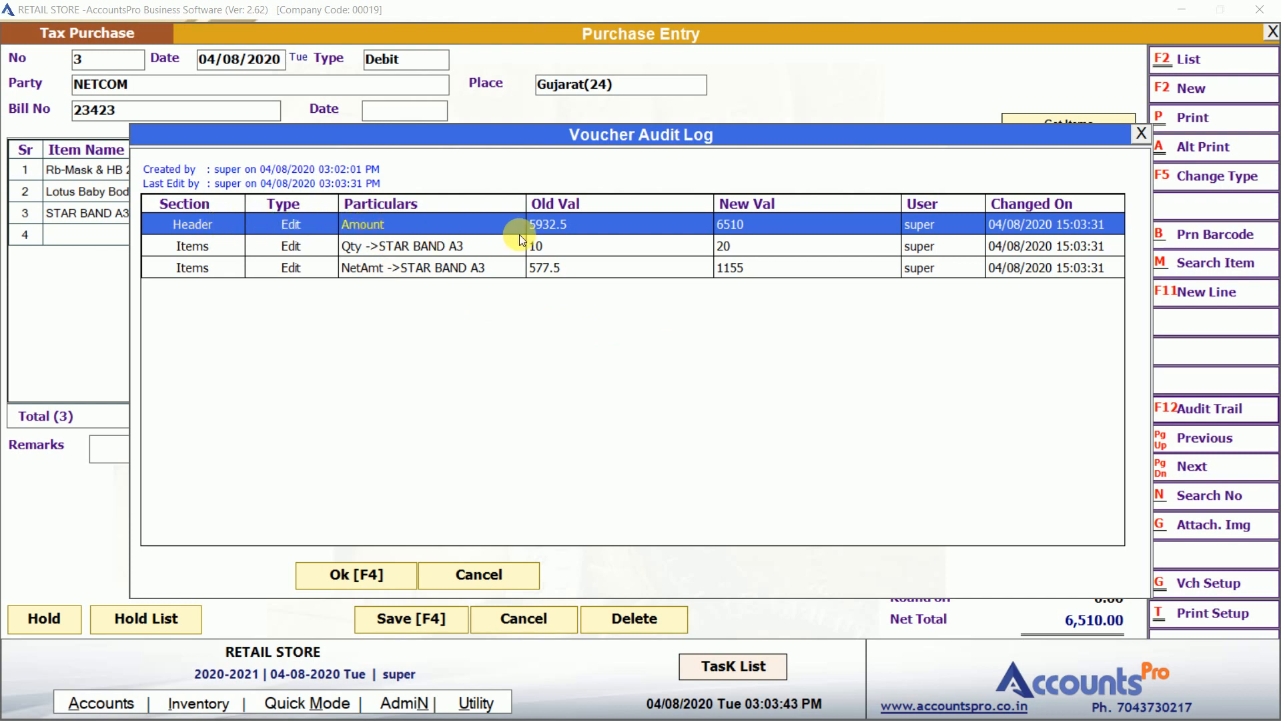
{"action": "left_click", "coordinate": [558, 229]}
{"action": "left_click", "coordinate": [759, 222]}
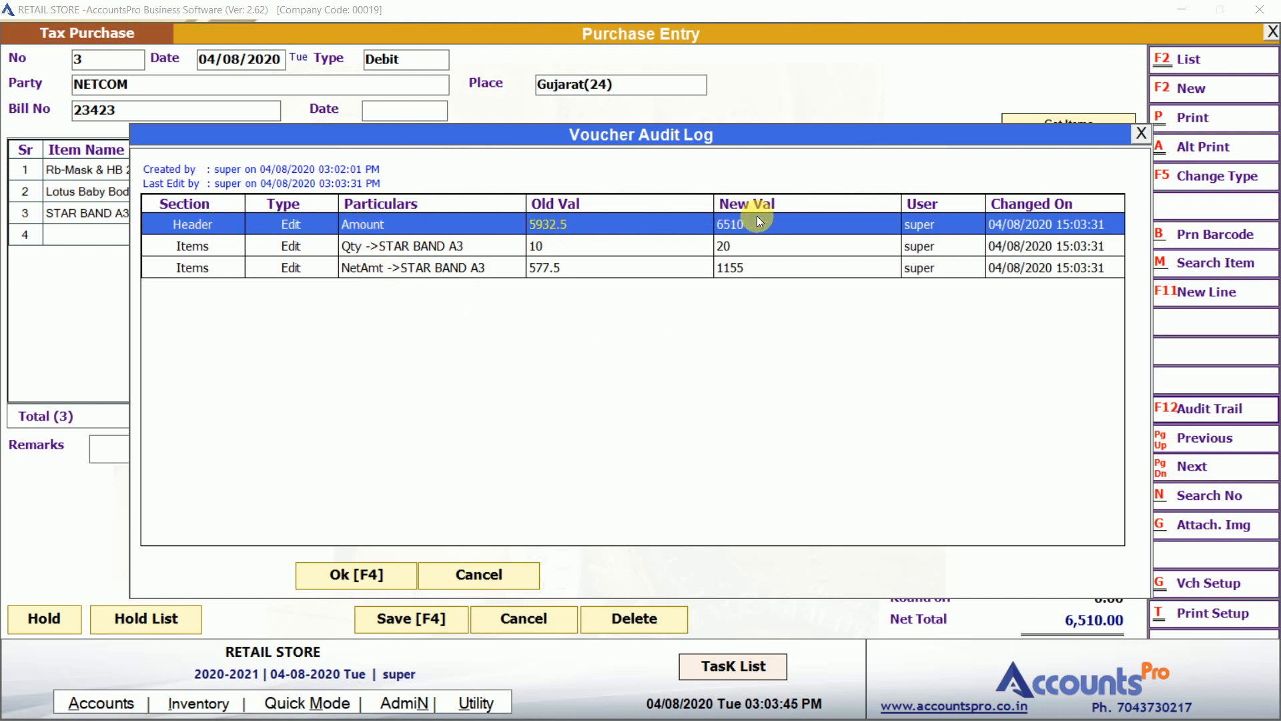
{"action": "left_click", "coordinate": [387, 245]}
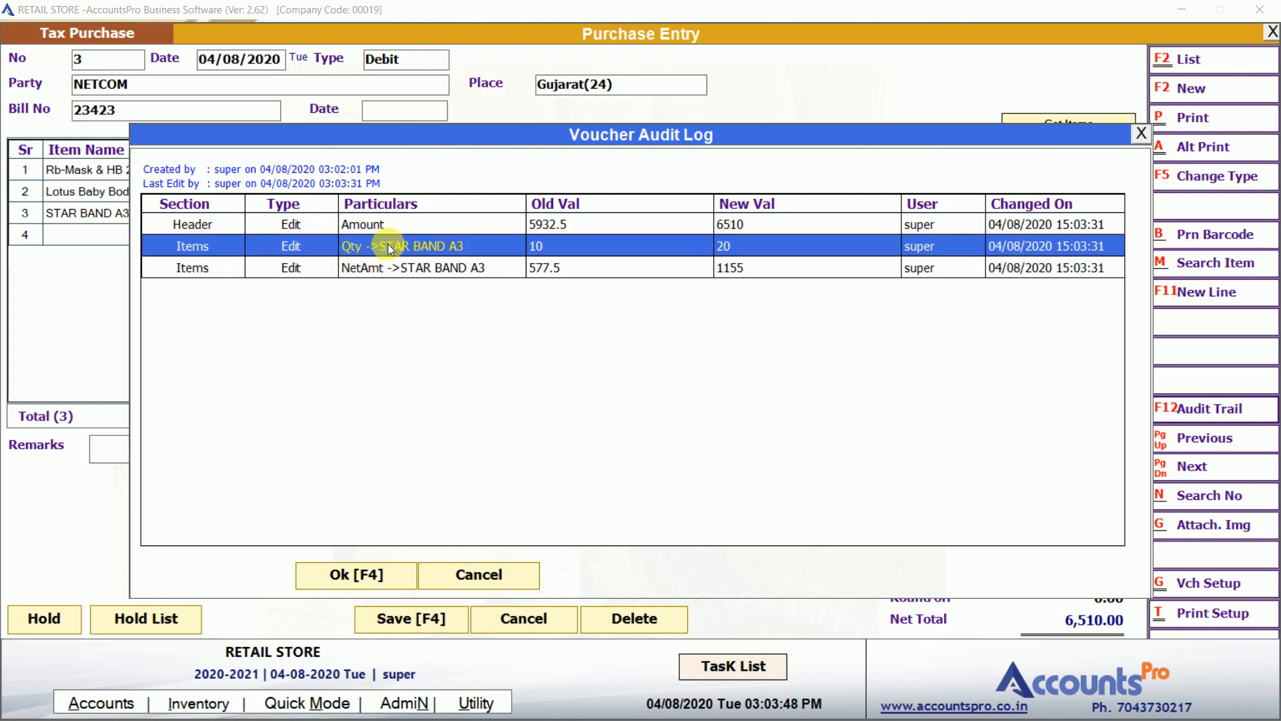
{"action": "left_click", "coordinate": [538, 244]}
{"action": "left_click", "coordinate": [937, 244]}
{"action": "left_click", "coordinate": [1007, 248]}
{"action": "key", "text": "Escape"}
{"action": "key", "text": "Escape"}
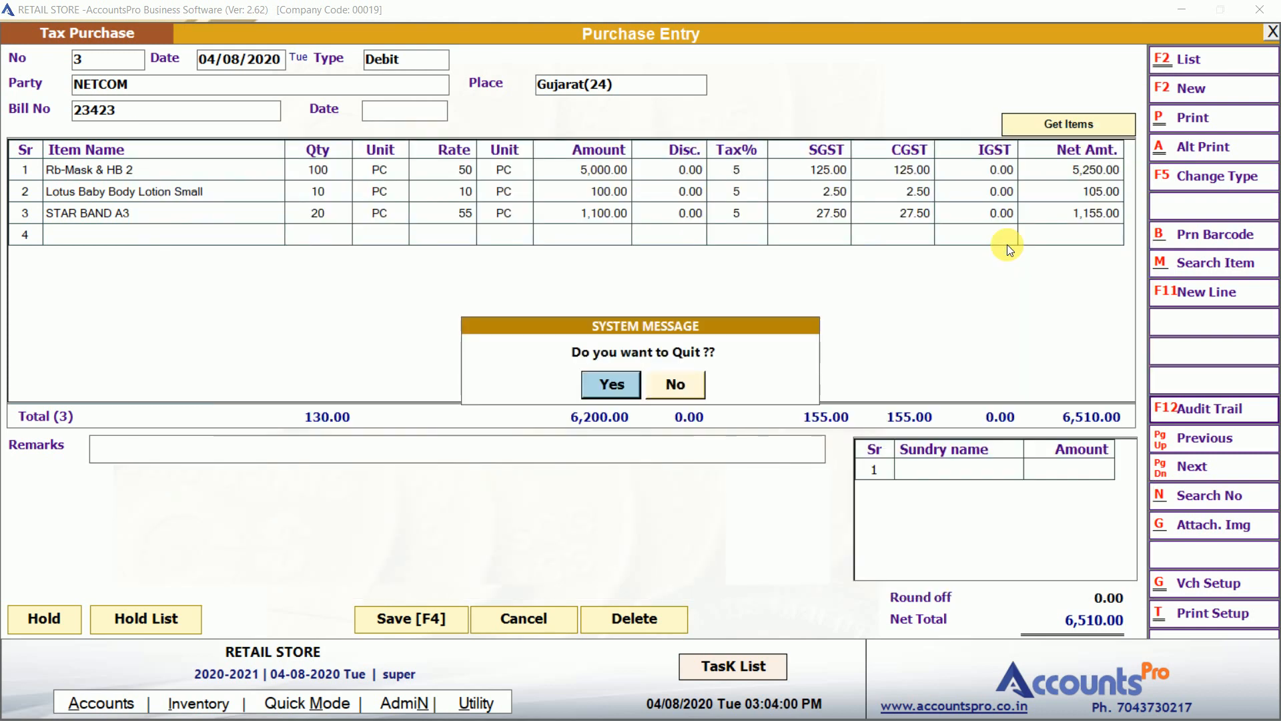
Close the Purchase Entry, confirming the quit prompt.
{"action": "left_click", "coordinate": [686, 379]}
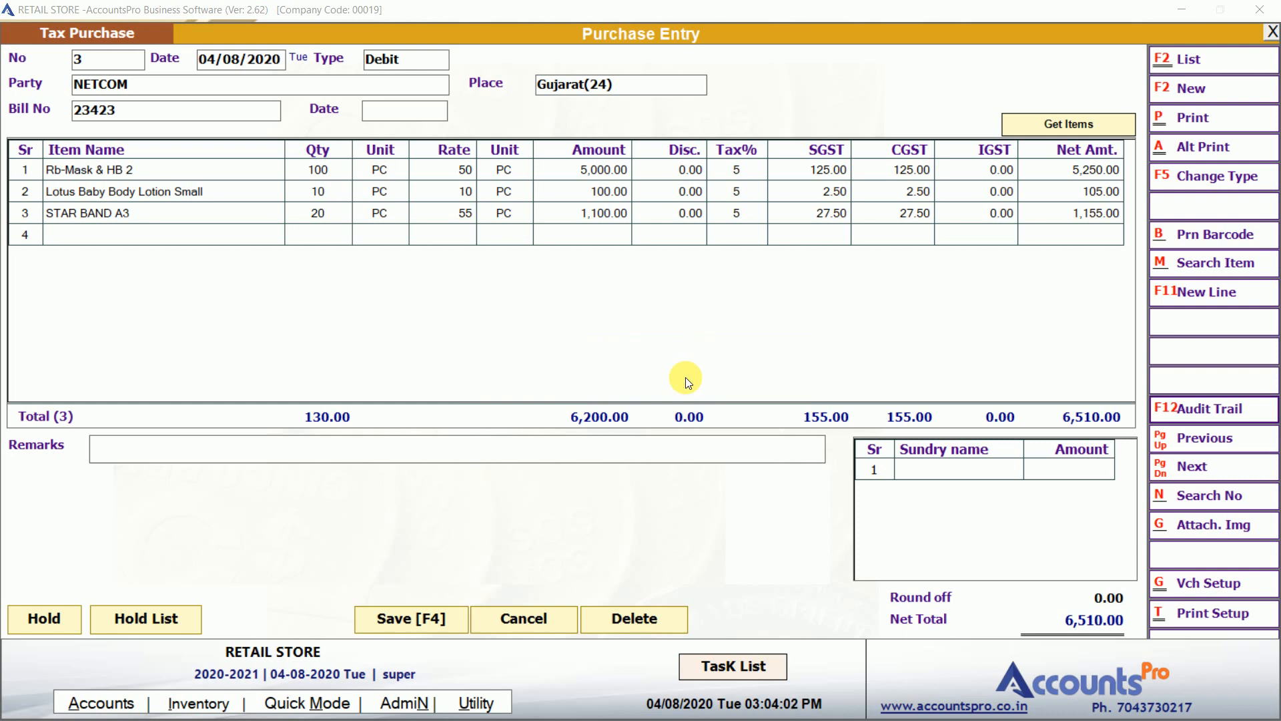
{"action": "key", "text": "Escape"}
{"action": "key", "text": "Return"}
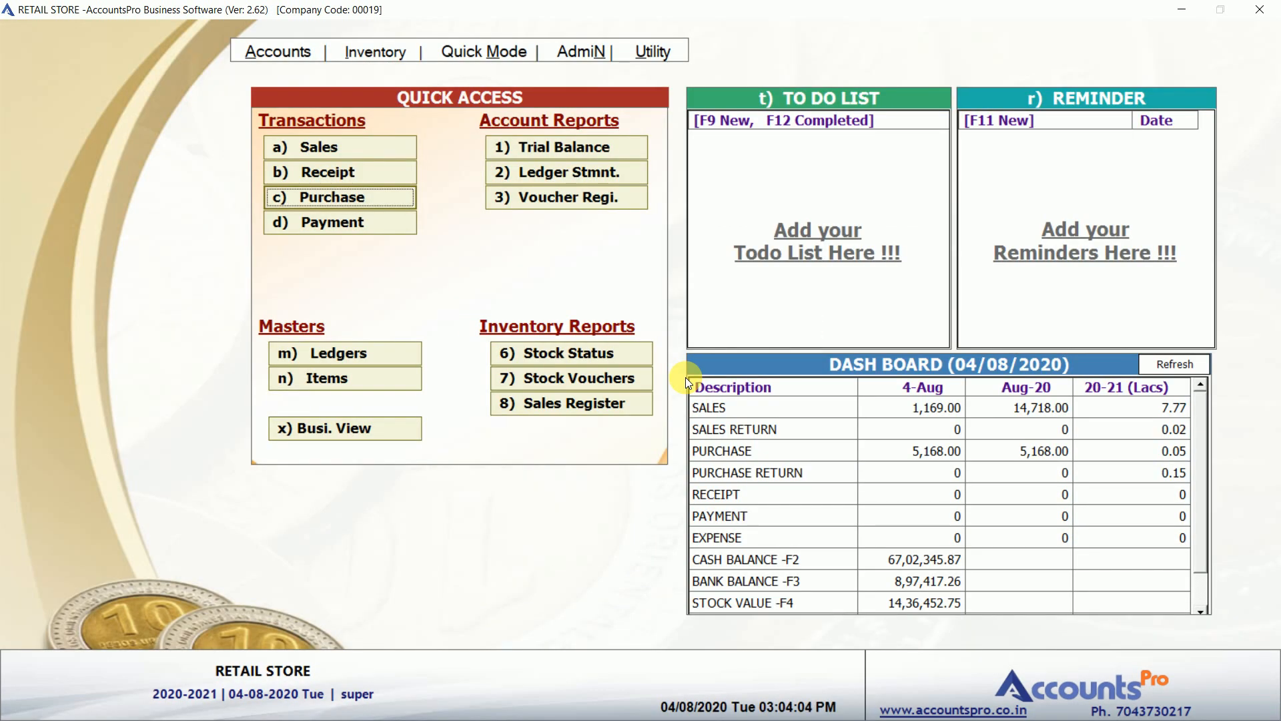
Start new POS sales bill 1023 and search items for 'star'.
{"action": "left_click", "coordinate": [354, 150]}
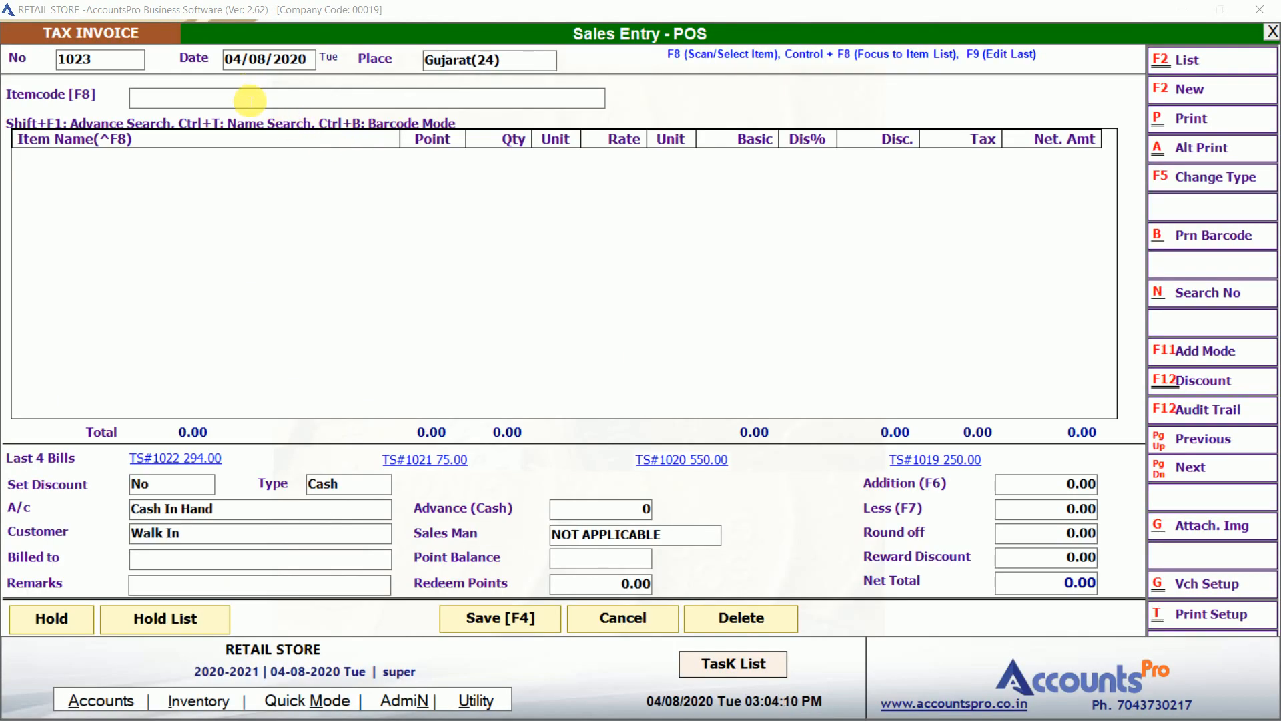
{"action": "left_click", "coordinate": [251, 101]}
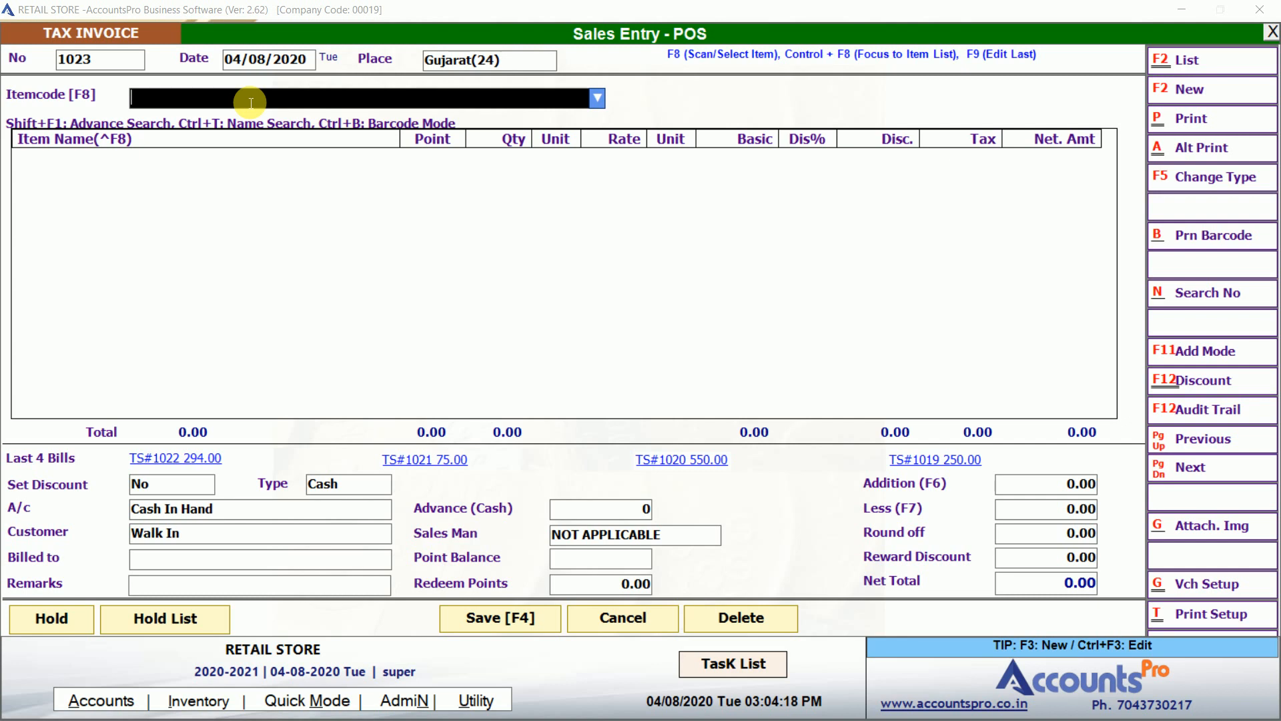
{"action": "type", "text": "star"}
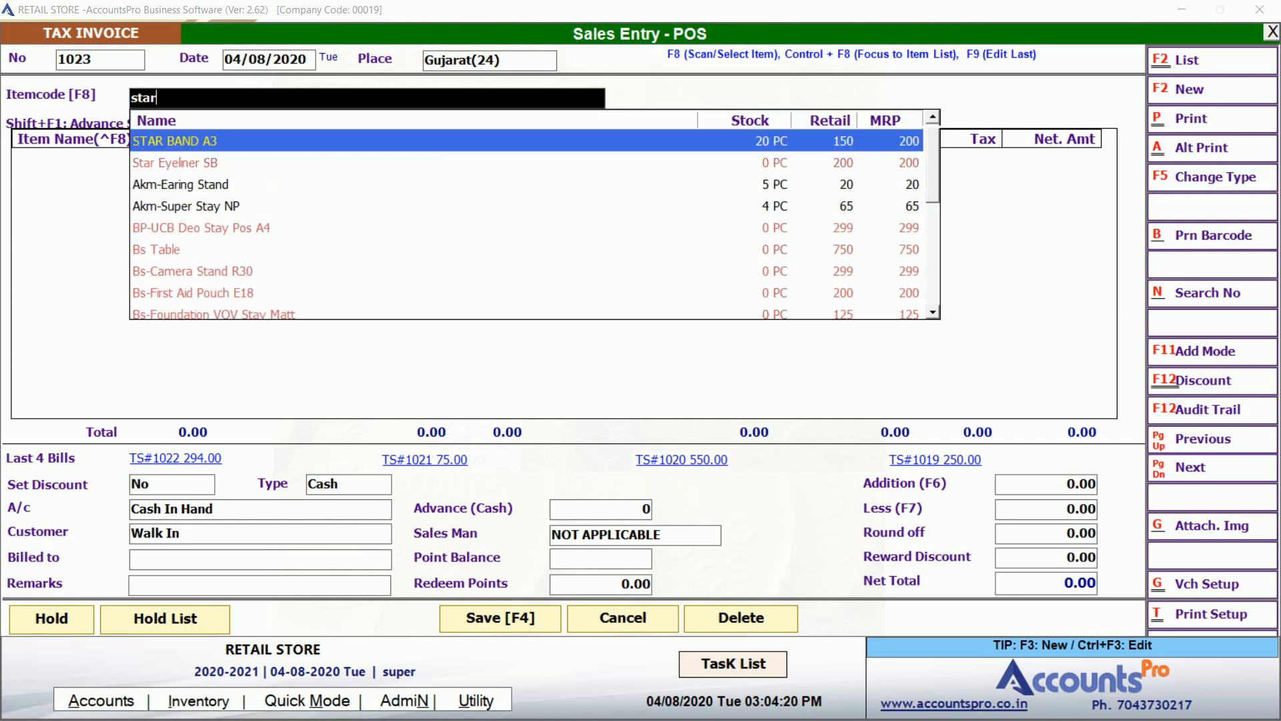
Add STAR BAND A3 and, via the search 'rb m', Rb-Mask & HB 2 to bill 1023.
{"action": "left_click", "coordinate": [247, 100]}
{"action": "key", "text": "Return"}
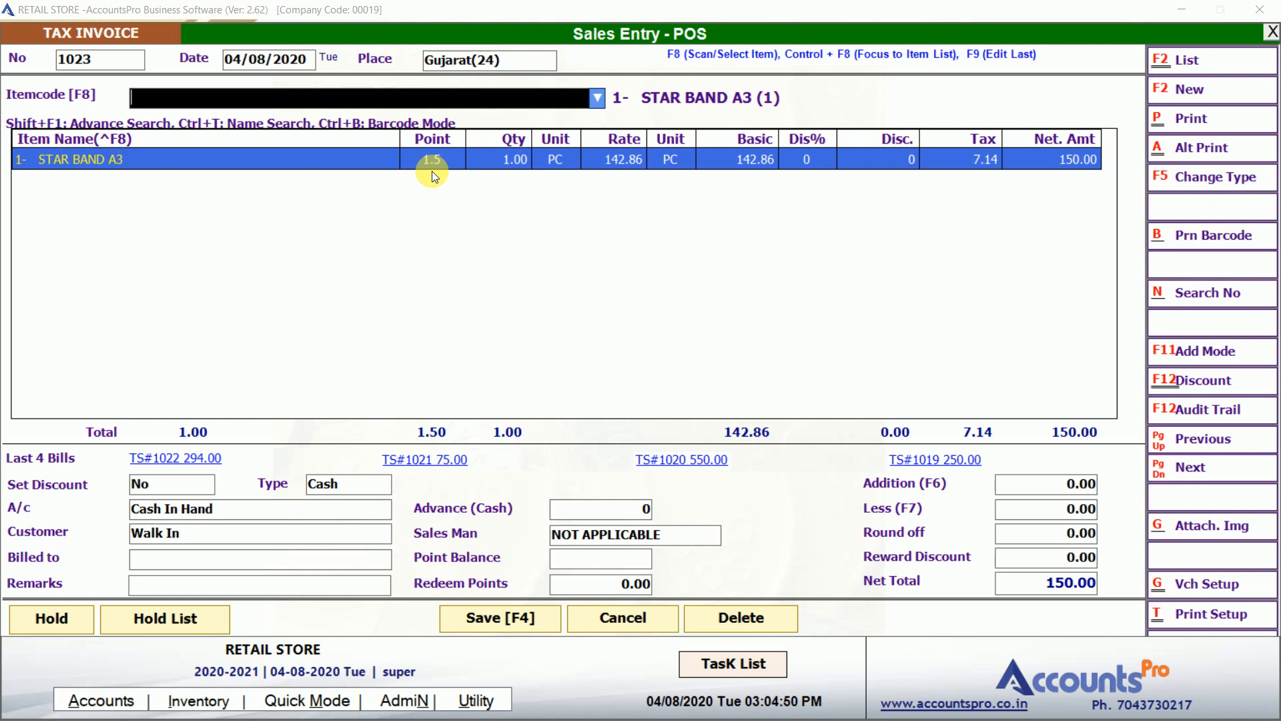
{"action": "type", "text": "rin"}
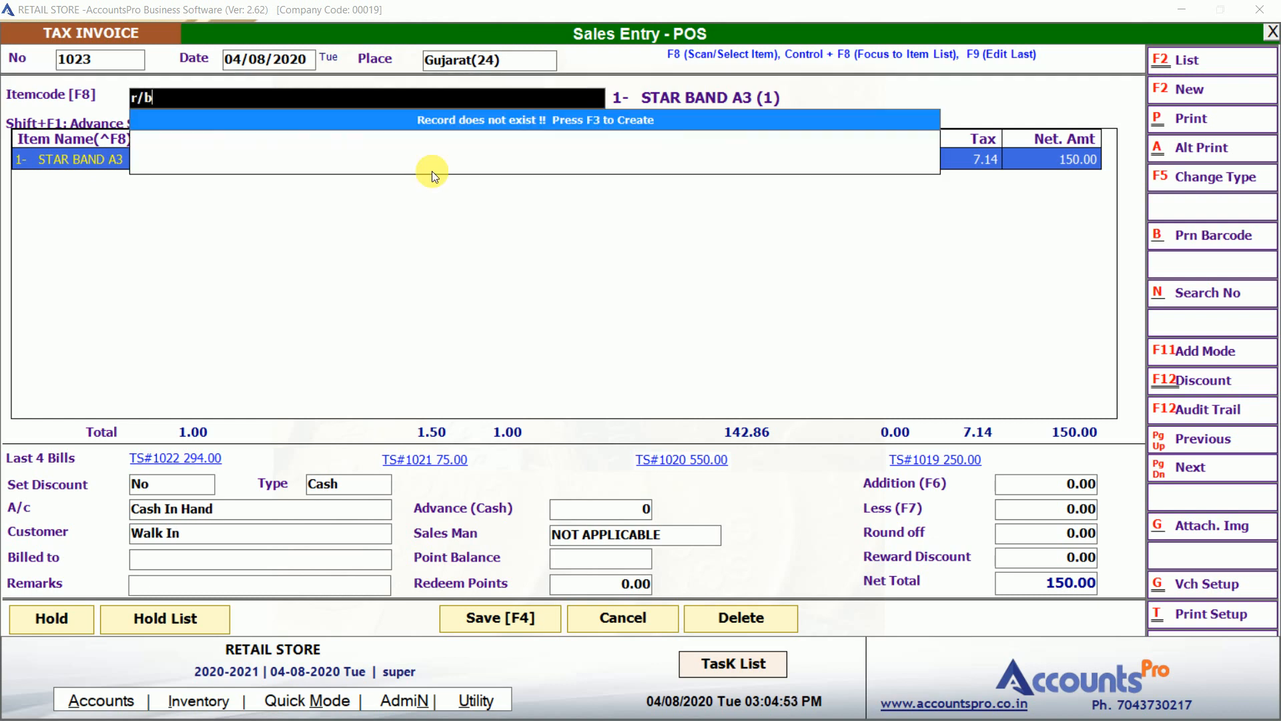
{"action": "key", "text": "BackSpace"}
{"action": "key", "text": "BackSpace"}
{"action": "type", "text": "-"}
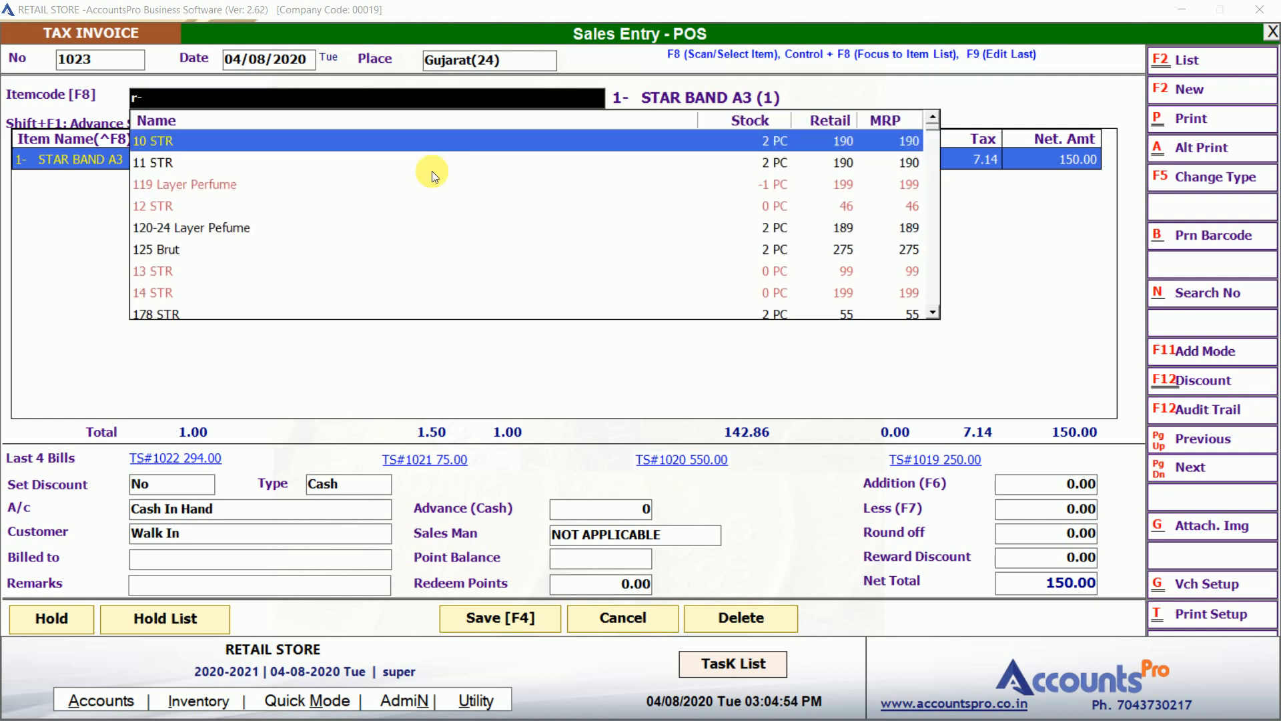
{"action": "type", "text": "b"}
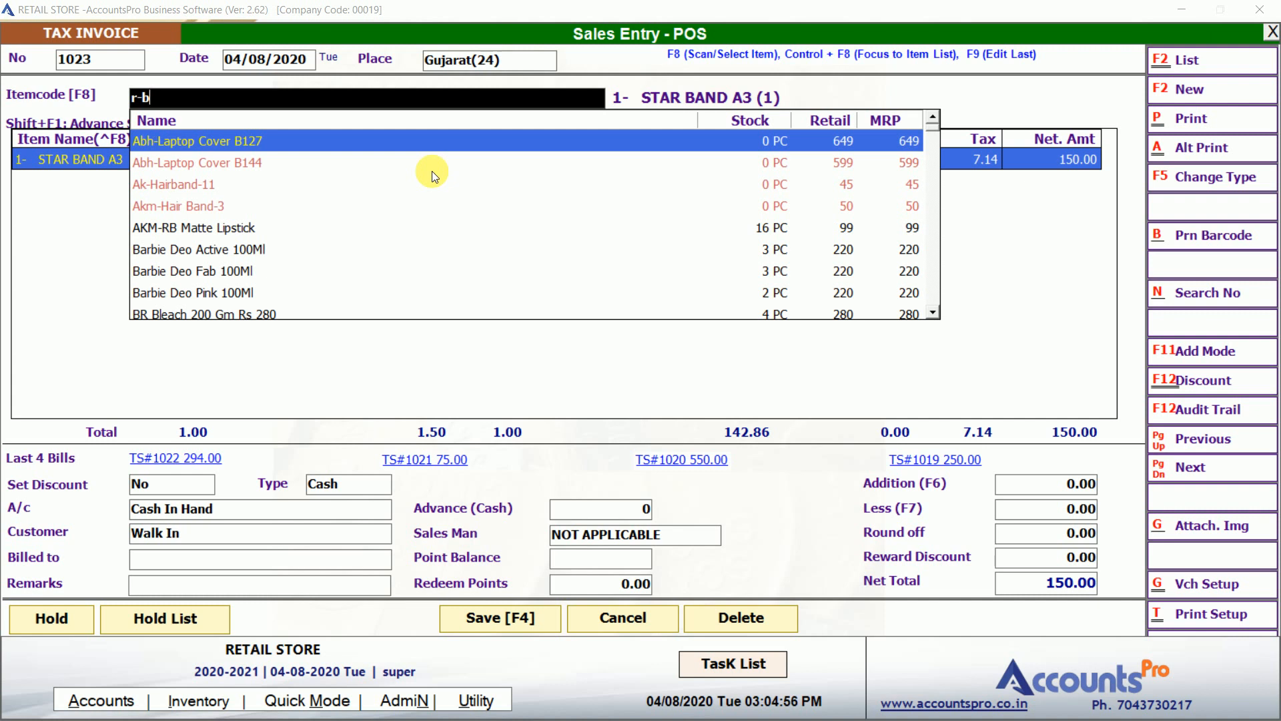
{"action": "key", "text": "BackSpace"}
{"action": "key", "text": "BackSpace"}
{"action": "type", "text": "/"}
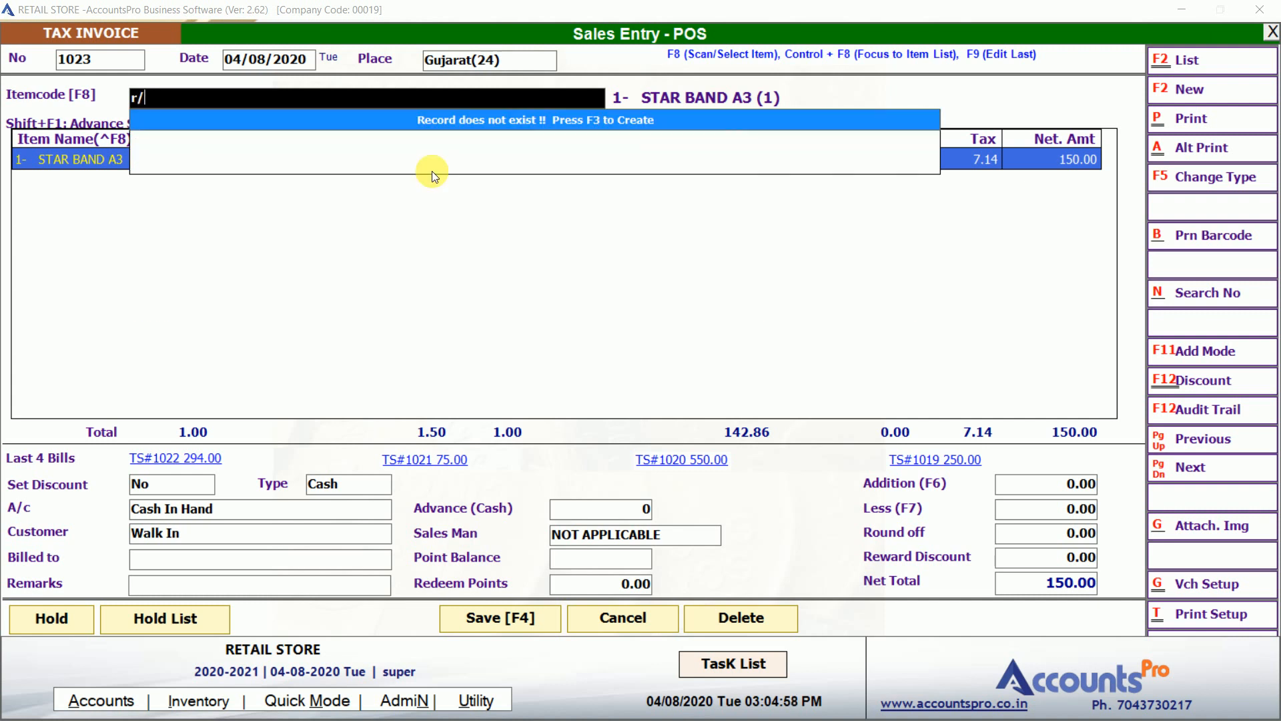
{"action": "key", "text": "BackSpace"}
{"action": "key", "text": "BackSpace"}
{"action": "type", "text": "rb m"}
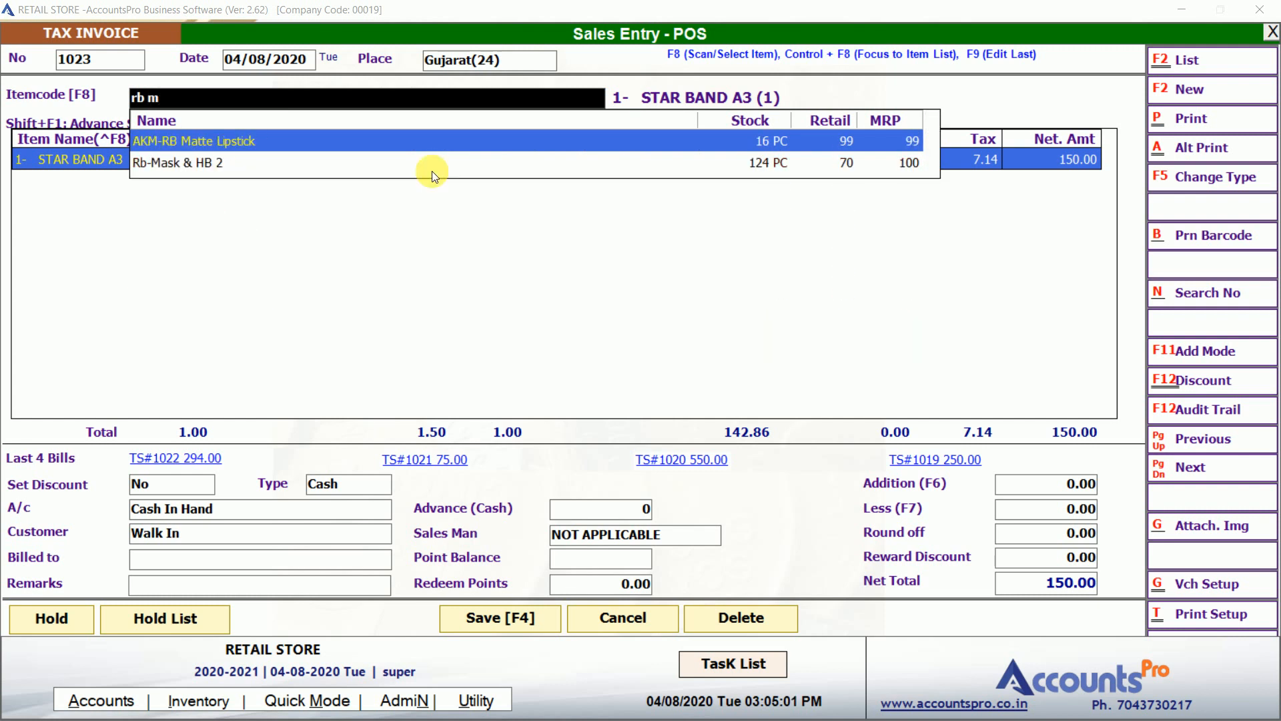
{"action": "key", "text": "Down"}
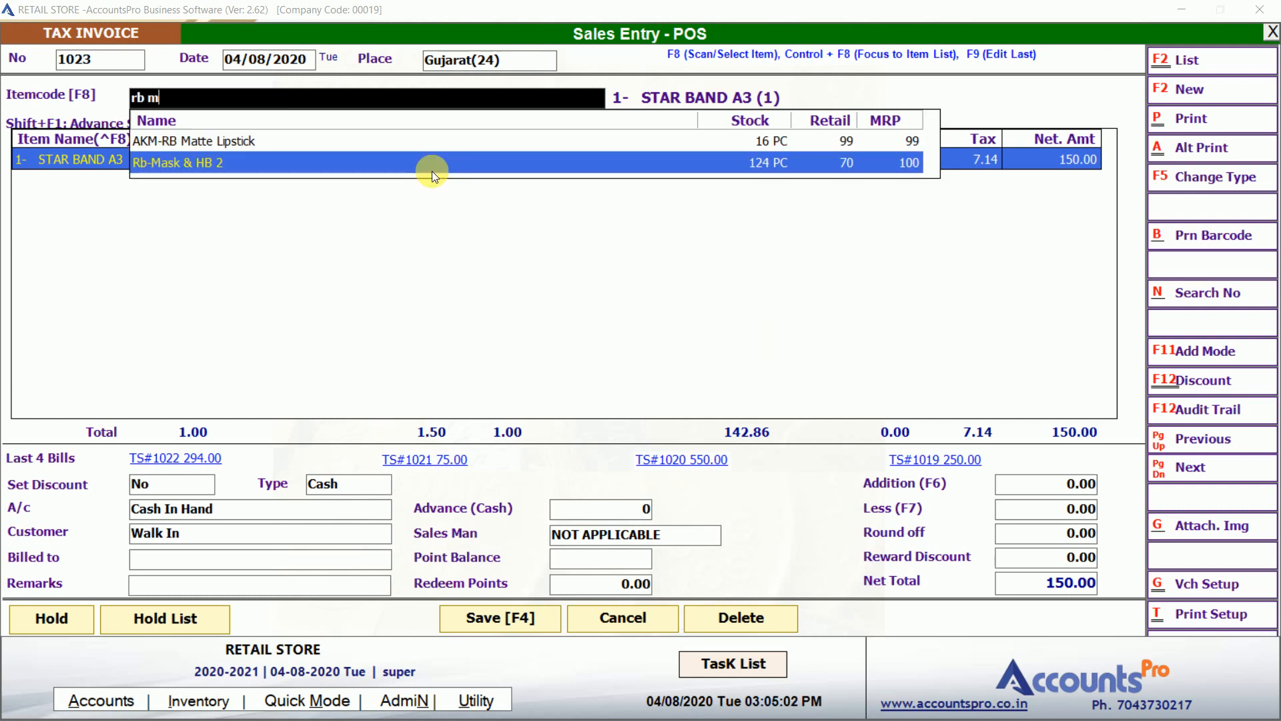
{"action": "key", "text": "Return"}
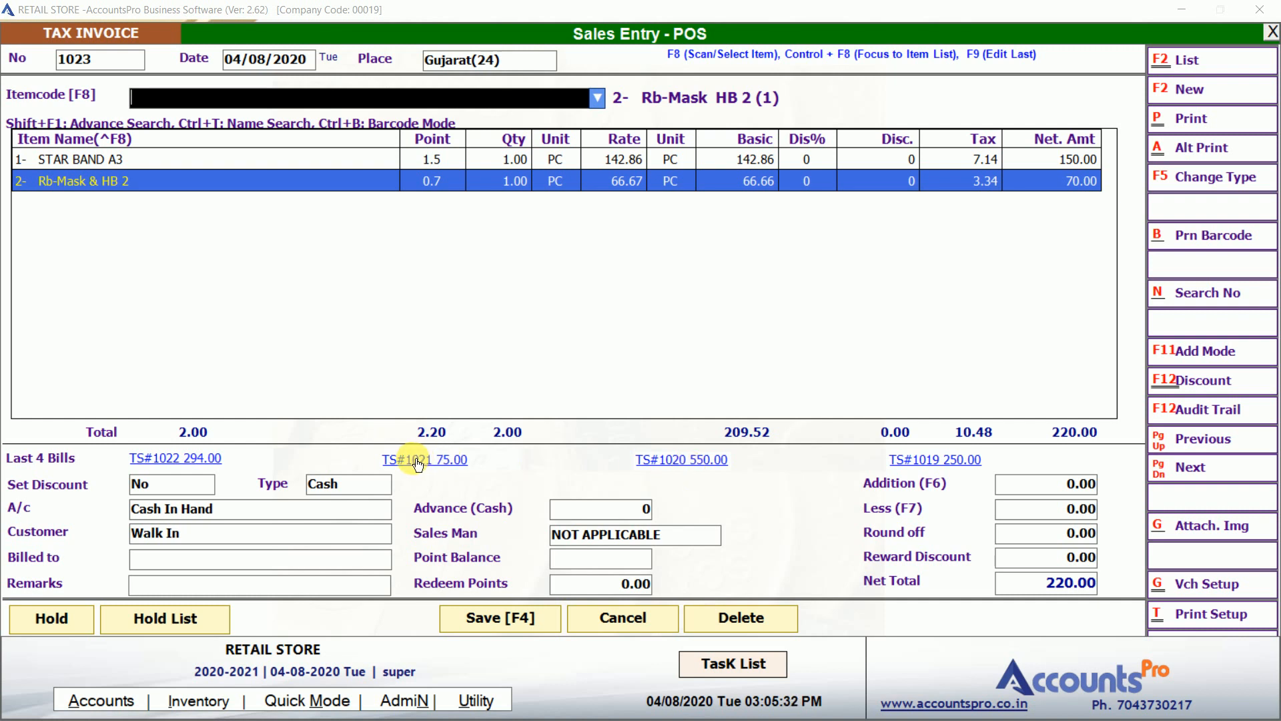
{"action": "left_click", "coordinate": [178, 484]}
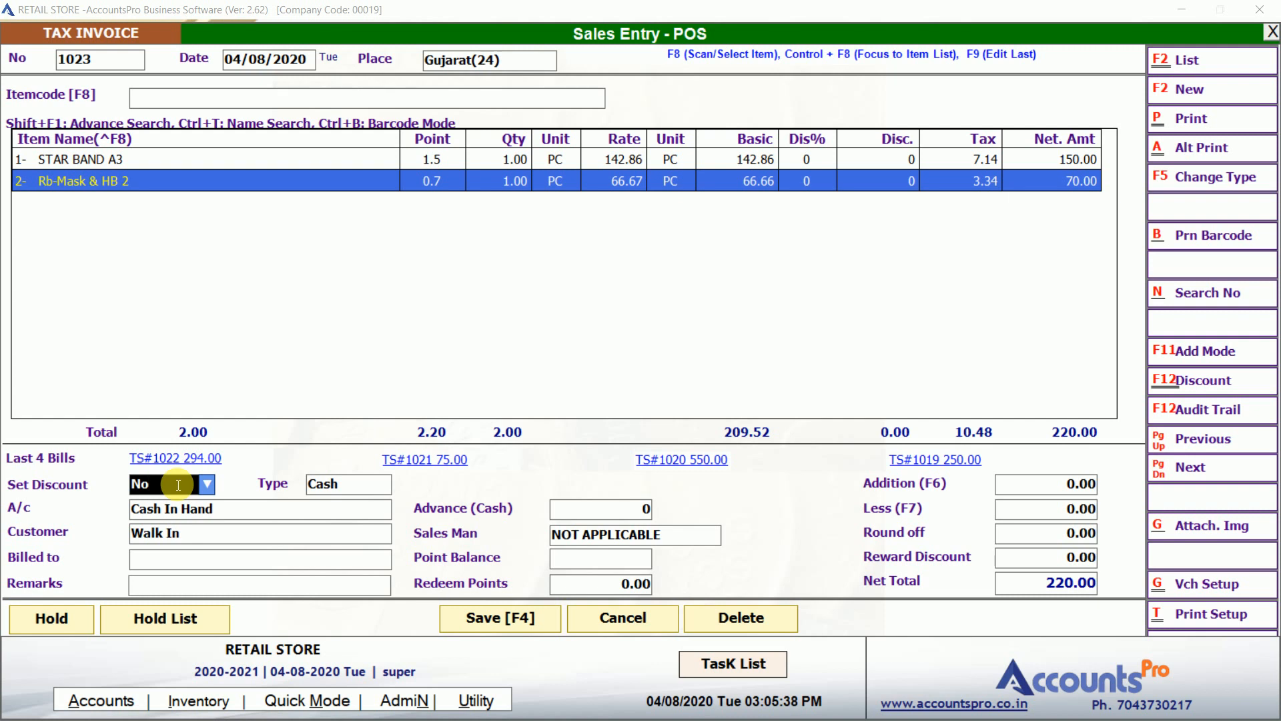
Turn Set Discount to Yes, enter 10 percent, then quit the discount window.
{"action": "left_click", "coordinate": [178, 486]}
{"action": "key", "text": "Down"}
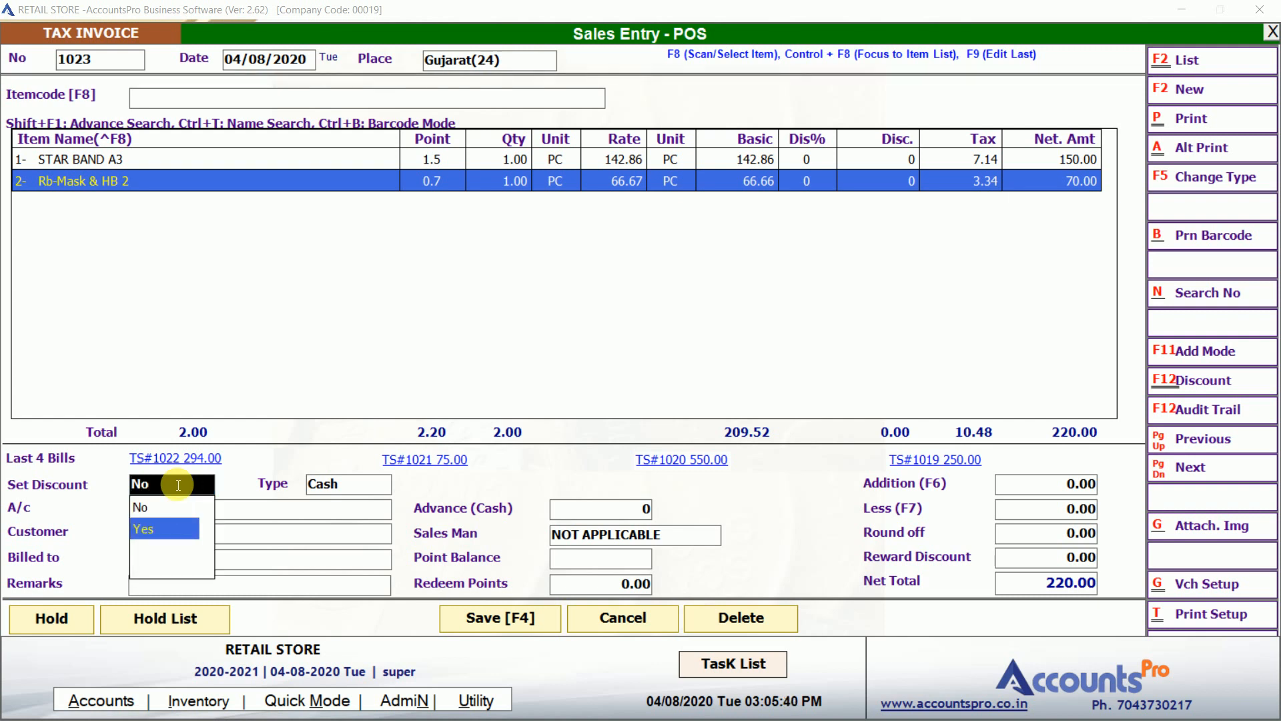
{"action": "key", "text": "Return"}
{"action": "key", "text": "Return"}
{"action": "key", "text": "Return"}
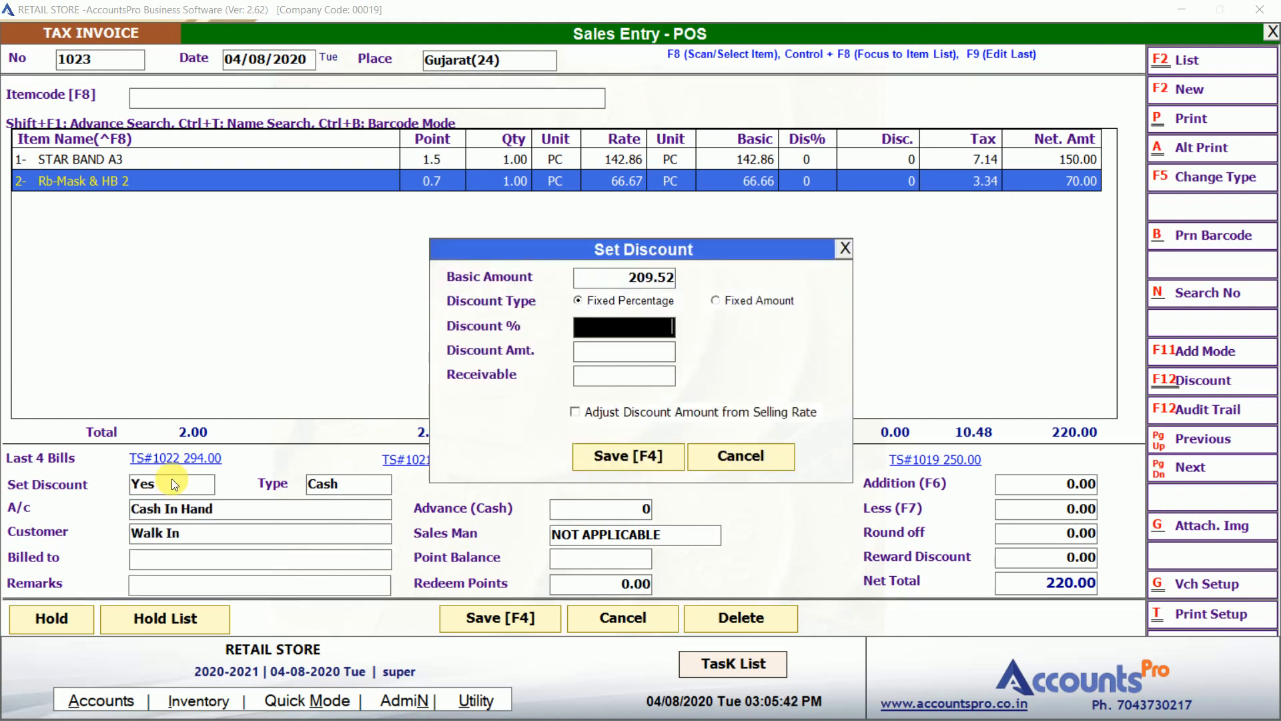
{"action": "type", "text": "10"}
{"action": "key", "text": "Return"}
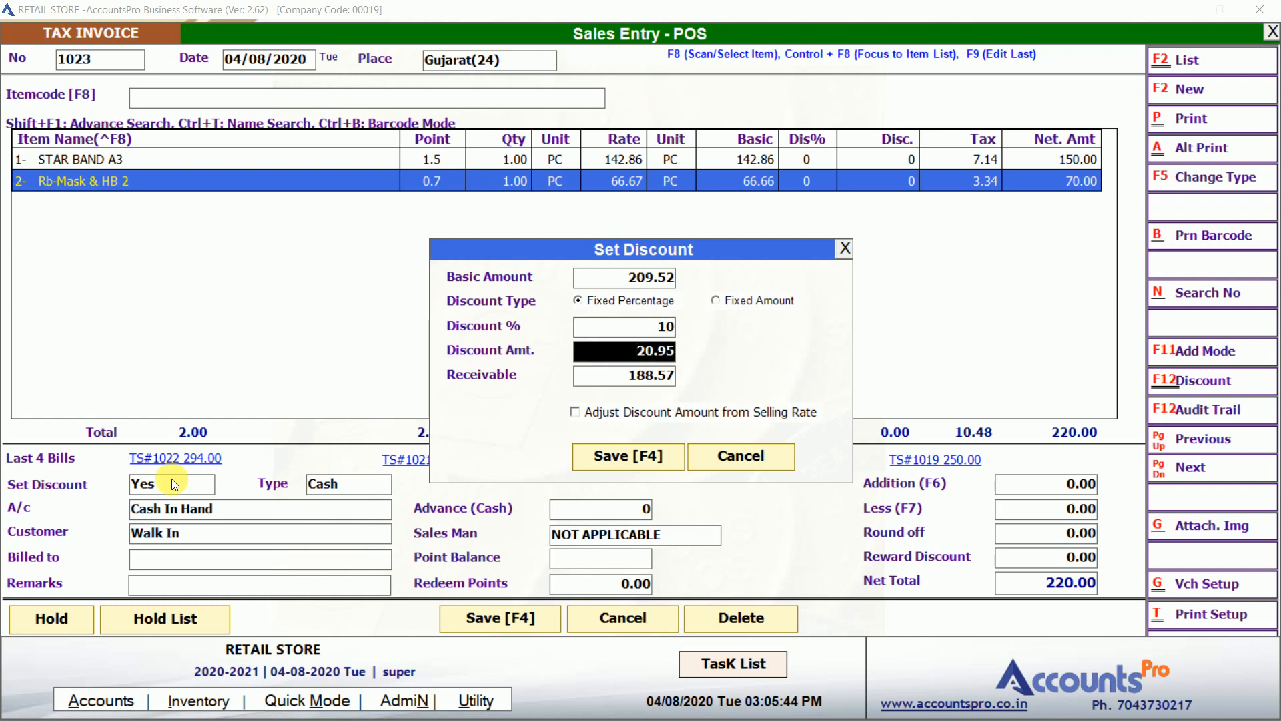
{"action": "key", "text": "Escape"}
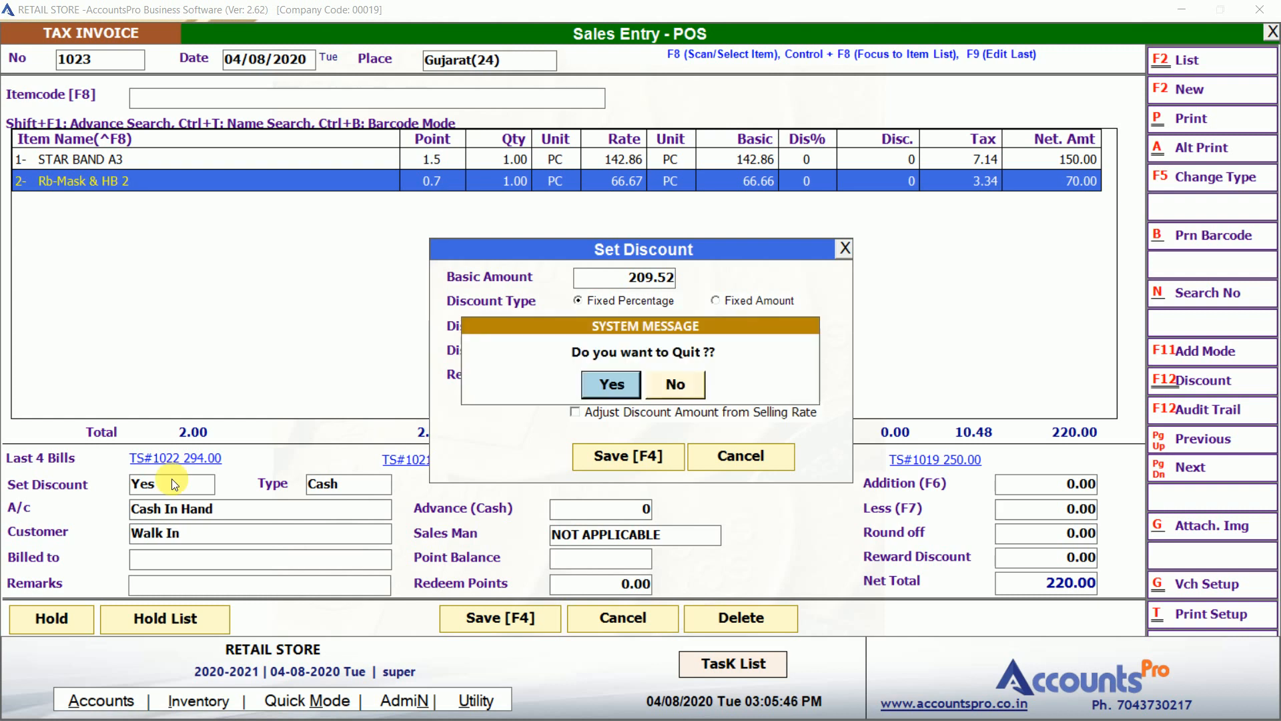
{"action": "key", "text": "Return"}
Keep Cash as the payment type after browsing Debit and MultiMode, against Cash In Hand.
{"action": "key", "text": "Down"}
{"action": "key", "text": "Down"}
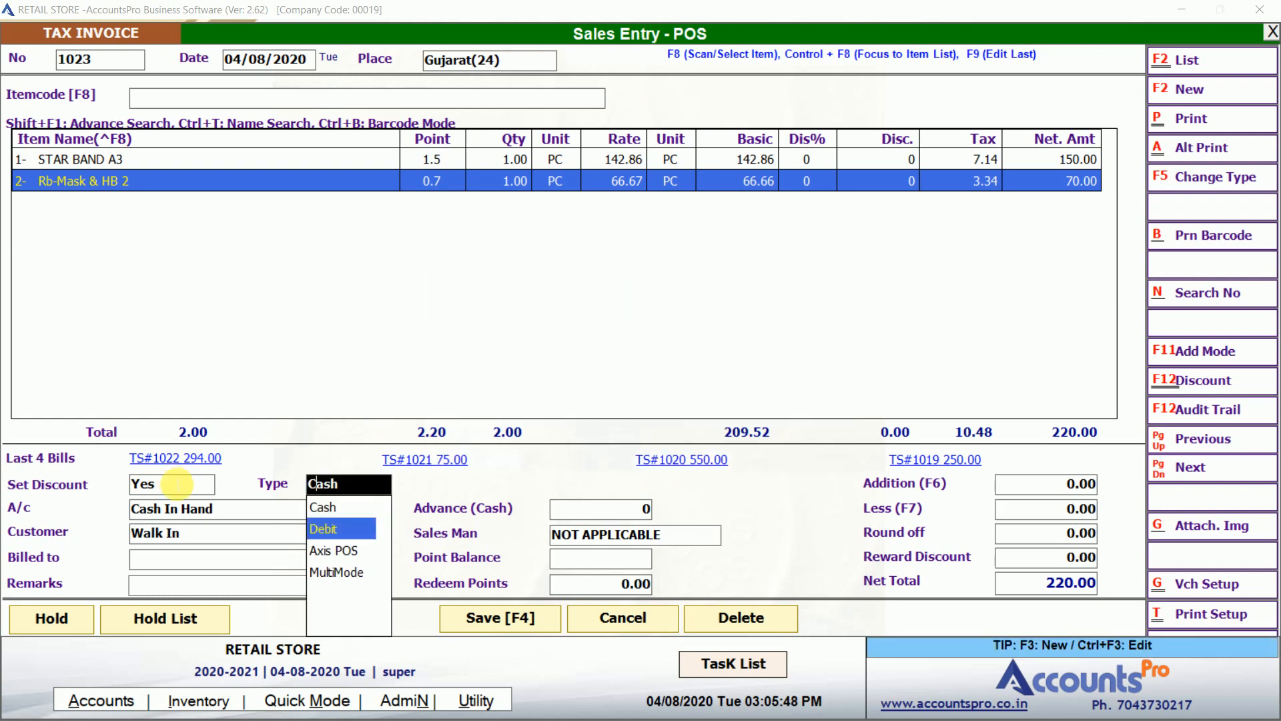
{"action": "key", "text": "Up"}
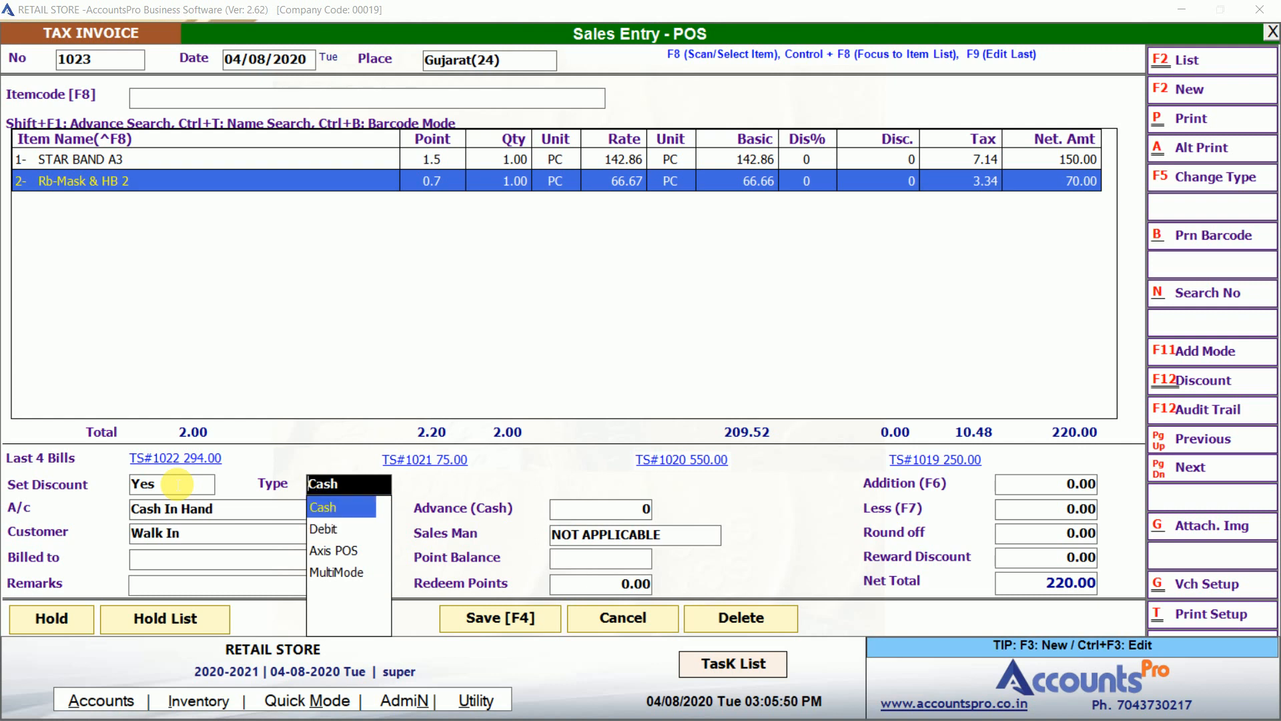
{"action": "key", "text": "Down"}
{"action": "key", "text": "Down"}
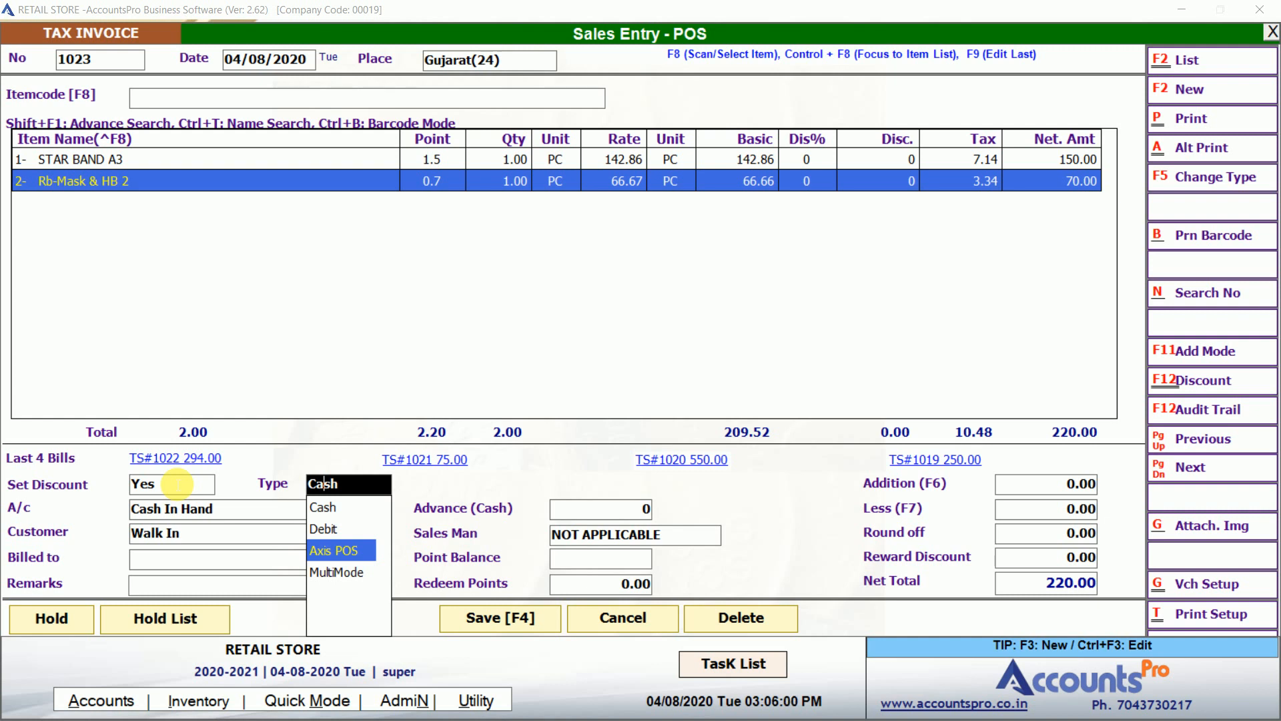
{"action": "key", "text": "Down"}
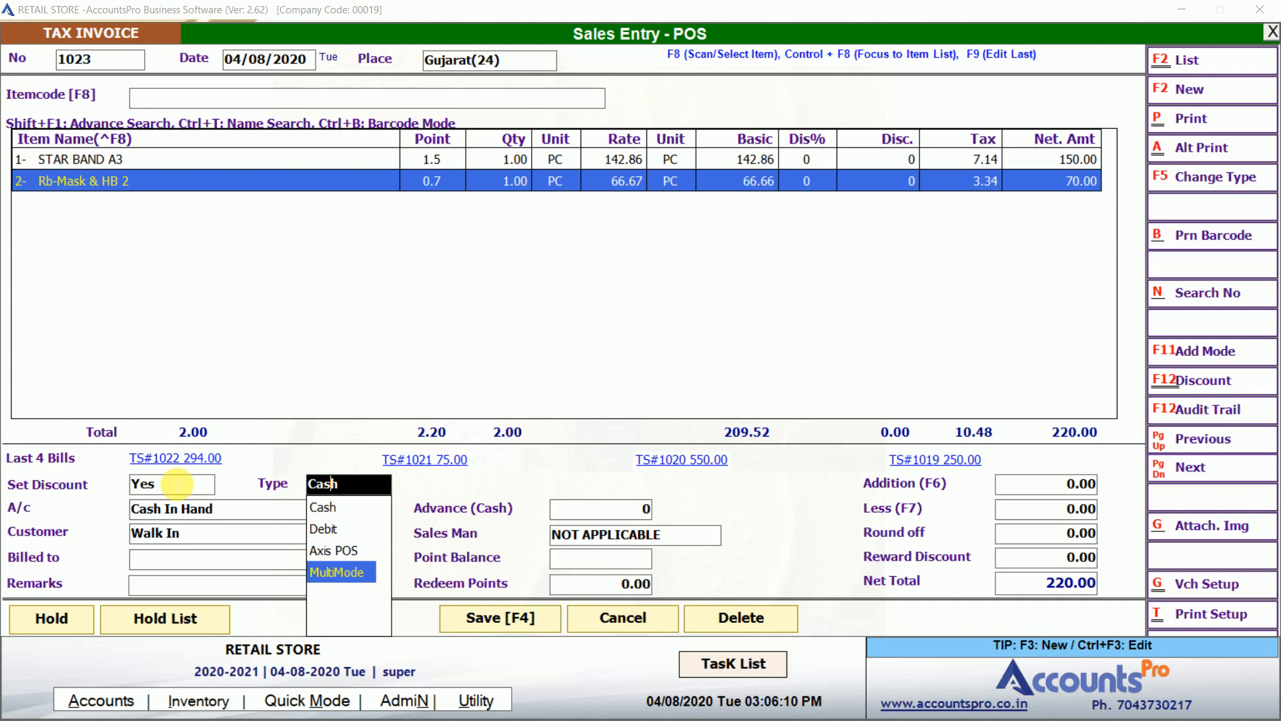
{"action": "key", "text": "Up"}
{"action": "key", "text": "Up"}
{"action": "key", "text": "Up"}
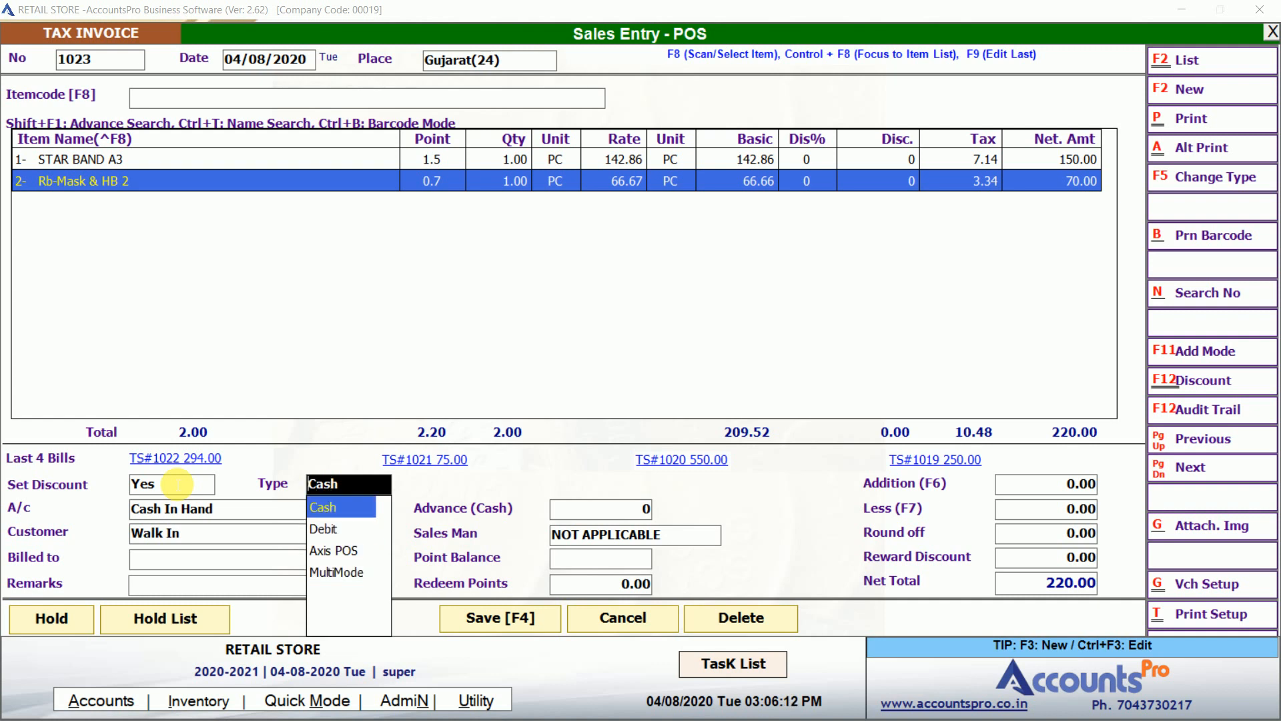
{"action": "key", "text": "Return"}
{"action": "key", "text": "Down"}
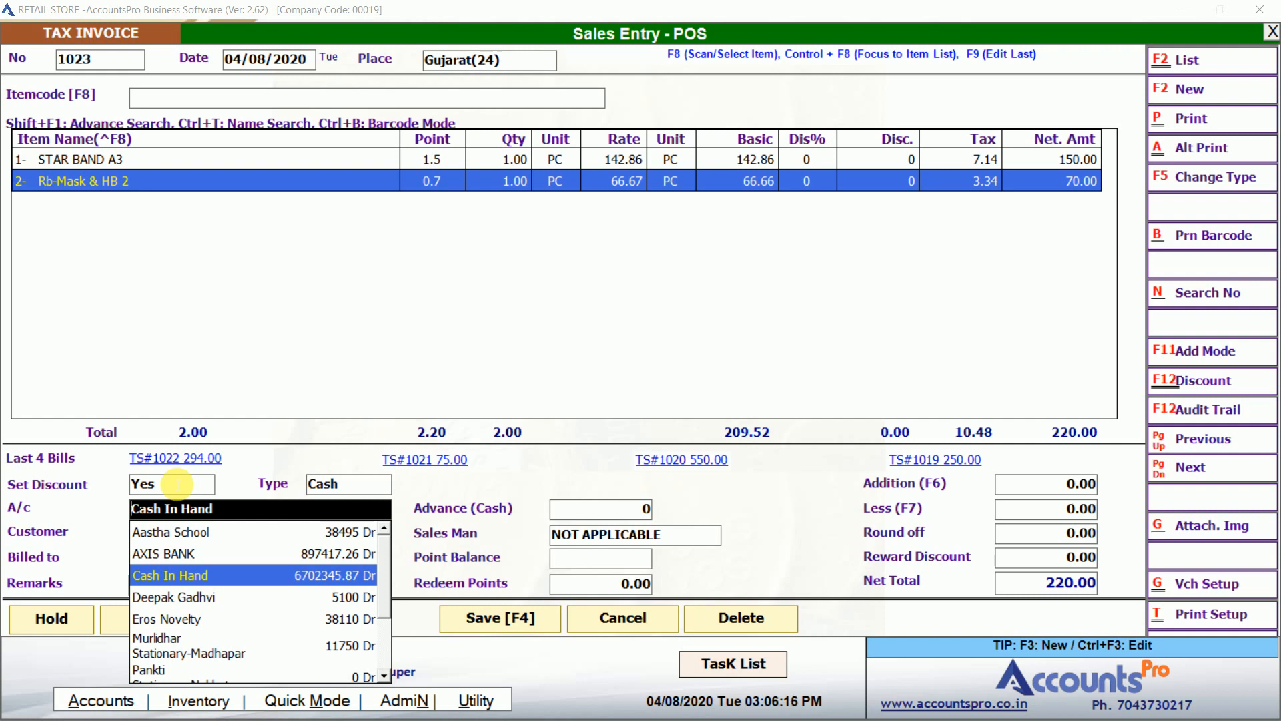
Keep Cash In Hand as the account, and start a new customer but discard it, keeping Walk In.
{"action": "key", "text": "Return"}
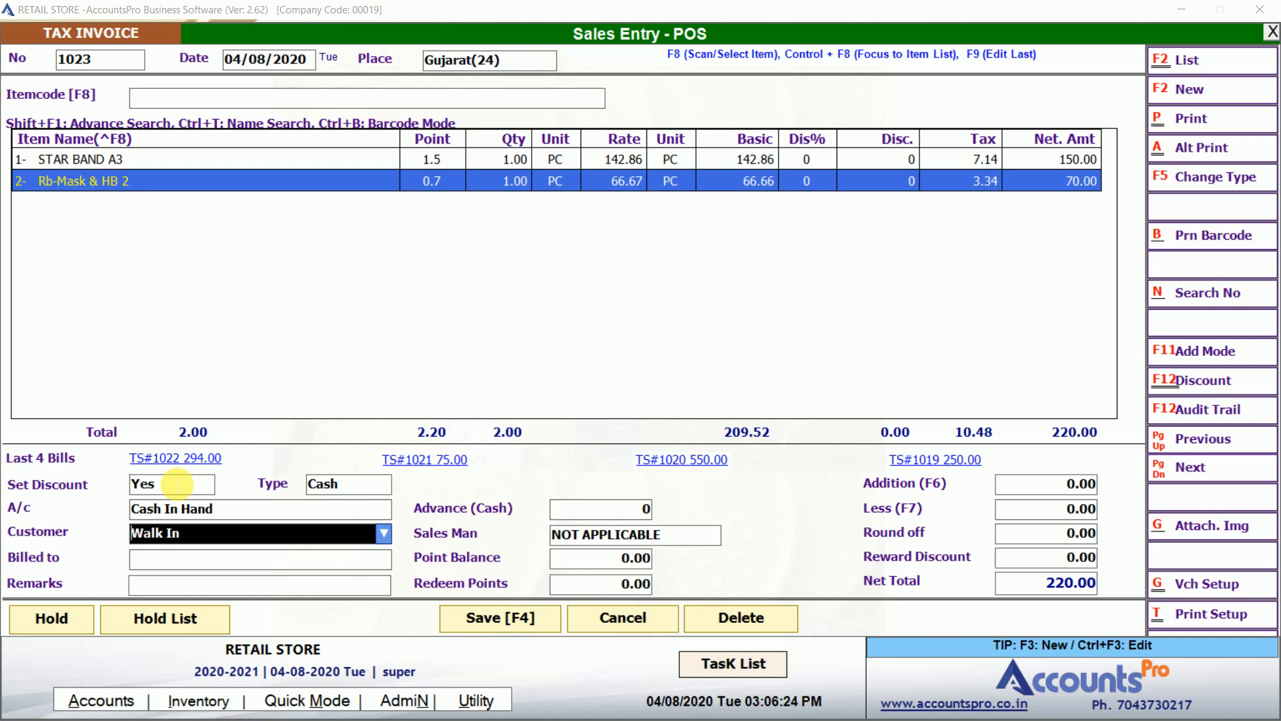
{"action": "key", "text": "alt+Down"}
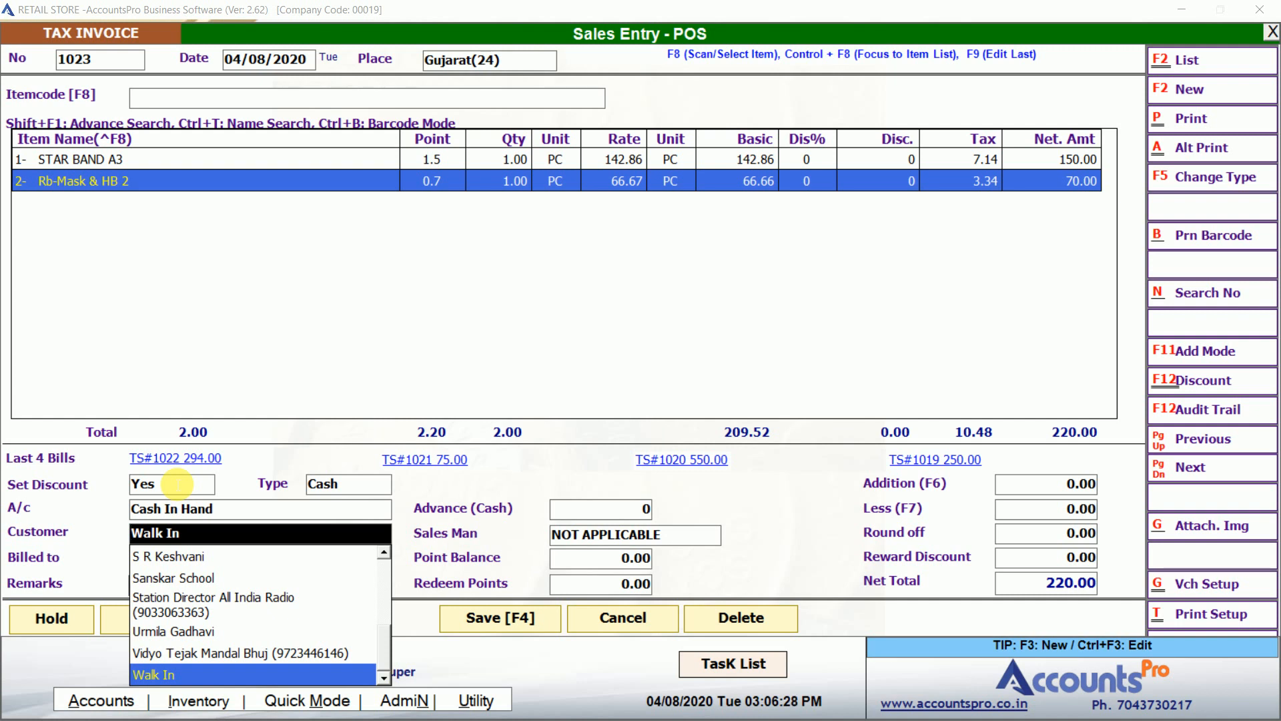
{"action": "key", "text": "F3"}
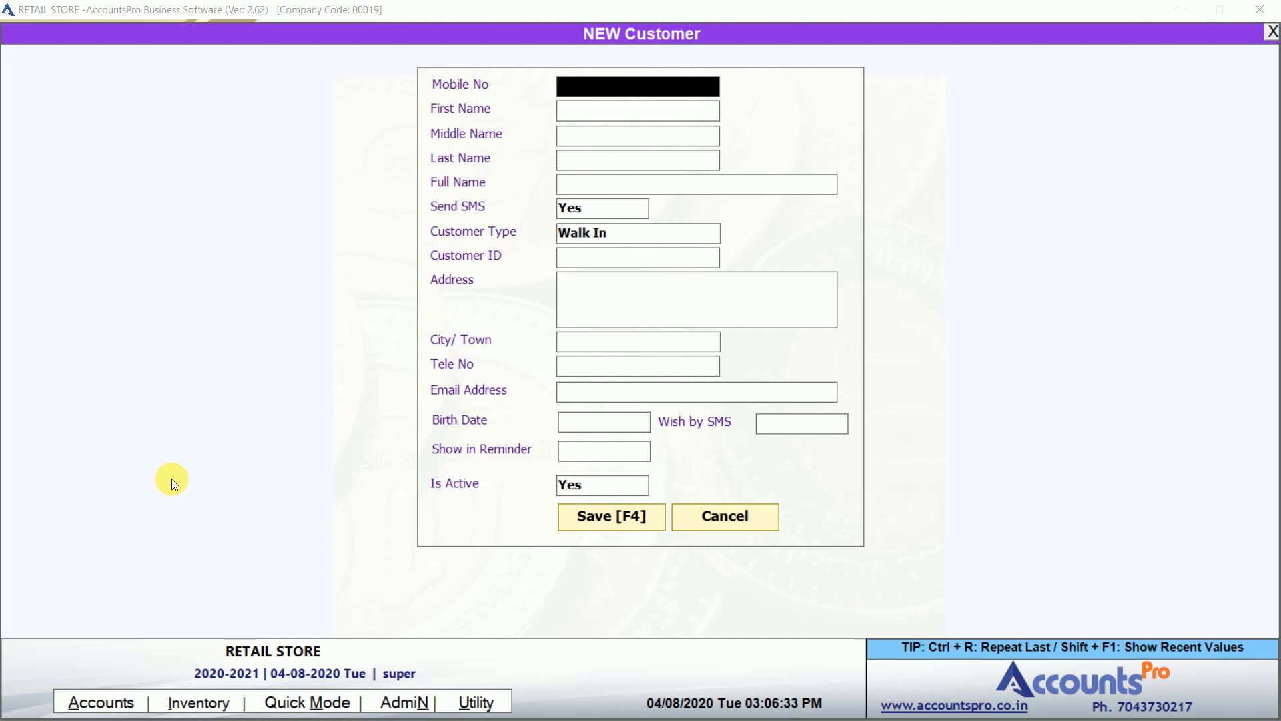
{"action": "key", "text": "Return"}
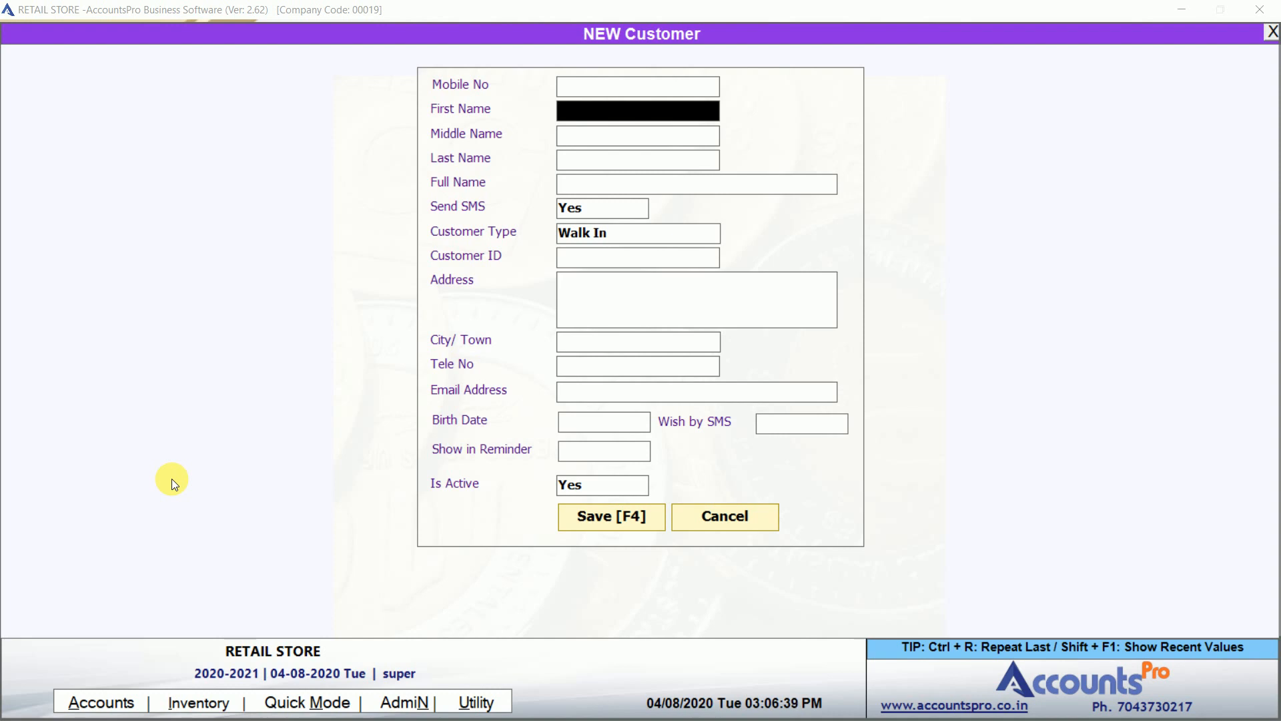
{"action": "key", "text": "Escape"}
{"action": "key", "text": "Return"}
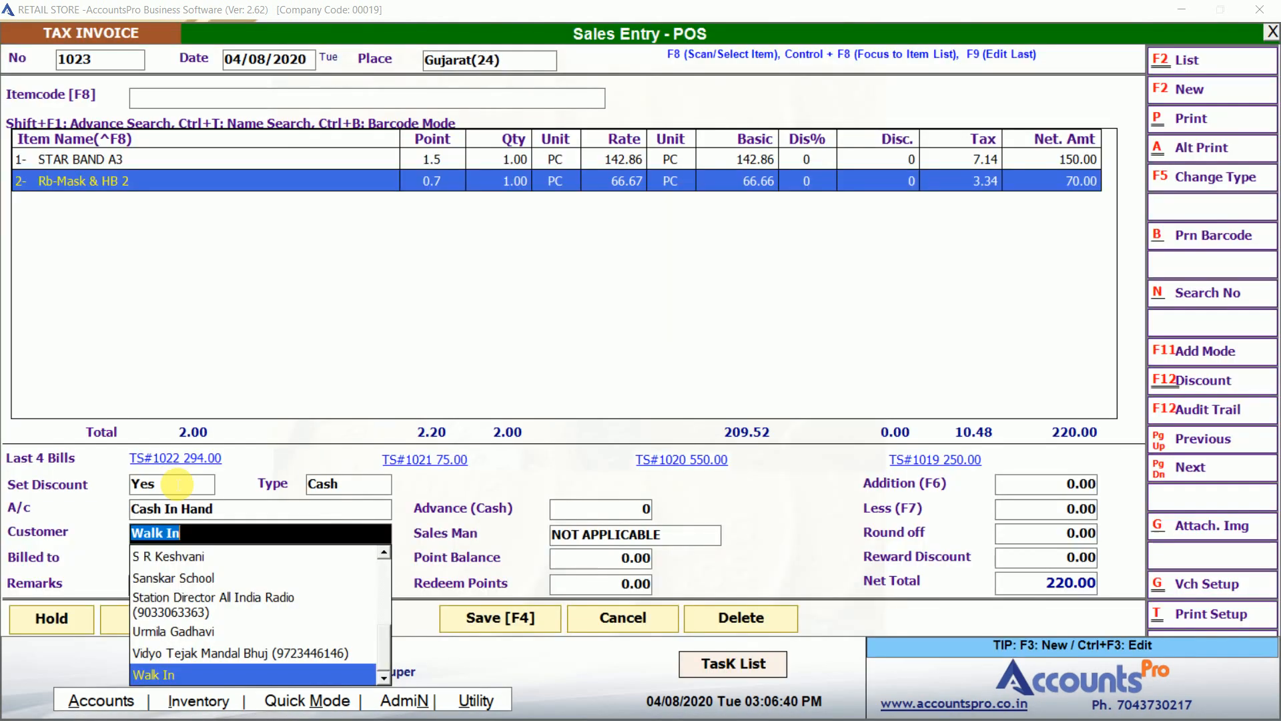
{"action": "key", "text": "Return"}
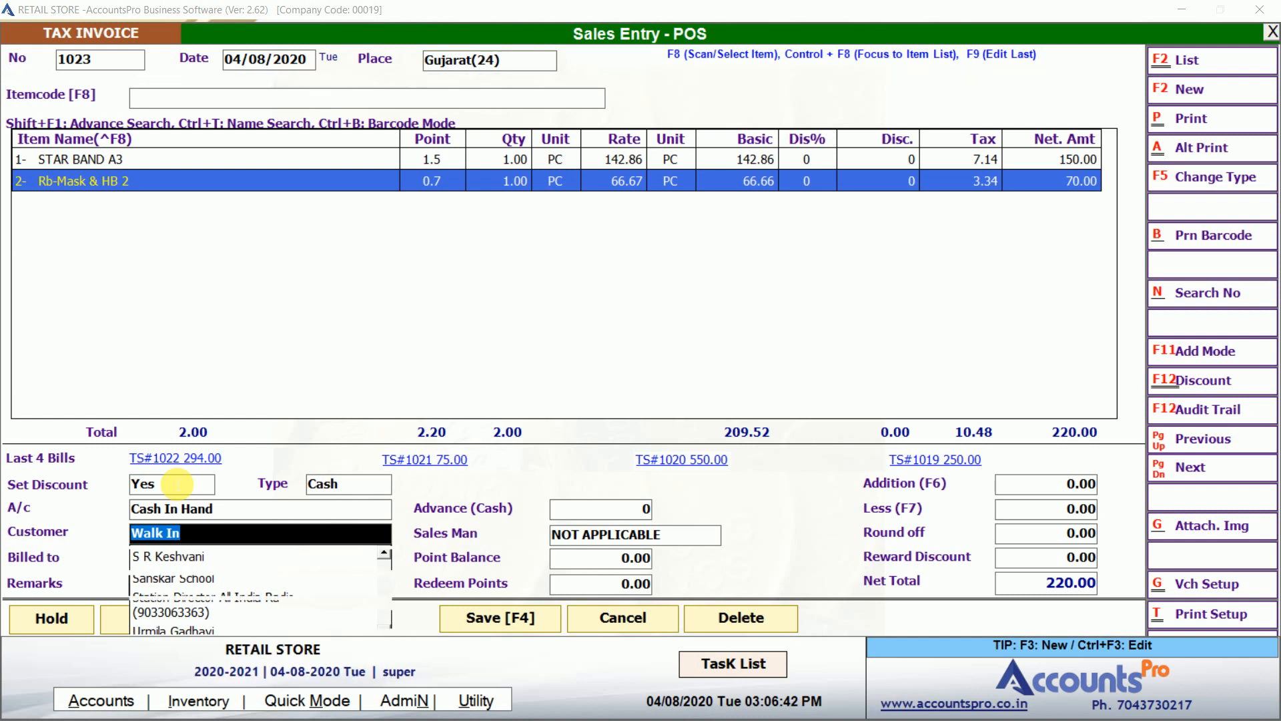
Search the customer list and set a named customer on bill 1023.
{"action": "key", "text": "shift+Tab"}
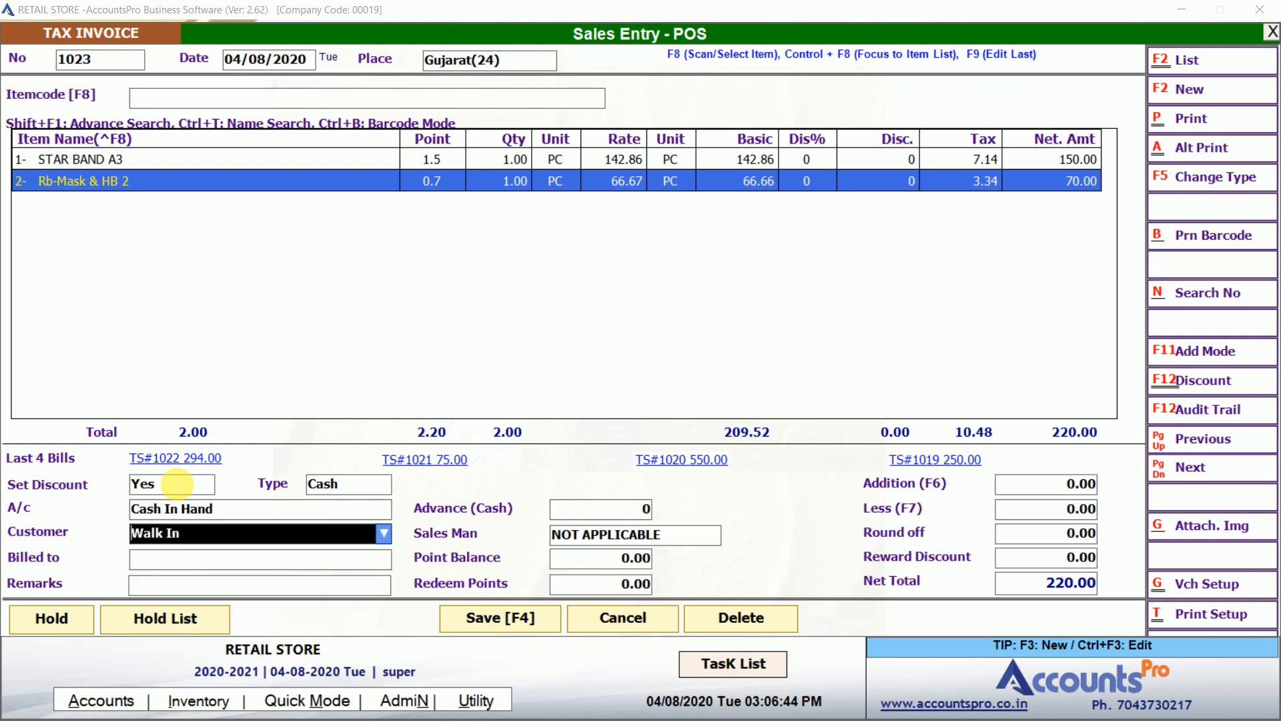
{"action": "type", "text": "a"}
{"action": "key", "text": "Down"}
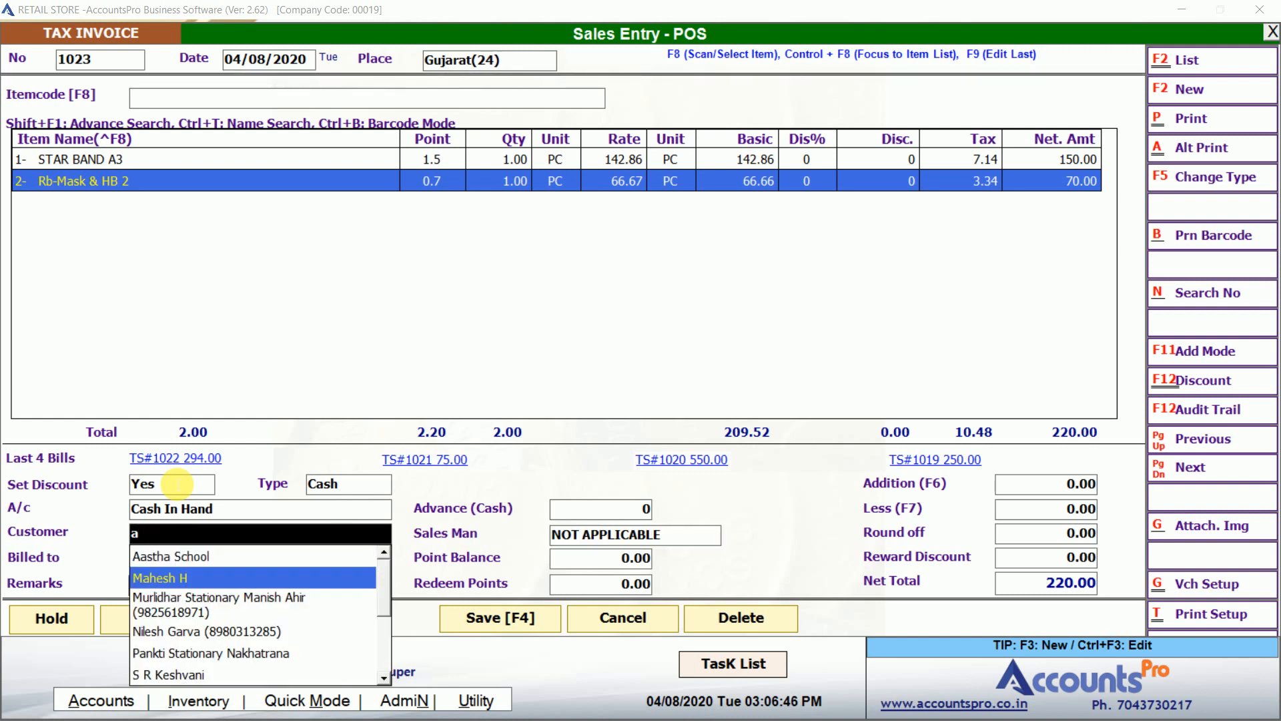
{"action": "key", "text": "Return"}
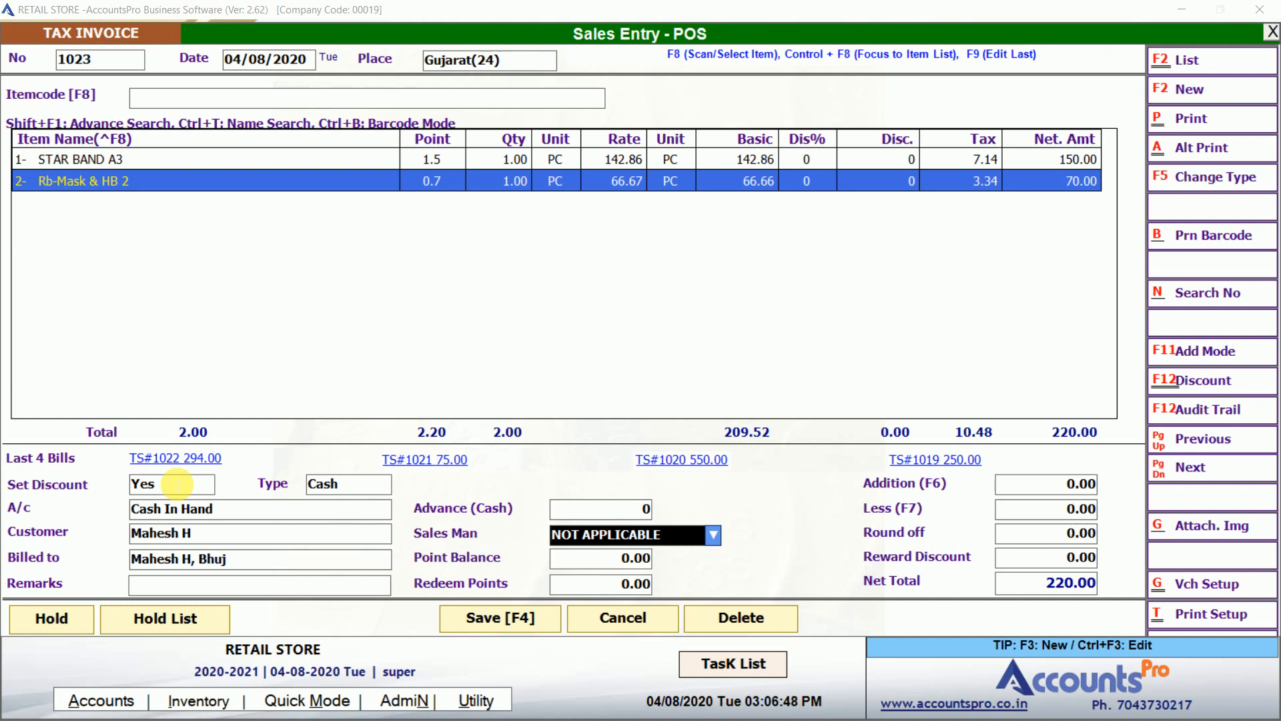
Browse the salesperson list, keep Sales Man as NOT APPLICABLE and move to Redeem Points.
{"action": "key", "text": "Down"}
{"action": "key", "text": "Down"}
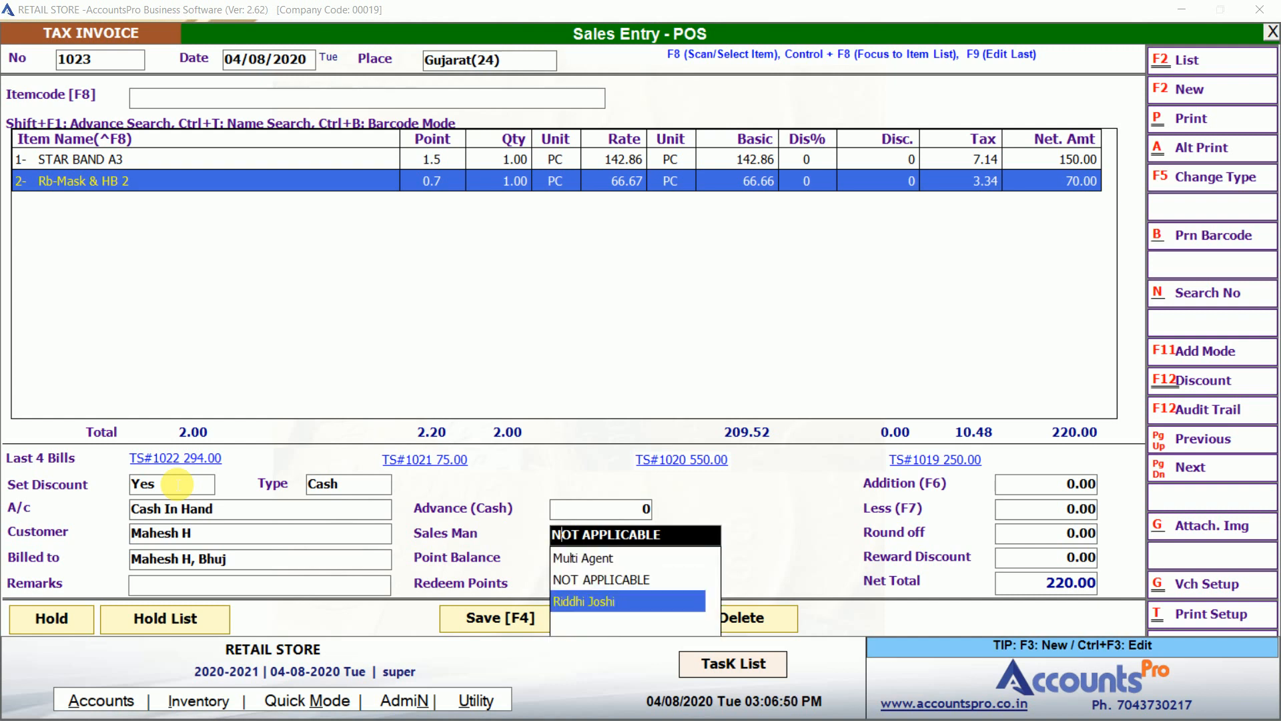
{"action": "key", "text": "Up"}
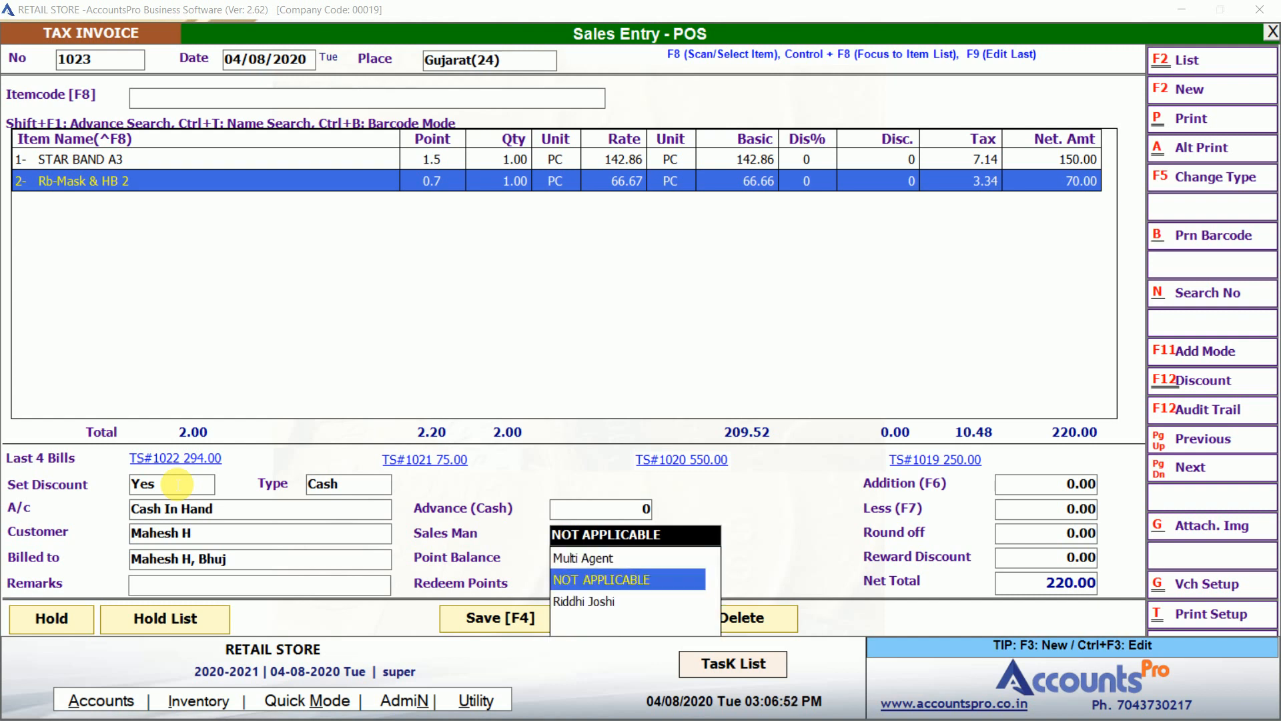
{"action": "key", "text": "Return"}
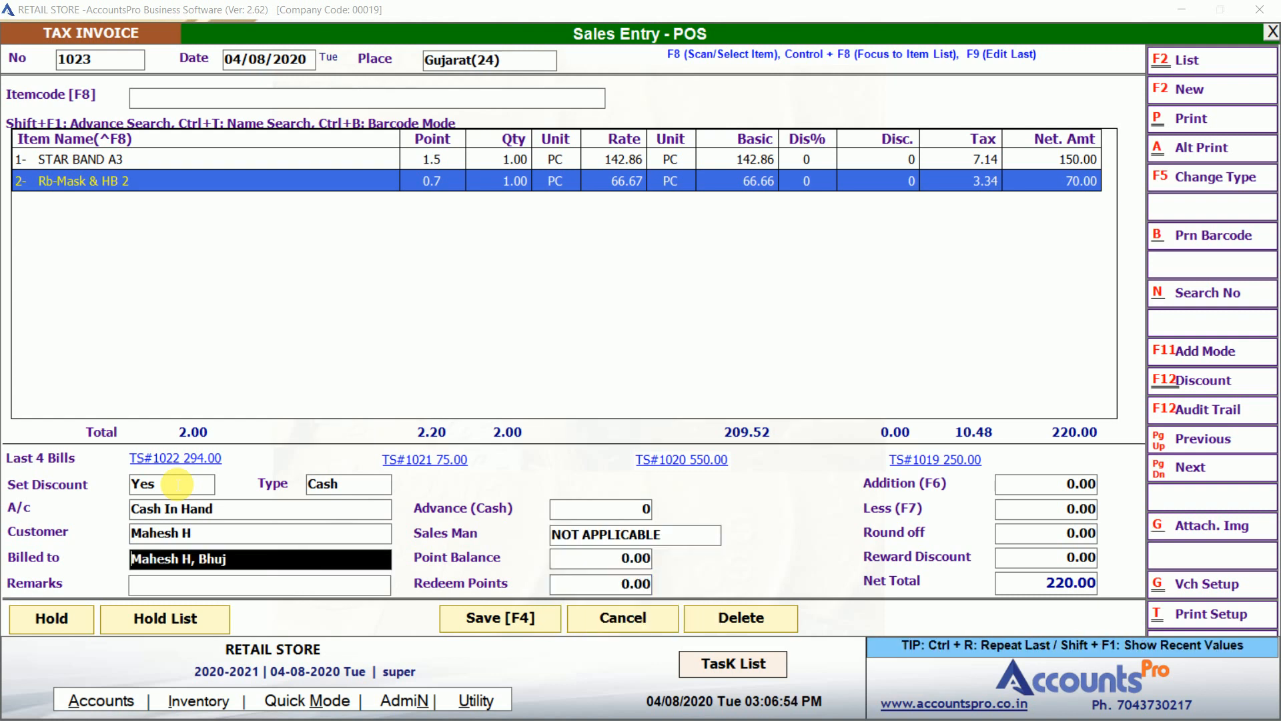
{"action": "key", "text": "Return"}
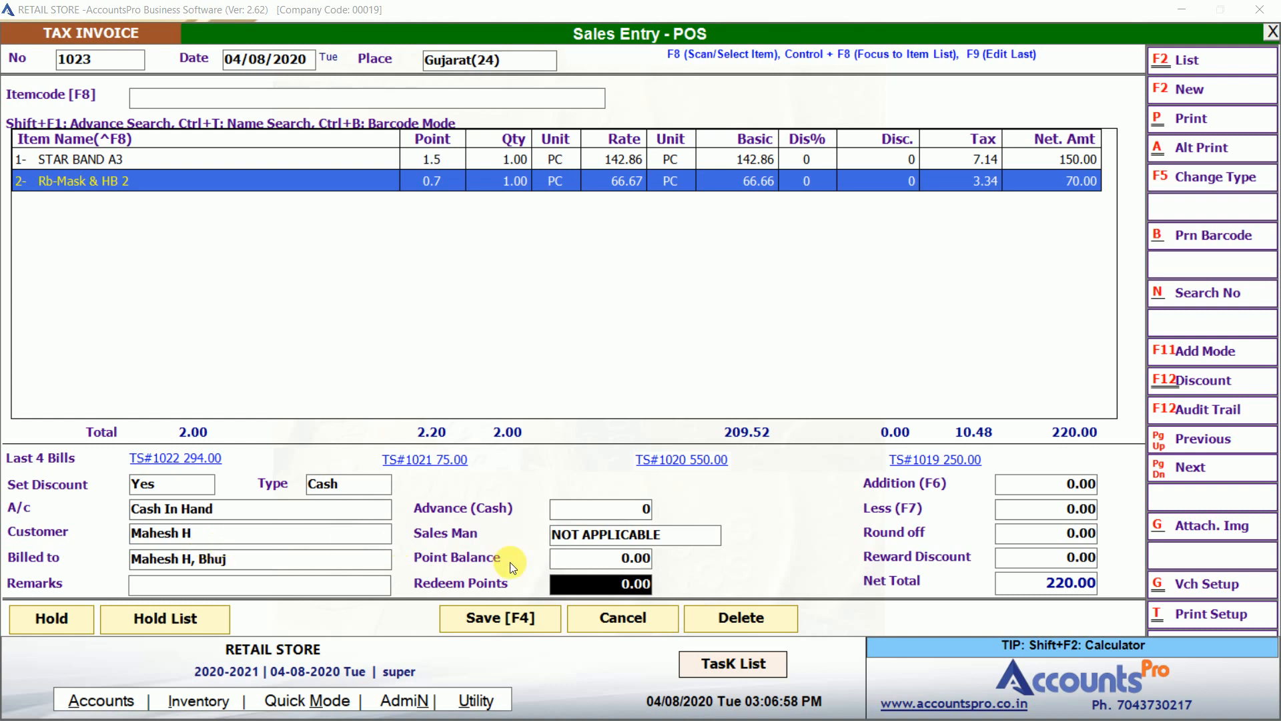
Check the customer's points, then save bill 1023 with 300.00 cash received and confirm printing.
{"action": "left_click", "coordinate": [620, 561]}
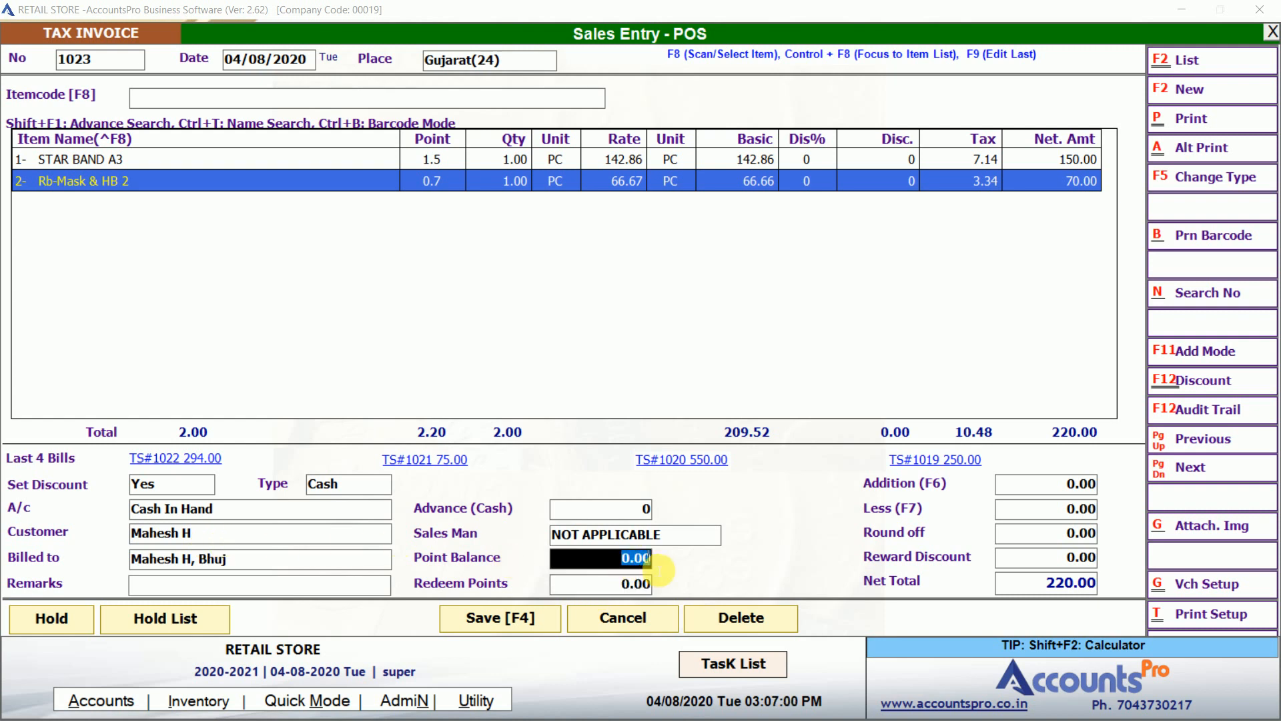
{"action": "left_click", "coordinate": [624, 584]}
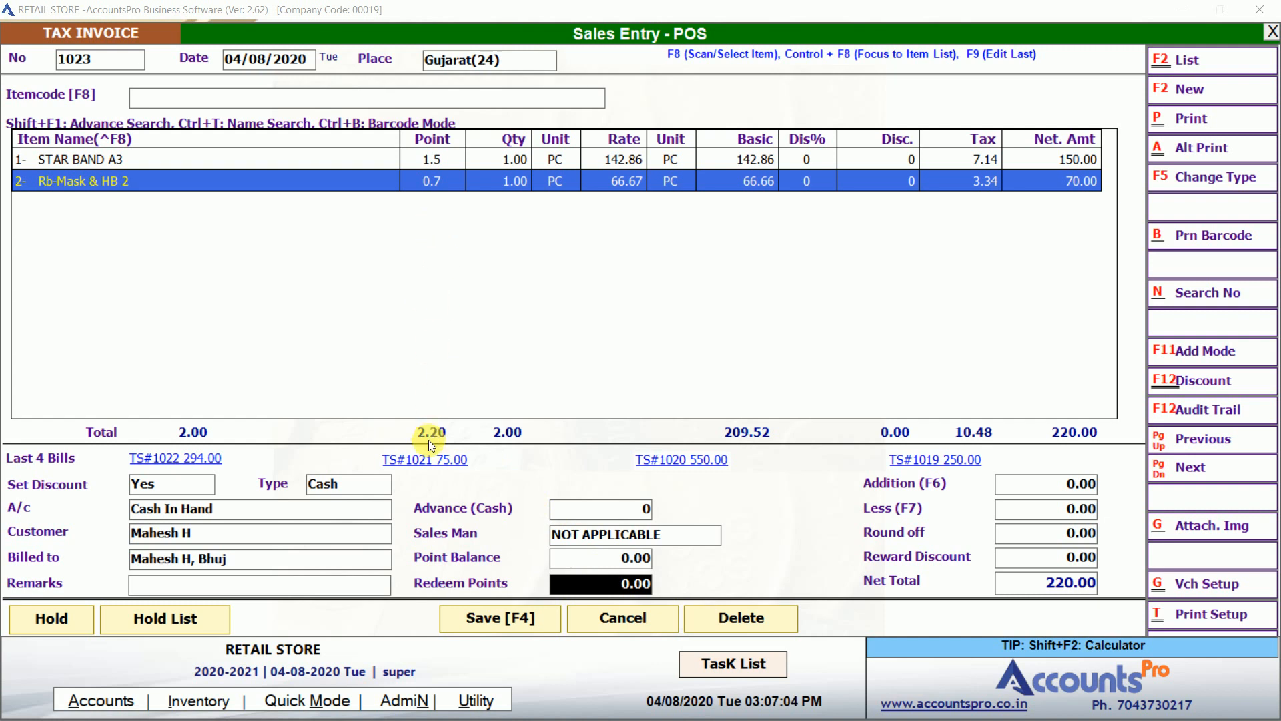
{"action": "key", "text": "F4"}
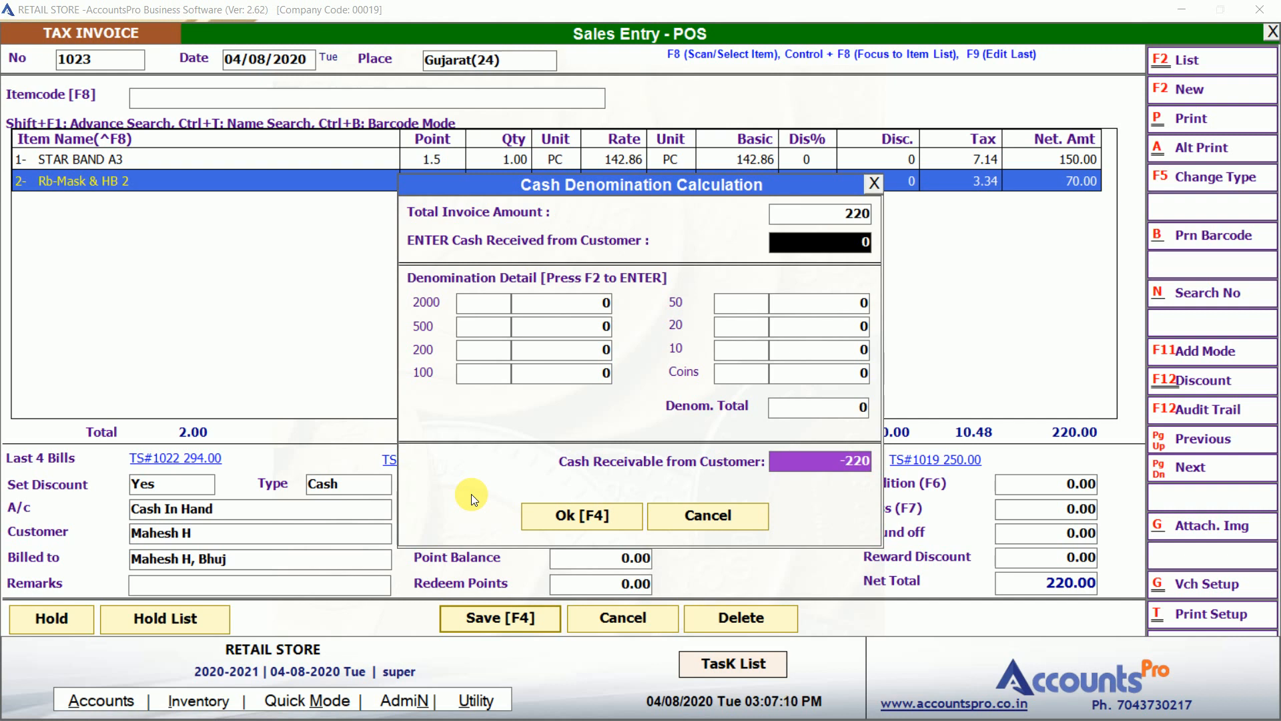
{"action": "type", "text": "300"}
{"action": "key", "text": "Return"}
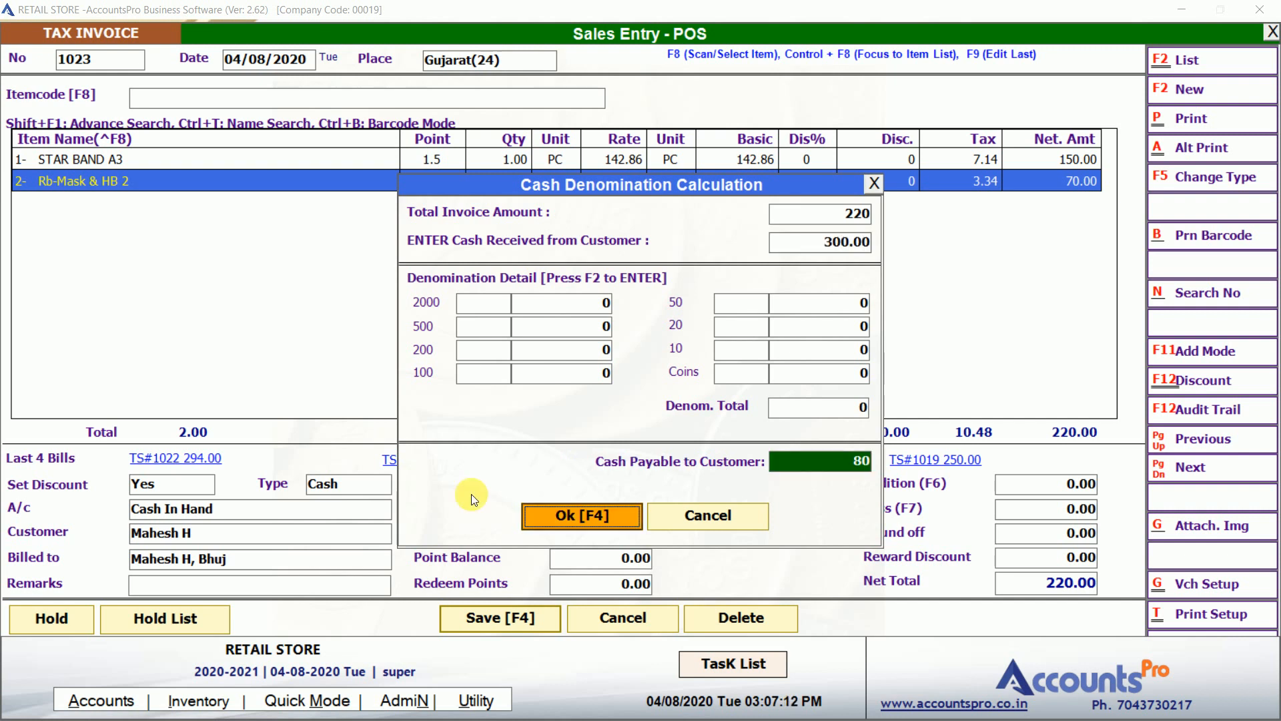
{"action": "left_click", "coordinate": [605, 519]}
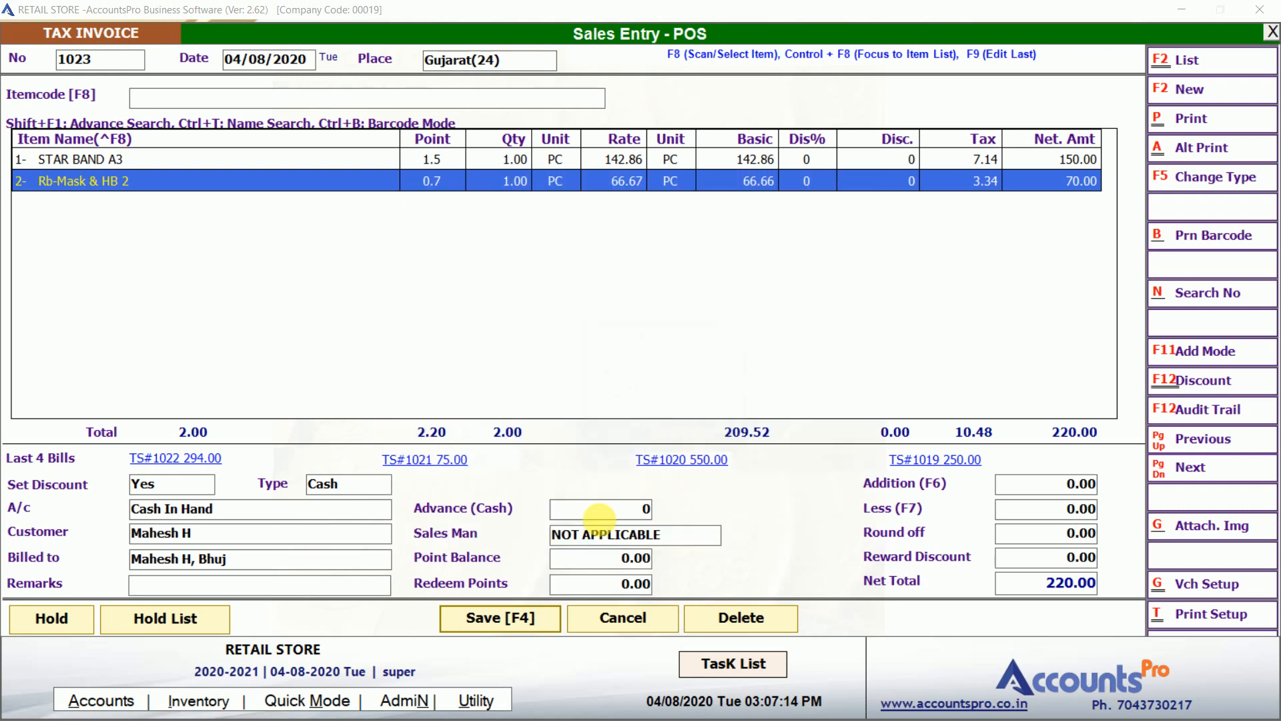
{"action": "left_click", "coordinate": [639, 430]}
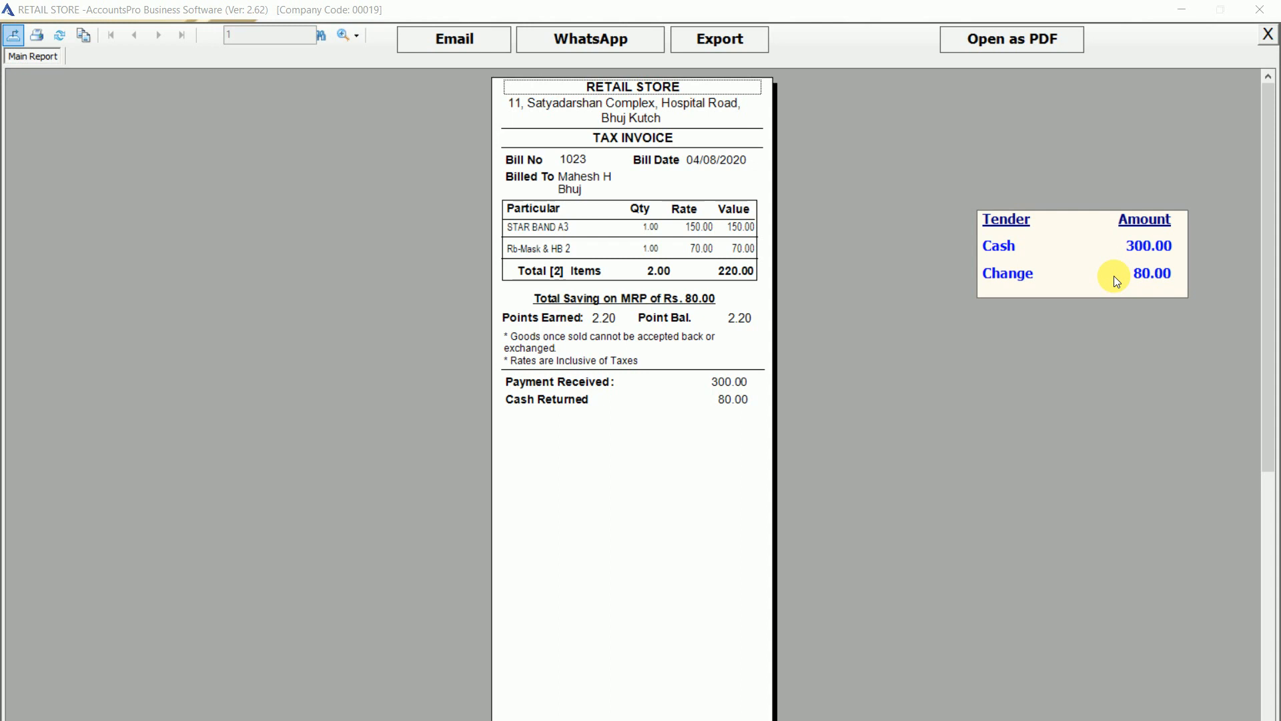
Review the bill 1023 tax invoice, noting the bill number, billed-to details, items, and Email and WhatsApp options, then close it.
{"action": "left_click", "coordinate": [602, 184]}
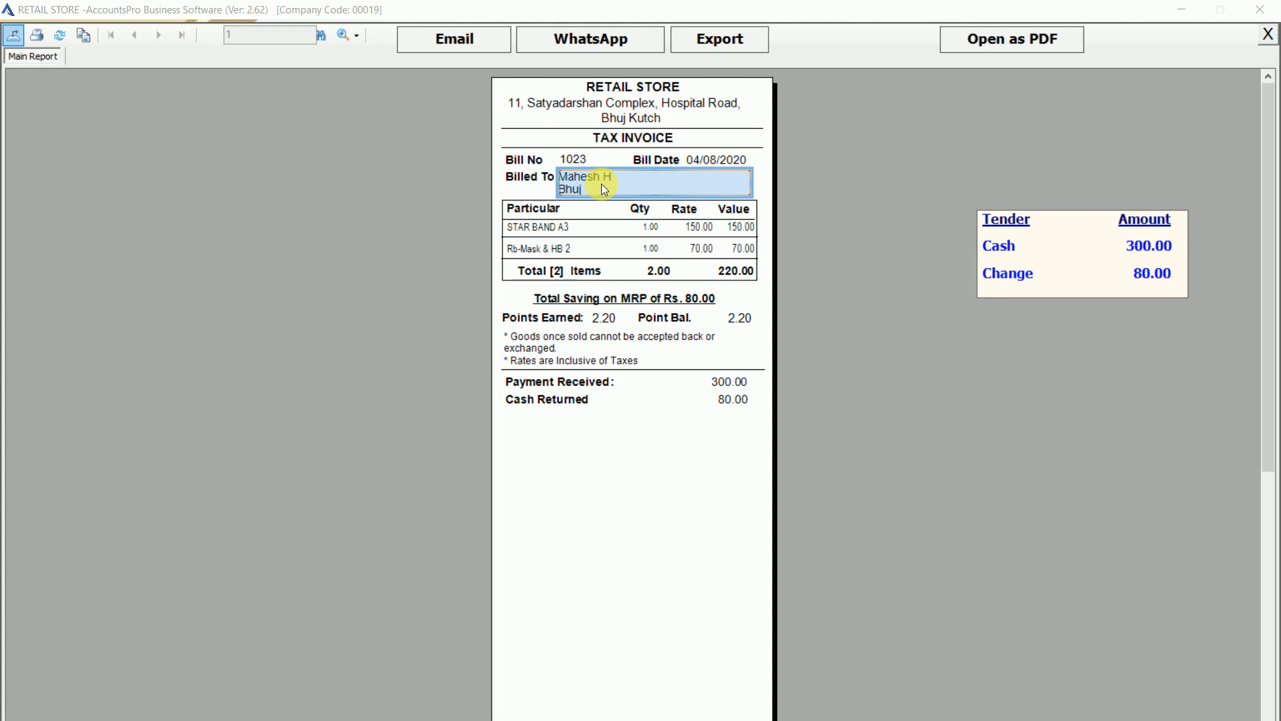
{"action": "left_click", "coordinate": [623, 136]}
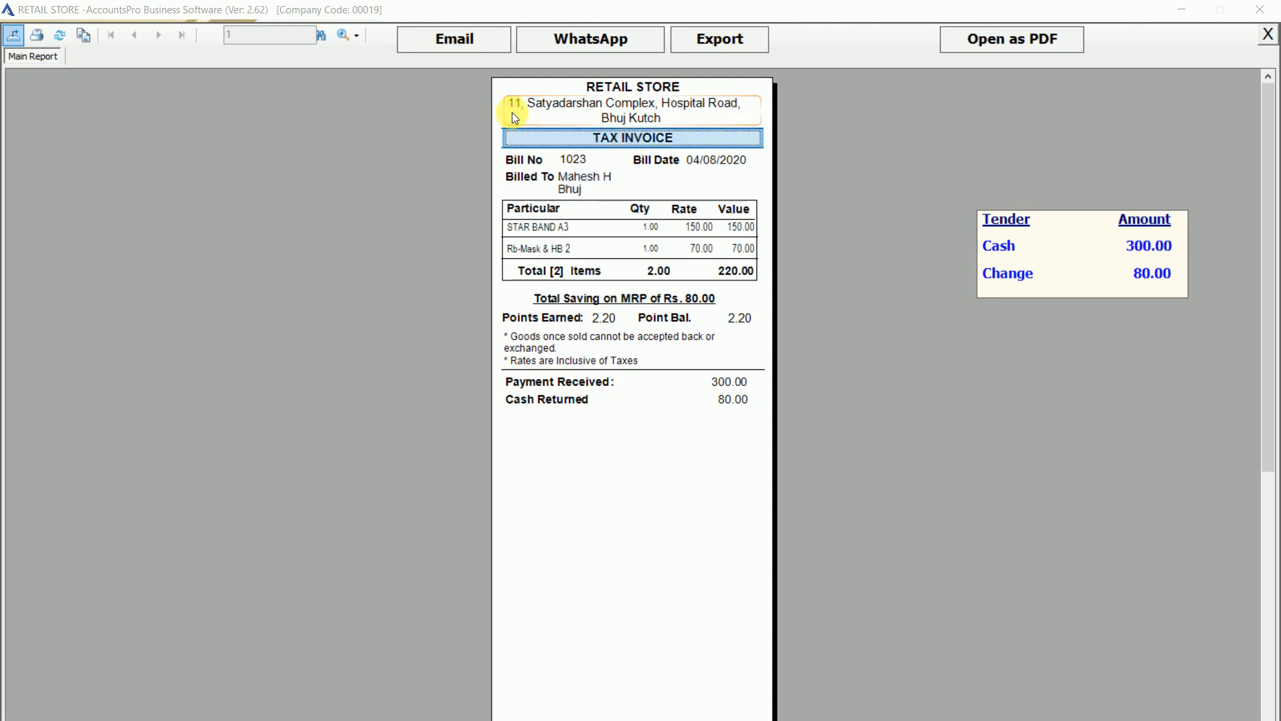
{"action": "left_click", "coordinate": [464, 41]}
{"action": "left_click", "coordinate": [588, 44]}
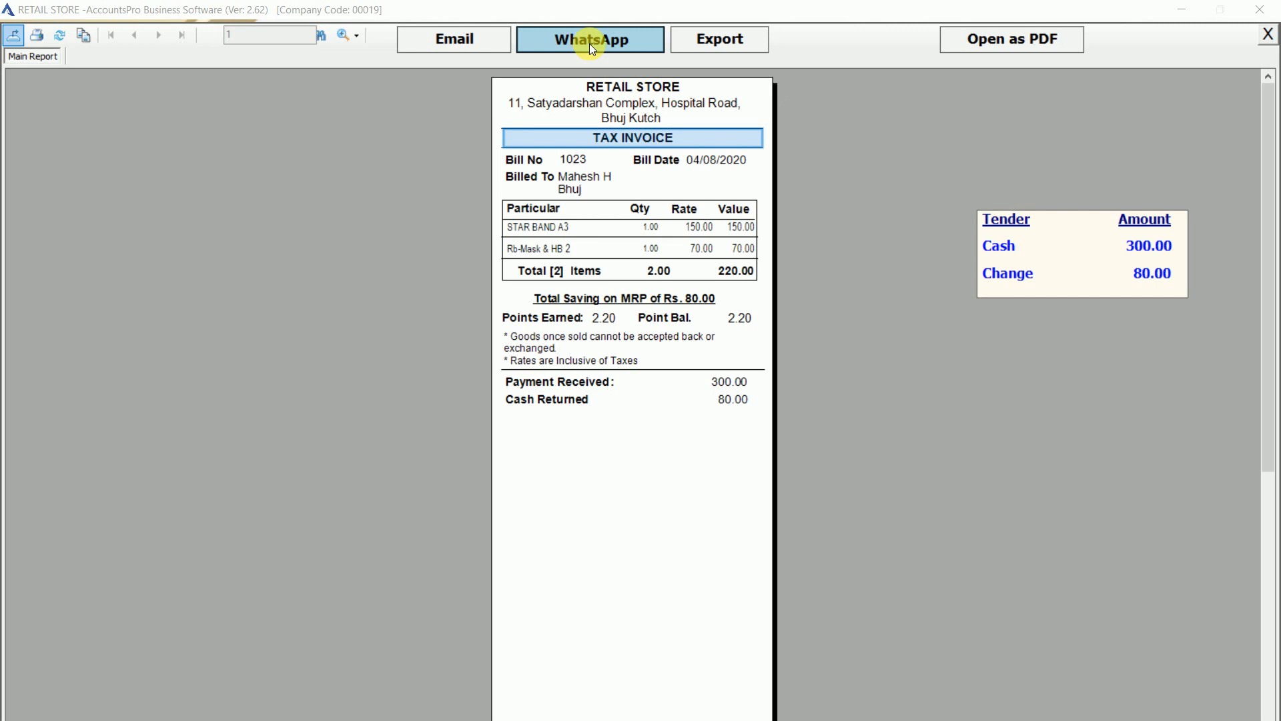
{"action": "left_click", "coordinate": [587, 149]}
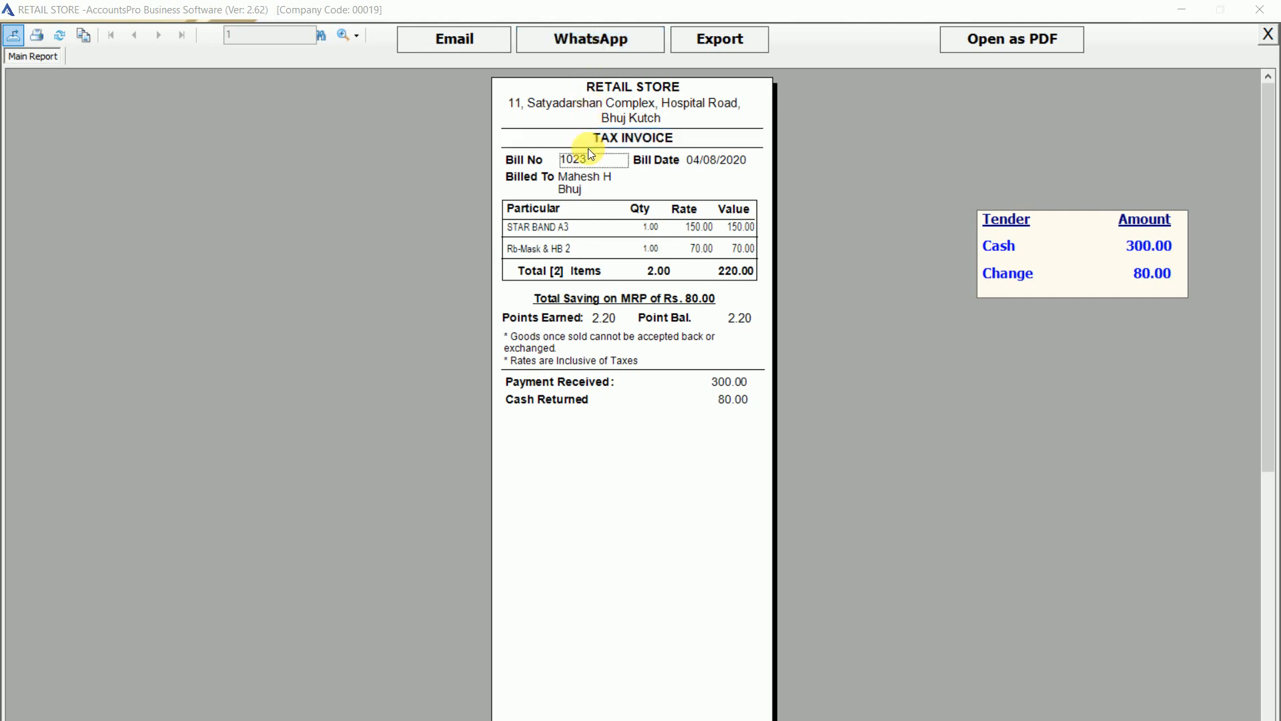
{"action": "left_click", "coordinate": [586, 166]}
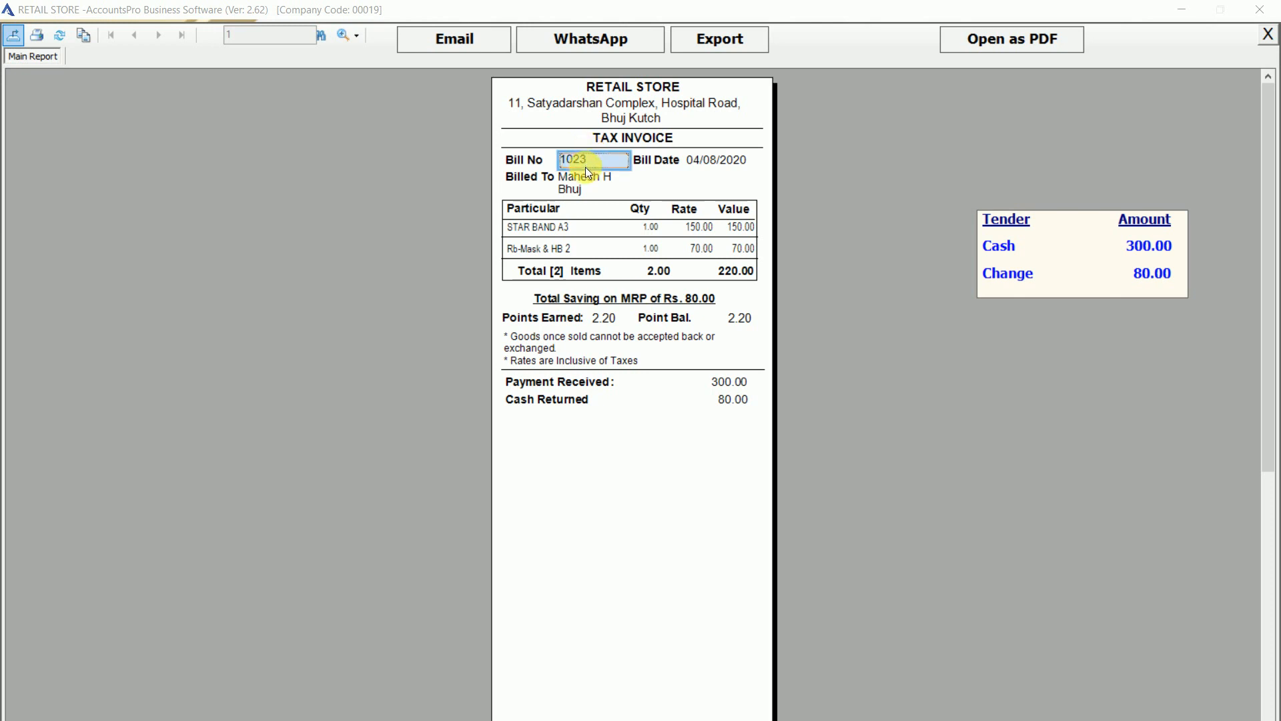
{"action": "left_click", "coordinate": [586, 188]}
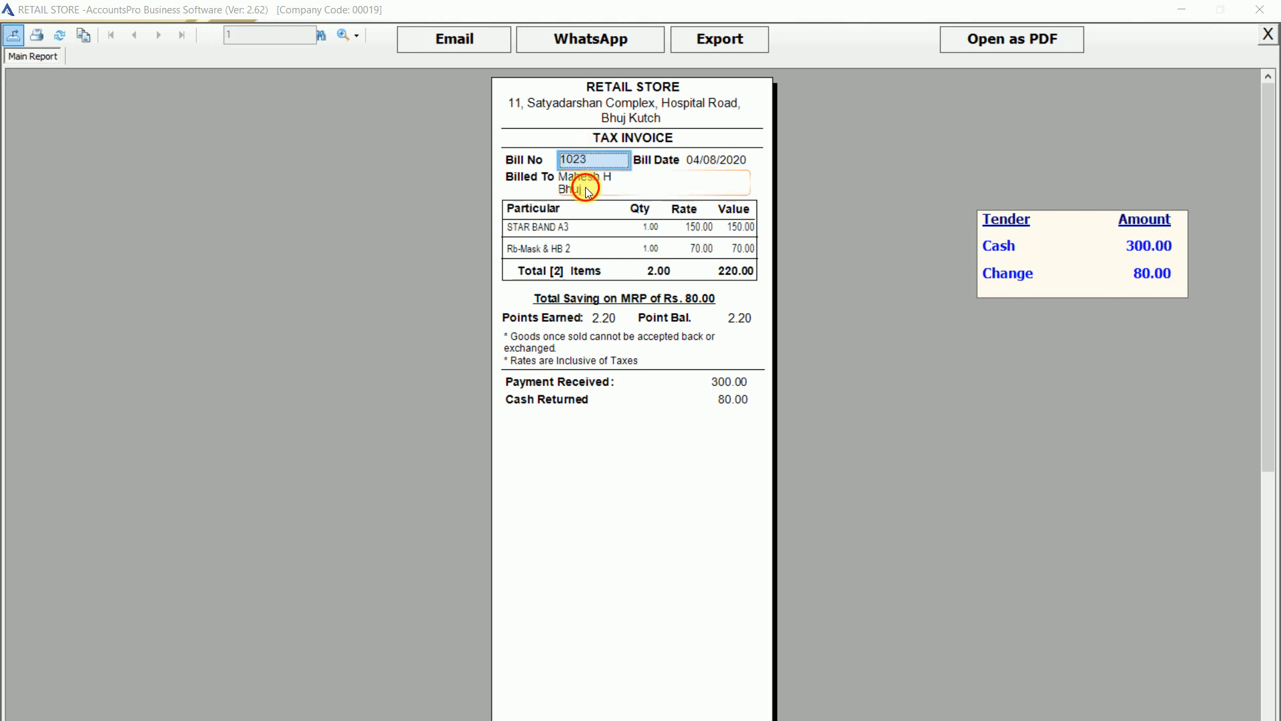
{"action": "left_click", "coordinate": [559, 227]}
{"action": "key", "text": "Return"}
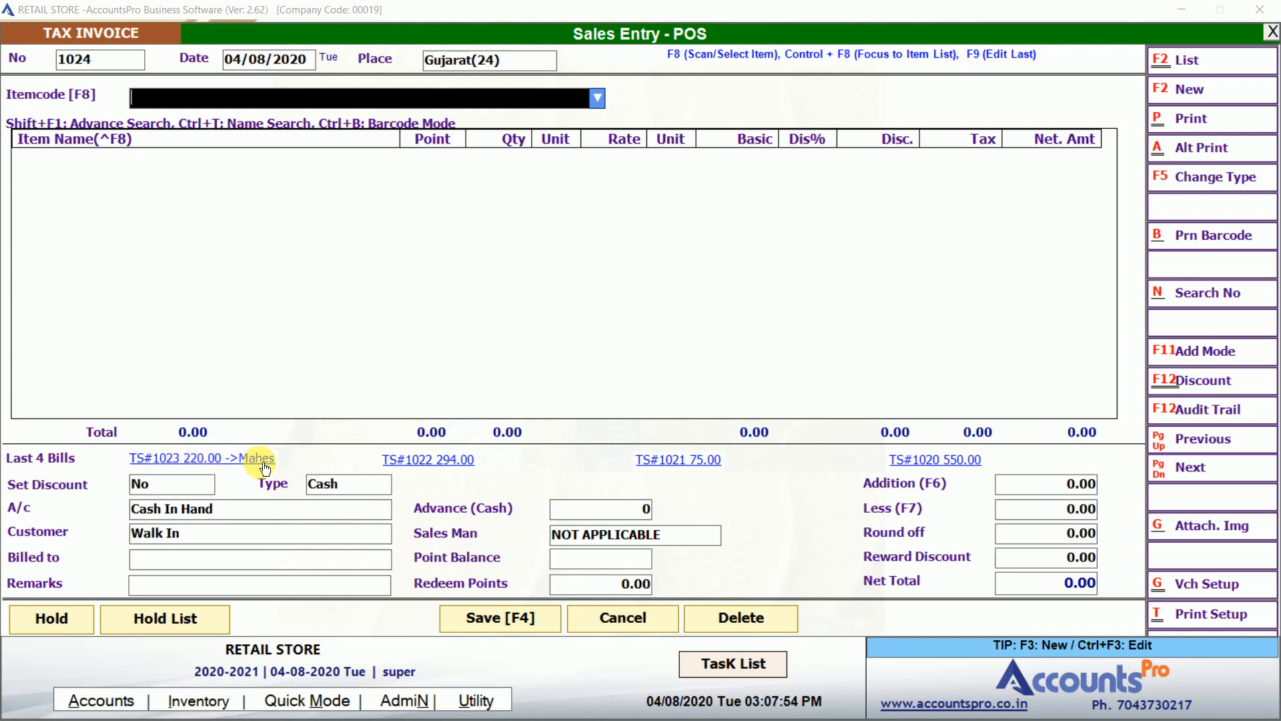
Add three Abh Bagpack A152 lines to bill 1024 via the 'ka' item search.
{"action": "type", "text": "ka"}
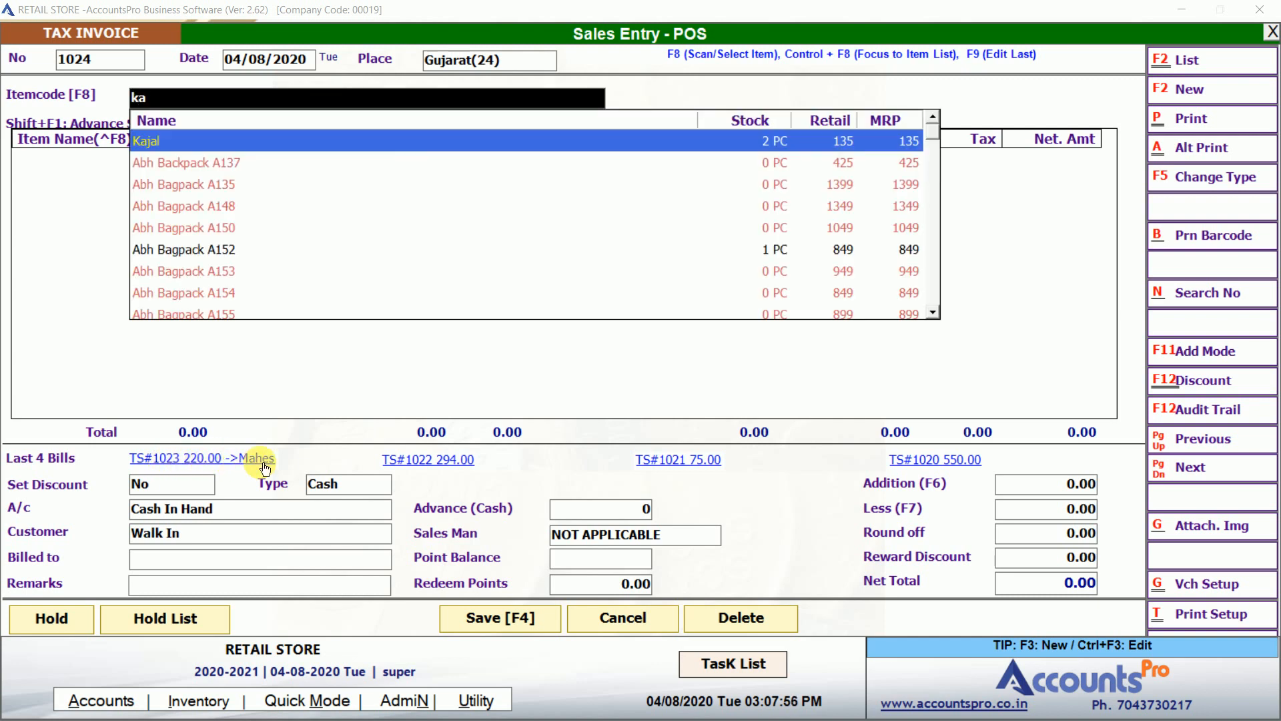
{"action": "key", "text": "Down"}
{"action": "key", "text": "Down"}
{"action": "key", "text": "Down"}
{"action": "key", "text": "Down"}
{"action": "key", "text": "Down"}
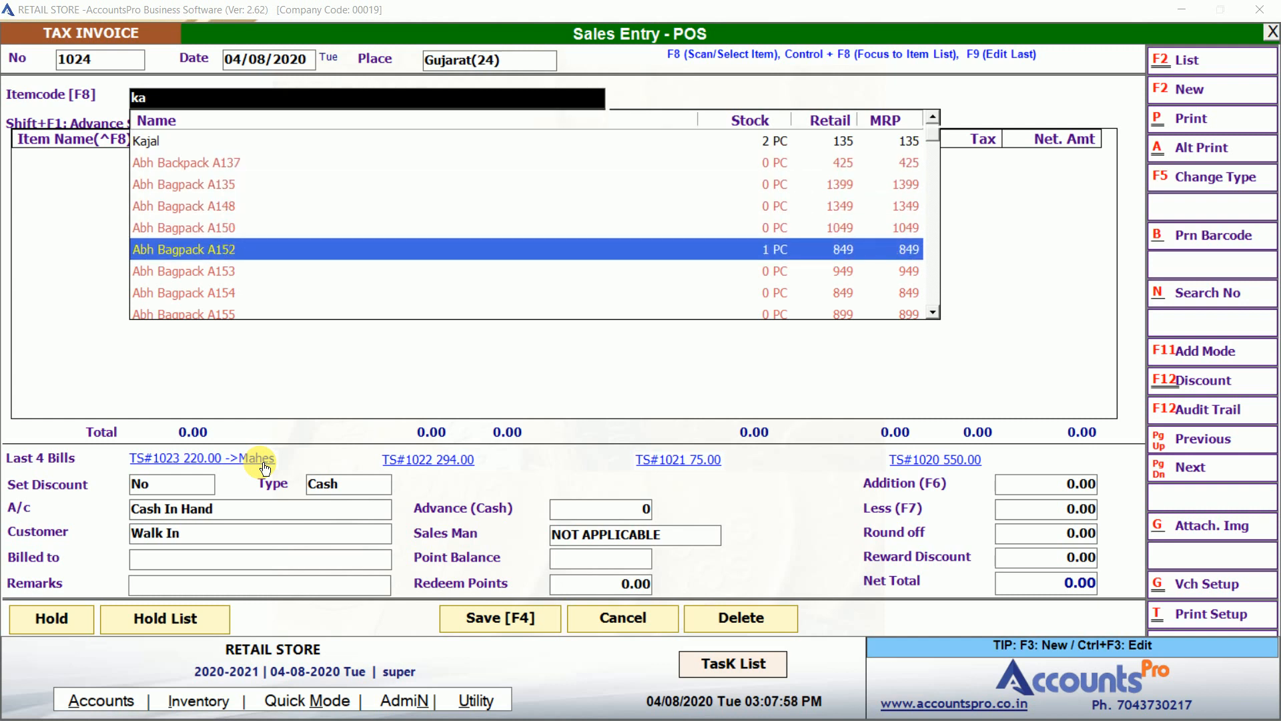
{"action": "key", "text": "Return"}
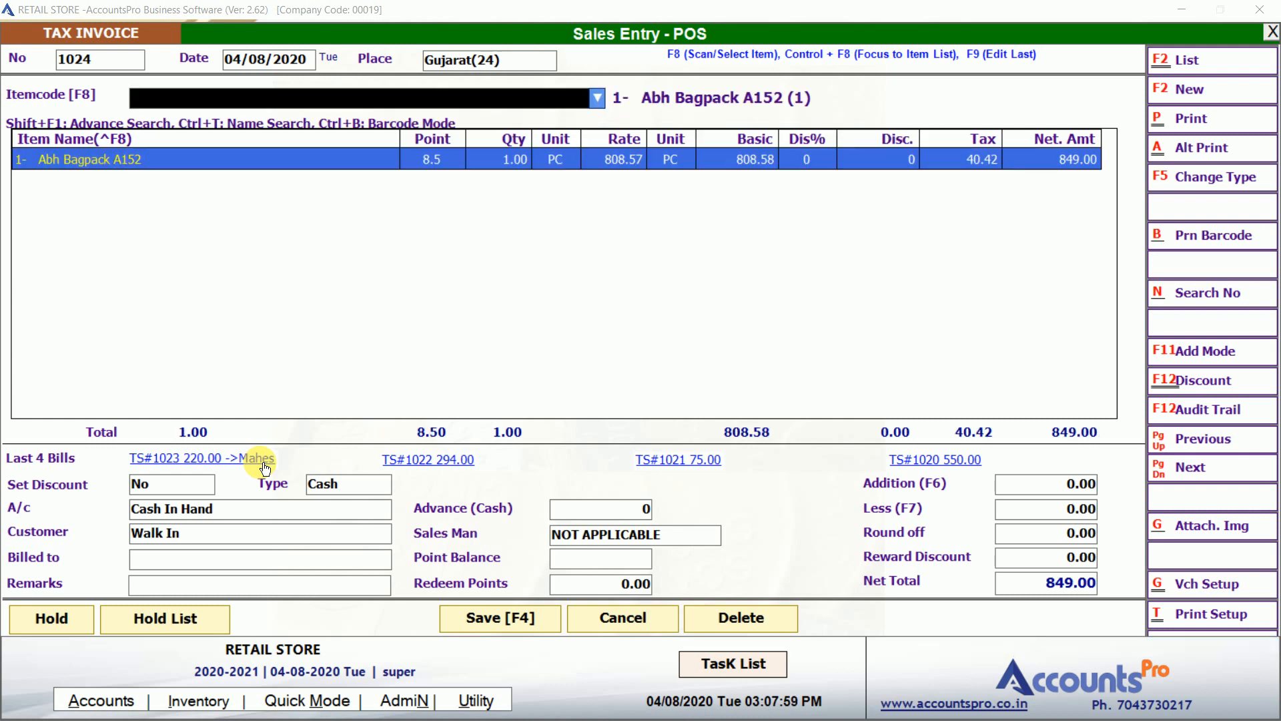
{"action": "key", "text": "Return"}
{"action": "key", "text": "Return"}
{"action": "key", "text": "Escape"}
{"action": "key", "text": "Return"}
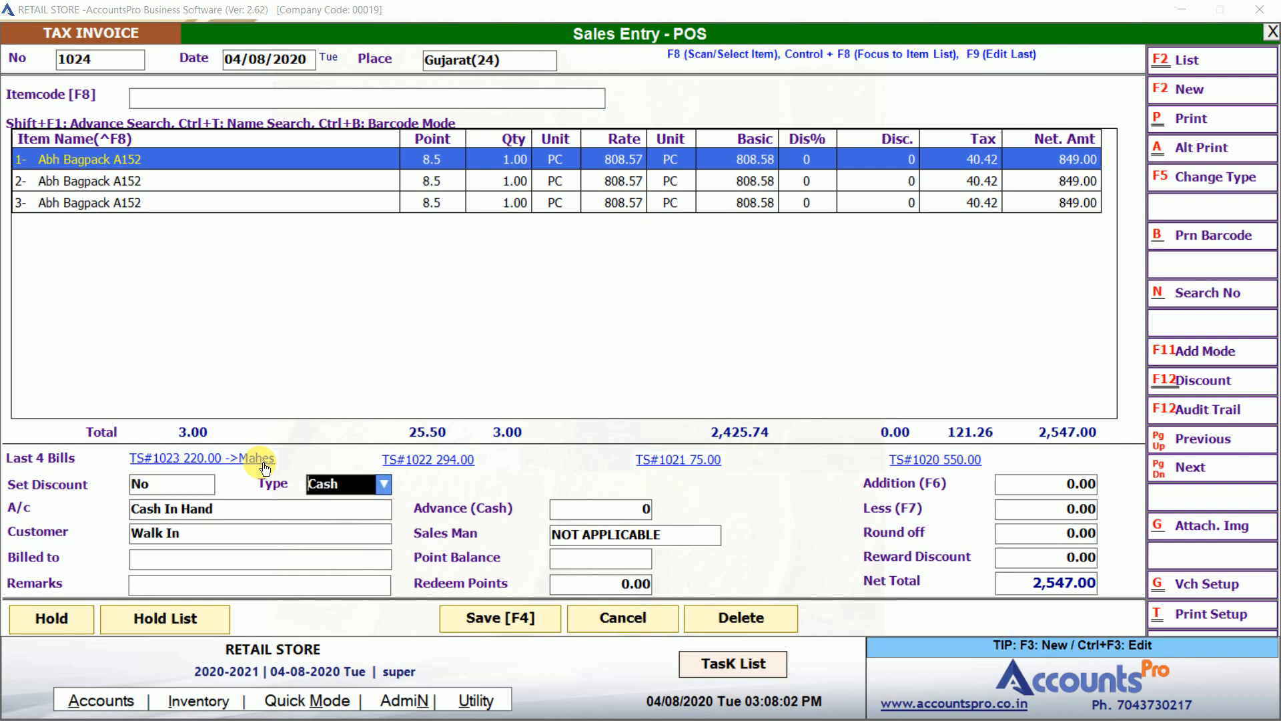
{"action": "key", "text": "Return"}
Select the registered customer and redeem 2 points, bringing the net total to 2,545.00.
{"action": "key", "text": "Return"}
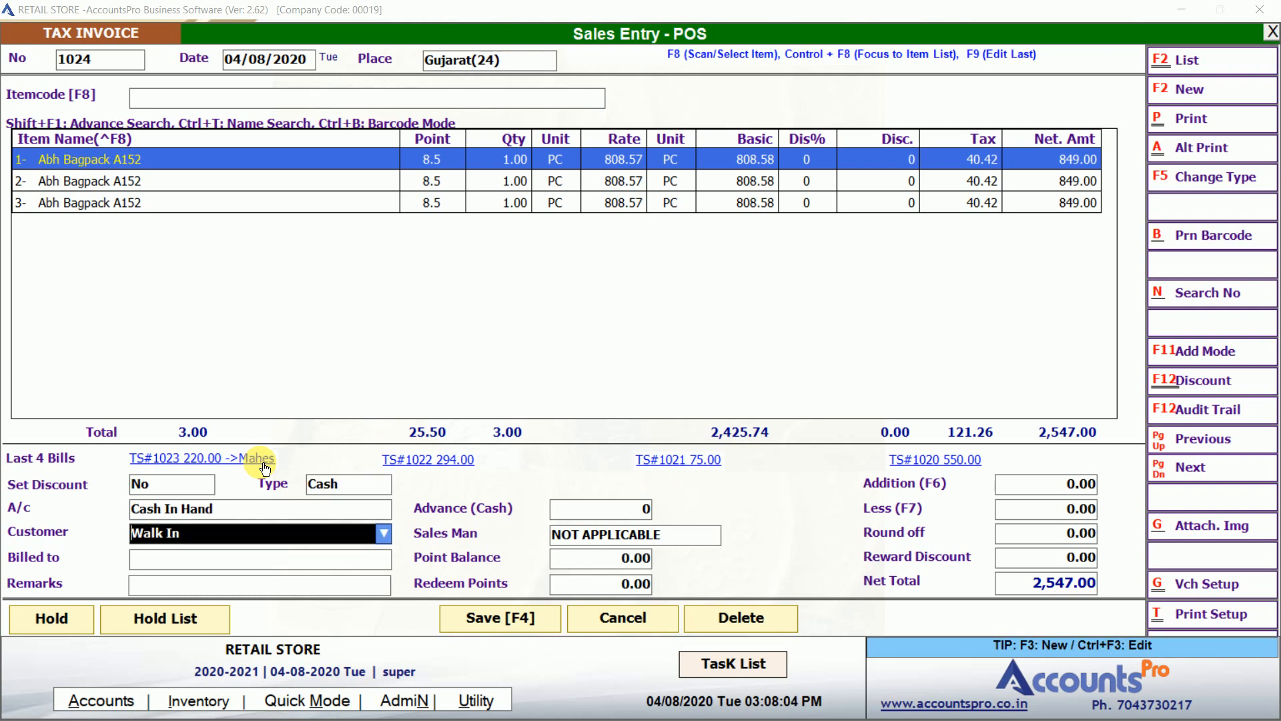
{"action": "type", "text": "mah"}
{"action": "key", "text": "Return"}
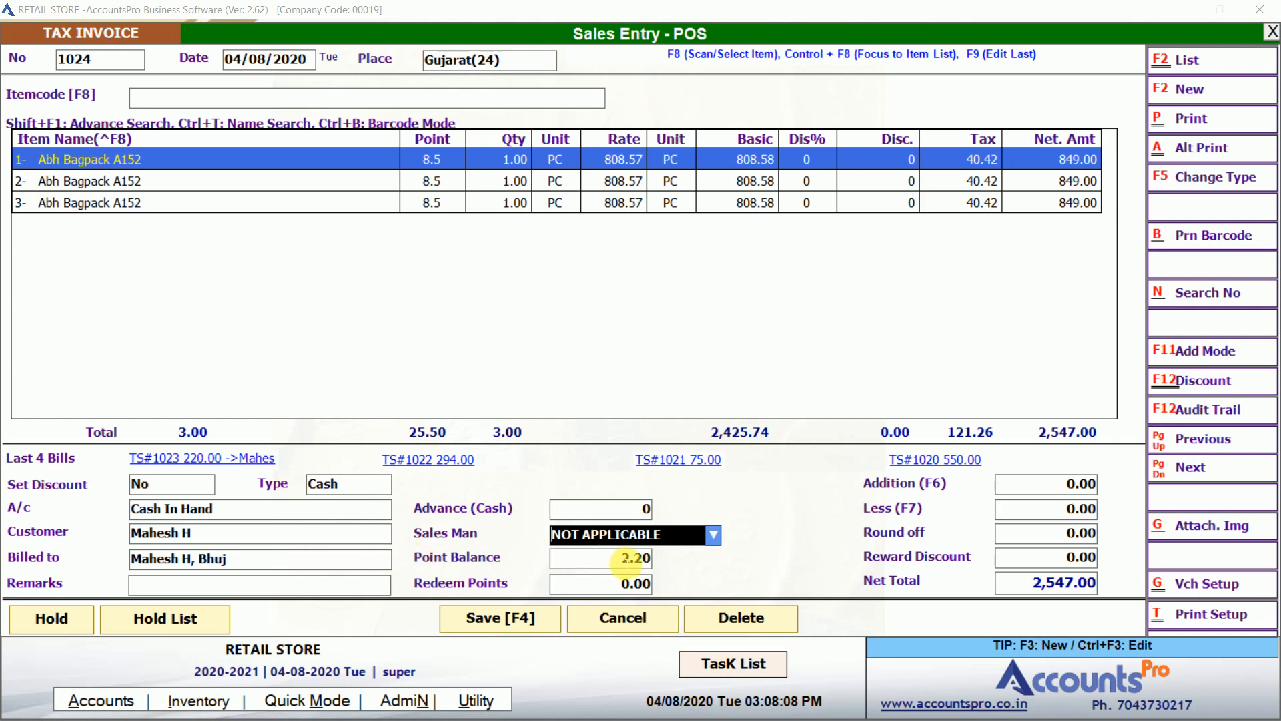
{"action": "key", "text": "Return"}
{"action": "key", "text": "Return"}
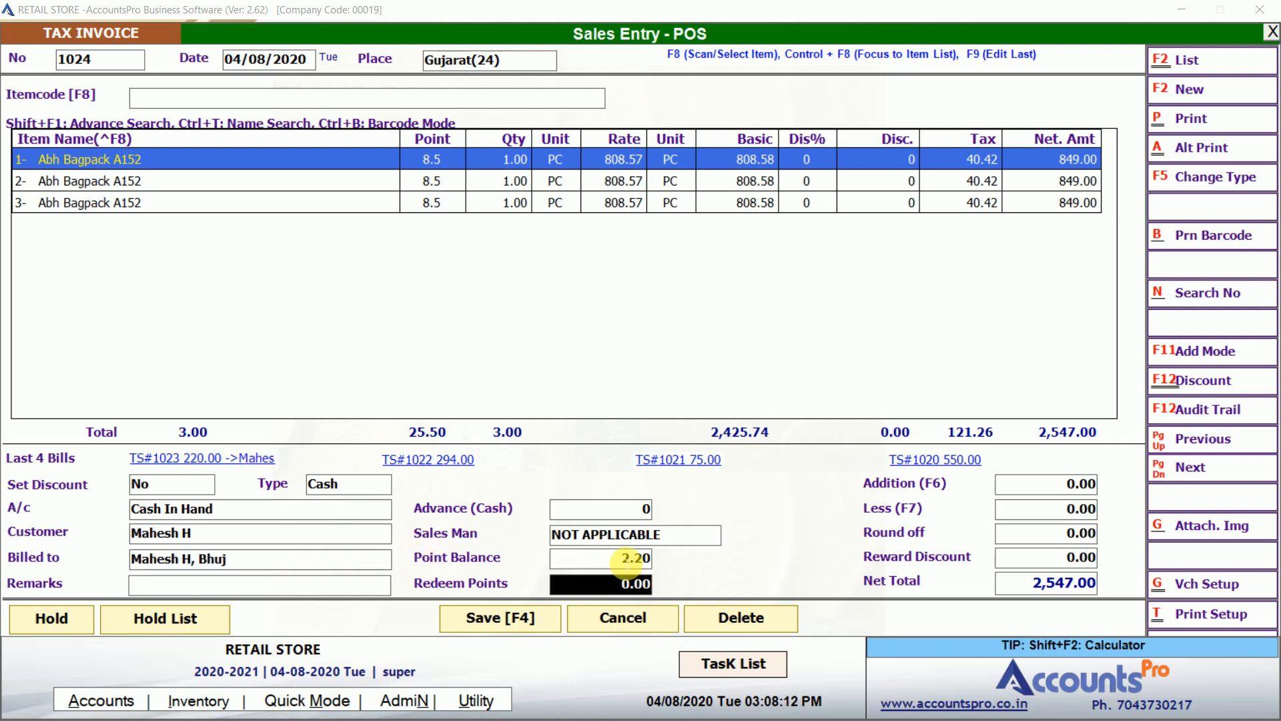
{"action": "type", "text": "2"}
{"action": "key", "text": "Return"}
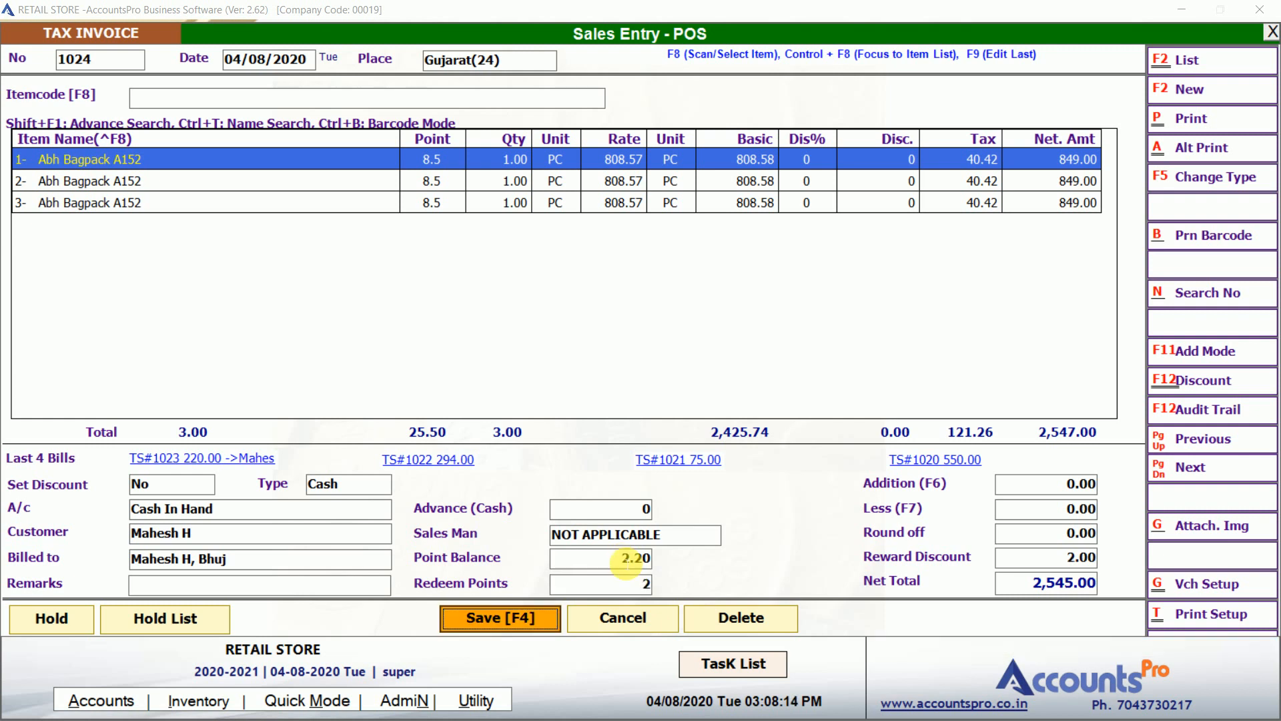
{"action": "left_click", "coordinate": [1092, 558]}
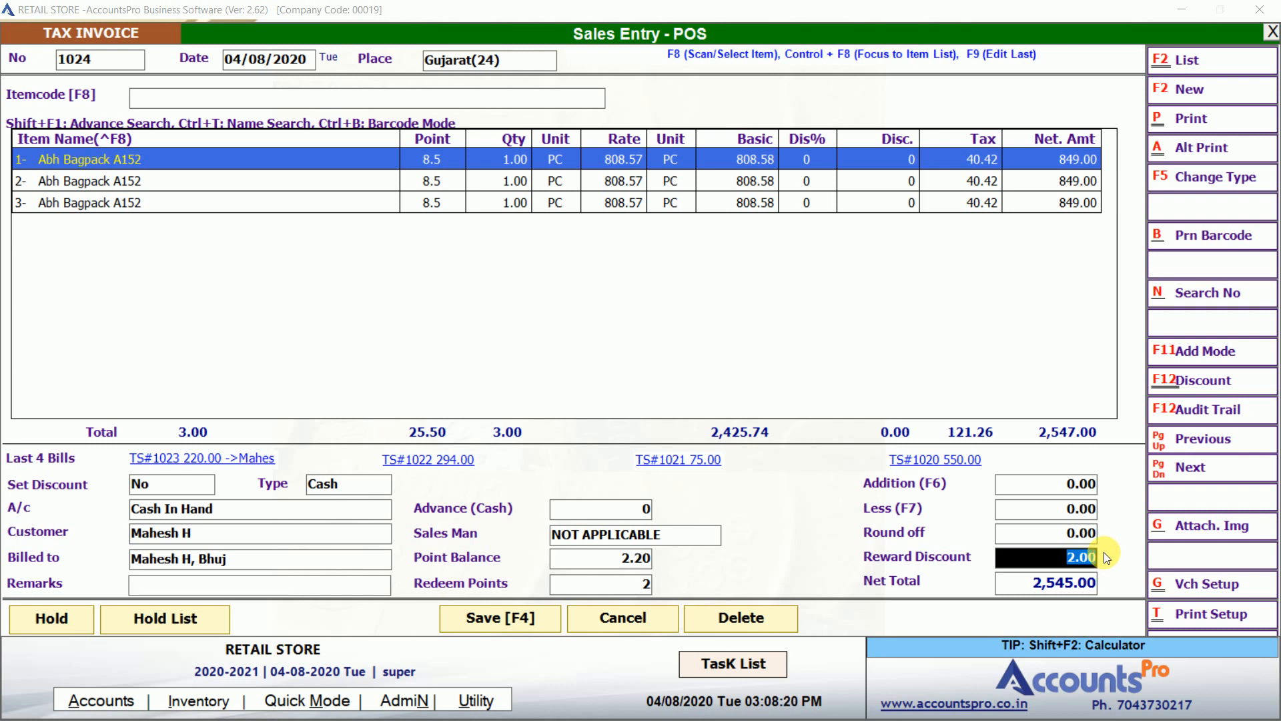
Save bill 1024 with 2,600.00 cash received (55.00 change) and close the receipt preview.
{"action": "left_click", "coordinate": [527, 615]}
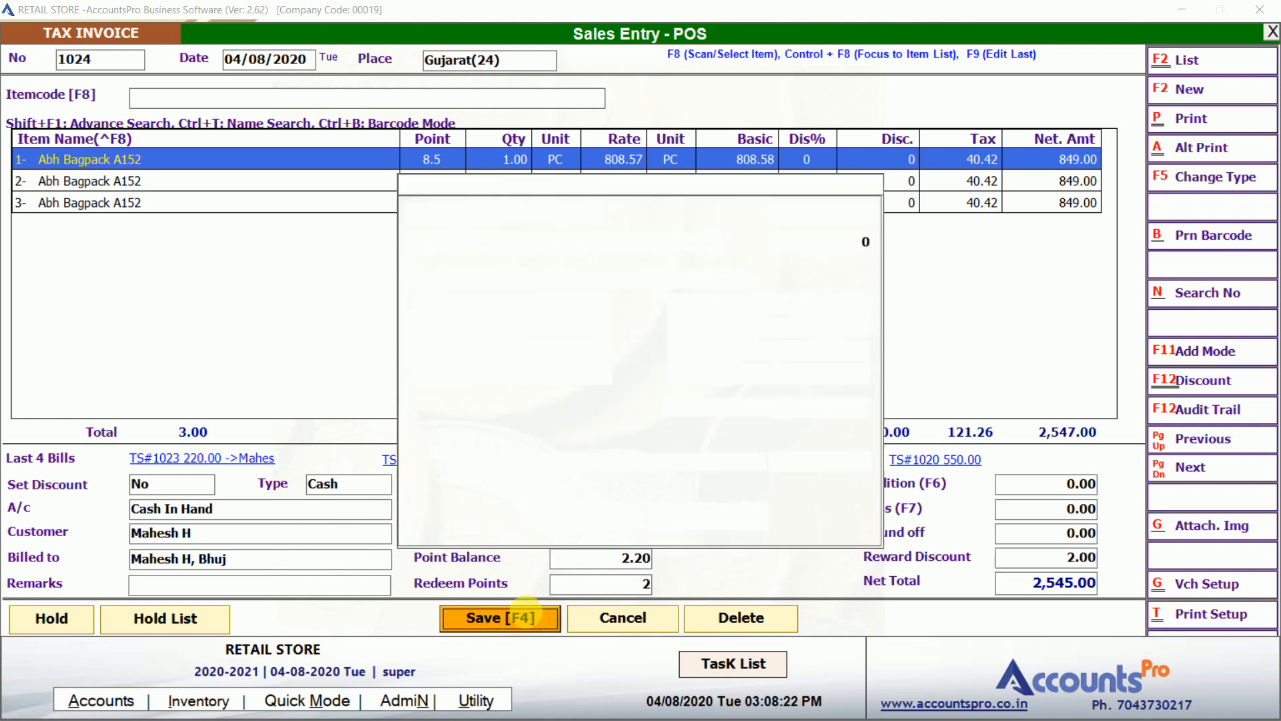
{"action": "type", "text": "2600"}
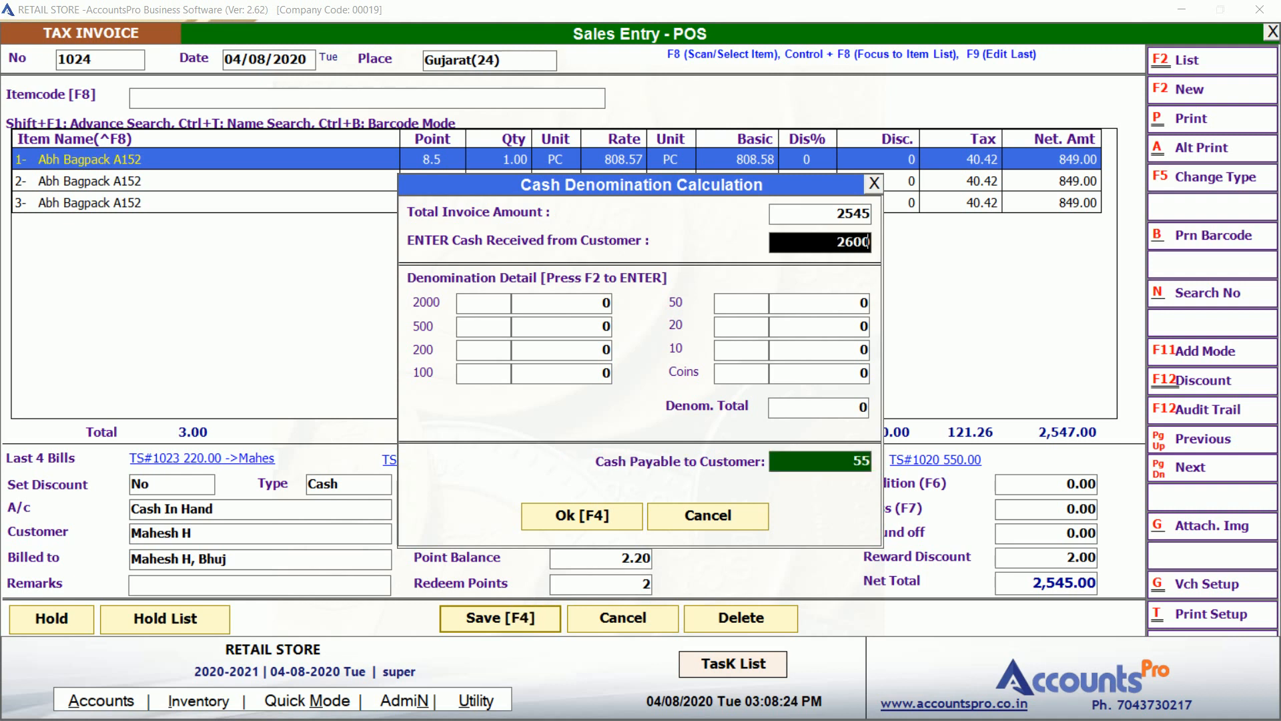
{"action": "key", "text": "F4"}
{"action": "key", "text": "Return"}
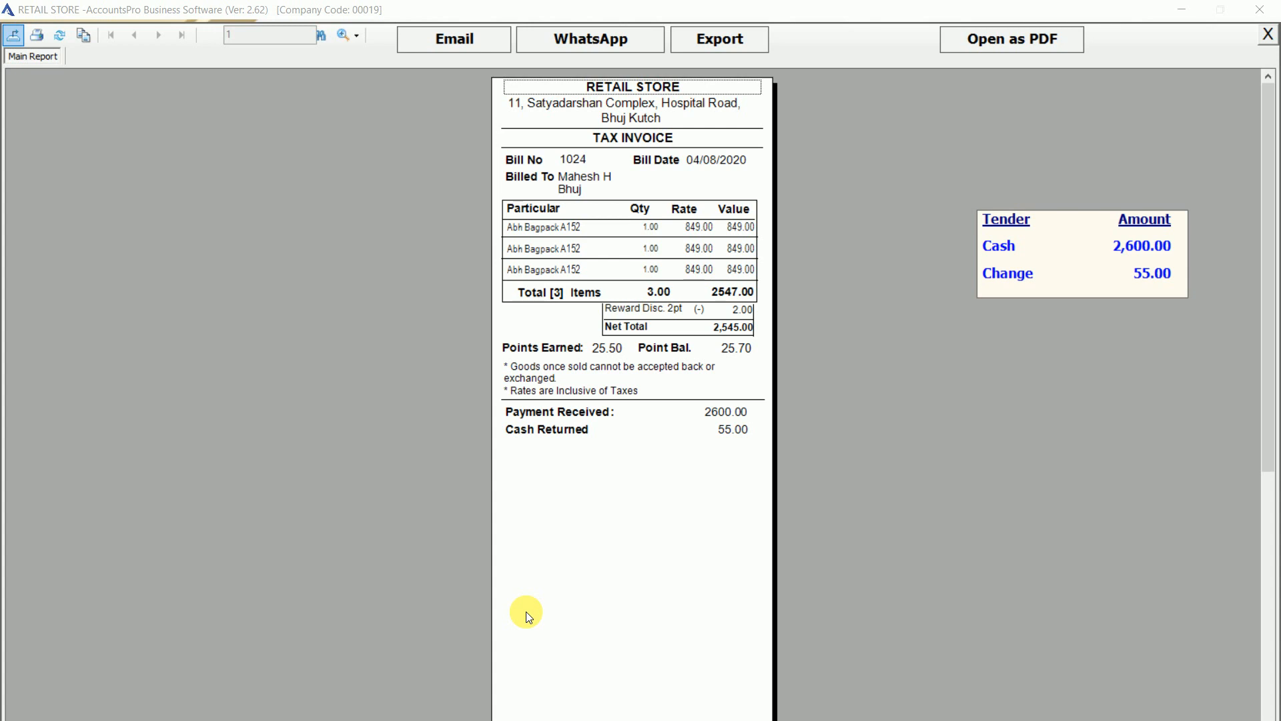
{"action": "key", "text": "Escape"}
{"action": "key", "text": "Return"}
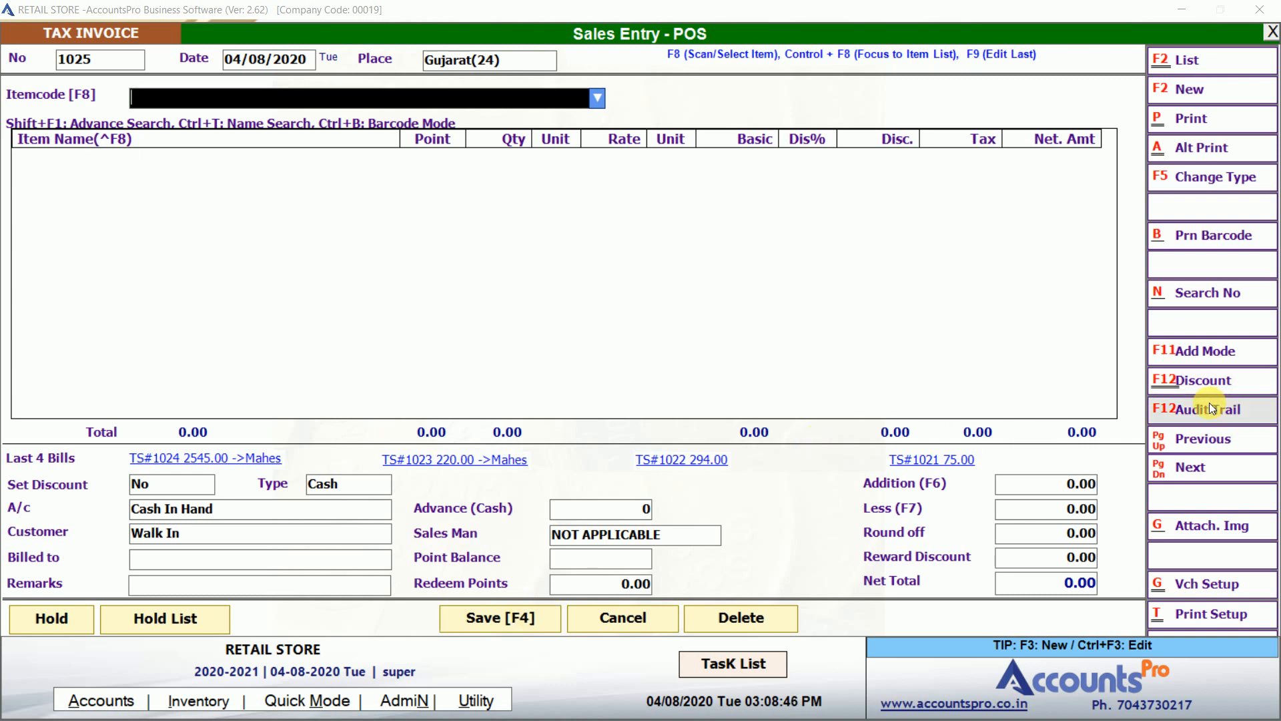
Go back to bill 1023 and raise the STAR BAND A3 quantity to 3.
{"action": "left_click", "coordinate": [1203, 436]}
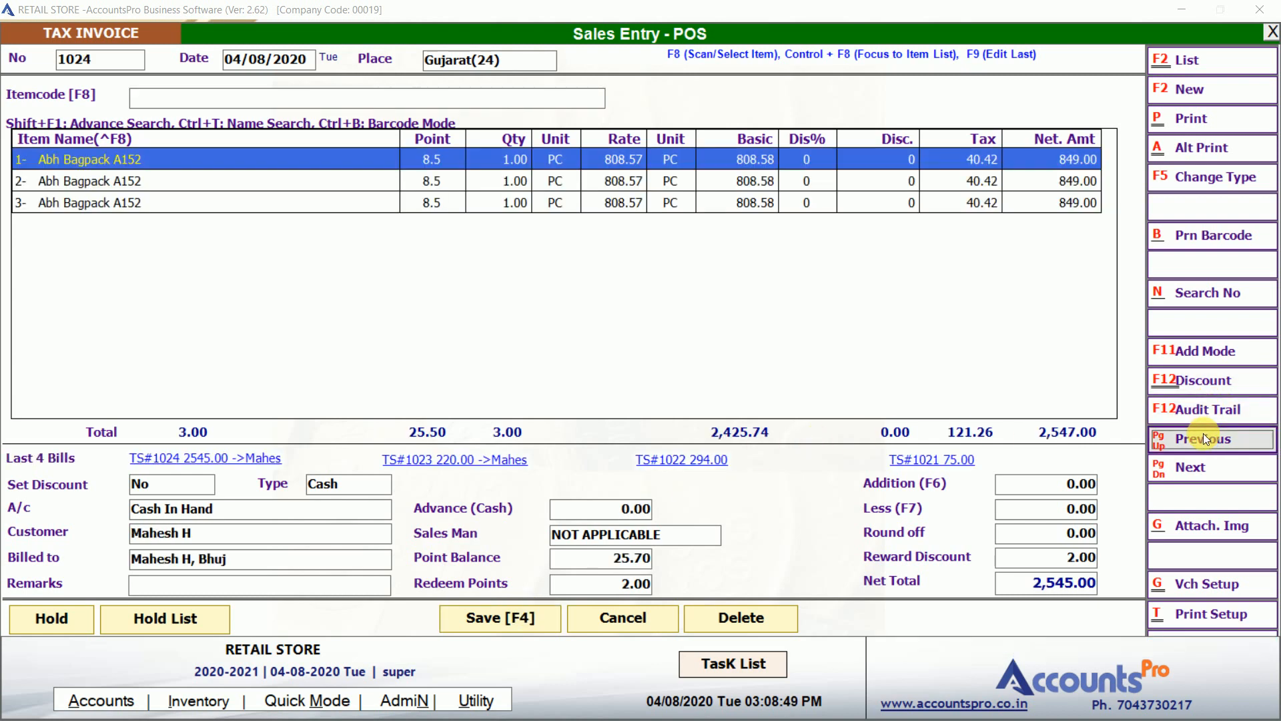
{"action": "left_click", "coordinate": [1205, 438]}
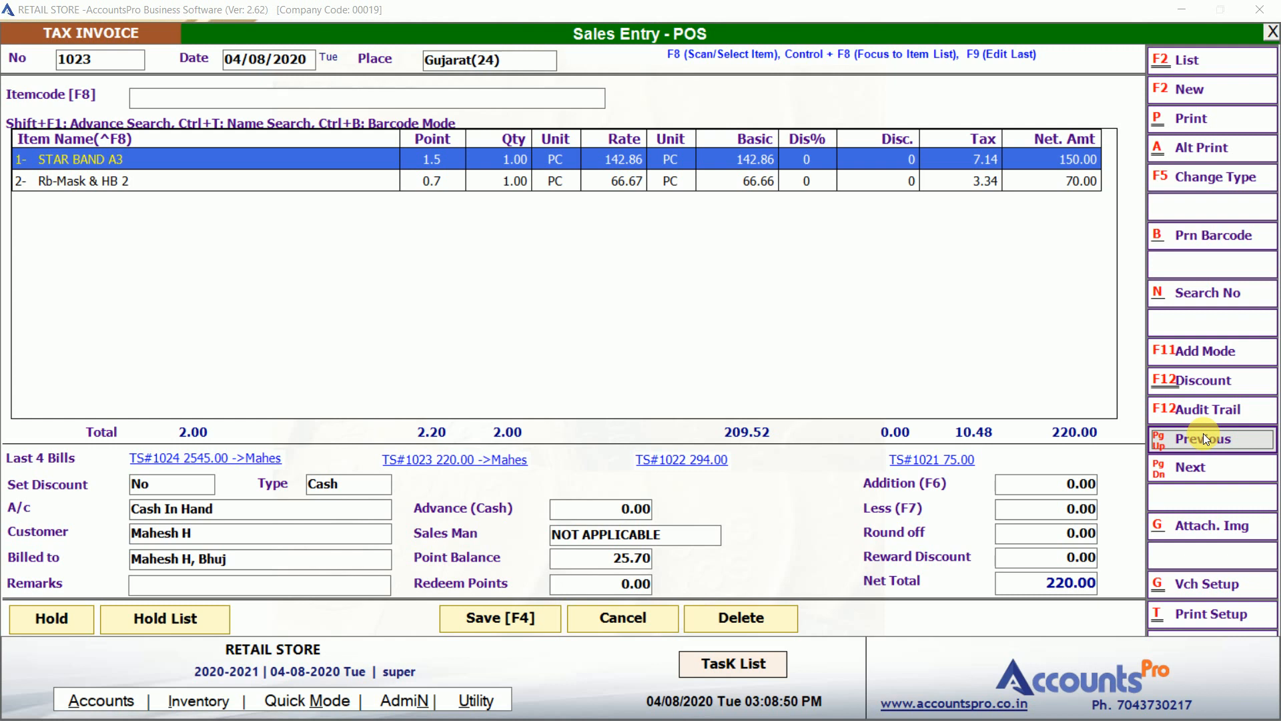
{"action": "double_click", "coordinate": [578, 167]}
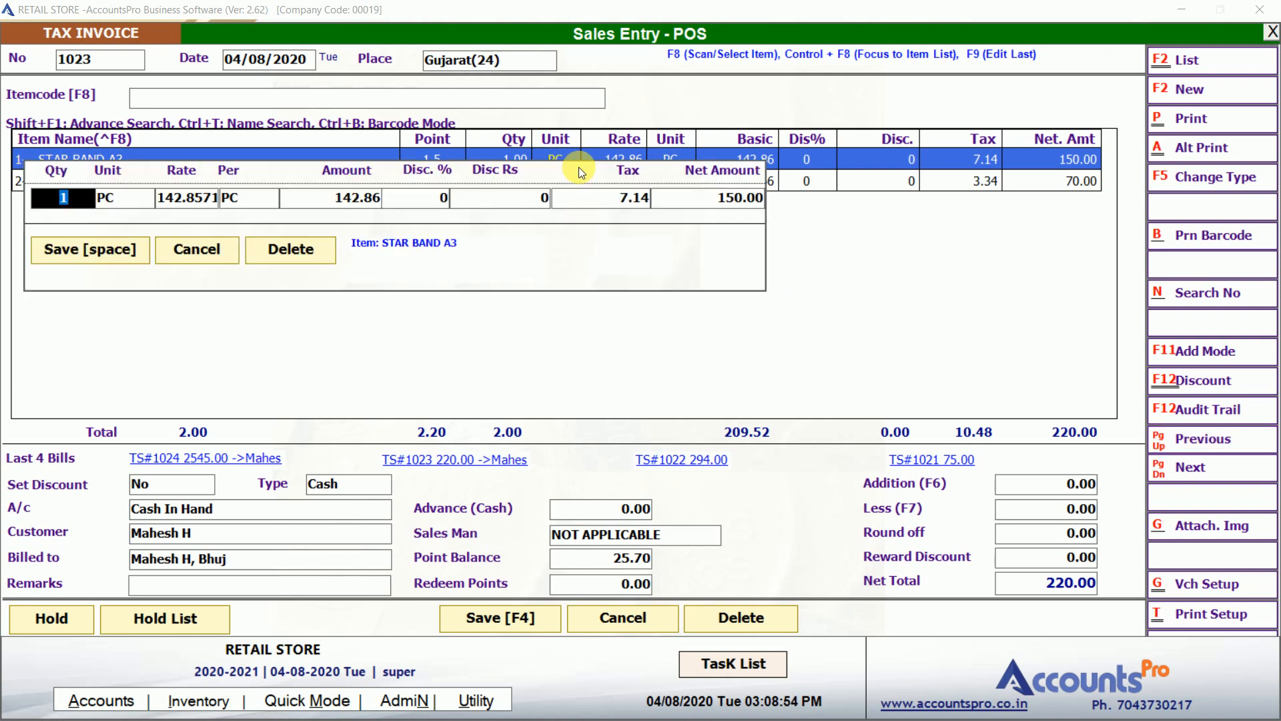
{"action": "type", "text": "3"}
{"action": "key", "text": "Return"}
{"action": "key", "text": "Return"}
{"action": "key", "text": "Return"}
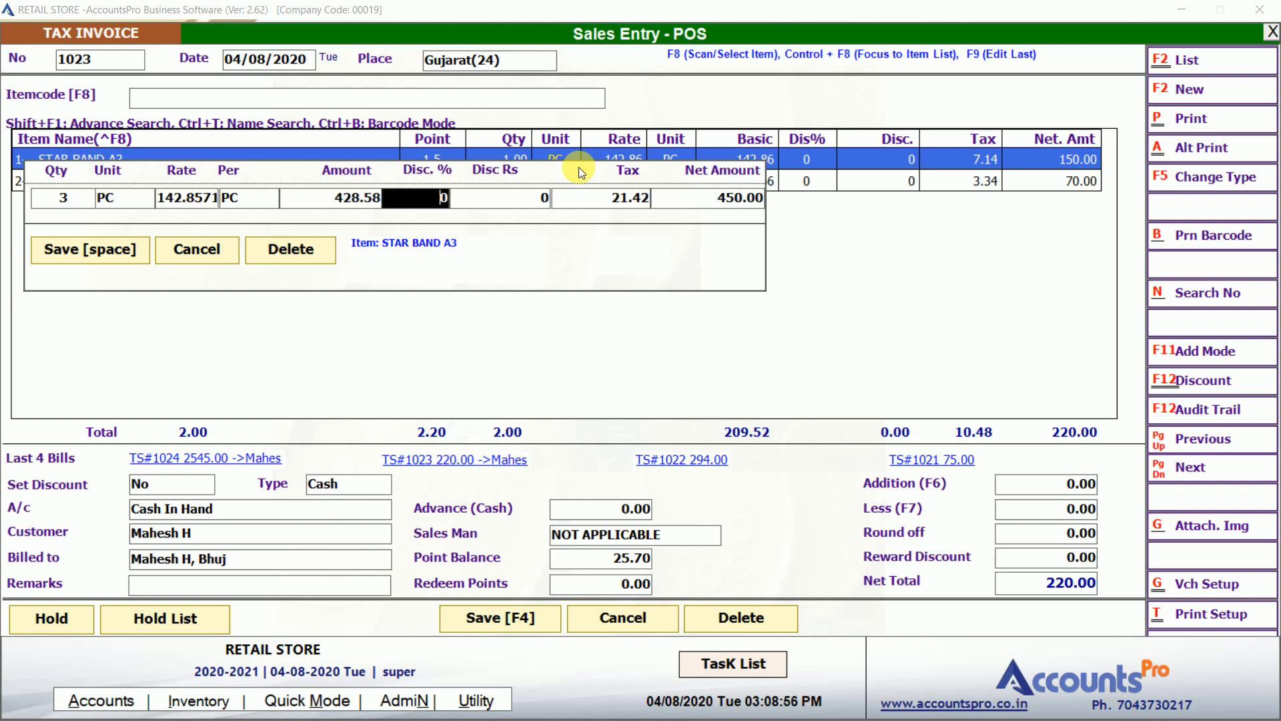
{"action": "key", "text": "Return"}
{"action": "key", "text": "Return"}
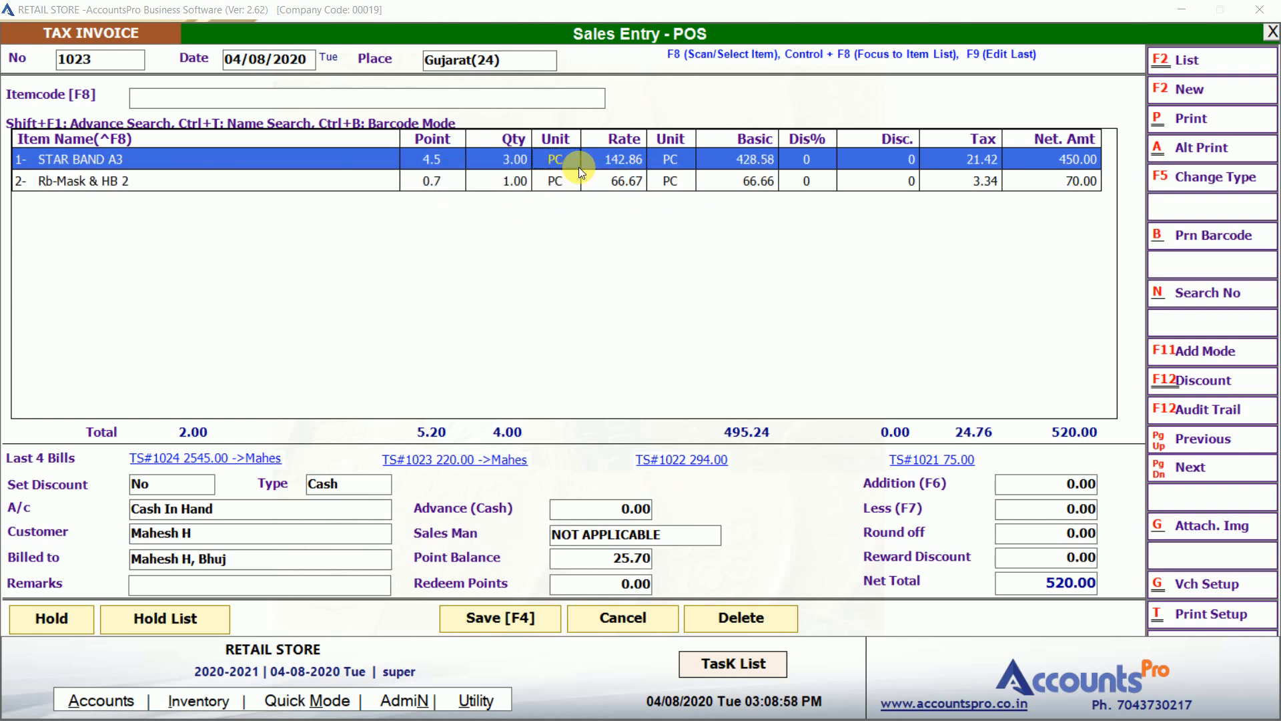
Save bill 1023 at 520.00 without printing, then reload it by bill number 1023.
{"action": "left_click", "coordinate": [493, 626]}
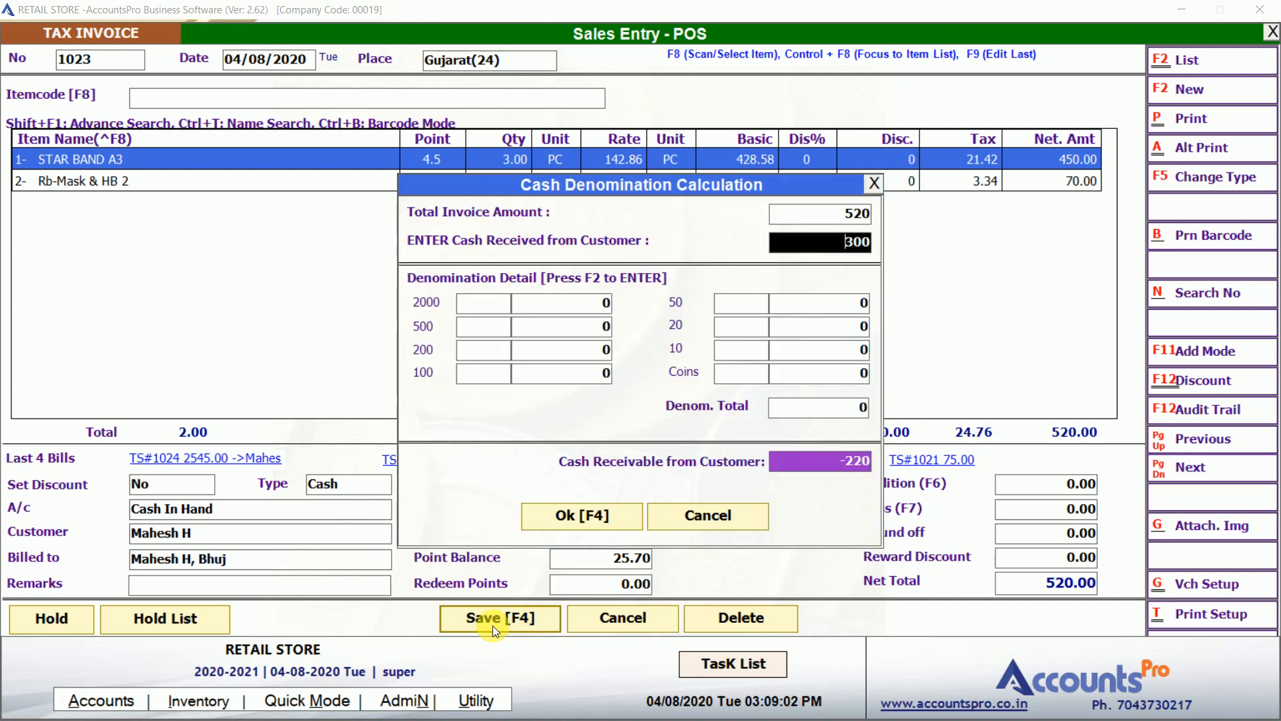
{"action": "key", "text": "F4"}
{"action": "key", "text": "Return"}
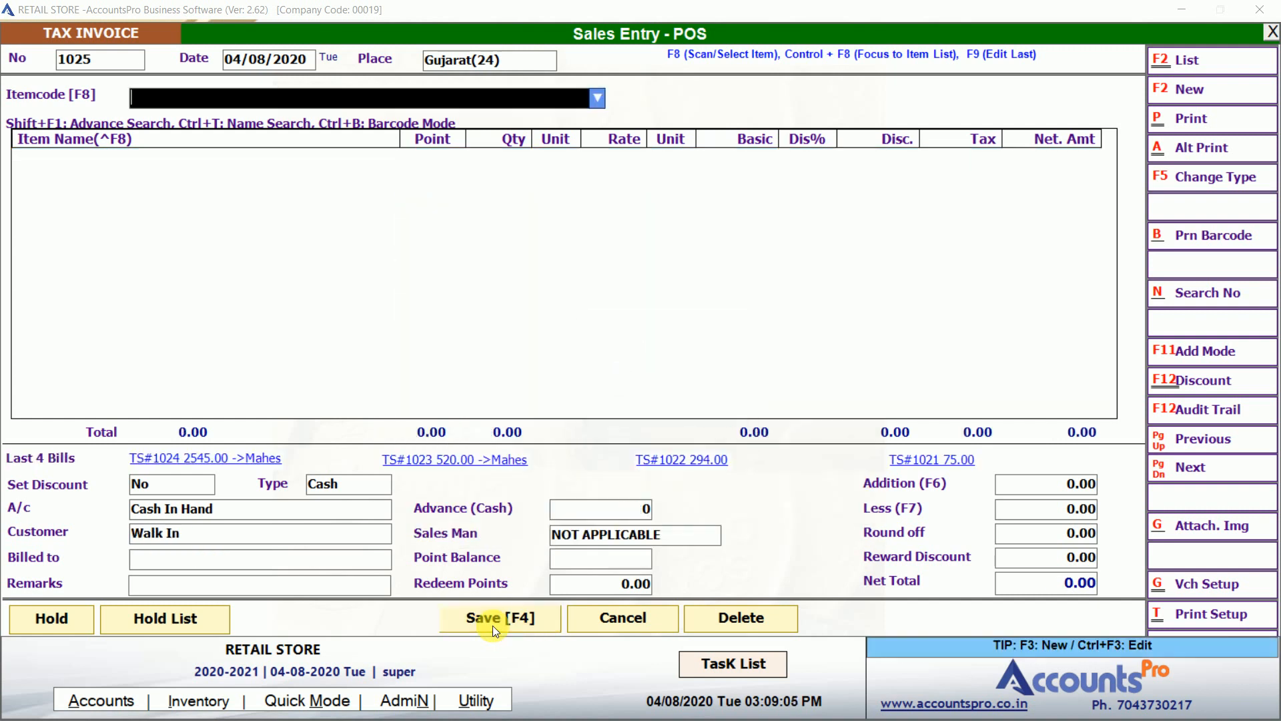
{"action": "left_click", "coordinate": [1206, 293]}
{"action": "type", "text": "1023"}
{"action": "key", "text": "Return"}
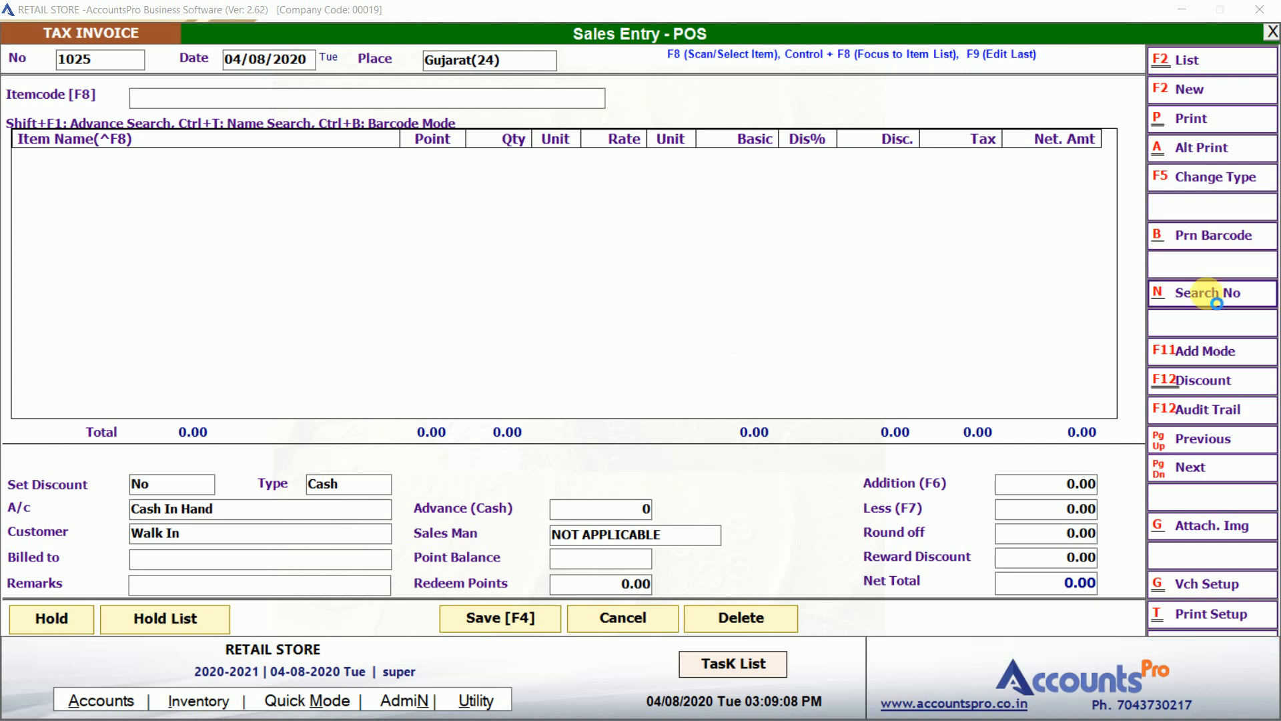
Review bill 1023's audit log (net amount 220→520, quantity 1→3), close it and stay in sales entry.
{"action": "left_click", "coordinate": [1211, 409]}
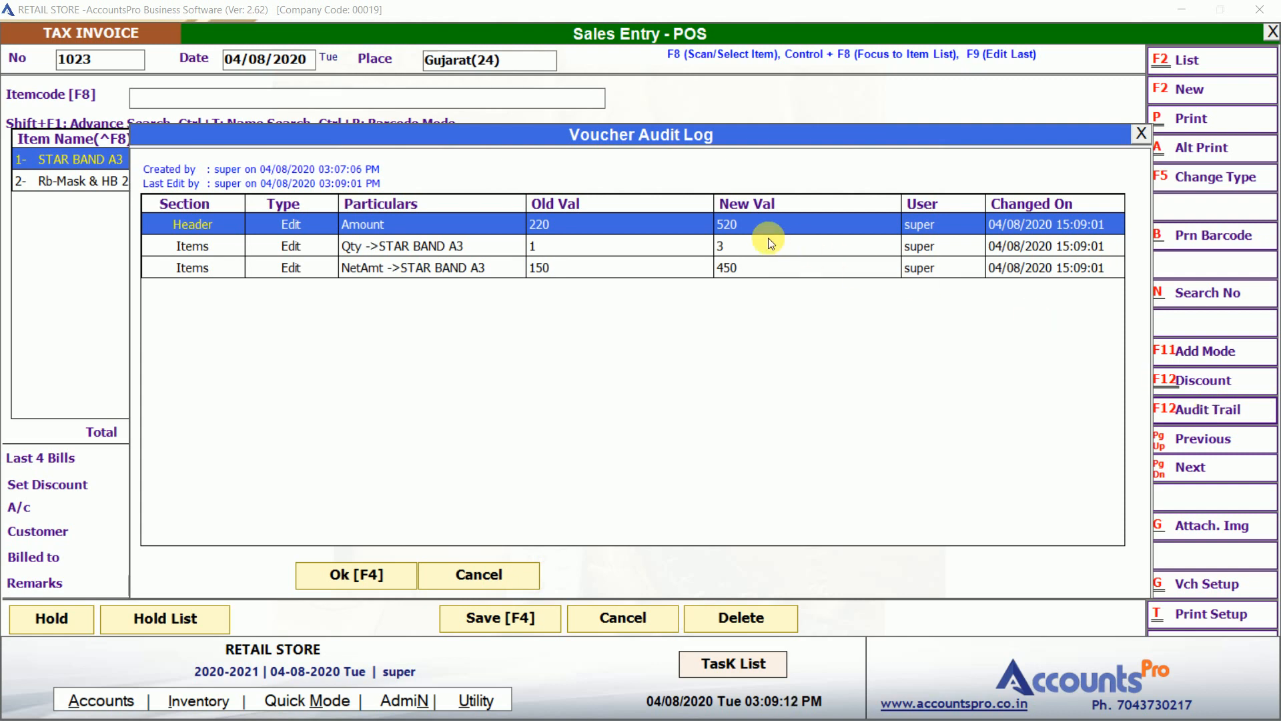
{"action": "left_click", "coordinate": [740, 263]}
{"action": "left_click", "coordinate": [646, 267]}
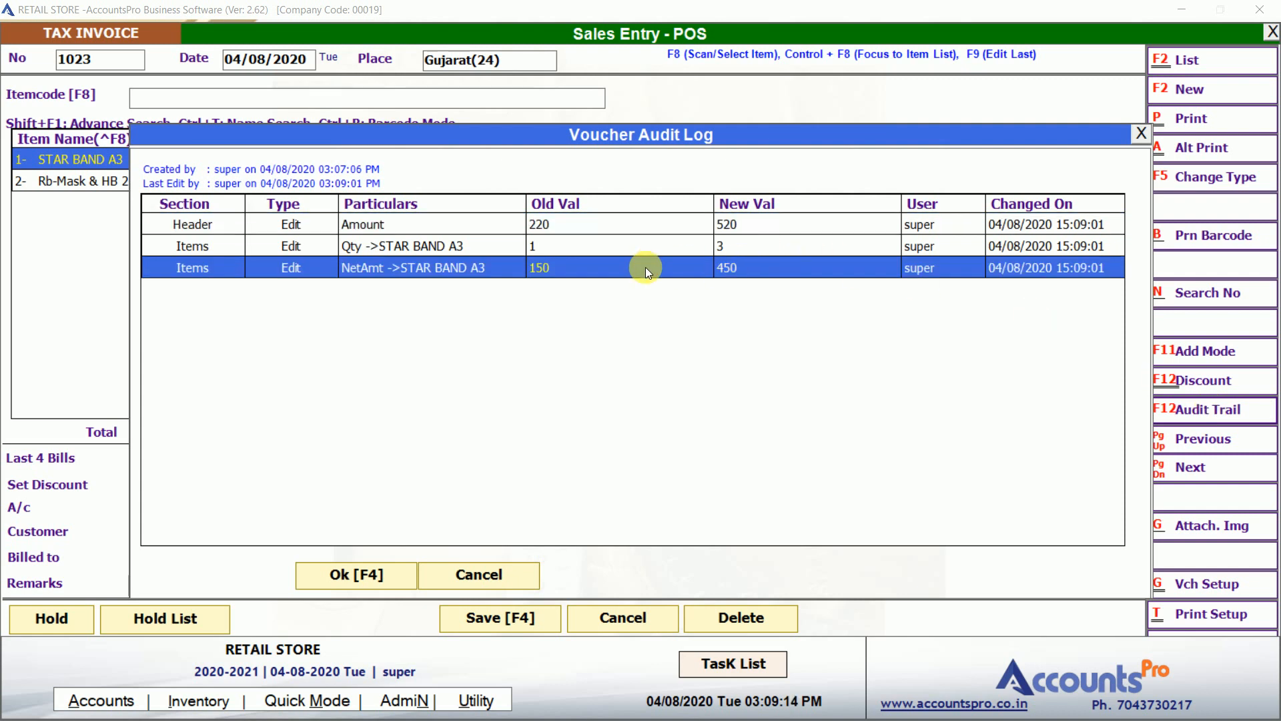
{"action": "left_click", "coordinate": [758, 255]}
{"action": "left_click", "coordinate": [746, 269]}
{"action": "key", "text": "Escape"}
{"action": "key", "text": "Escape"}
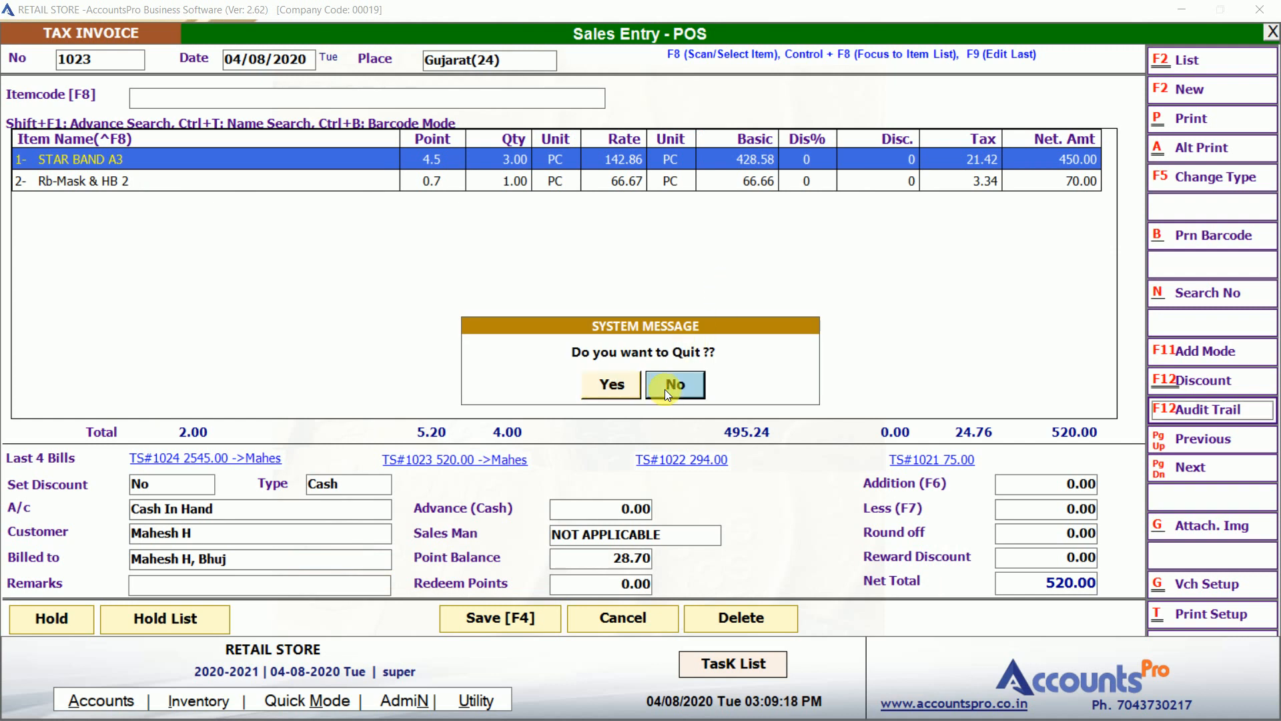
{"action": "left_click", "coordinate": [665, 389]}
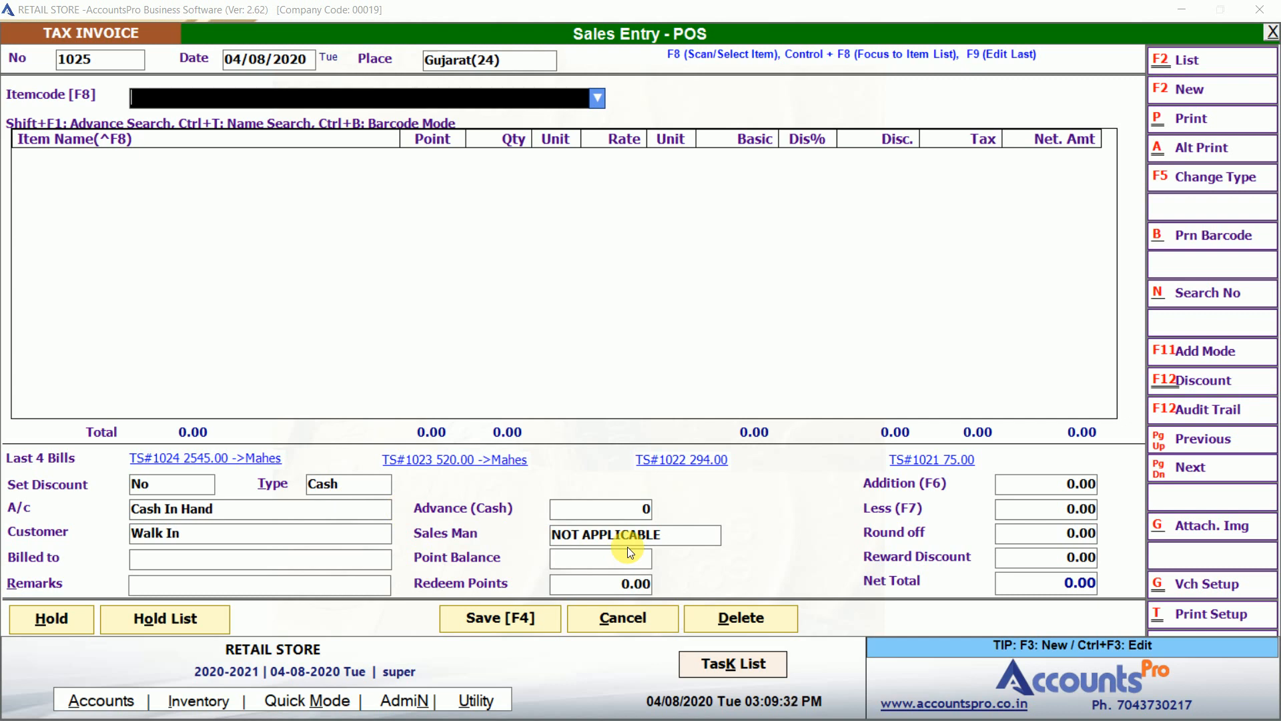
Add 120-24 Layer Pefume to a new bill using the item code search '12'.
{"action": "left_click", "coordinate": [35, 623]}
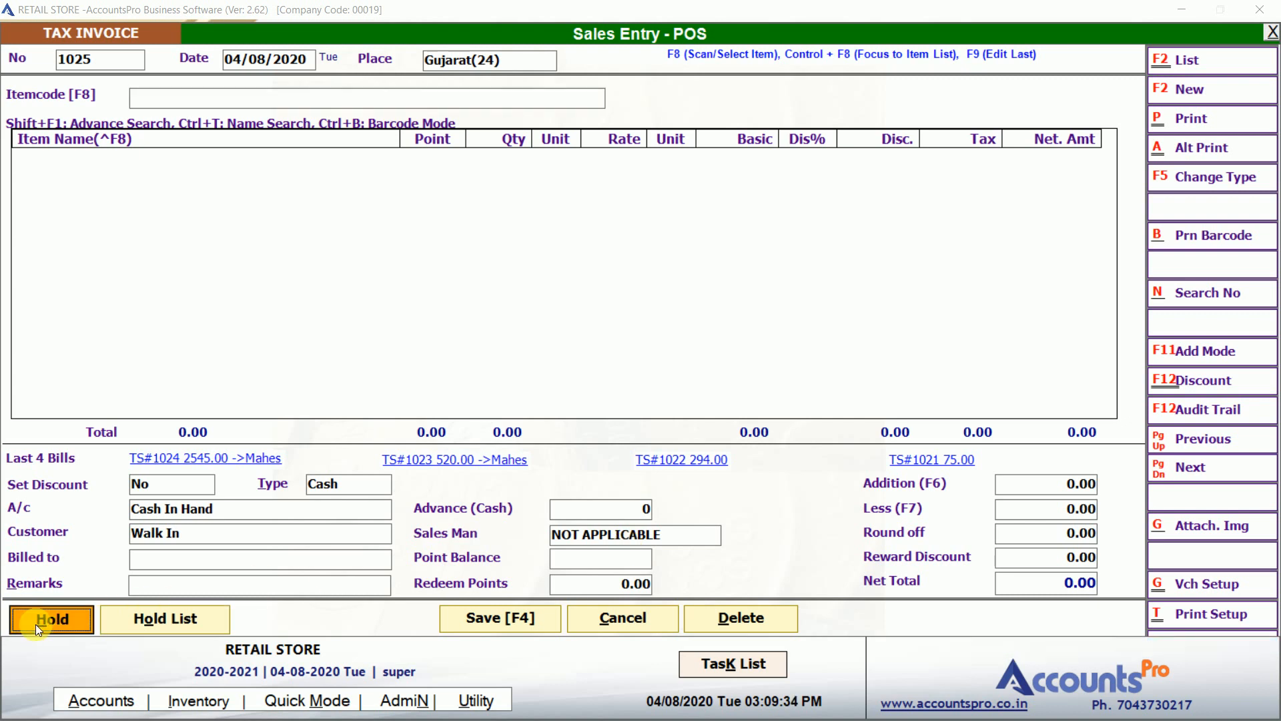
{"action": "left_click", "coordinate": [403, 104]}
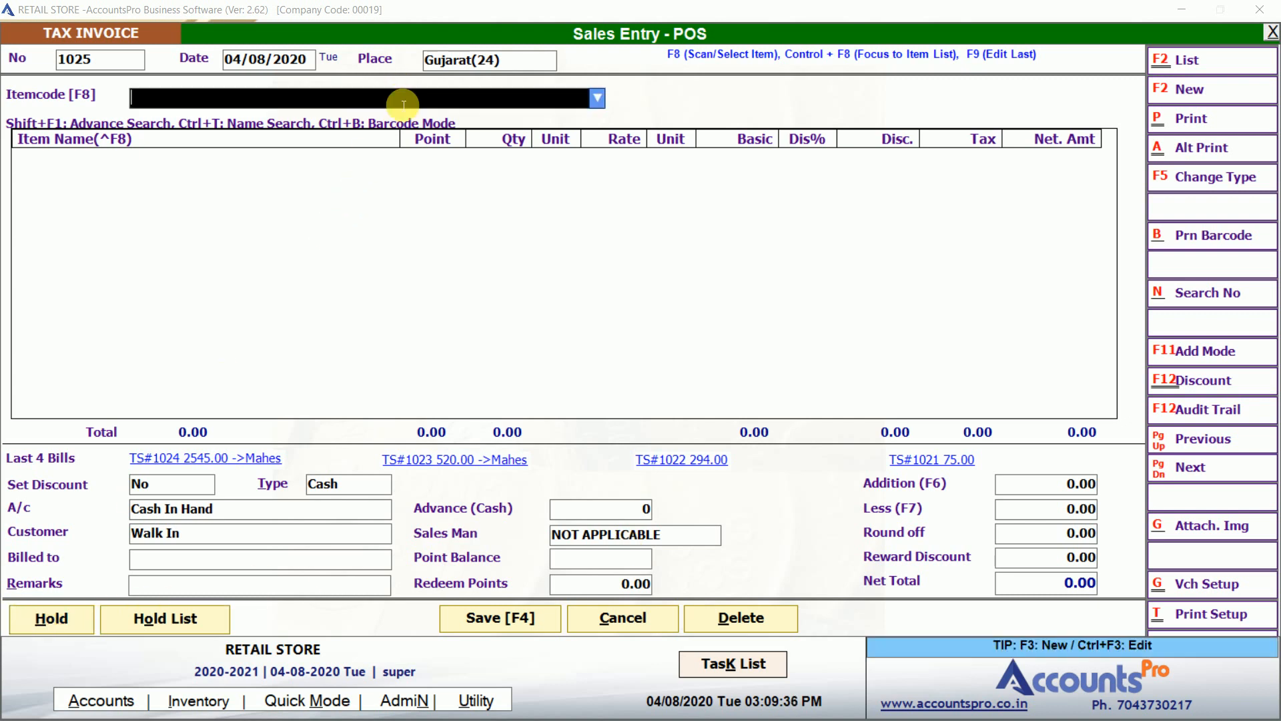
{"action": "type", "text": "12"}
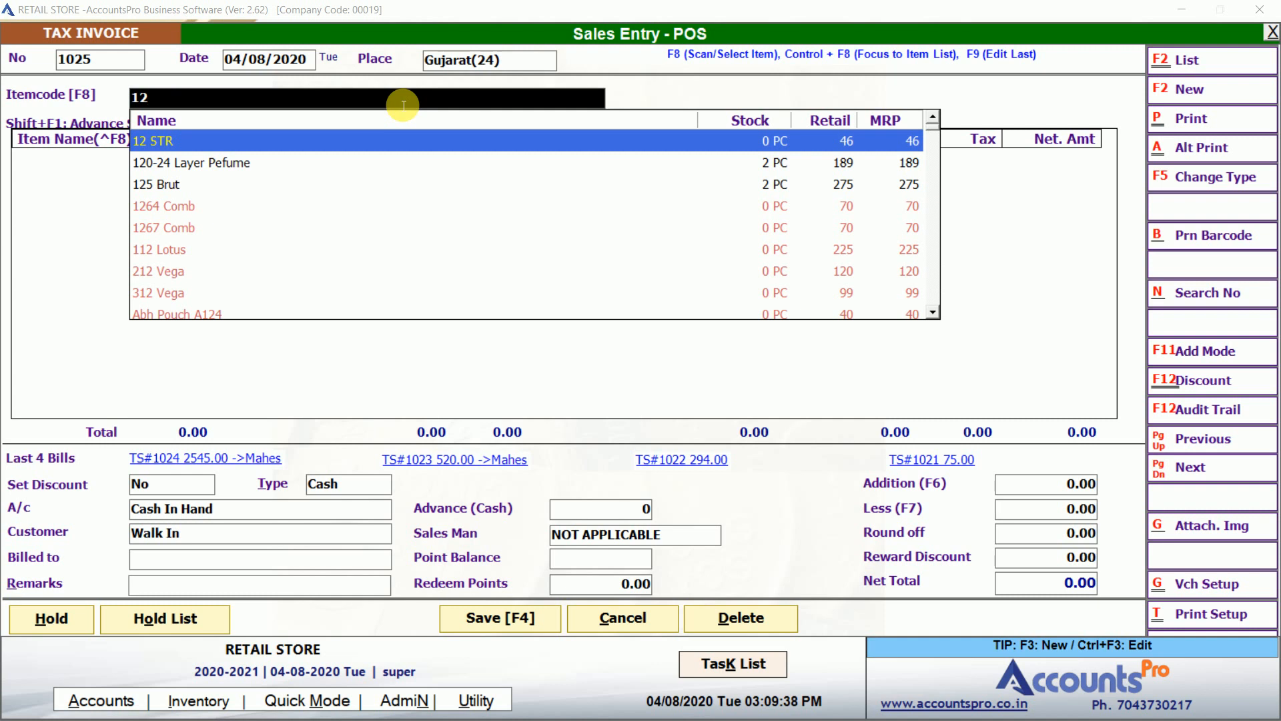
{"action": "key", "text": "Down"}
{"action": "key", "text": "Return"}
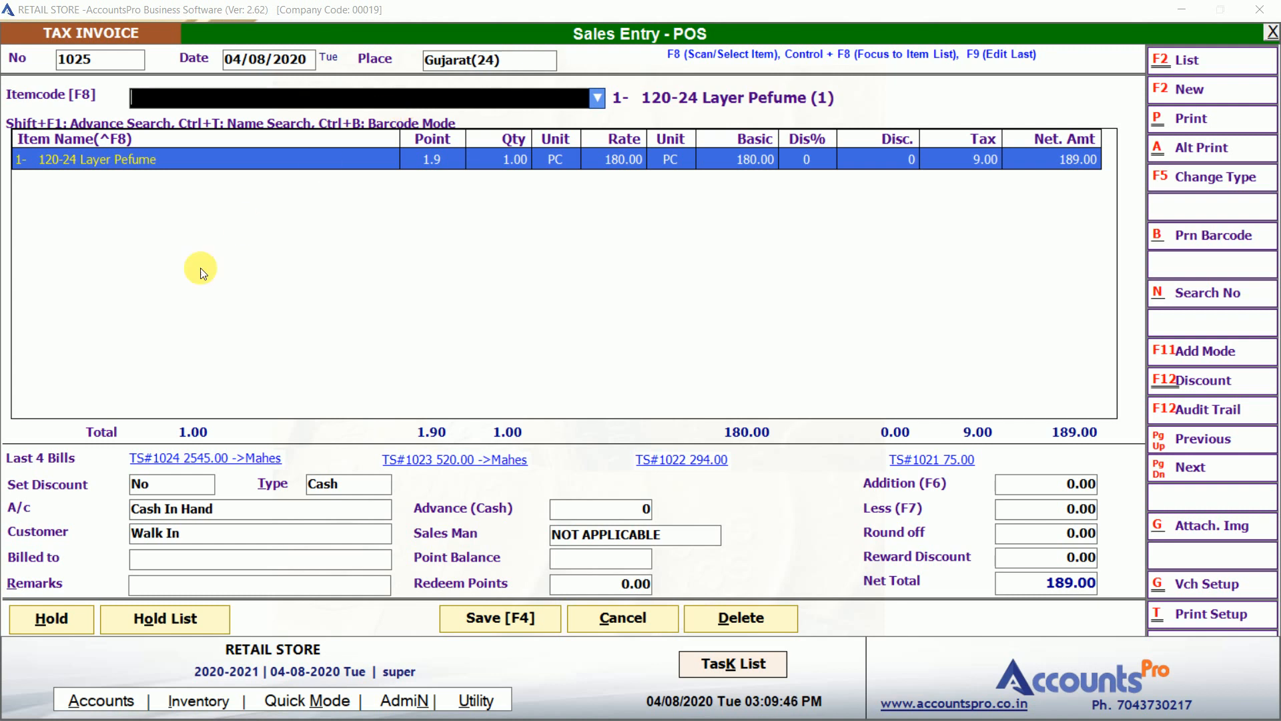
Enter the customer's name in Billed to and put the 189.00 bill on hold.
{"action": "left_click", "coordinate": [177, 566]}
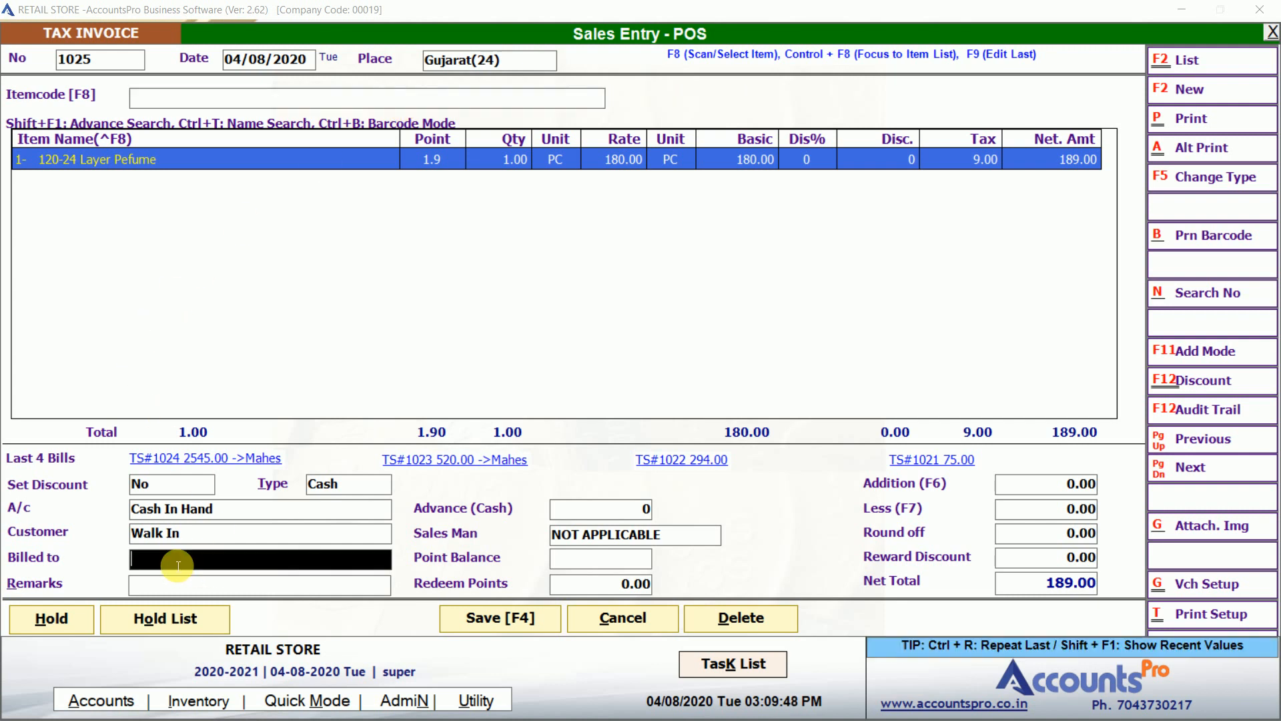
{"action": "type", "text": "rajesh"}
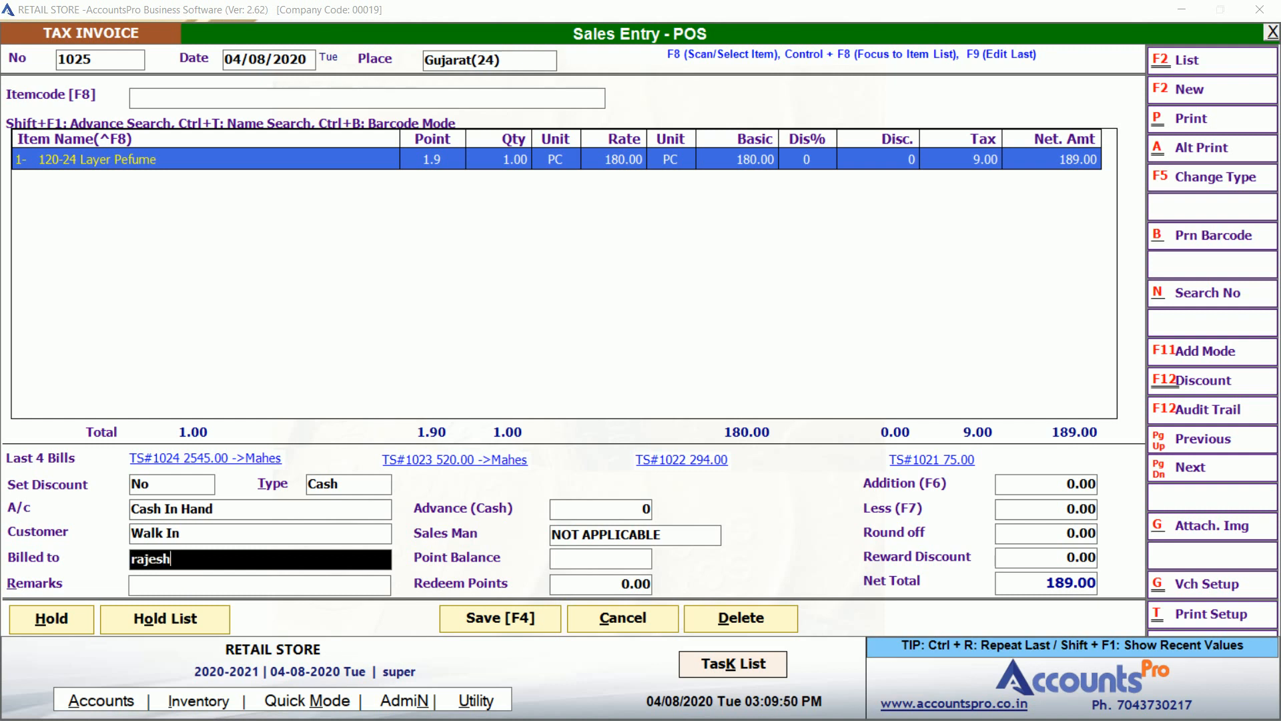
{"action": "left_click", "coordinate": [71, 621]}
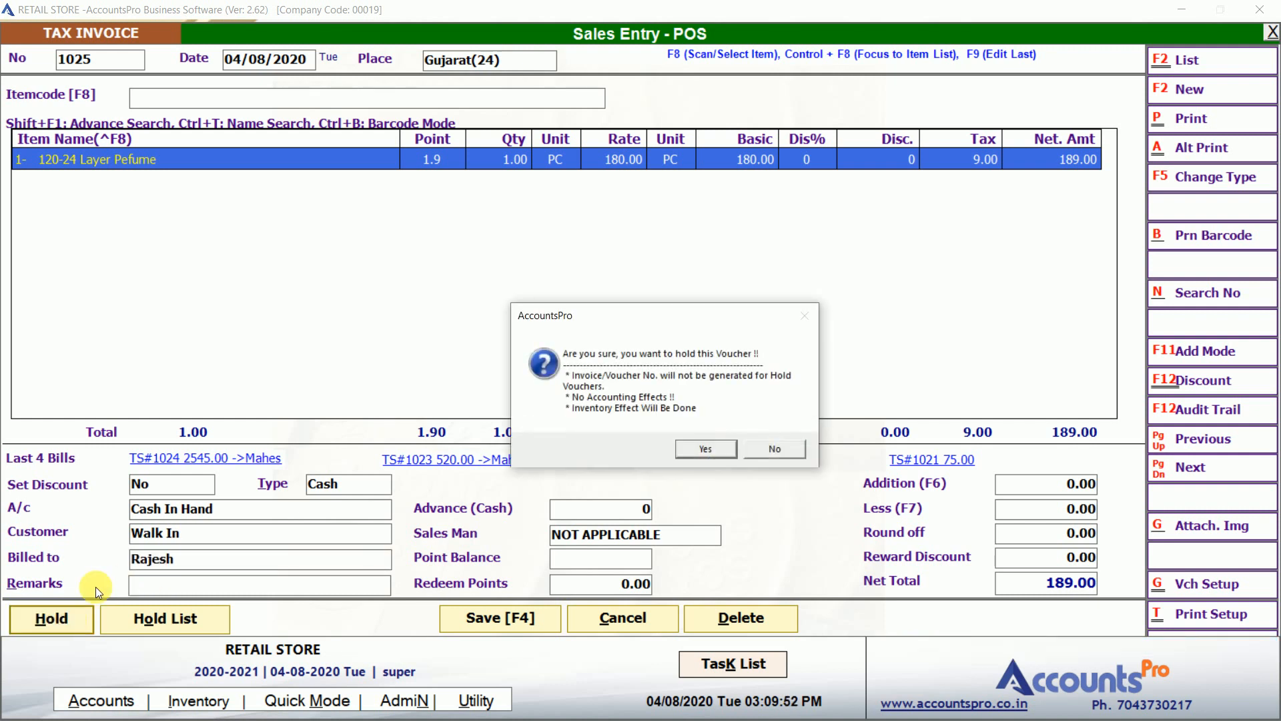
{"action": "left_click", "coordinate": [706, 449]}
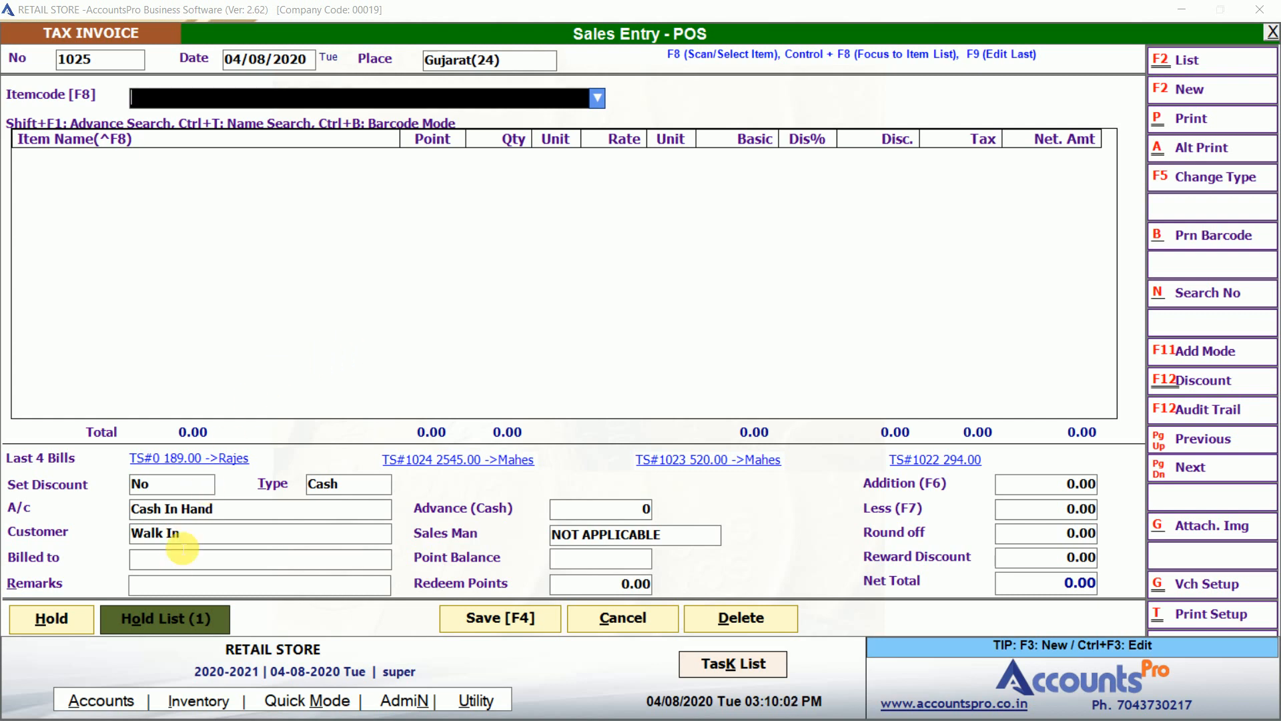
Recall the held 189.00 bill and add AH Jass Full Attar 6Ml to it.
{"action": "left_click", "coordinate": [169, 619]}
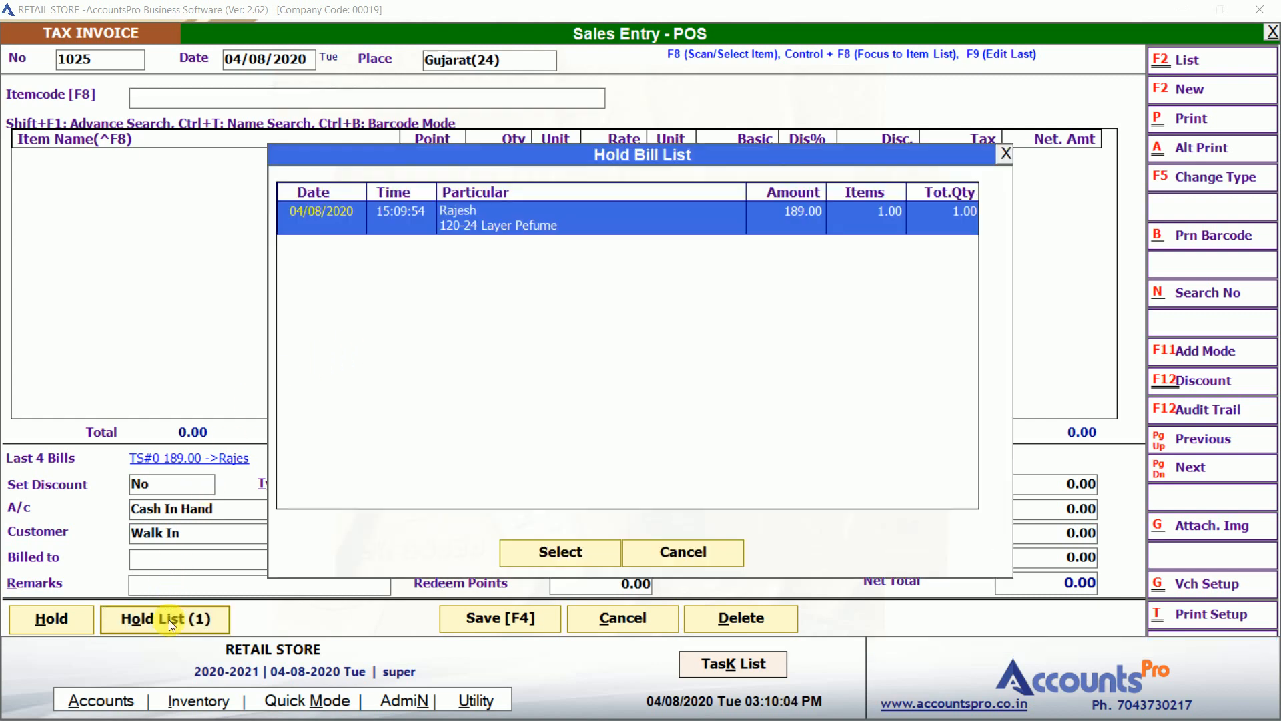
{"action": "double_click", "coordinate": [516, 229]}
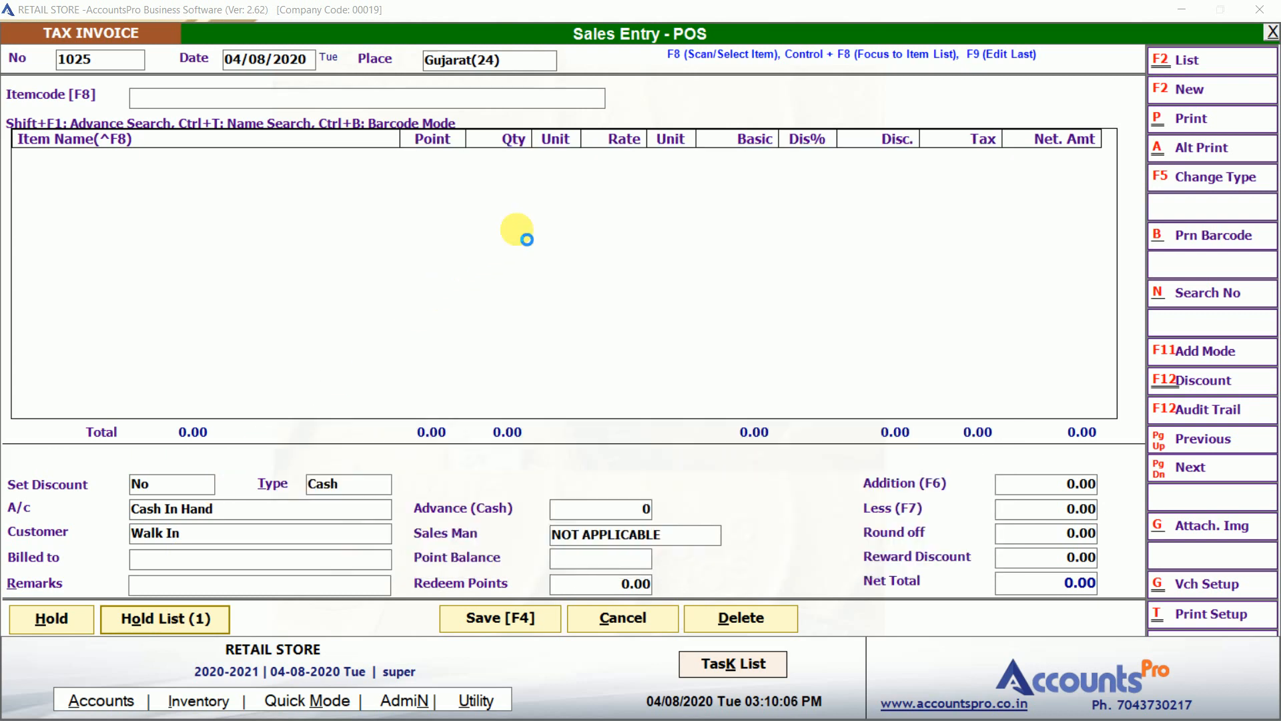
{"action": "left_click", "coordinate": [377, 98]}
{"action": "type", "text": "as"}
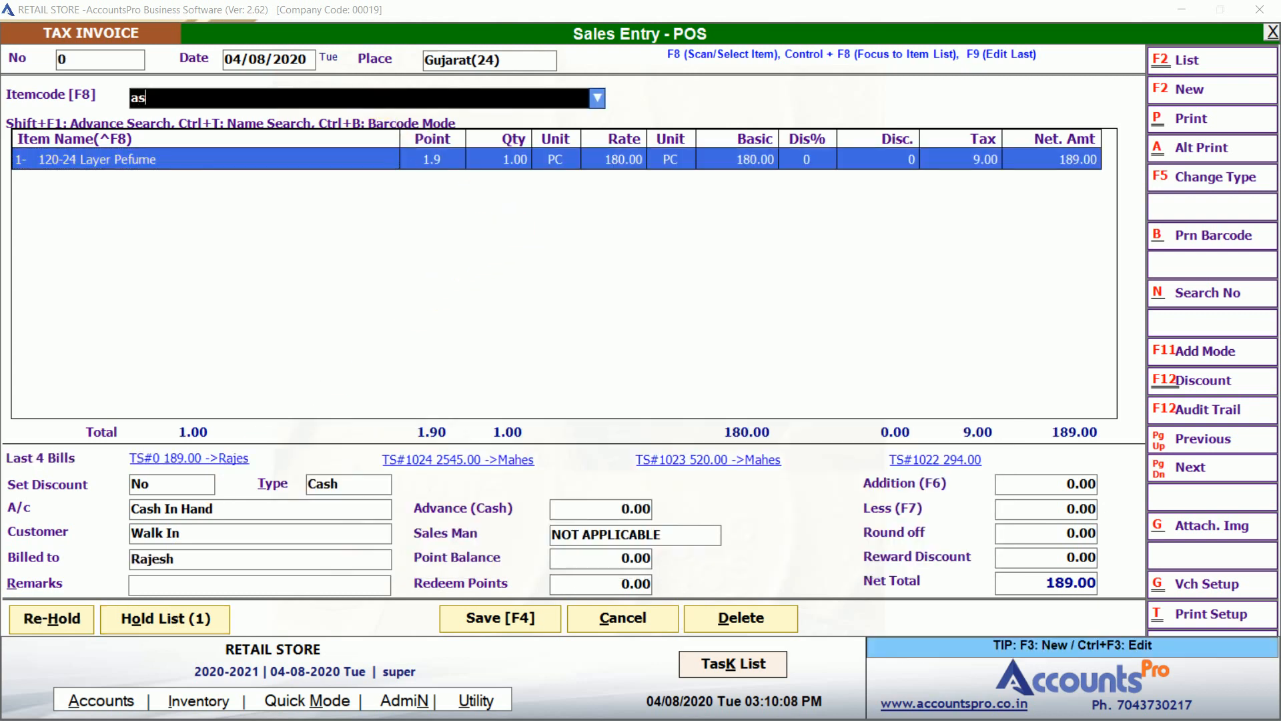
{"action": "key", "text": "Down"}
{"action": "key", "text": "Down"}
{"action": "key", "text": "Down"}
{"action": "key", "text": "Down"}
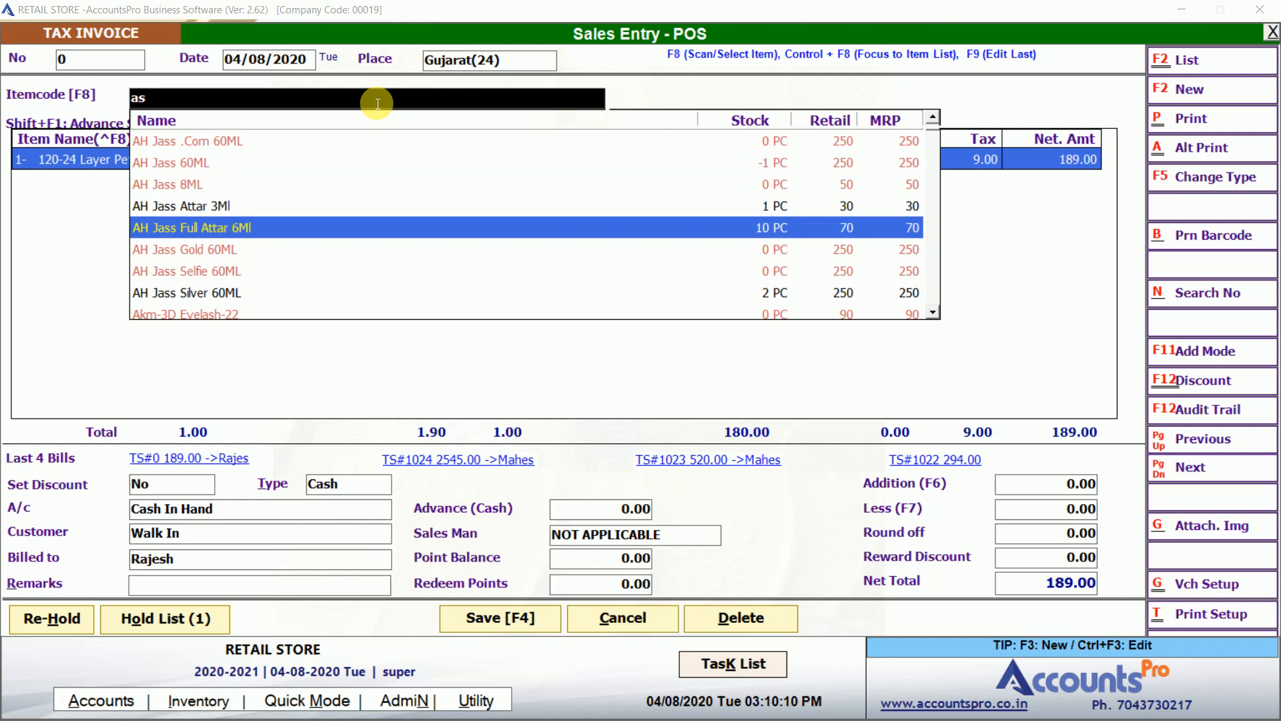
{"action": "key", "text": "Return"}
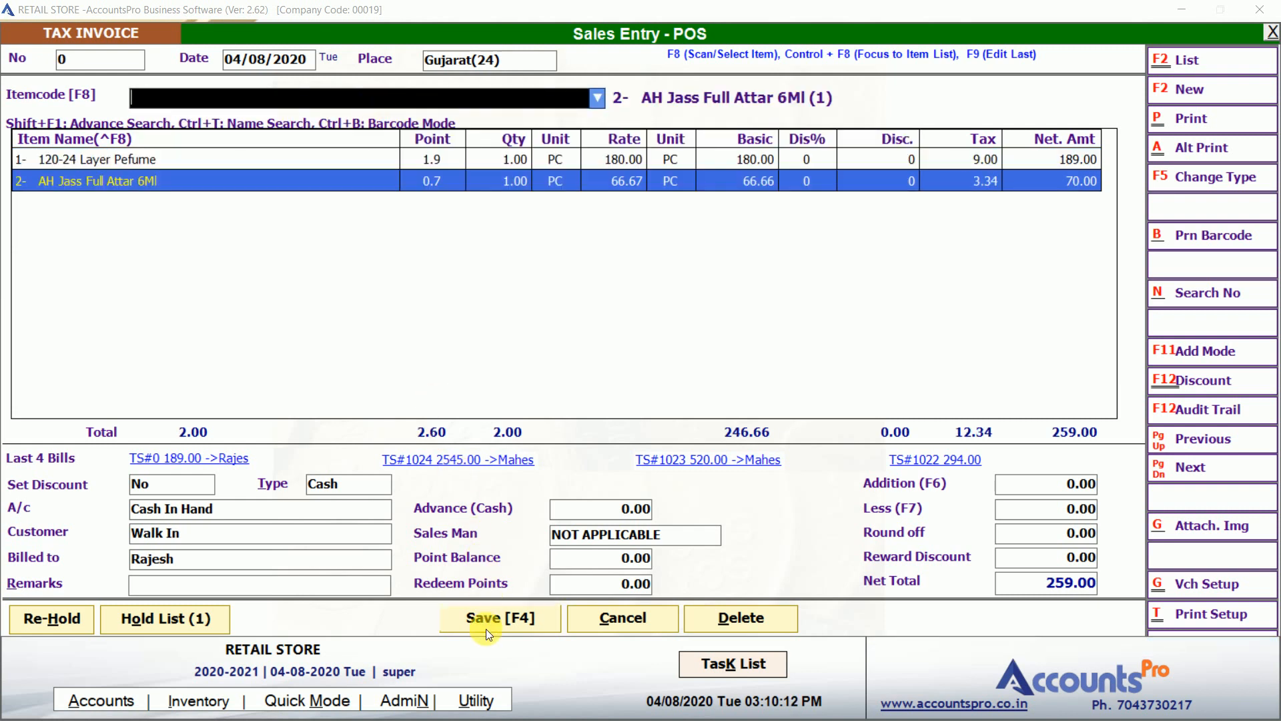
Save bill 1025 with 290.00 cash received (31.00 change), print it and close the preview.
{"action": "left_click", "coordinate": [486, 628]}
{"action": "type", "text": "2"}
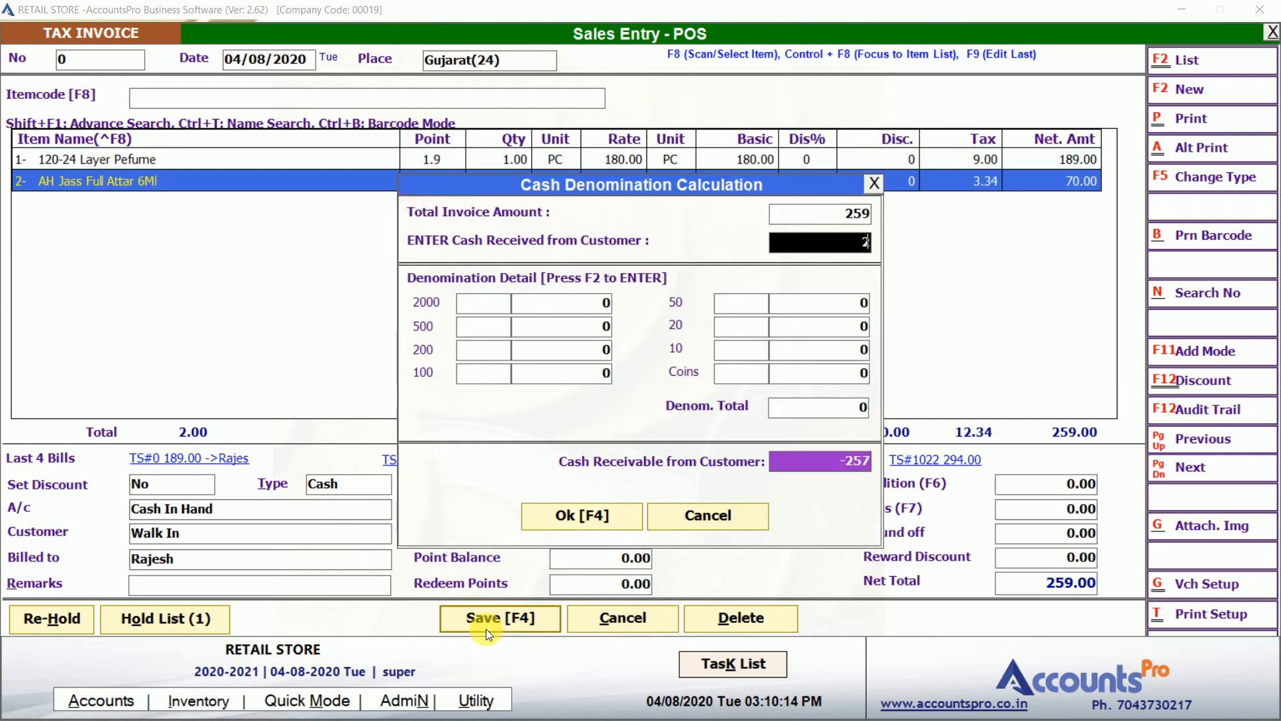
{"action": "type", "text": "90"}
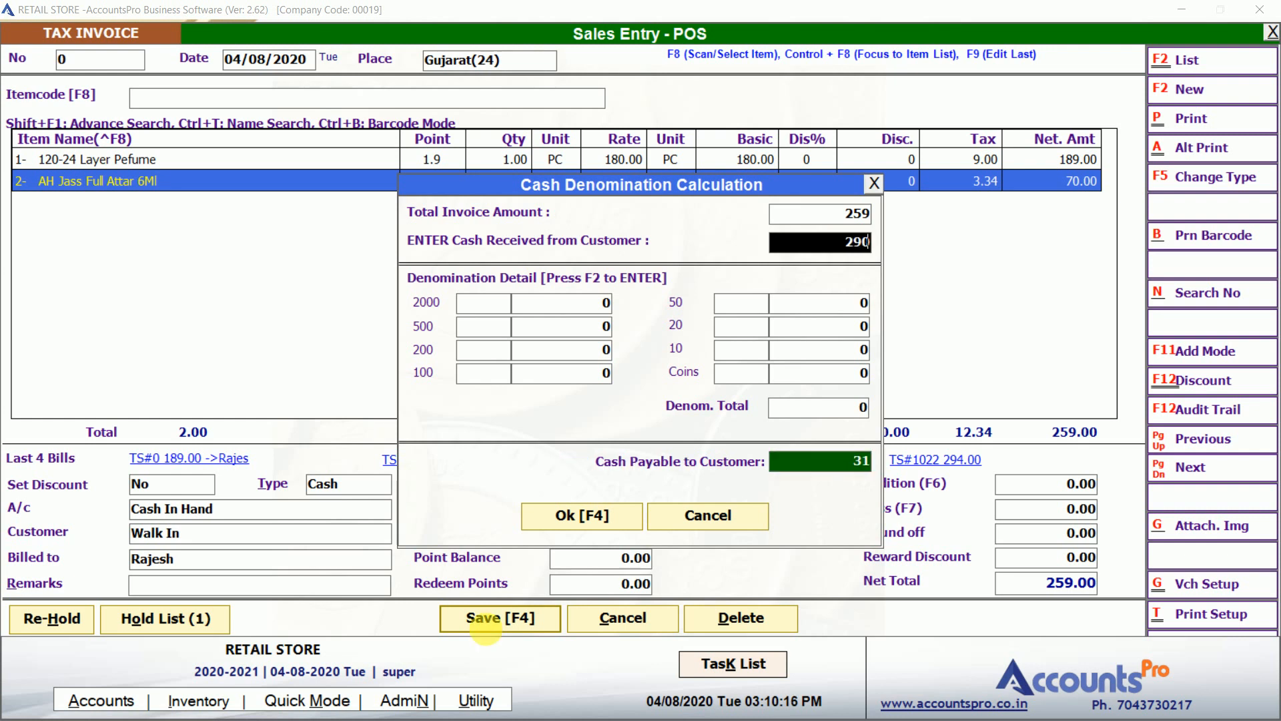
{"action": "key", "text": "F4"}
{"action": "key", "text": "Left"}
{"action": "key", "text": "Return"}
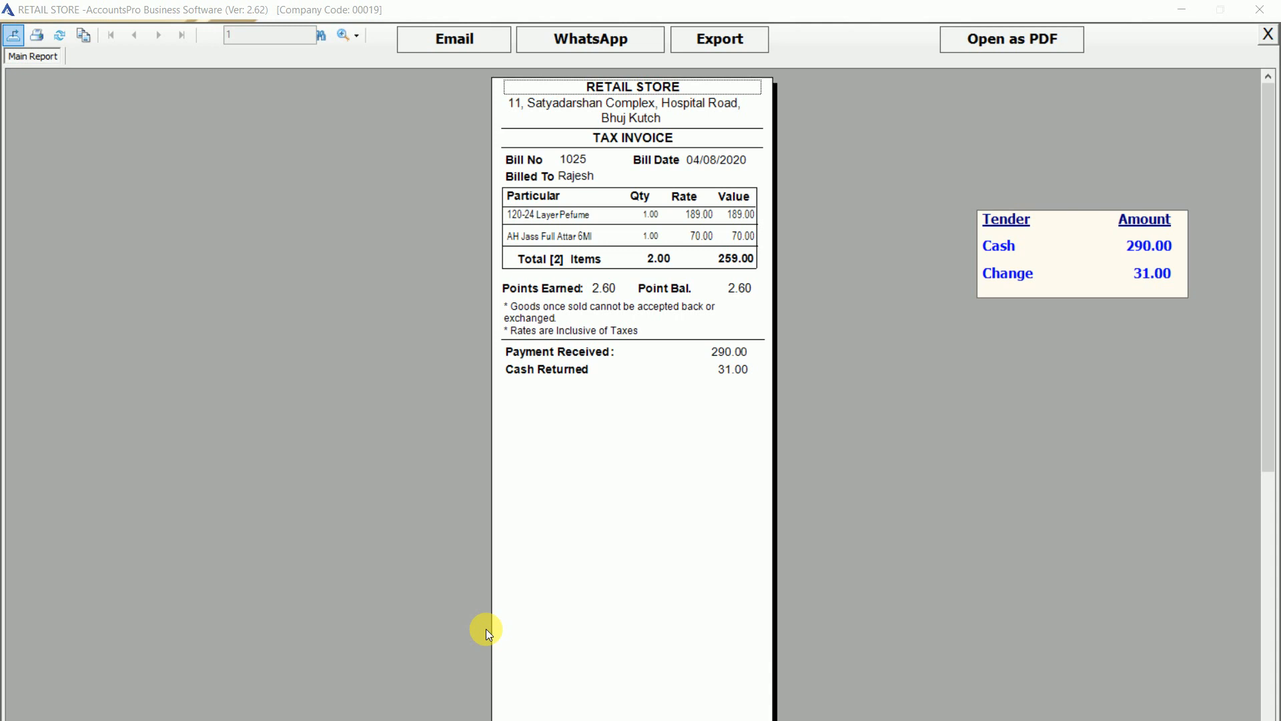
{"action": "key", "text": "Escape"}
{"action": "key", "text": "Return"}
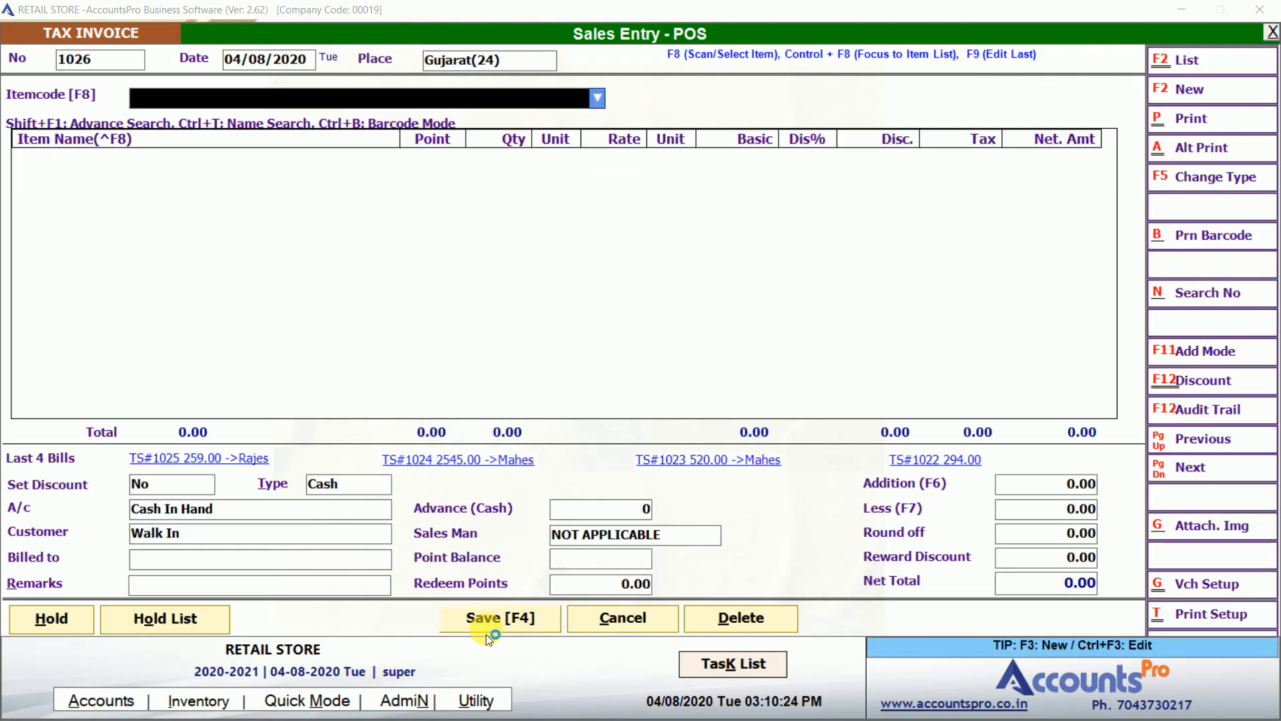
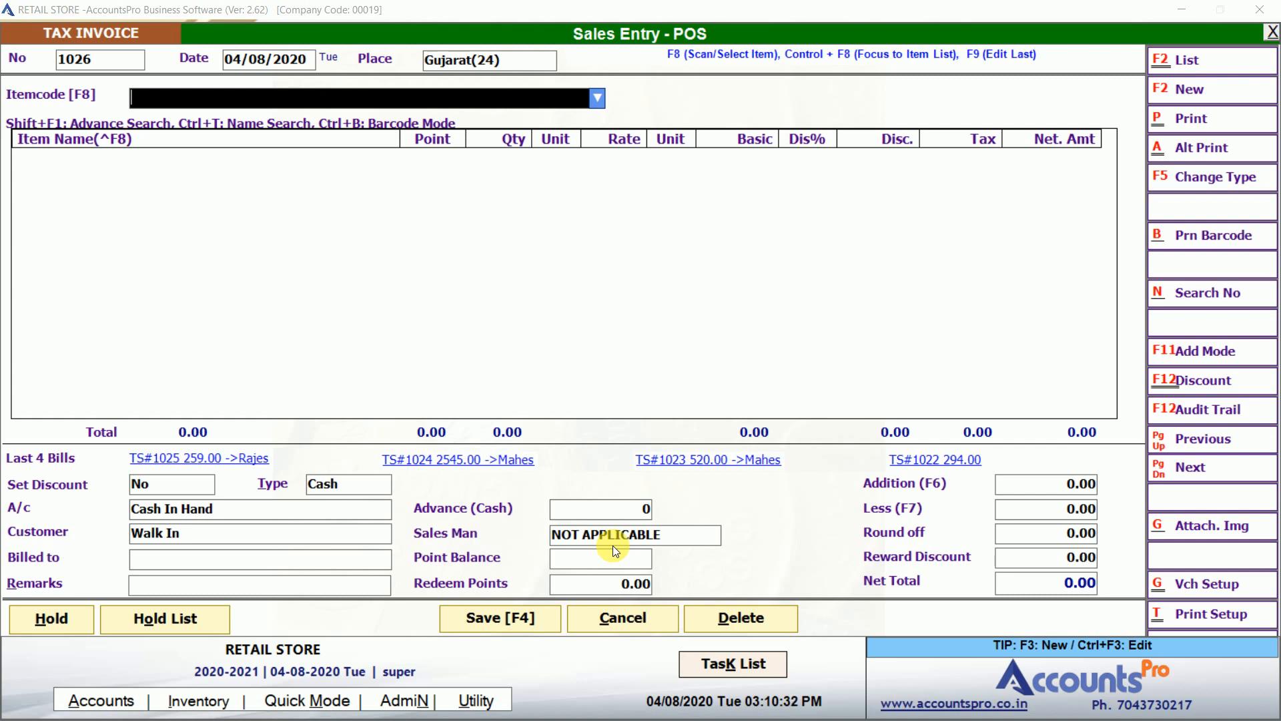
View the Inventory settings in Company Setup and close them unchanged.
{"action": "key", "text": "ctrl+F11"}
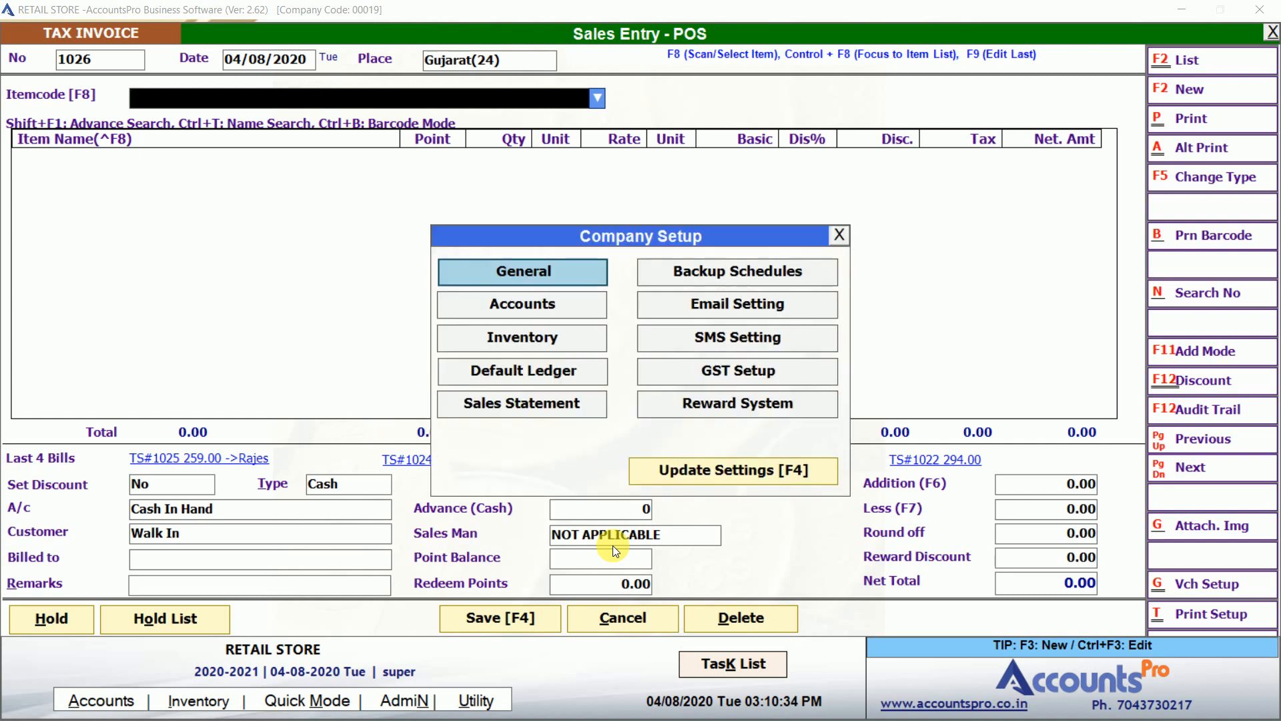
{"action": "key", "text": "Down"}
{"action": "key", "text": "Down"}
{"action": "key", "text": "Return"}
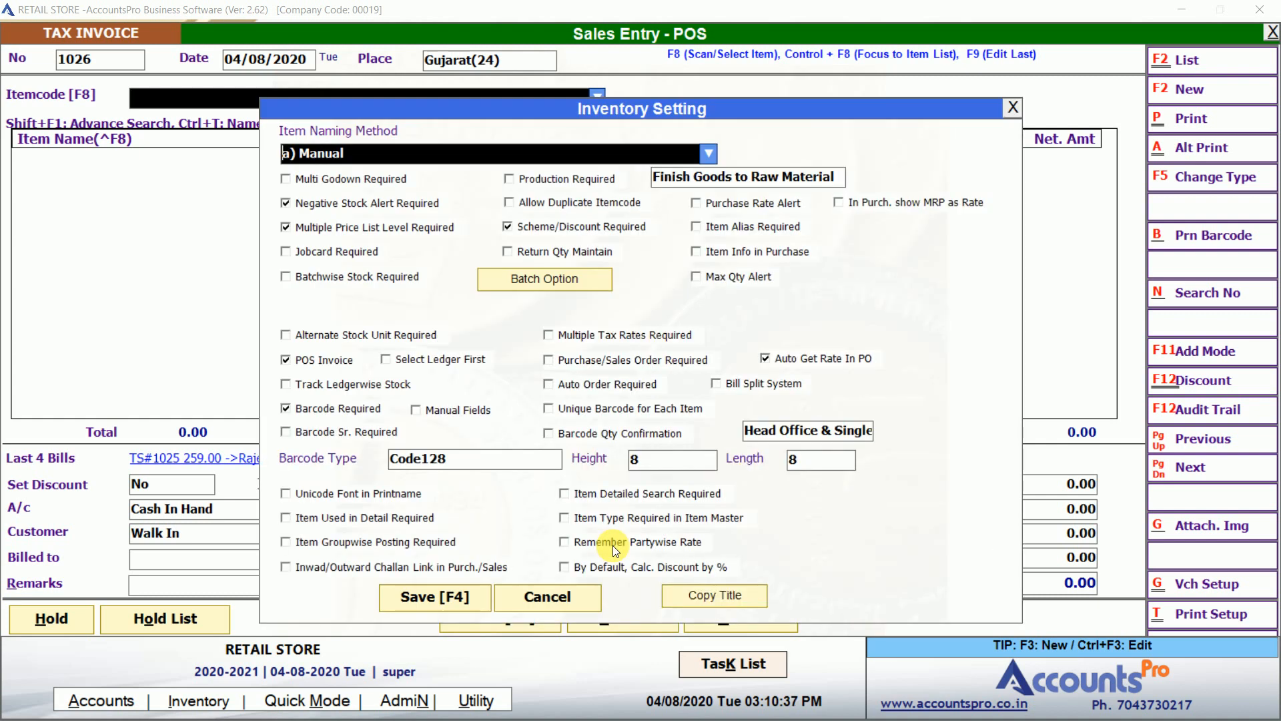
{"action": "key", "text": "Escape"}
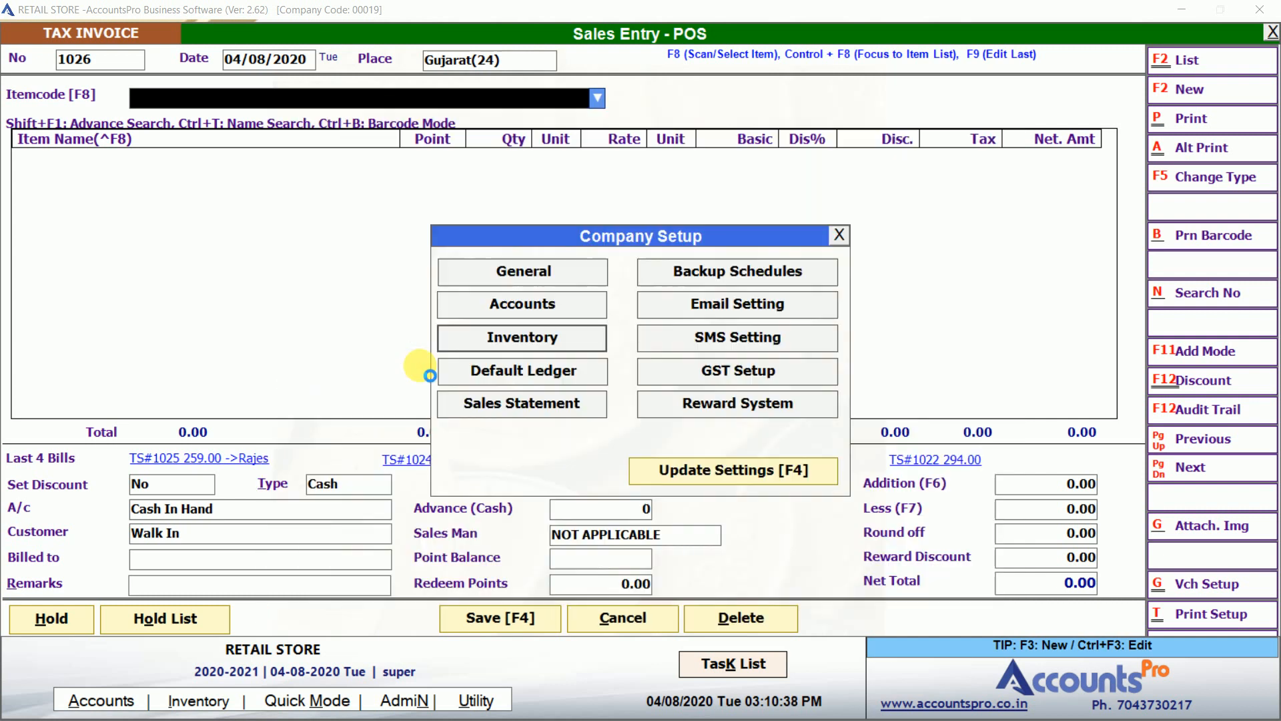
{"action": "key", "text": "Escape"}
{"action": "key", "text": "Escape"}
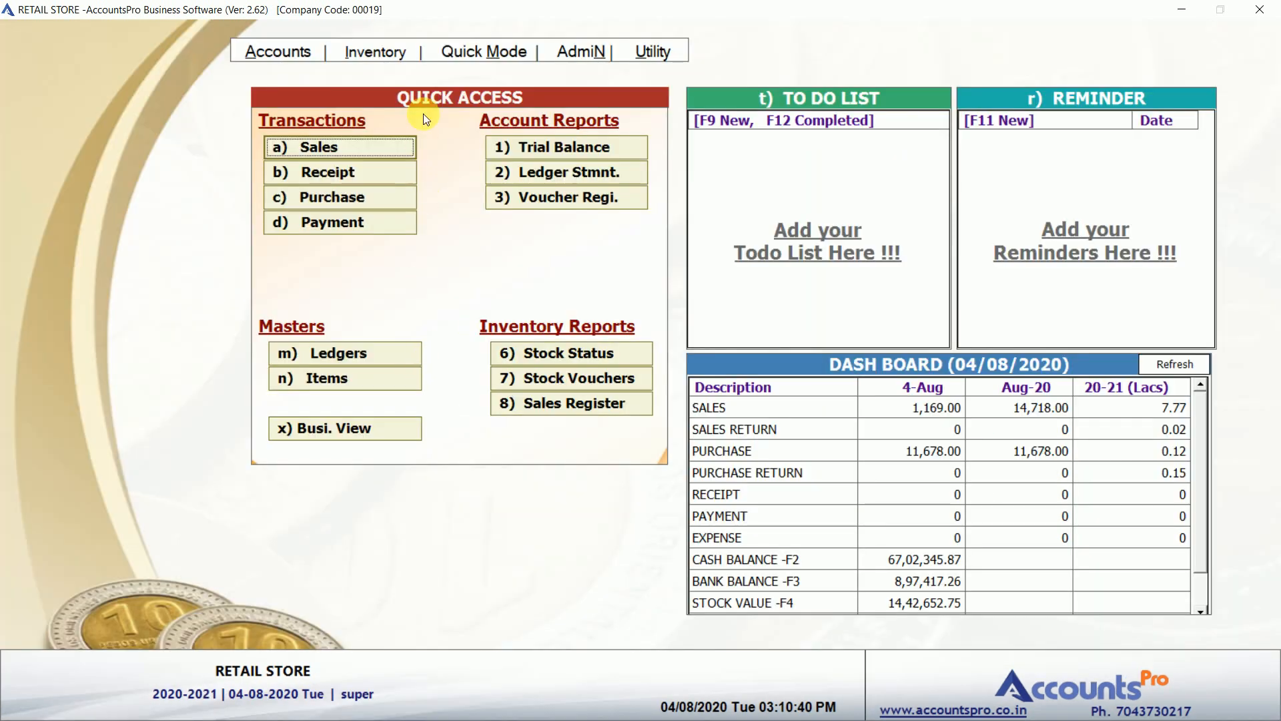
Start a new POS sales invoice 1026 and browse its account list to AXIS BANK.
{"action": "key", "text": "alt"}
{"action": "left_click", "coordinate": [360, 149]}
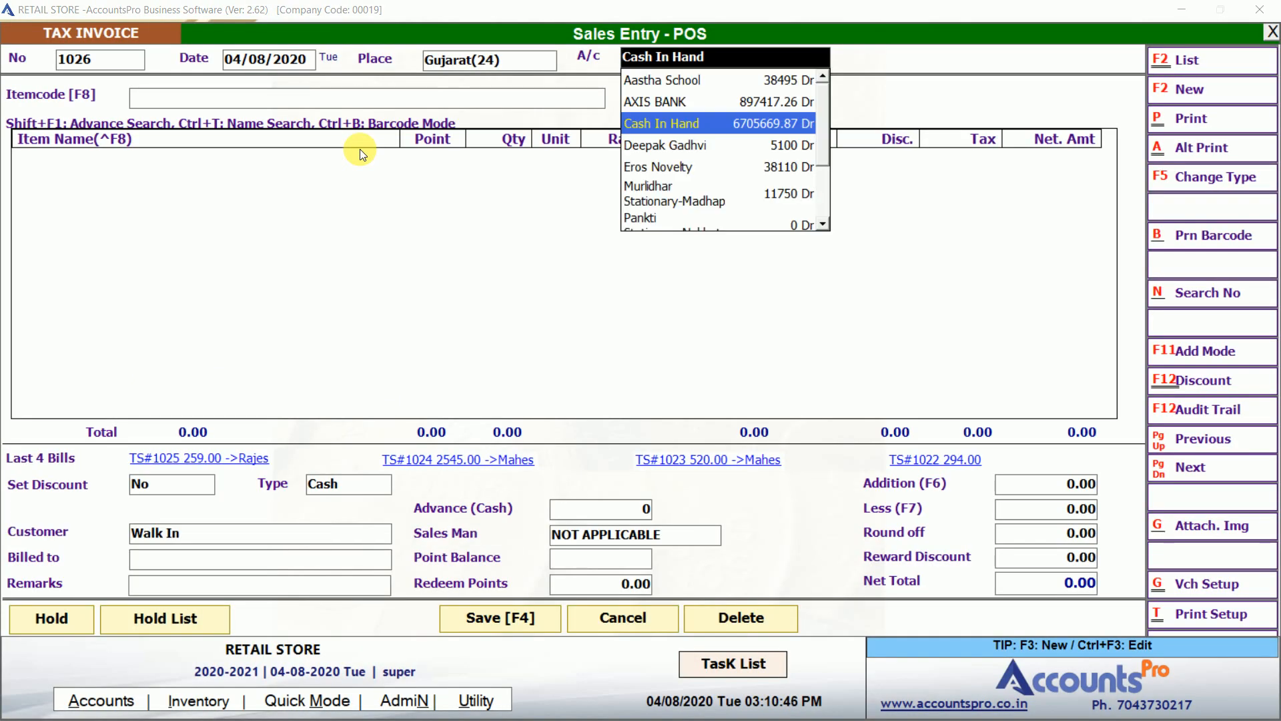
{"action": "key", "text": "Up"}
{"action": "key", "text": "Down"}
{"action": "key", "text": "Up"}
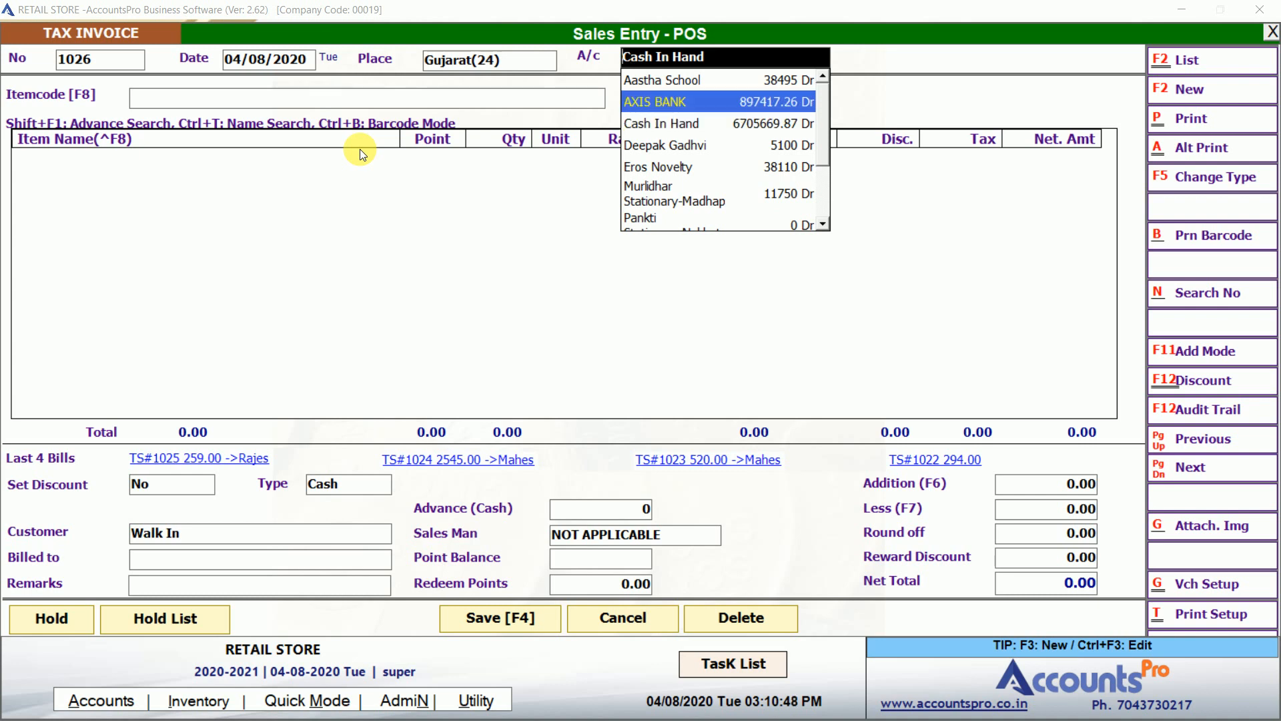
Create ledger MAHESH TRADING with Wholesale price list and salesperson NOT APPLICABLE, and use it on invoice 1026.
{"action": "key", "text": "F3"}
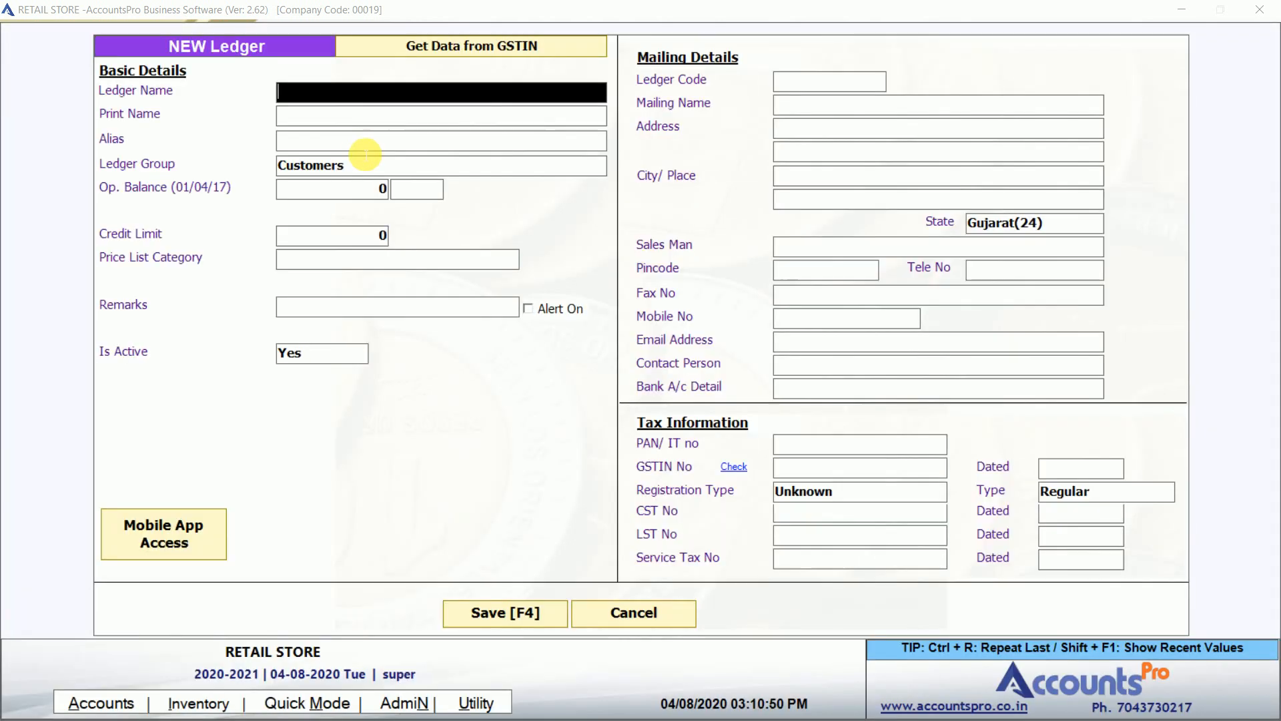
{"action": "type", "text": "M"}
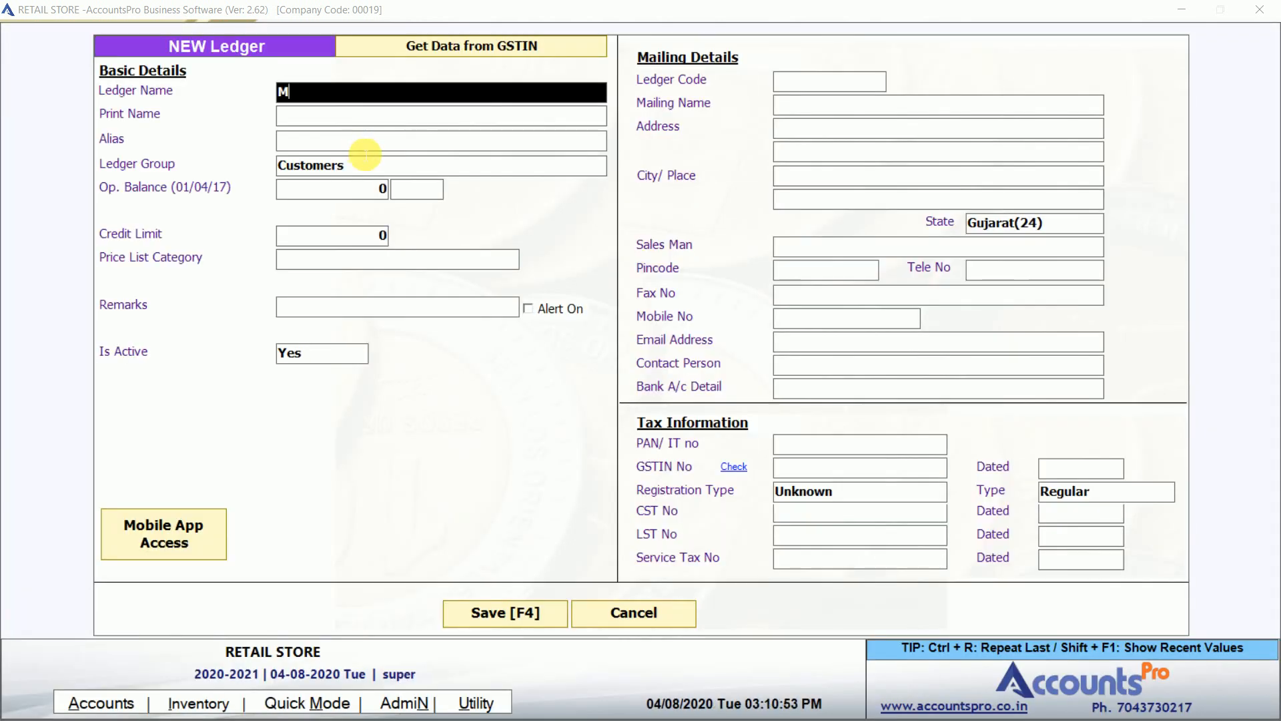
{"action": "type", "text": "AHESH TRADING"}
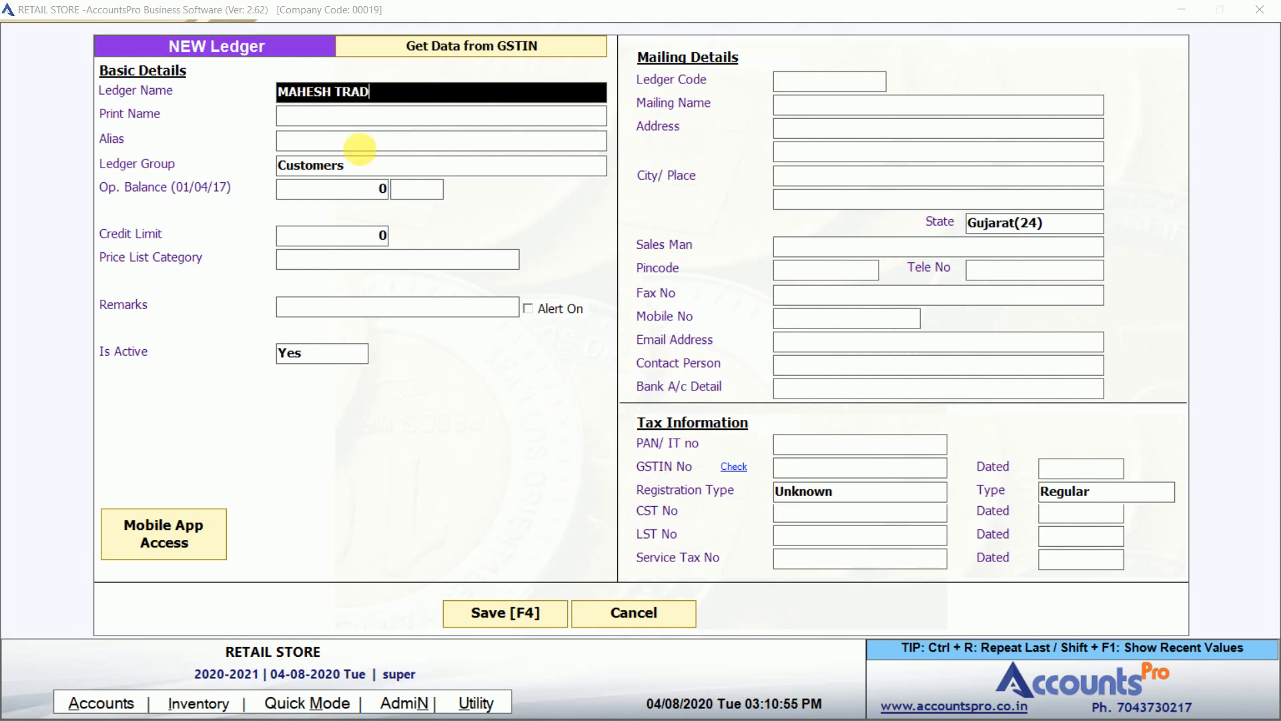
{"action": "key", "text": "Return"}
{"action": "key", "text": "Return"}
{"action": "key", "text": "Return"}
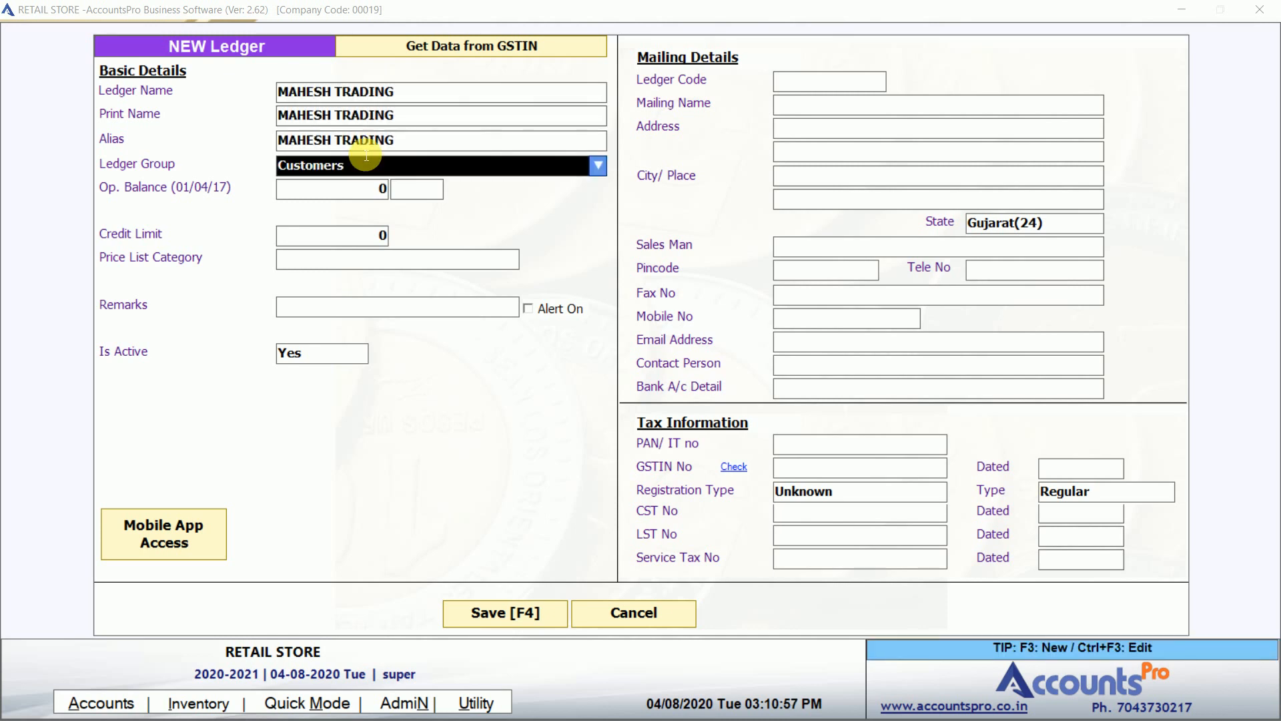
{"action": "key", "text": "Return"}
{"action": "key", "text": "Return"}
{"action": "key", "text": "Return"}
{"action": "key", "text": "Return"}
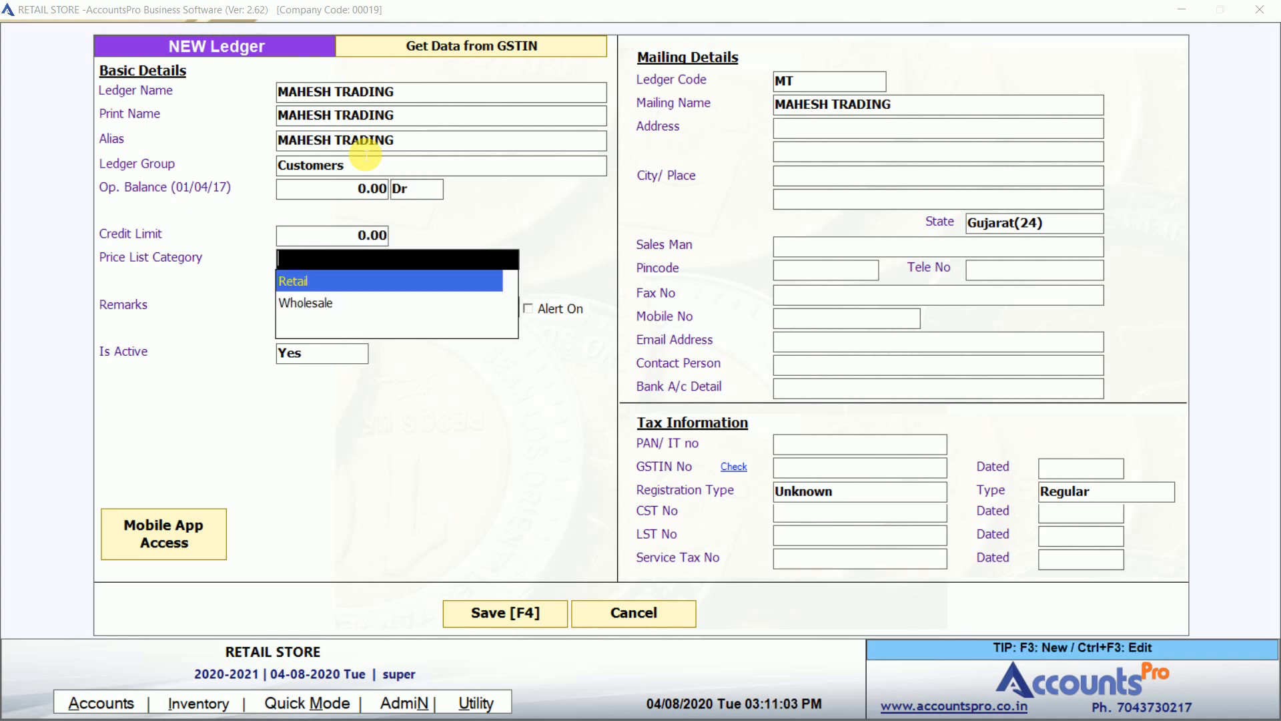
{"action": "key", "text": "Down"}
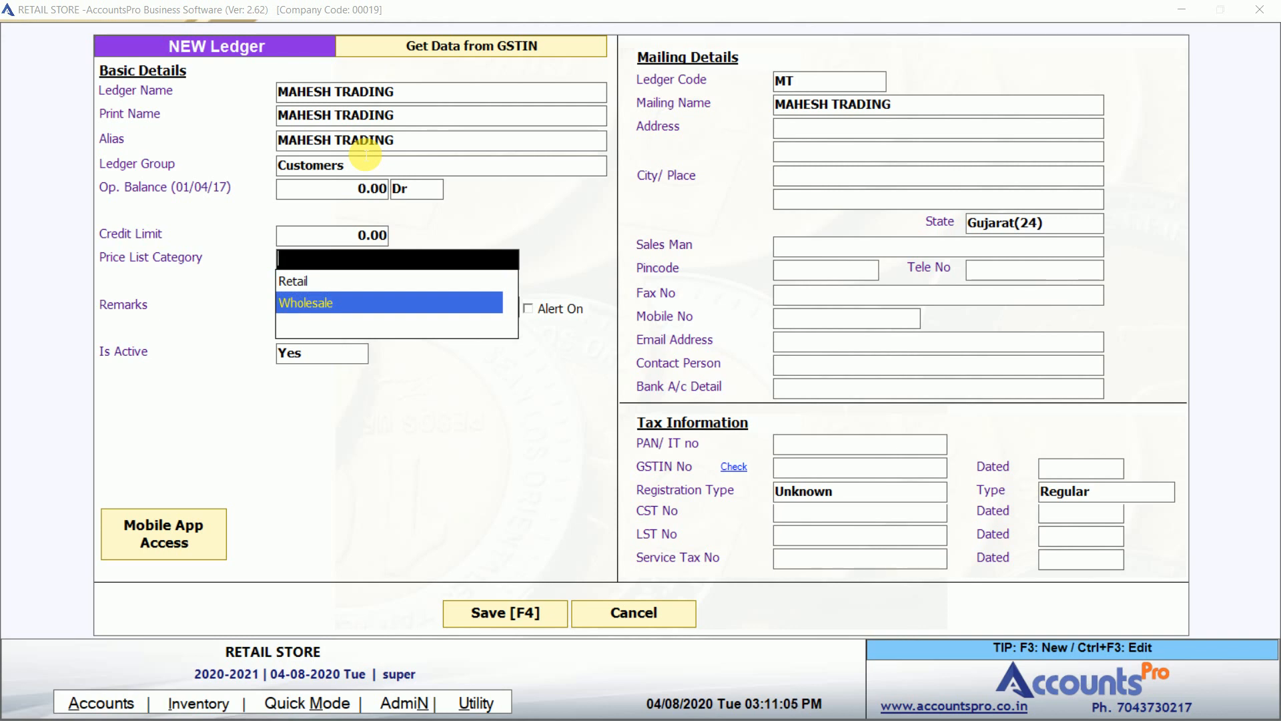
{"action": "key", "text": "Return"}
{"action": "key", "text": "Return"}
{"action": "key", "text": "Return"}
{"action": "key", "text": "Return"}
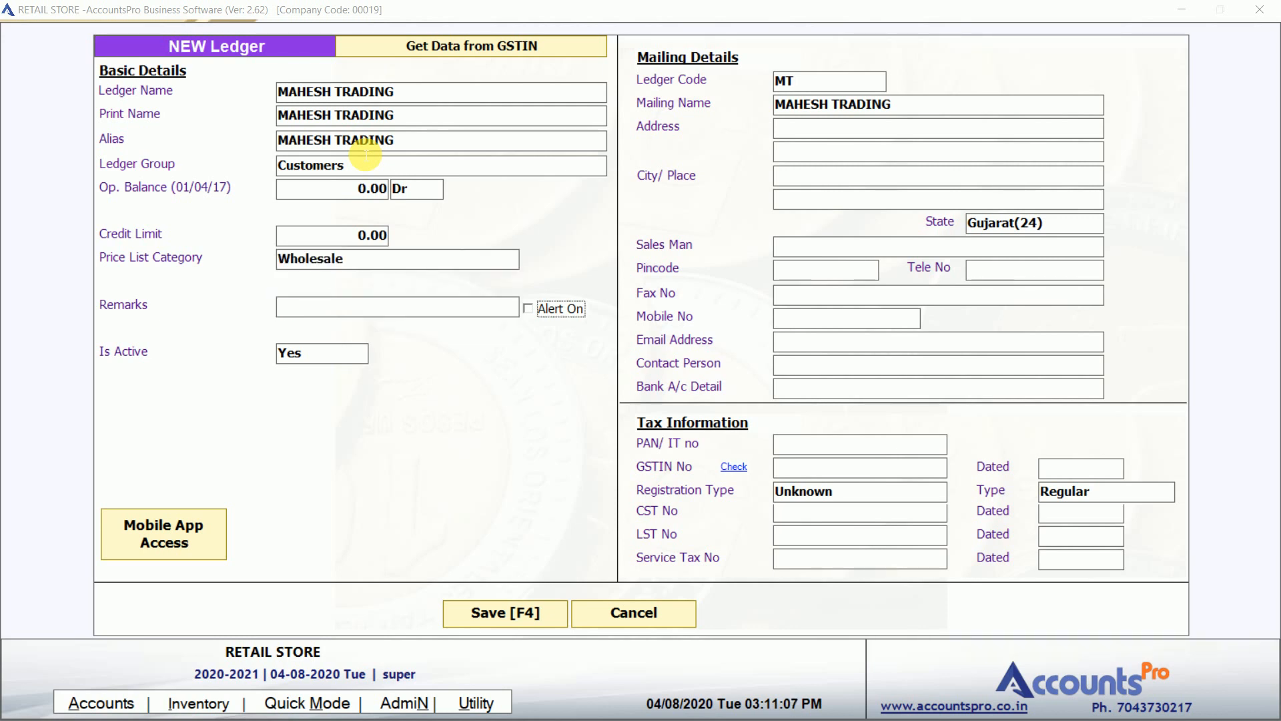
{"action": "key", "text": "Return"}
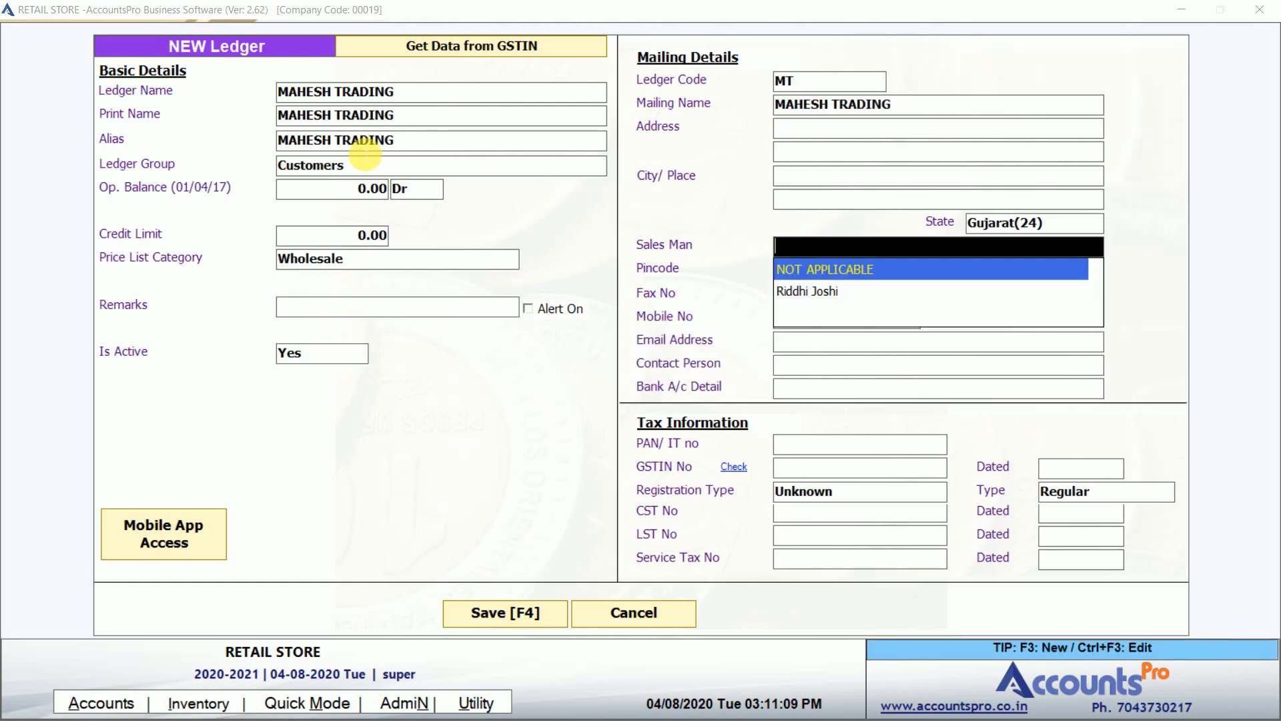
{"action": "key", "text": "Return"}
{"action": "key", "text": "F4"}
{"action": "key", "text": "Return"}
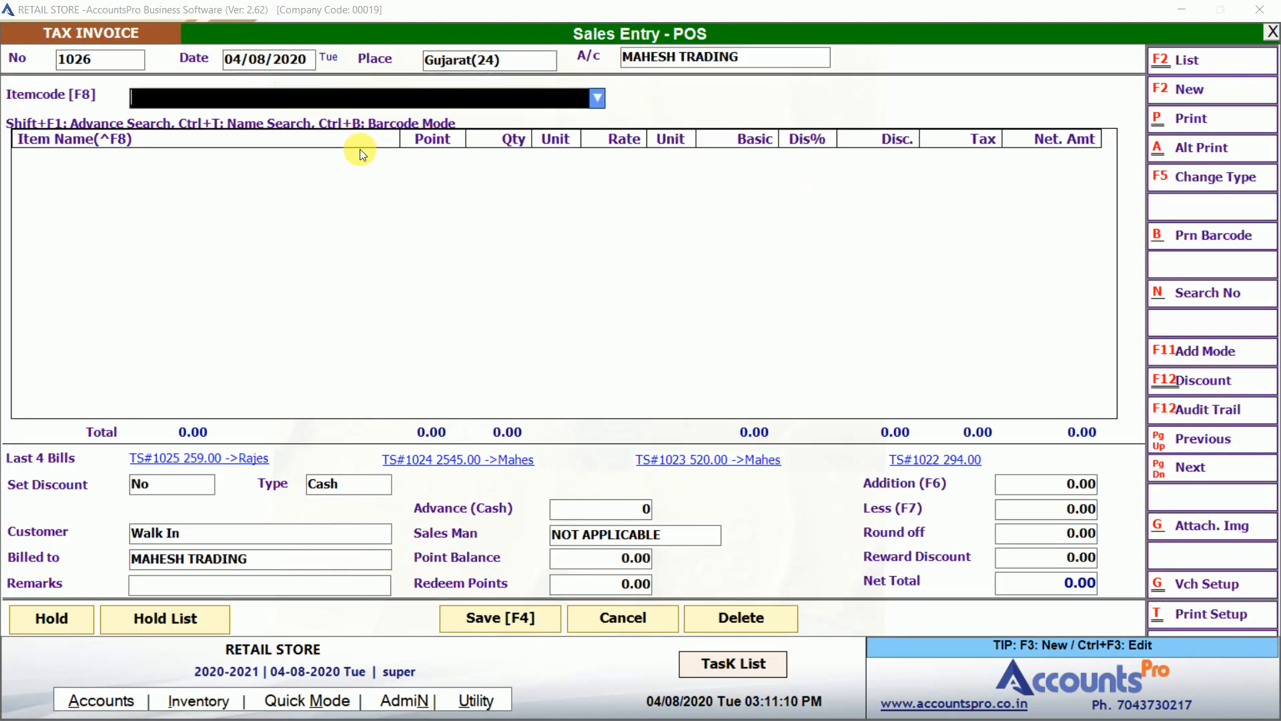
Add STAR BAND A3 to the invoice and check its Wholesale price of 100.
{"action": "type", "text": "STAR"}
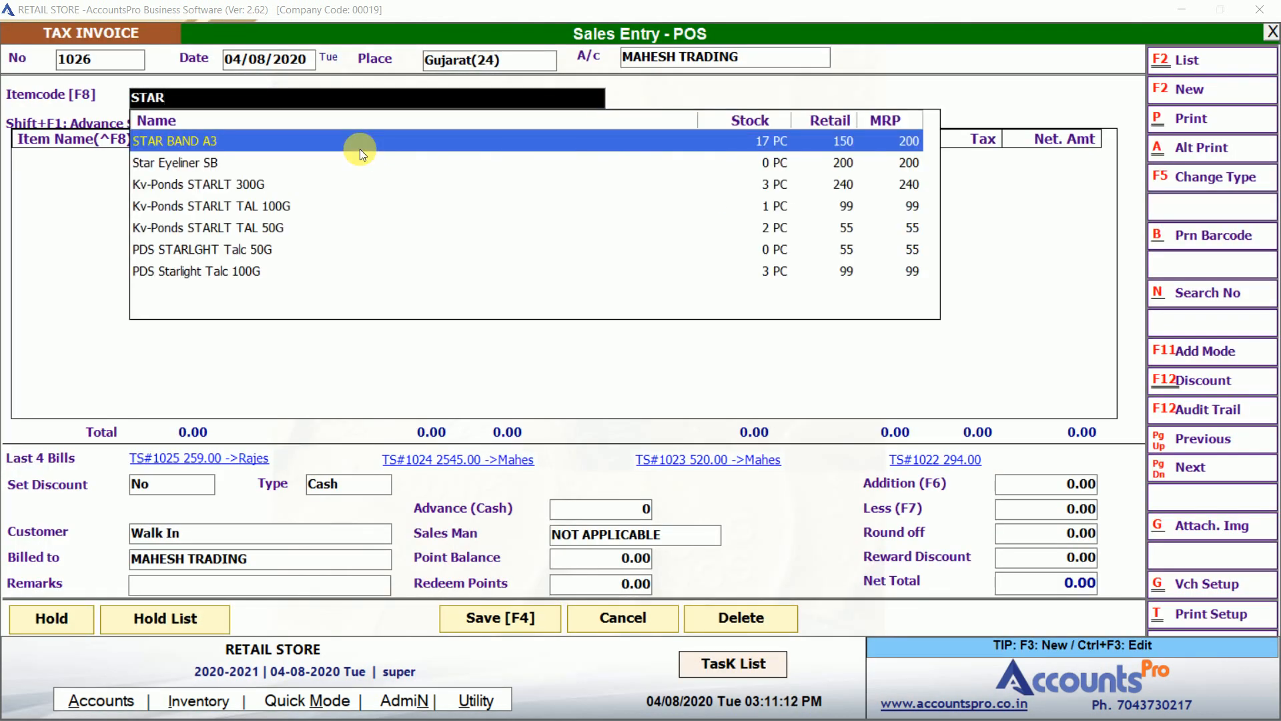
{"action": "key", "text": "Down"}
{"action": "key", "text": "Up"}
{"action": "key", "text": "Return"}
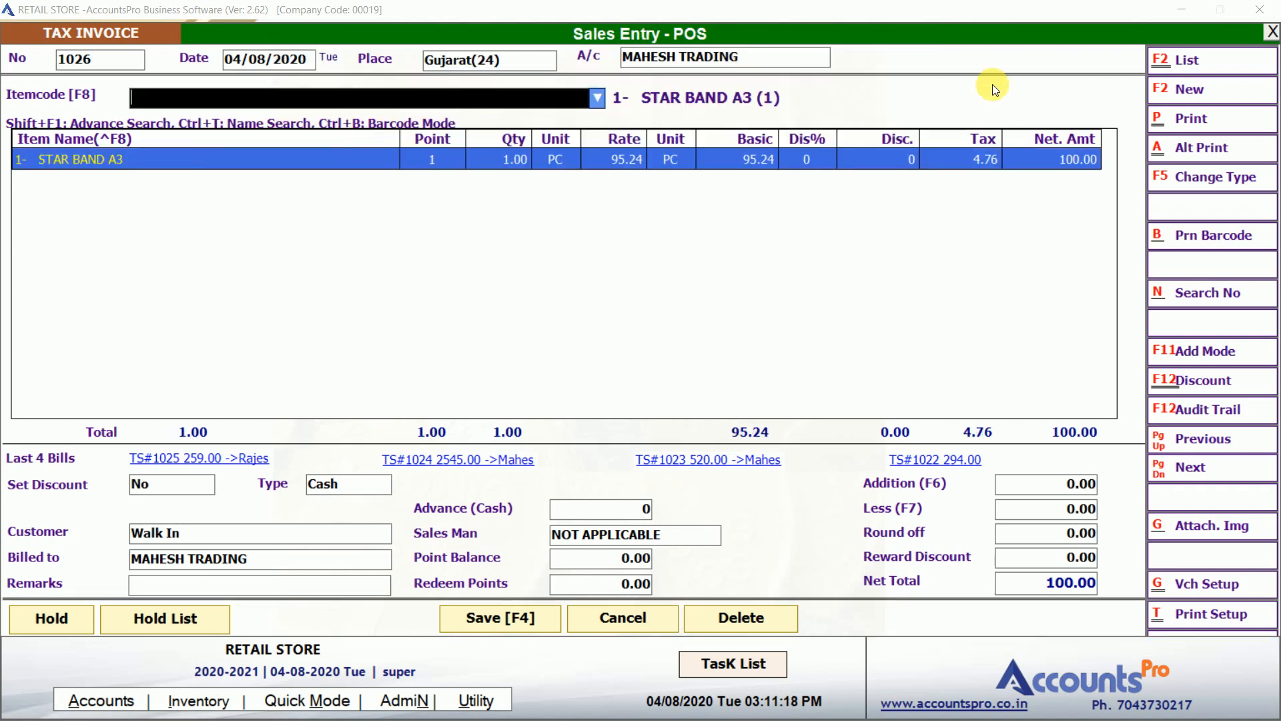
{"action": "type", "text": "STAR"}
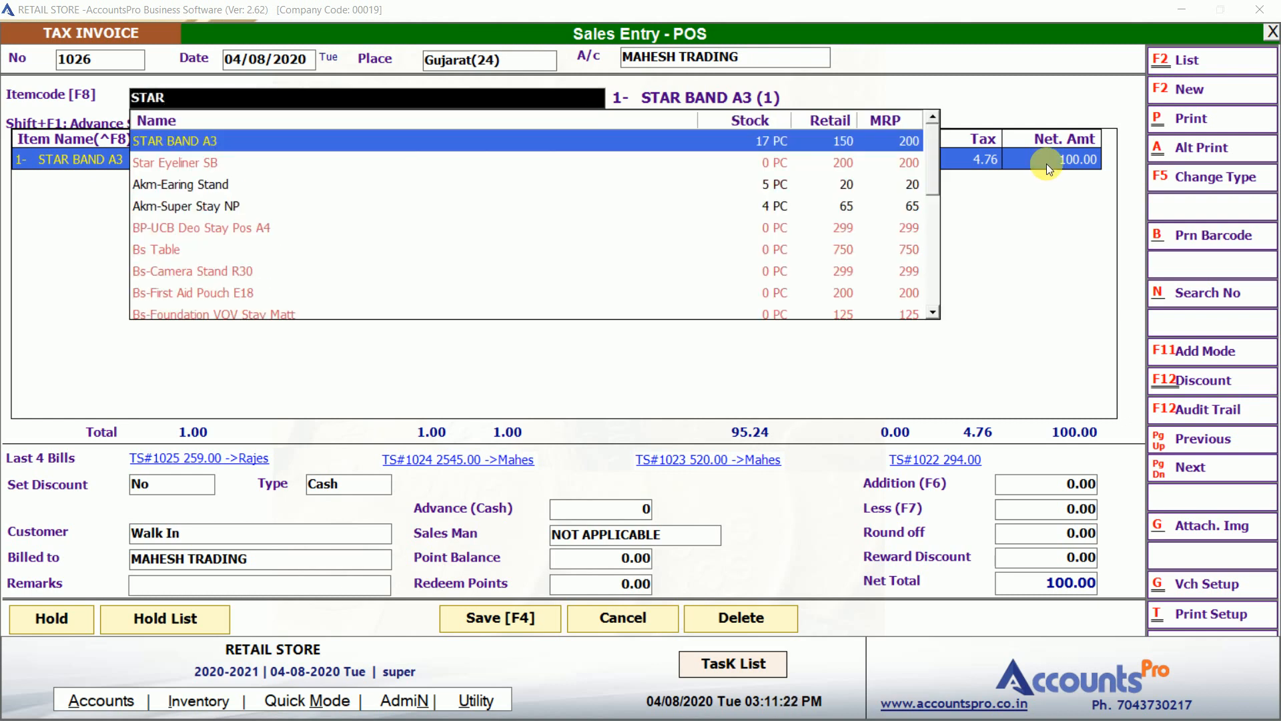
{"action": "key", "text": "ctrl+F3"}
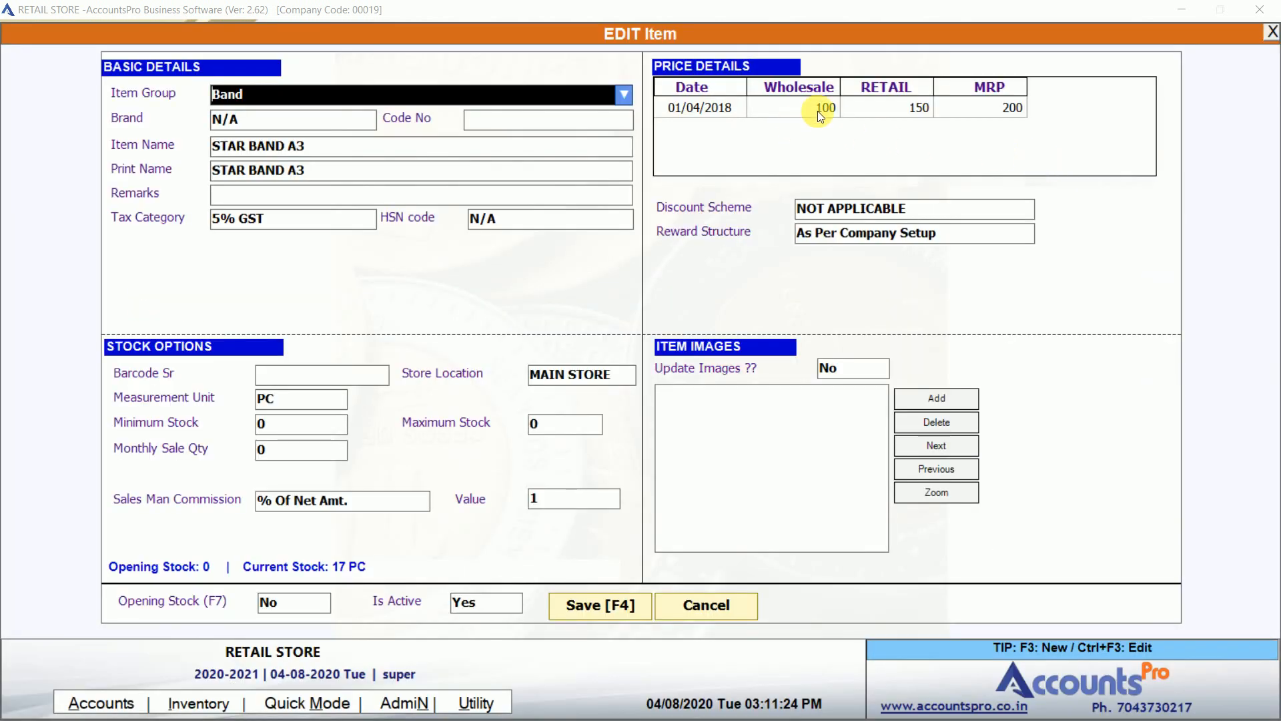
{"action": "left_click", "coordinate": [819, 111]}
{"action": "key", "text": "Escape"}
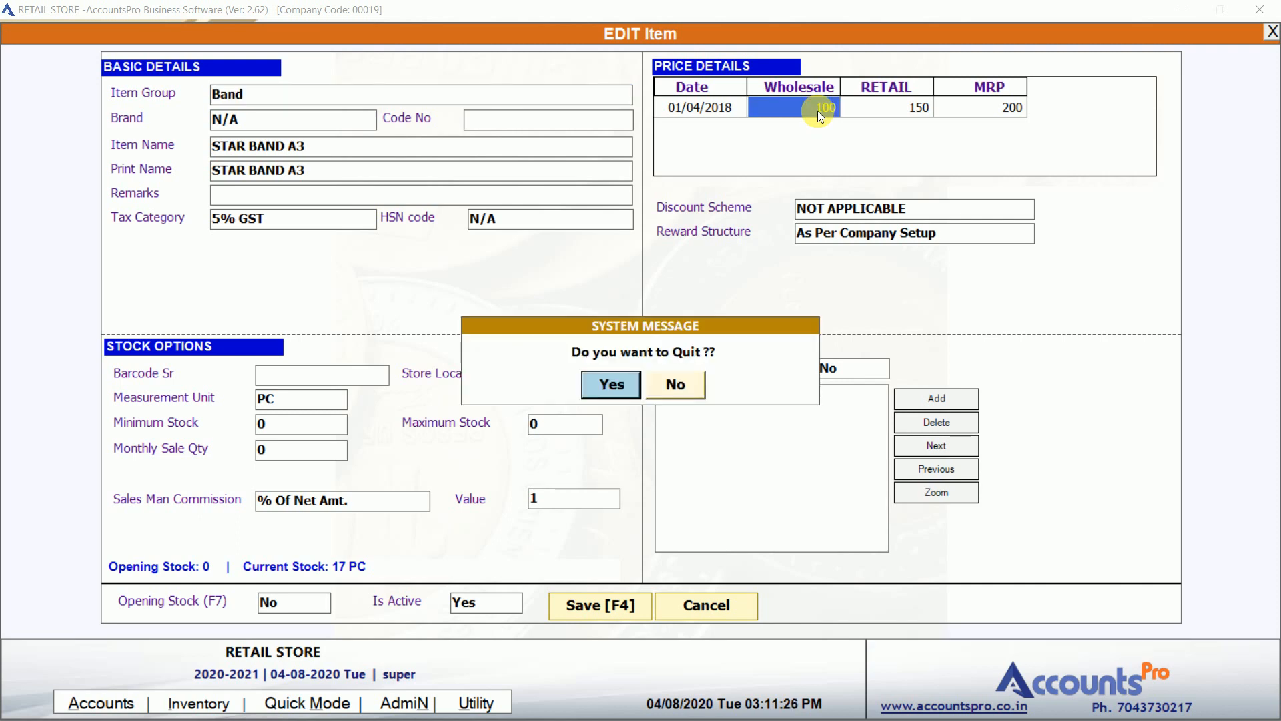
{"action": "key", "text": "Return"}
Add one Akm-Earing Stand at a net rate of 200.
{"action": "key", "text": "Down"}
{"action": "key", "text": "Down"}
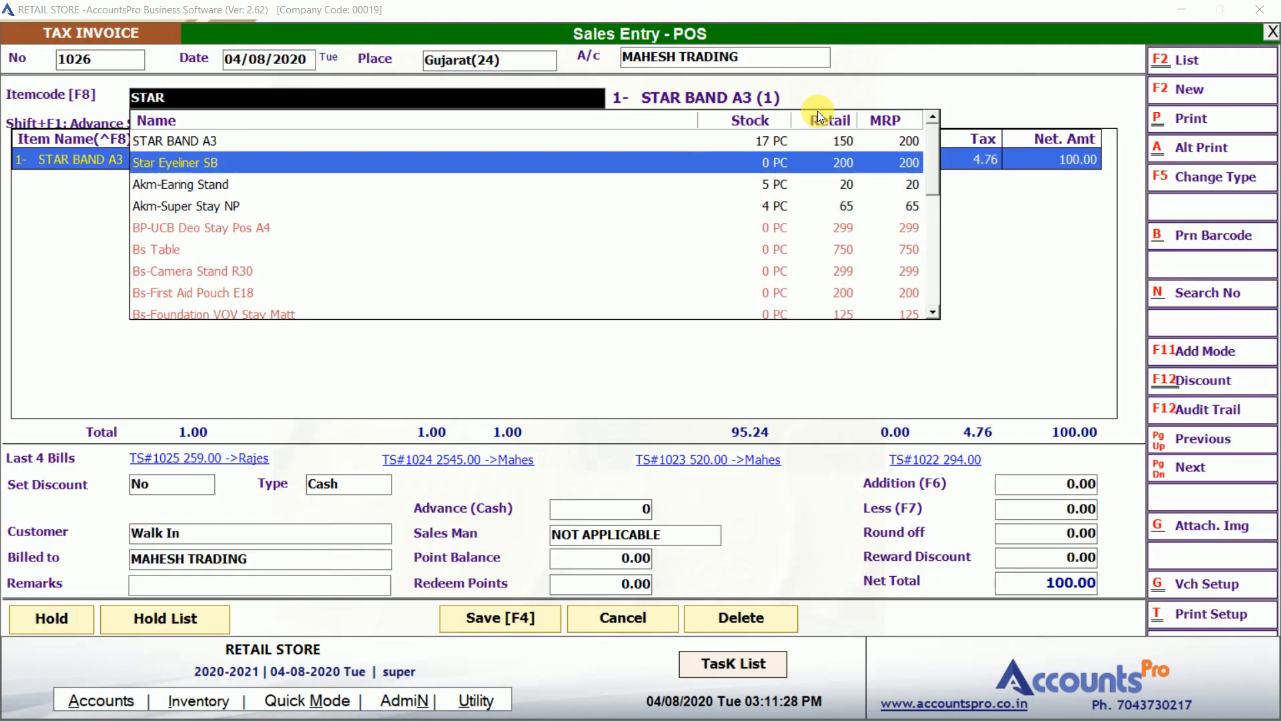
{"action": "key", "text": "Return"}
{"action": "key", "text": "Return"}
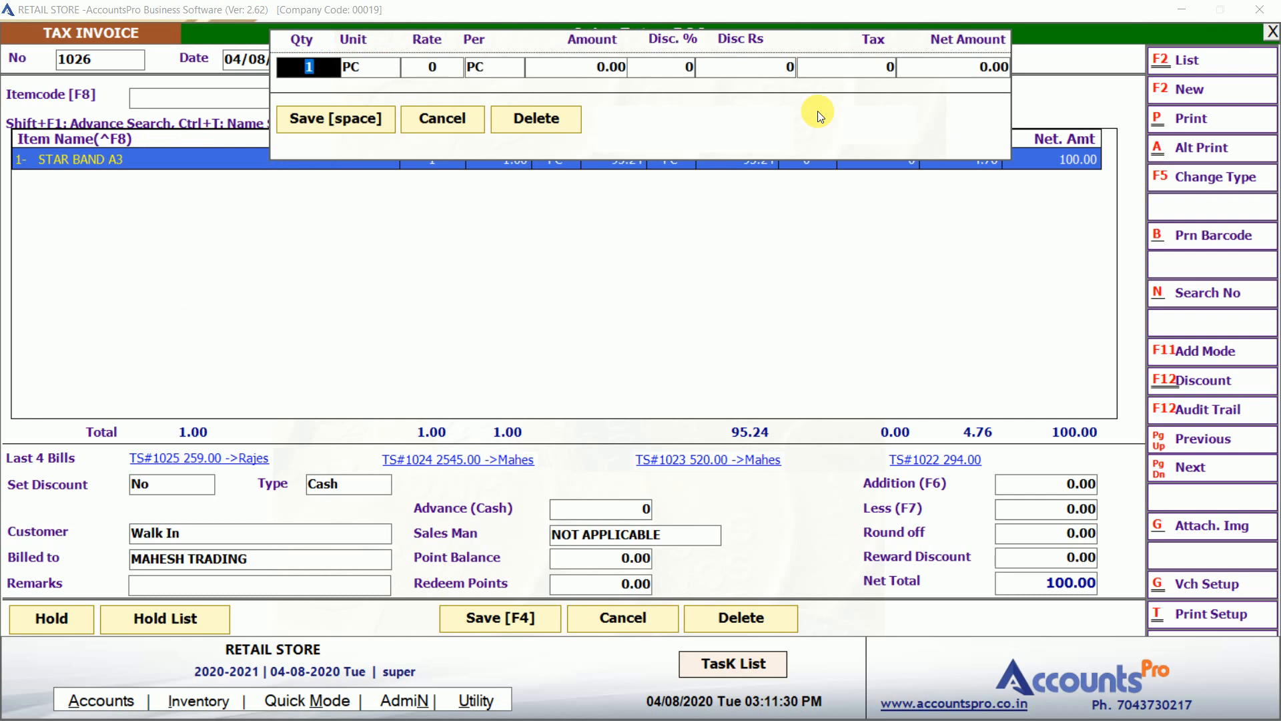
{"action": "type", "text": "200"}
{"action": "key", "text": "Return"}
{"action": "key", "text": "Return"}
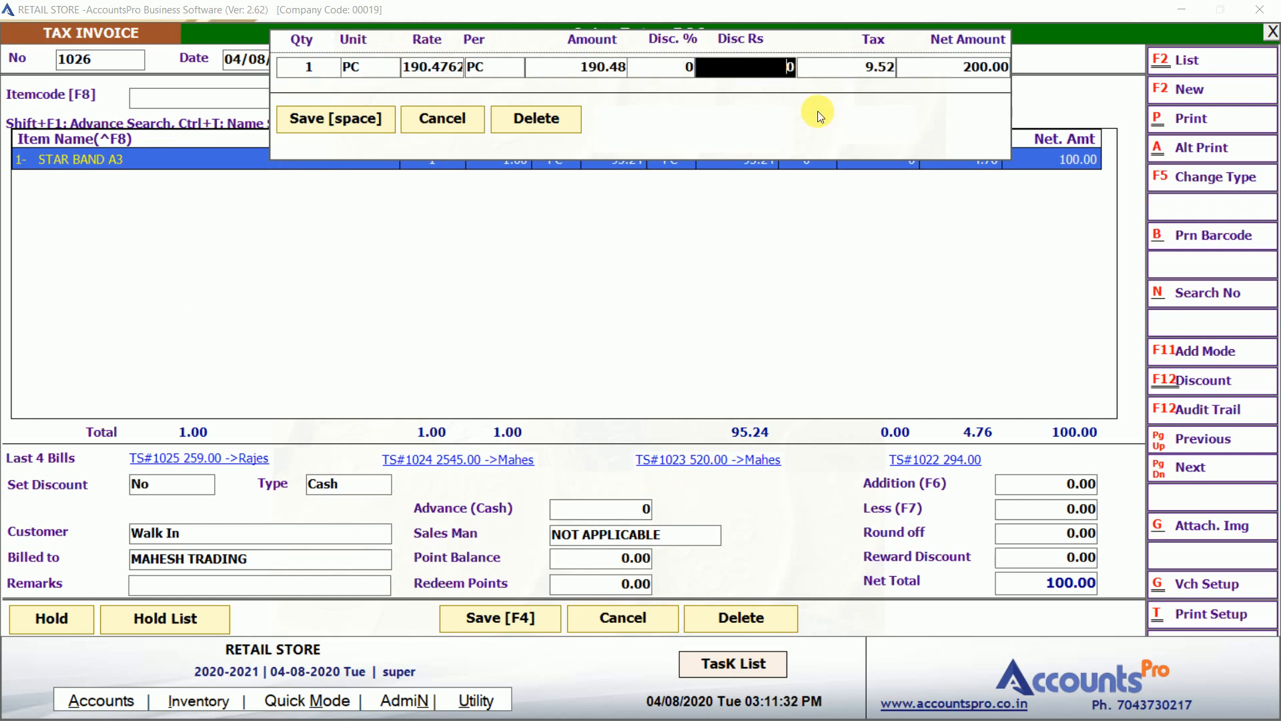
{"action": "key", "text": "Return"}
{"action": "key", "text": "Return"}
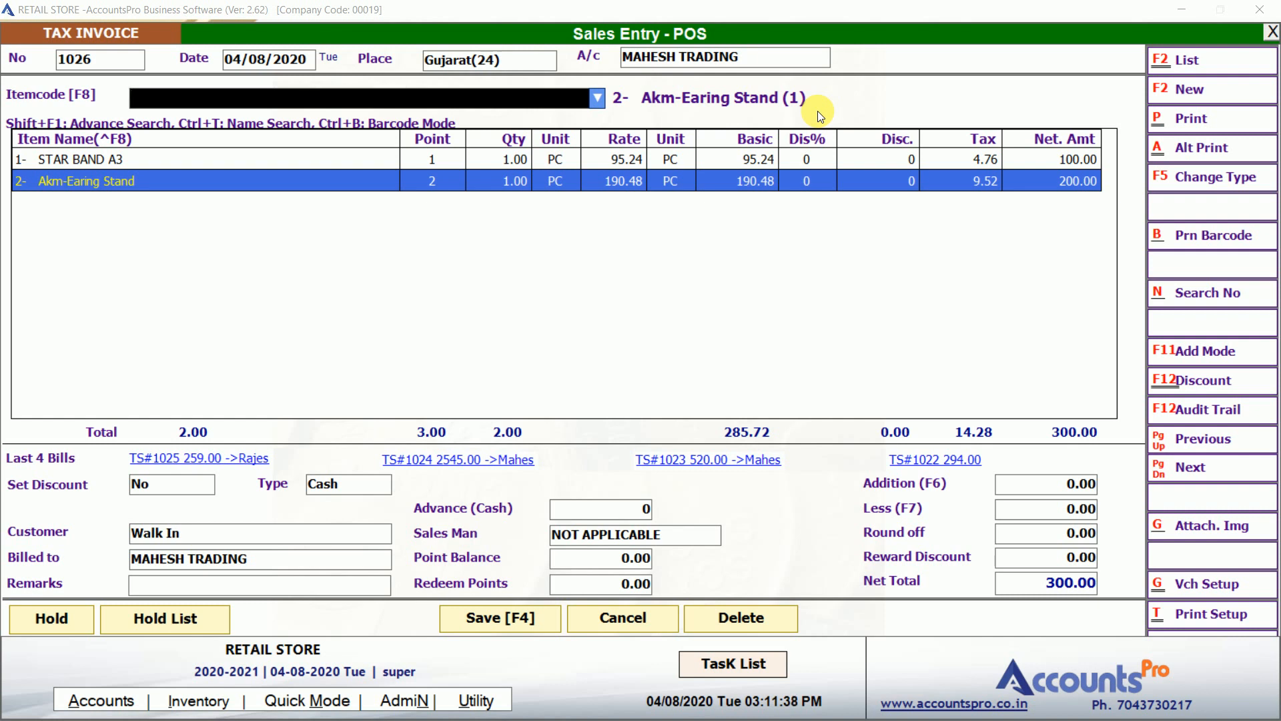
Save invoice 1026 at 300.00 without printing.
{"action": "key", "text": "F4"}
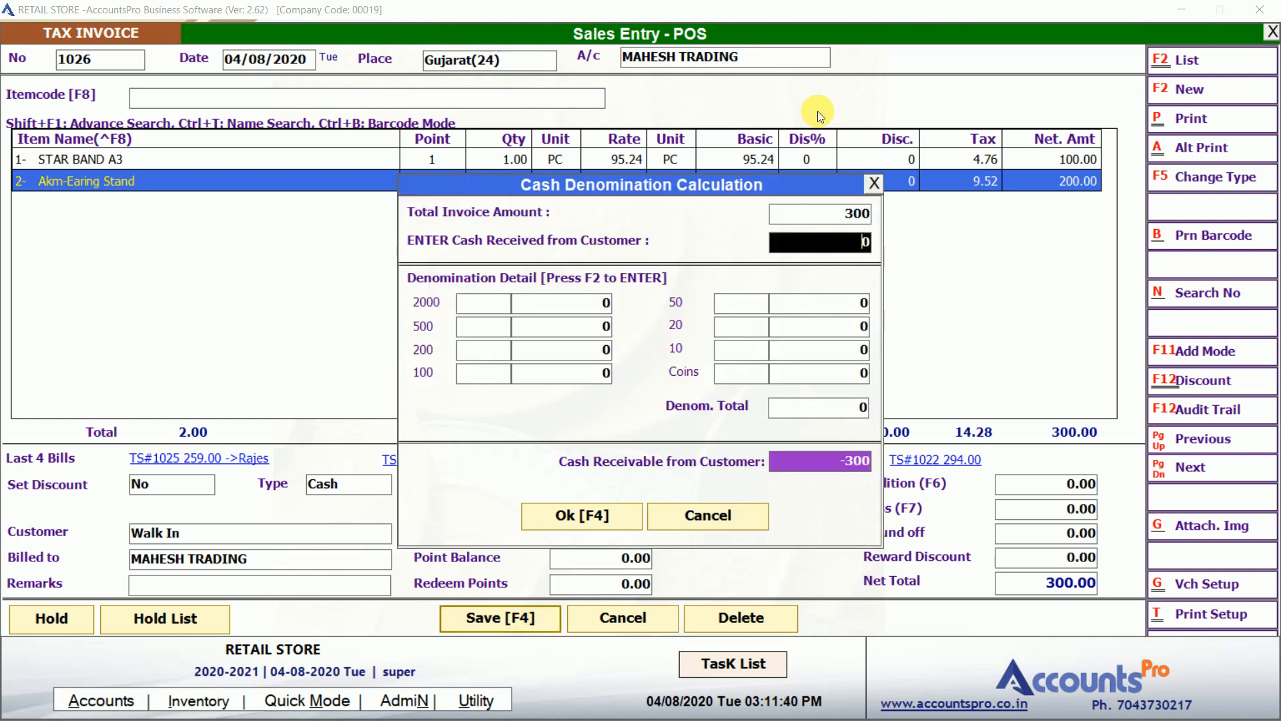
{"action": "key", "text": "F4"}
{"action": "key", "text": "Tab"}
{"action": "key", "text": "Return"}
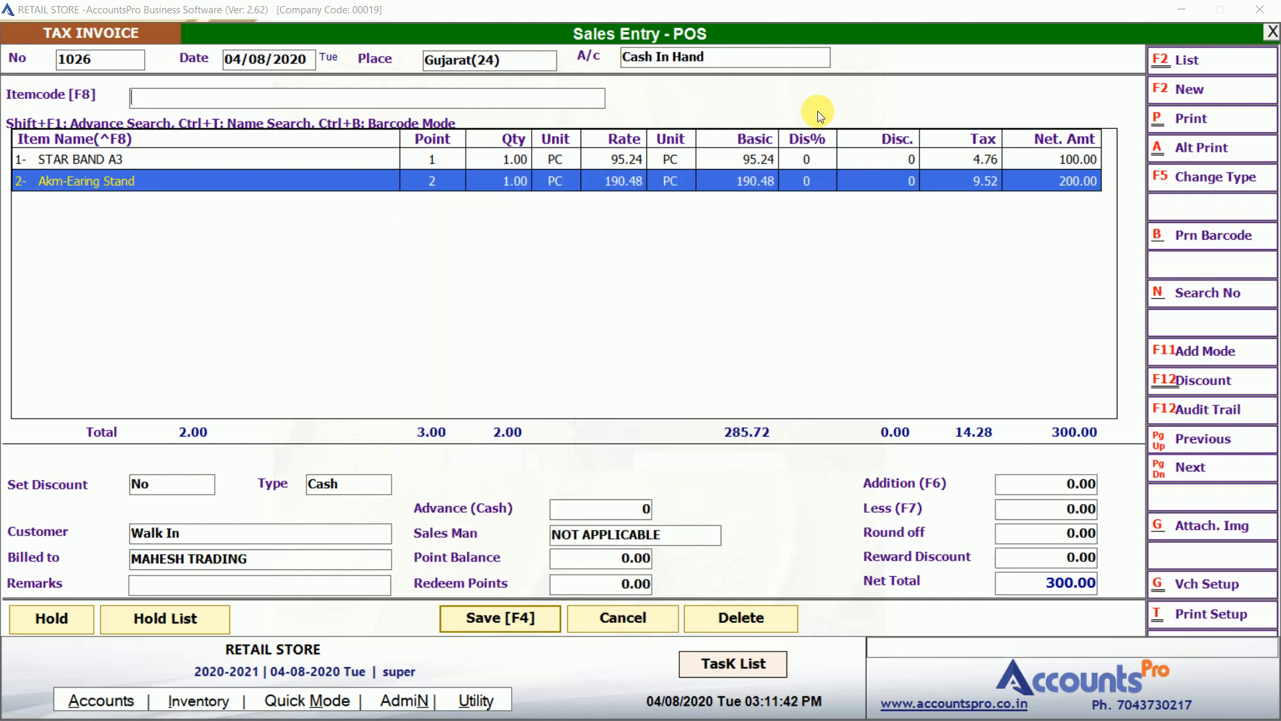
{"action": "key", "text": "Return"}
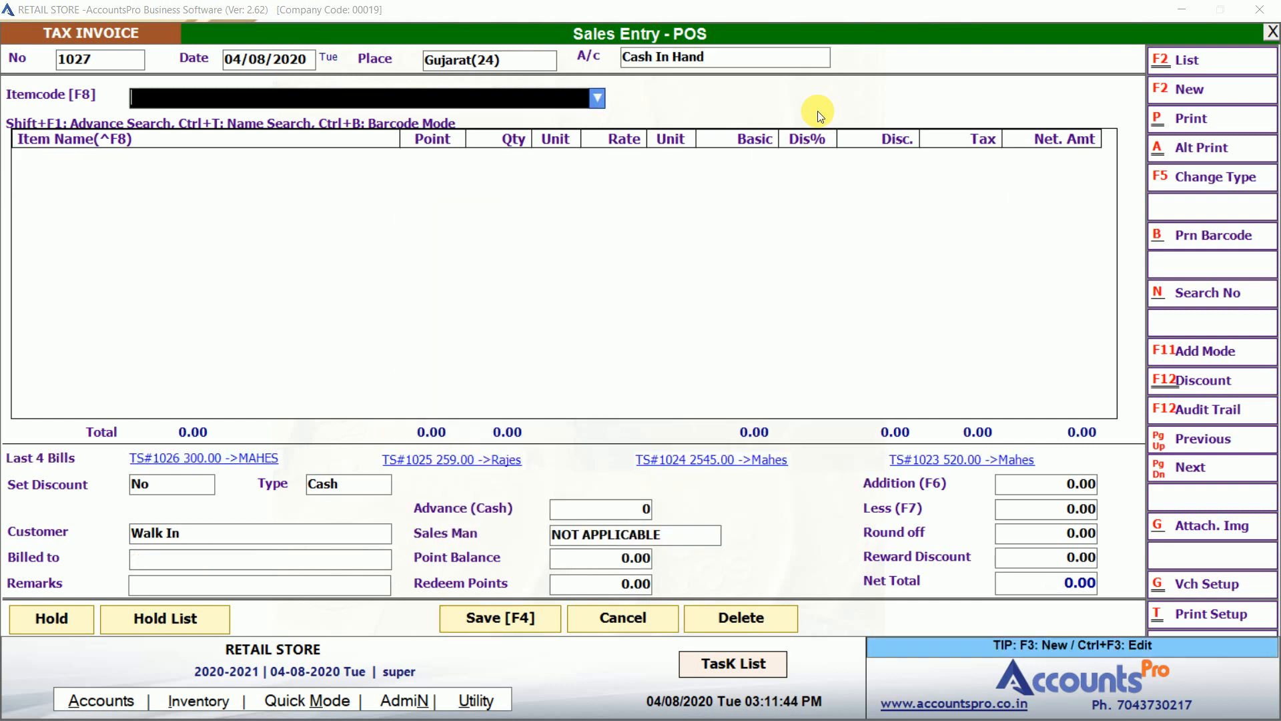
Add one STAR BAND A3 to invoice 1027.
{"action": "type", "text": "STAR"}
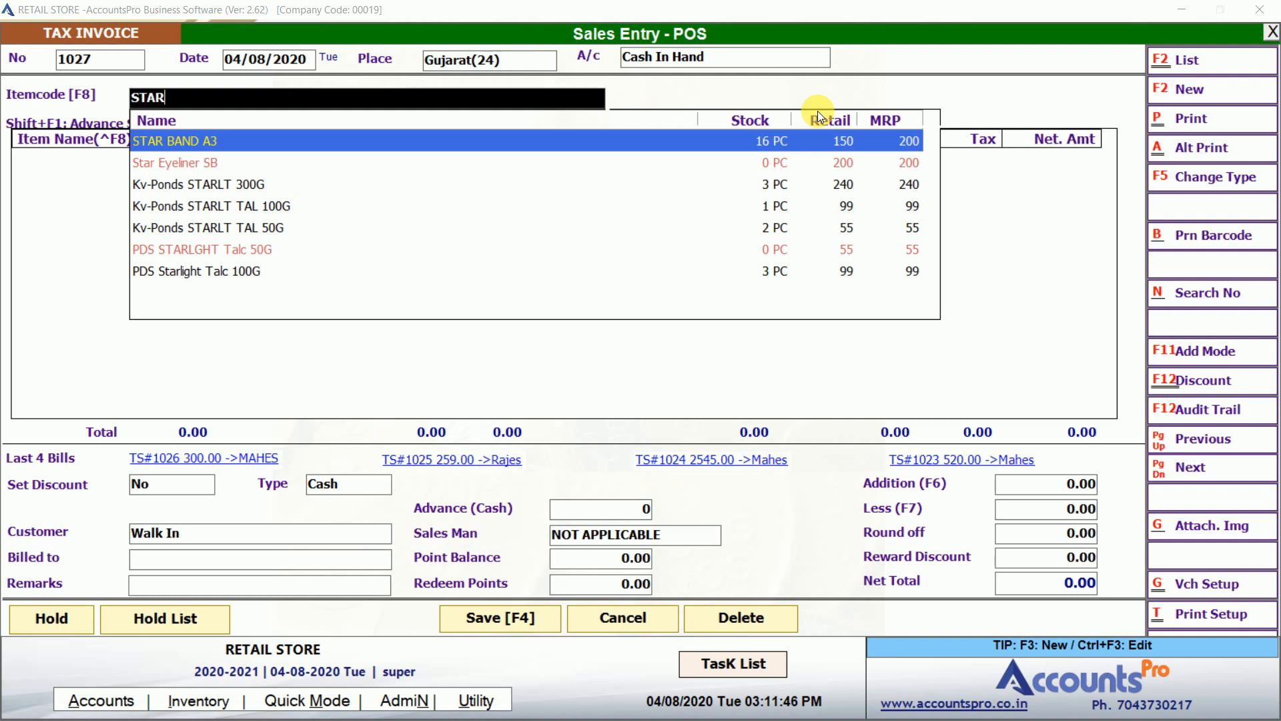
{"action": "key", "text": "Return"}
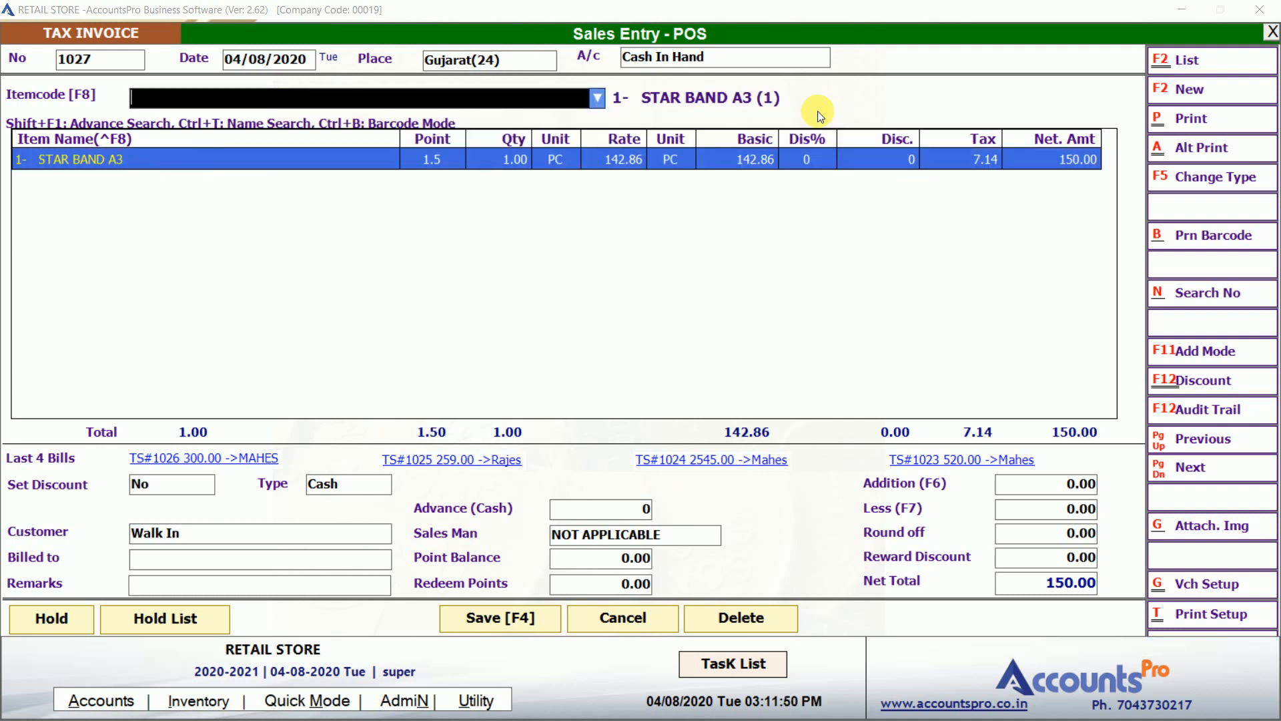
{"action": "key", "text": "Return"}
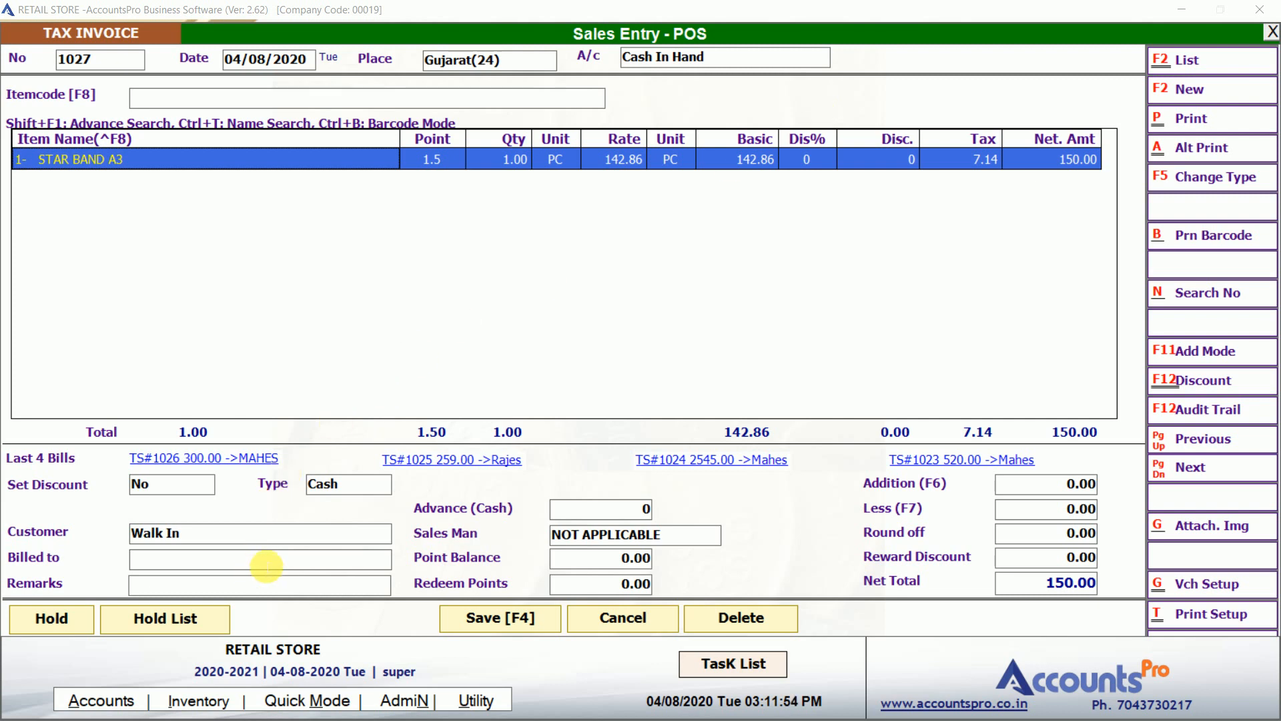
{"action": "left_click", "coordinate": [265, 565]}
Save invoice 1027 as a Cash In Hand sale without printing and close Sales Entry - POS.
{"action": "key", "text": "F4"}
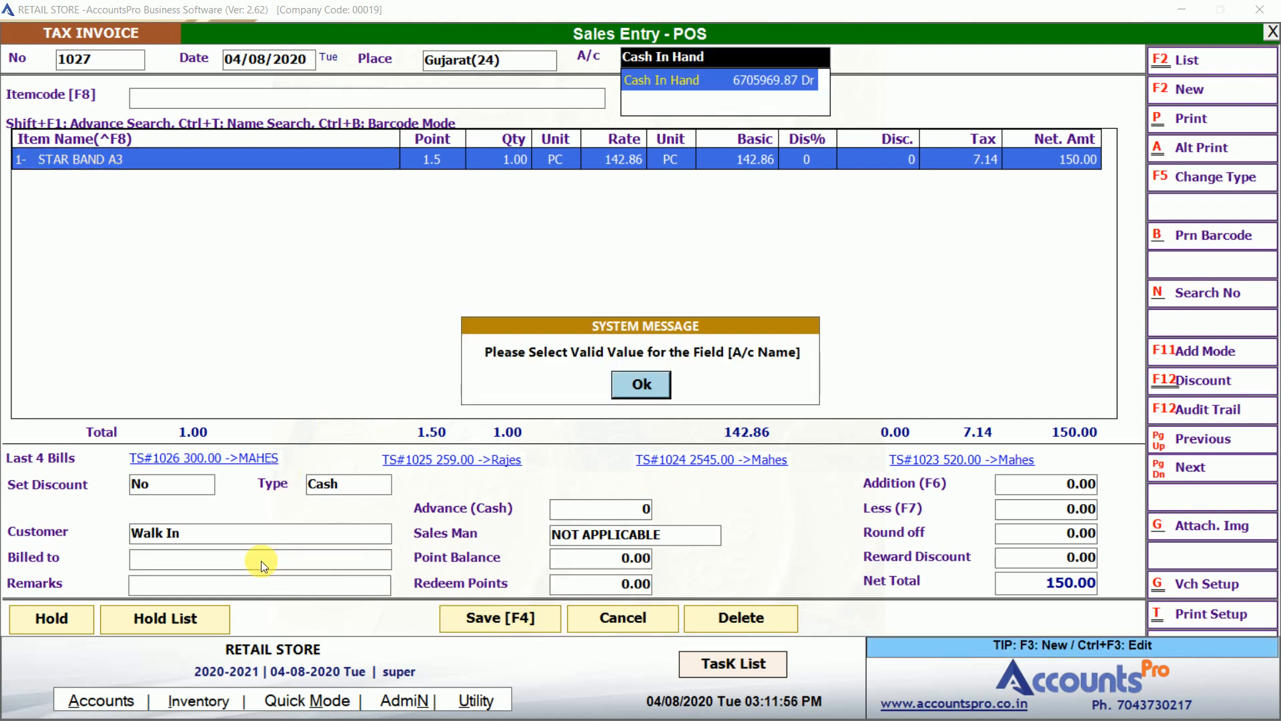
{"action": "key", "text": "Return"}
{"action": "key", "text": "Return"}
{"action": "key", "text": "F4"}
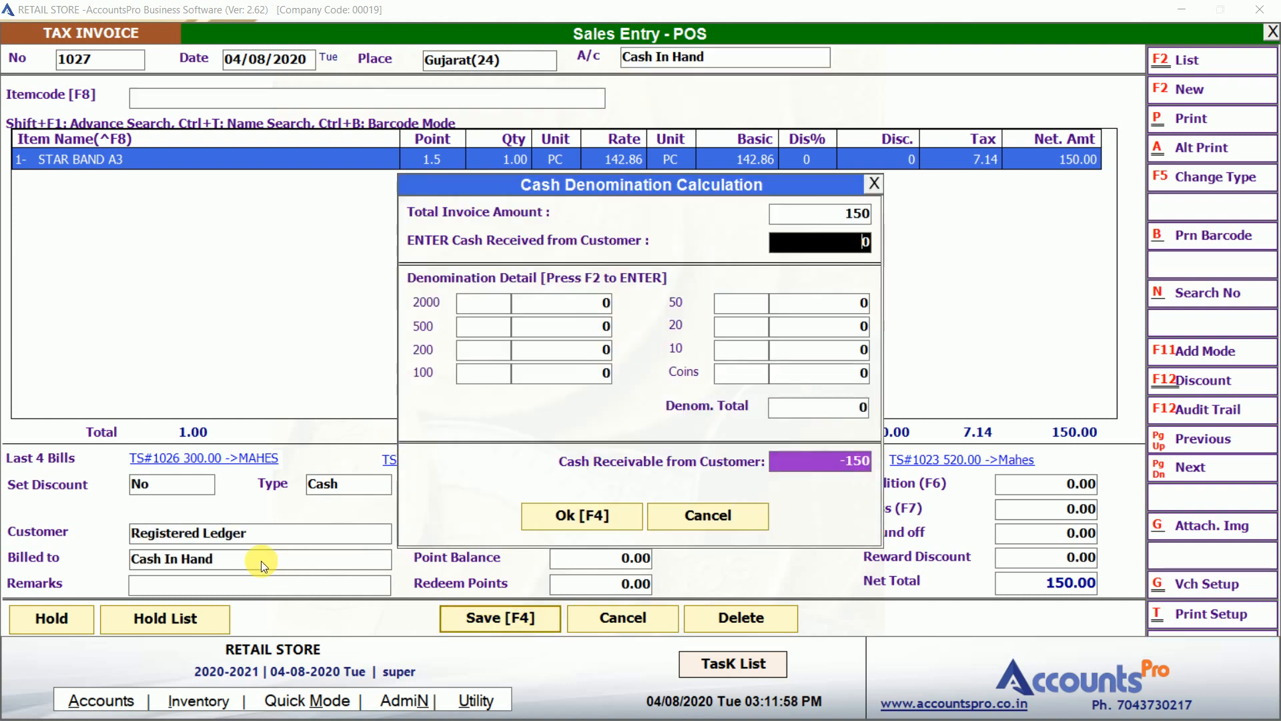
{"action": "key", "text": "Return"}
{"action": "key", "text": "Return"}
{"action": "key", "text": "Return"}
{"action": "key", "text": "Right"}
{"action": "key", "text": "Return"}
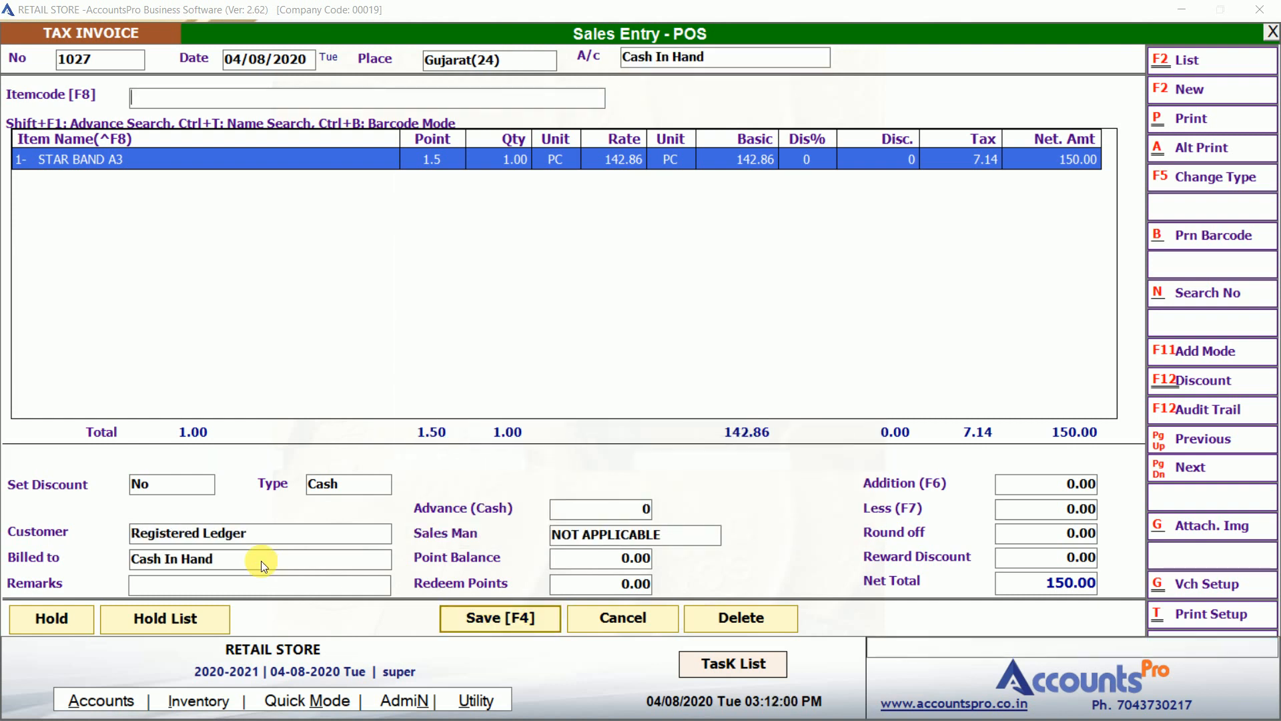
{"action": "key", "text": "Escape"}
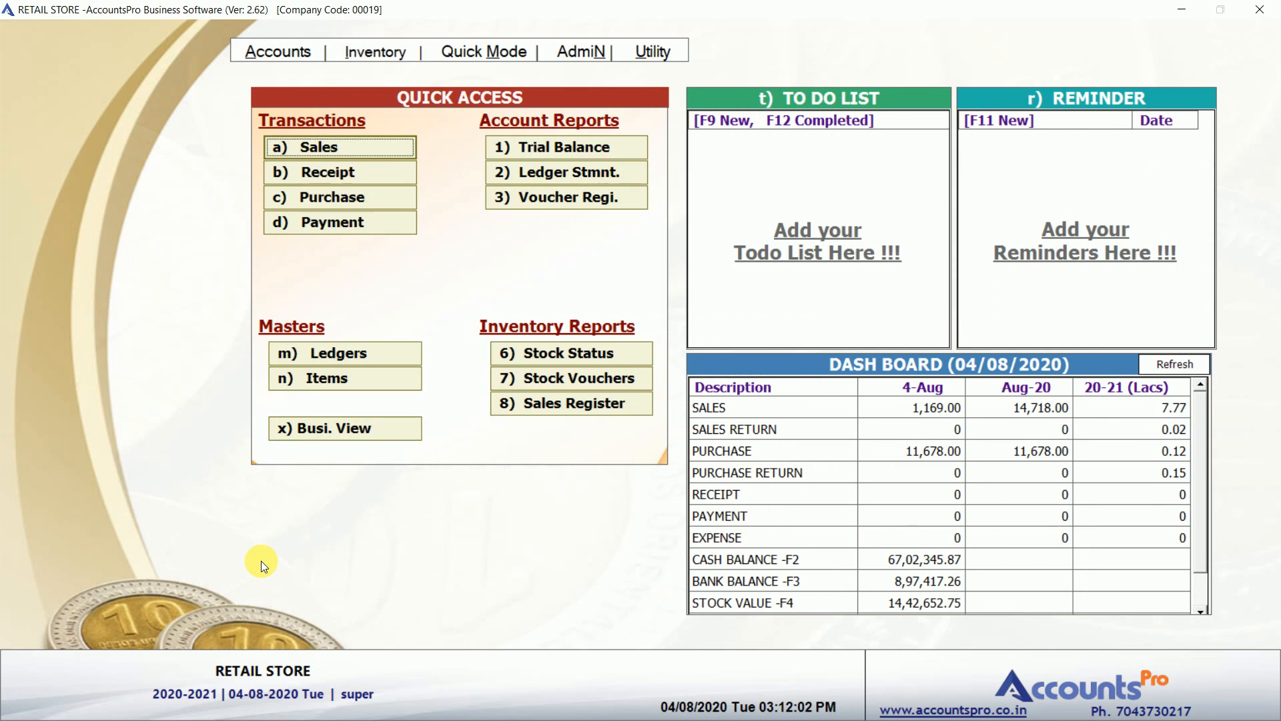
Open the Stock Status report and browse the Tn-Anklet item rows.
{"action": "left_click", "coordinate": [571, 355]}
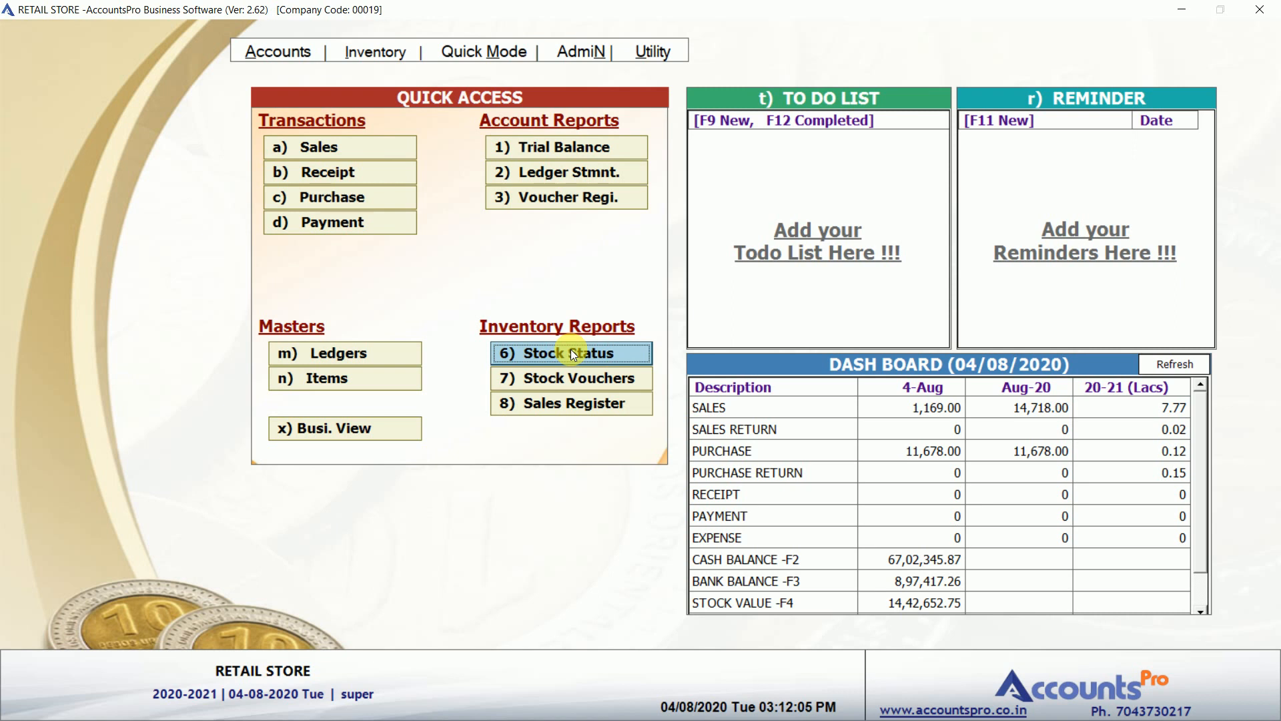
{"action": "left_click", "coordinate": [572, 354]}
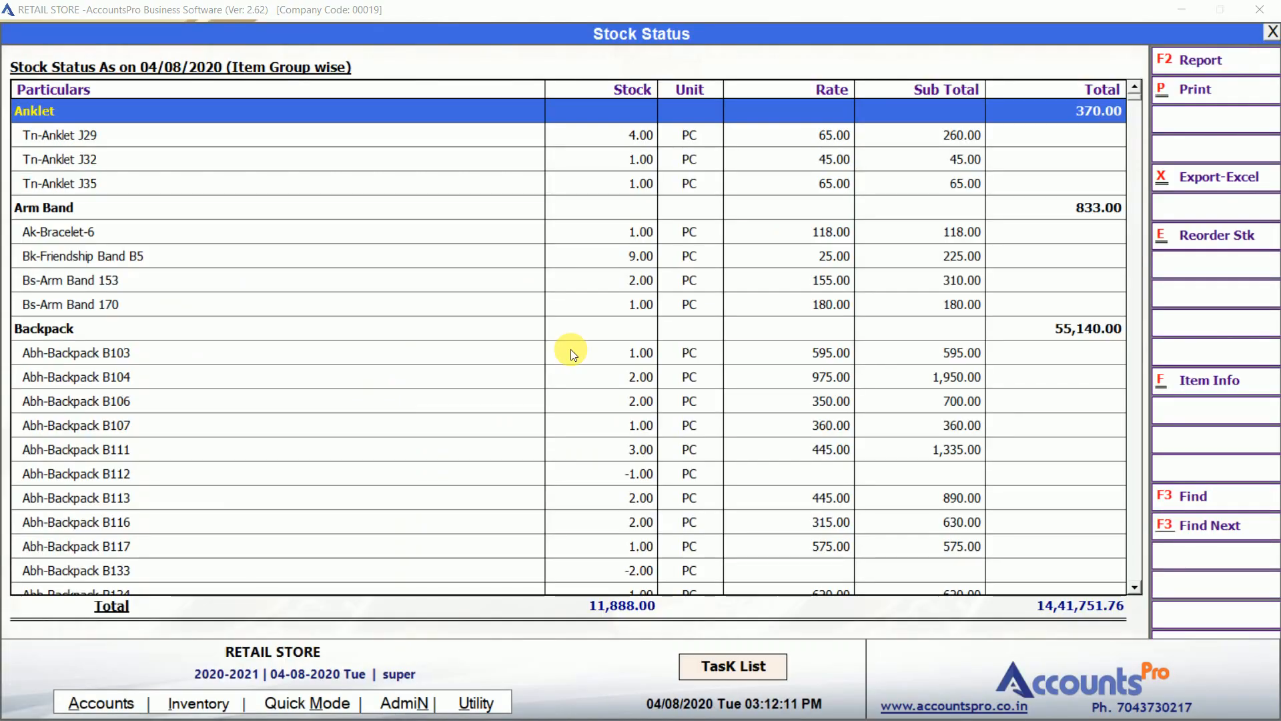
{"action": "left_click", "coordinate": [243, 168]}
{"action": "key", "text": "Down"}
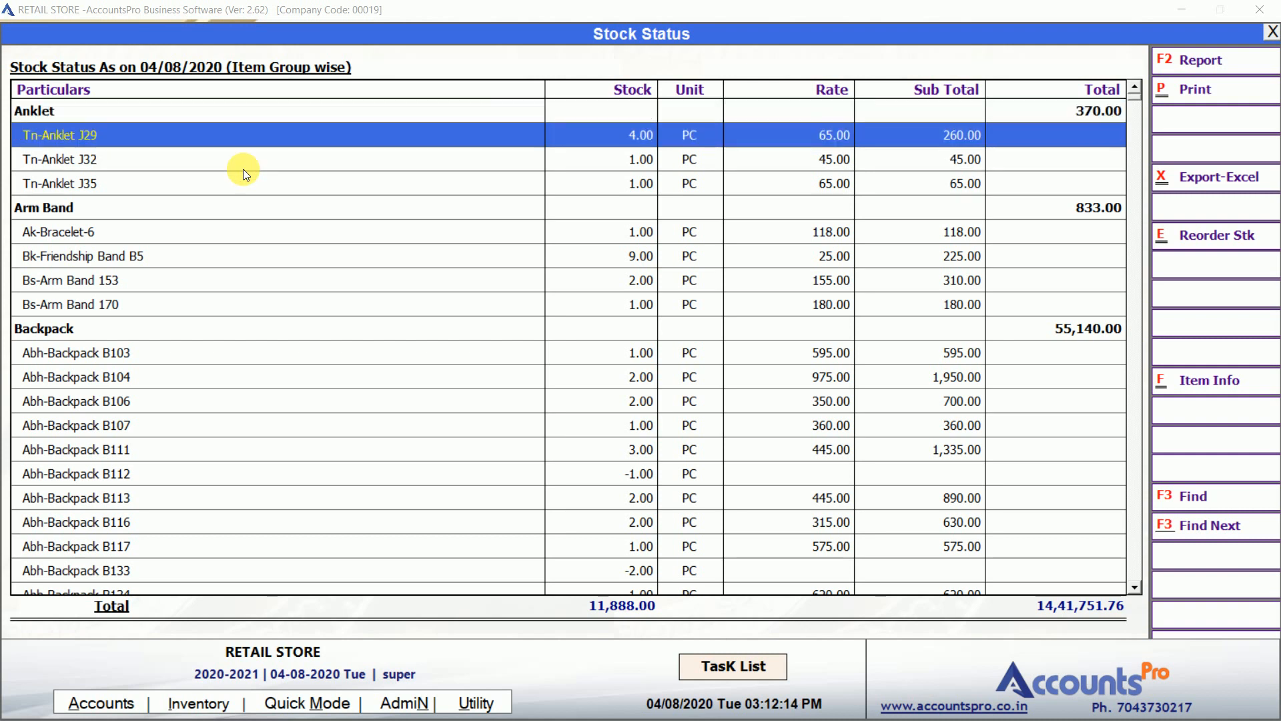
{"action": "key", "text": "Down"}
{"action": "key", "text": "Right"}
{"action": "key", "text": "Up"}
{"action": "key", "text": "Right"}
{"action": "key", "text": "Left"}
{"action": "key", "text": "Right"}
{"action": "key", "text": "Right"}
{"action": "key", "text": "Right"}
{"action": "key", "text": "Down"}
{"action": "key", "text": "Down"}
{"action": "key", "text": "Down"}
{"action": "key", "text": "Down"}
{"action": "key", "text": "Down"}
{"action": "key", "text": "Down"}
{"action": "key", "text": "Down"}
{"action": "key", "text": "Down"}
{"action": "key", "text": "Down"}
{"action": "key", "text": "Down"}
{"action": "key", "text": "Down"}
{"action": "key", "text": "Down"}
{"action": "key", "text": "Down"}
{"action": "key", "text": "Down"}
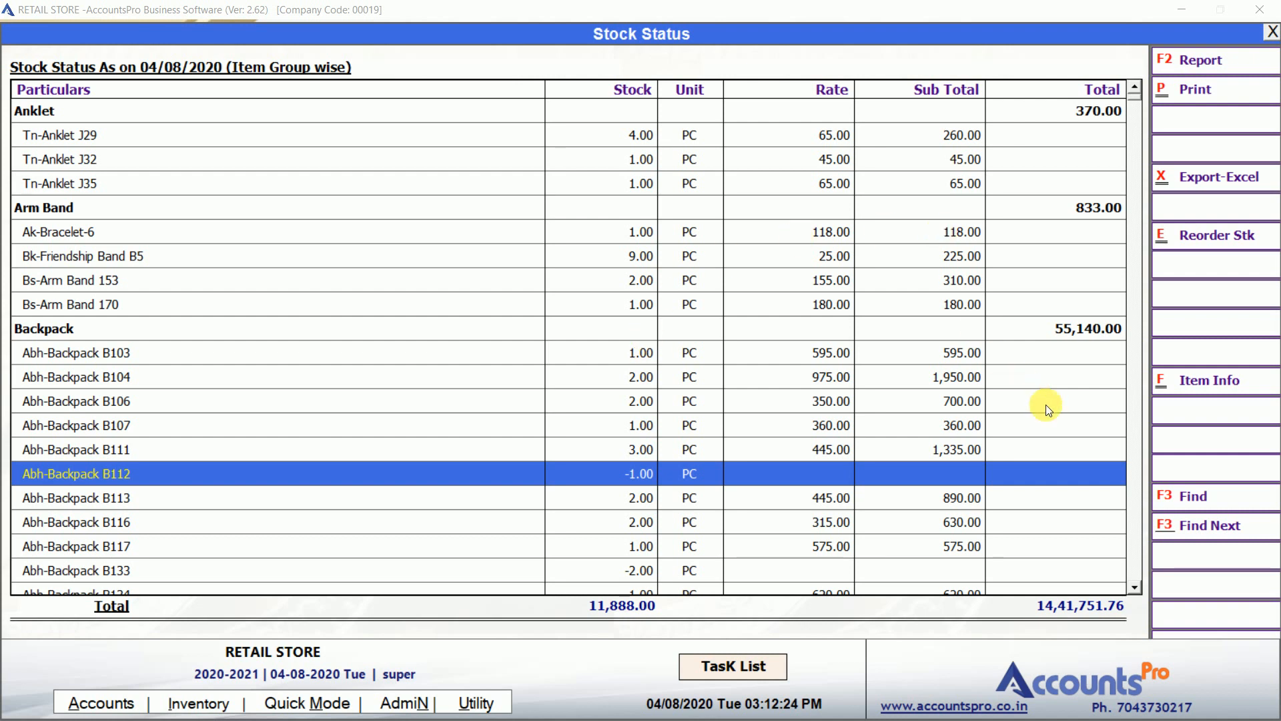
Find STAR BAND and open the periodic summary for STAR BAND A3.
{"action": "left_click", "coordinate": [1198, 499]}
{"action": "type", "text": "STAR BAND"}
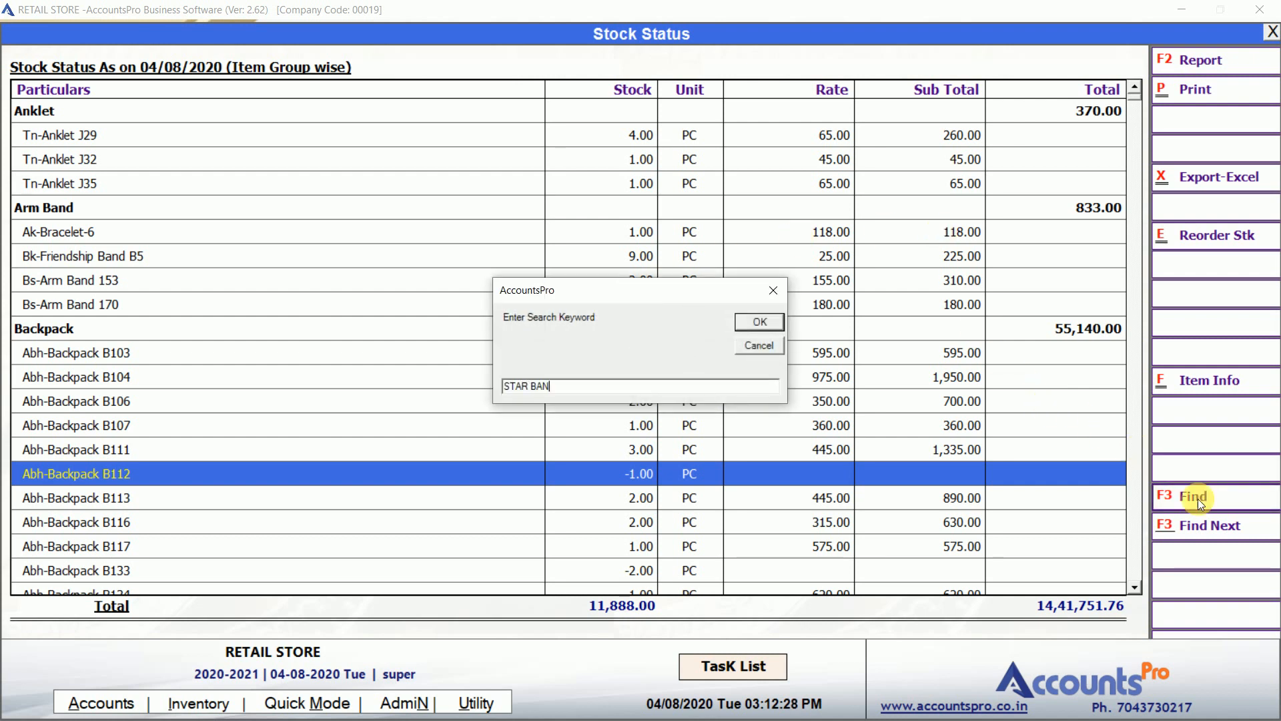
{"action": "key", "text": "Return"}
{"action": "key", "text": "Down"}
{"action": "key", "text": "Down"}
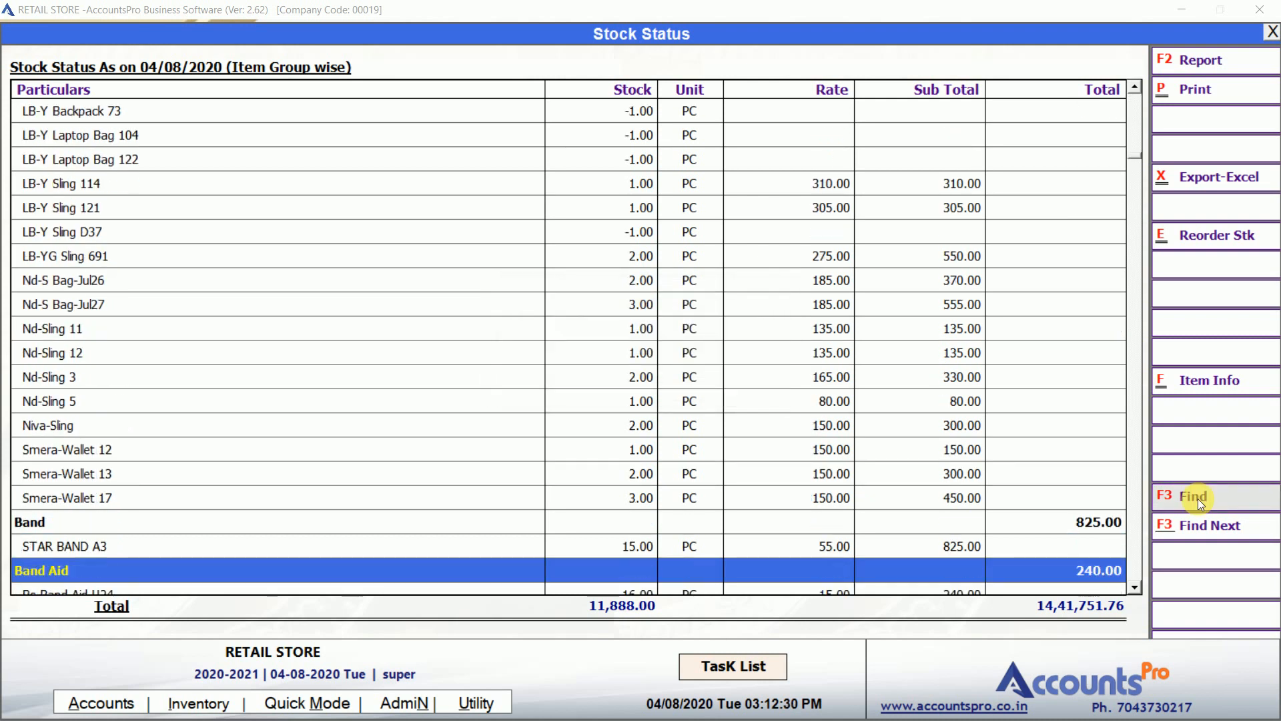
{"action": "key", "text": "Up"}
{"action": "key", "text": "Up"}
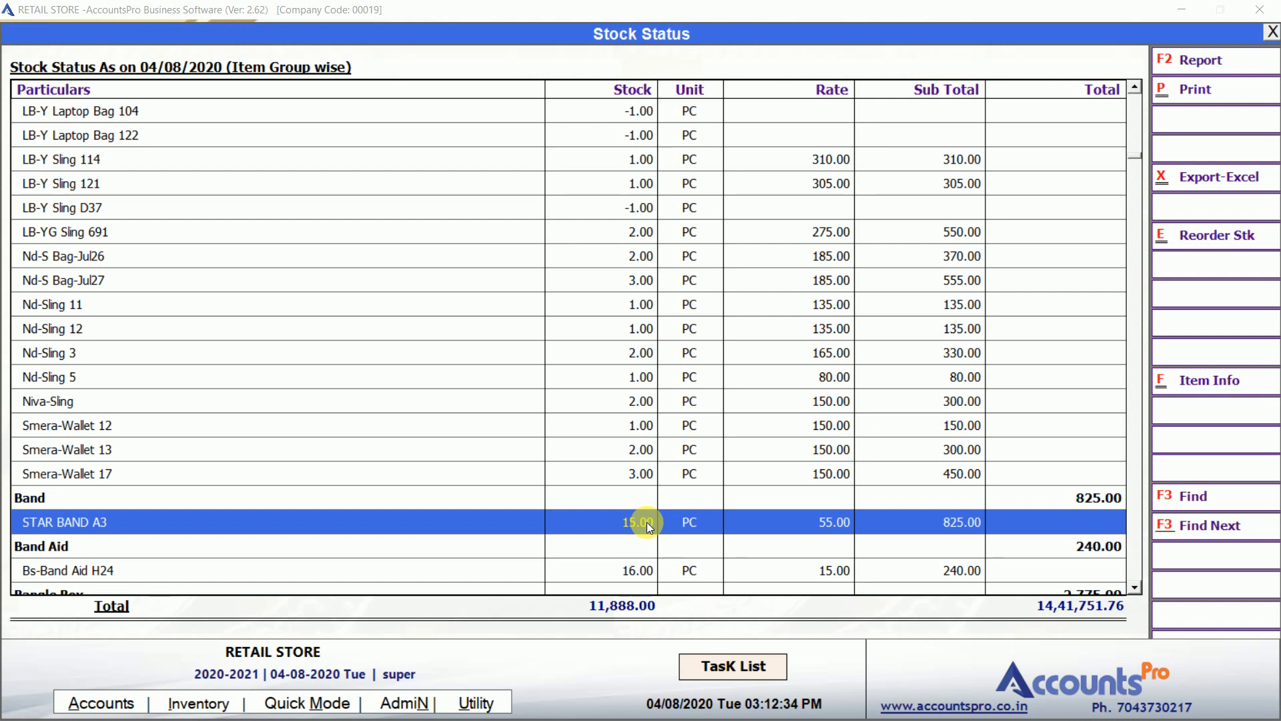
{"action": "double_click", "coordinate": [647, 522]}
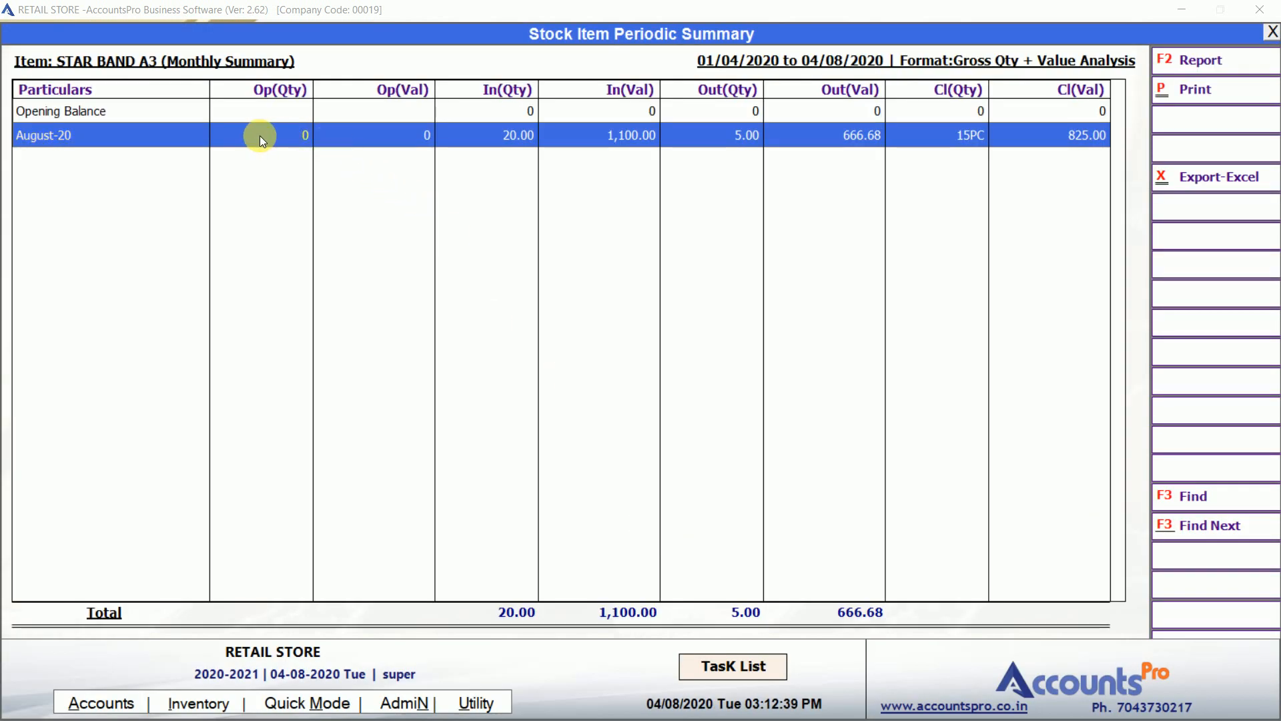
Open the August-20 stock vouchers from STAR BAND A3's monthly summary.
{"action": "key", "text": "Right"}
{"action": "key", "text": "Right"}
{"action": "key", "text": "Right"}
{"action": "key", "text": "Up"}
{"action": "key", "text": "Down"}
{"action": "key", "text": "Return"}
Review the NETCOM purchase and the sales, open sale voucher 1023, then close the reports.
{"action": "key", "text": "Down"}
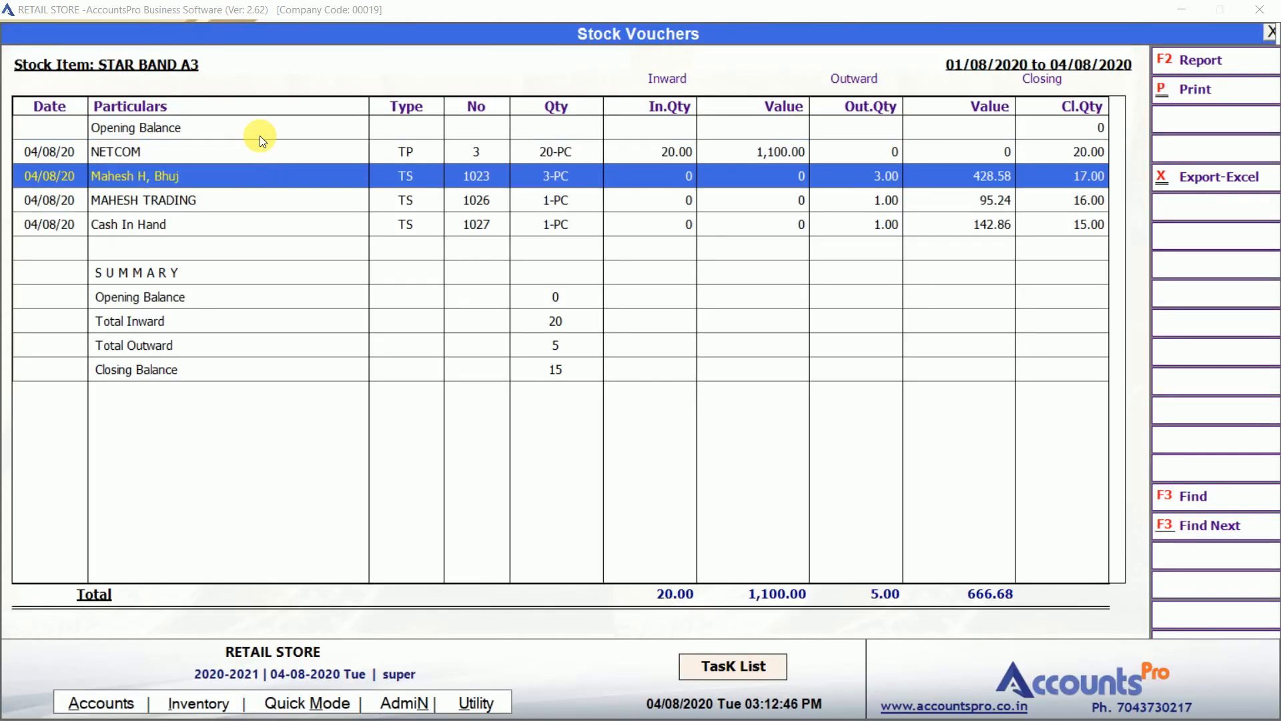
{"action": "key", "text": "Up"}
{"action": "key", "text": "Down"}
{"action": "key", "text": "Down"}
{"action": "key", "text": "Down"}
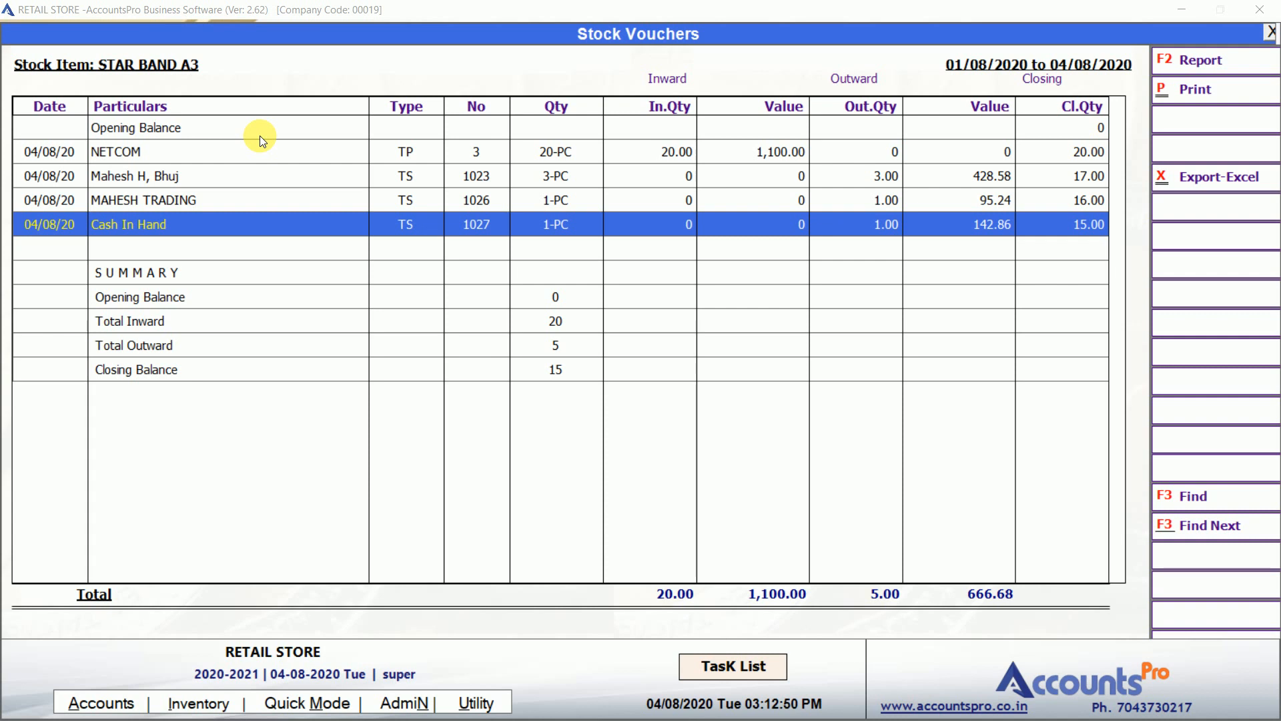
{"action": "key", "text": "Up"}
{"action": "key", "text": "Up"}
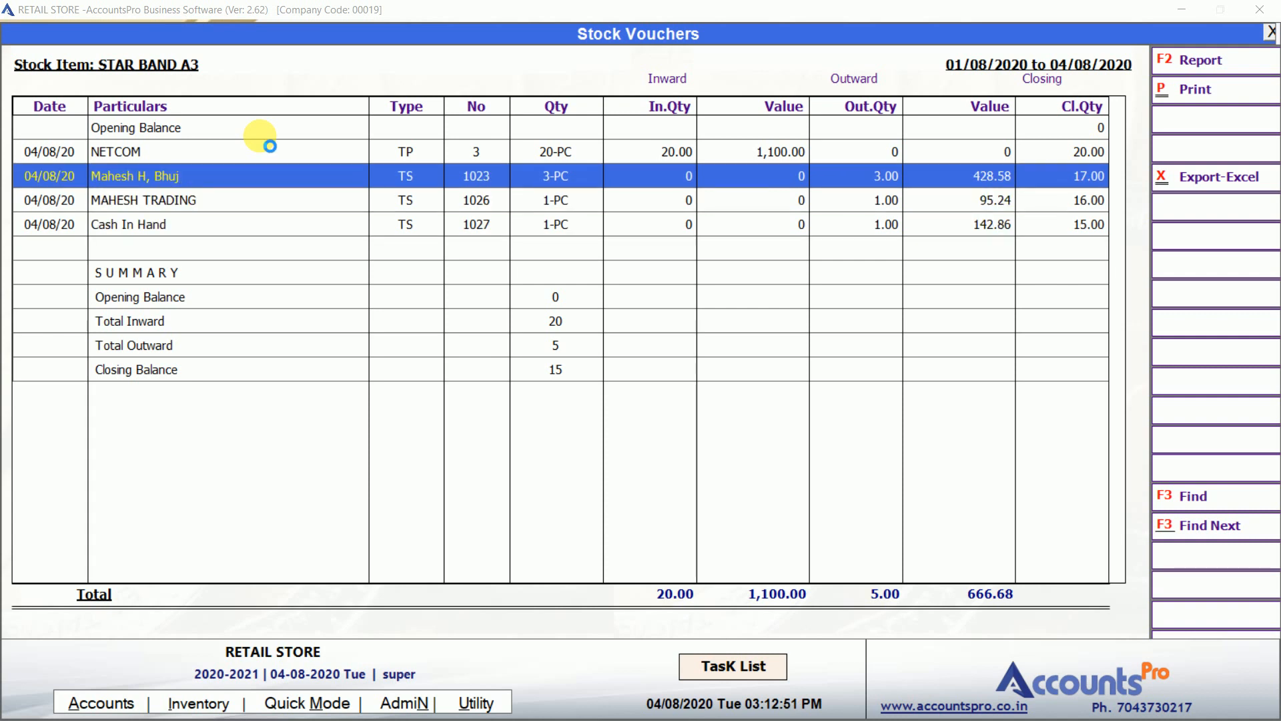
{"action": "key", "text": "Return"}
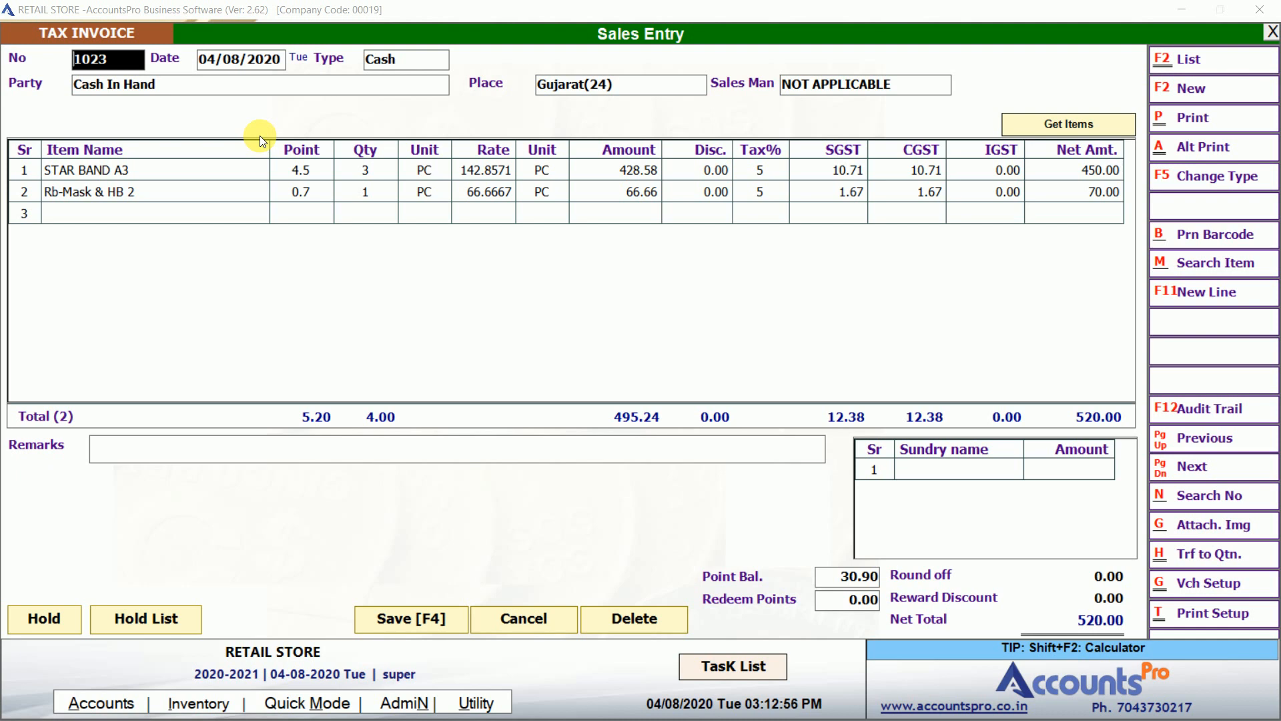
{"action": "key", "text": "Escape"}
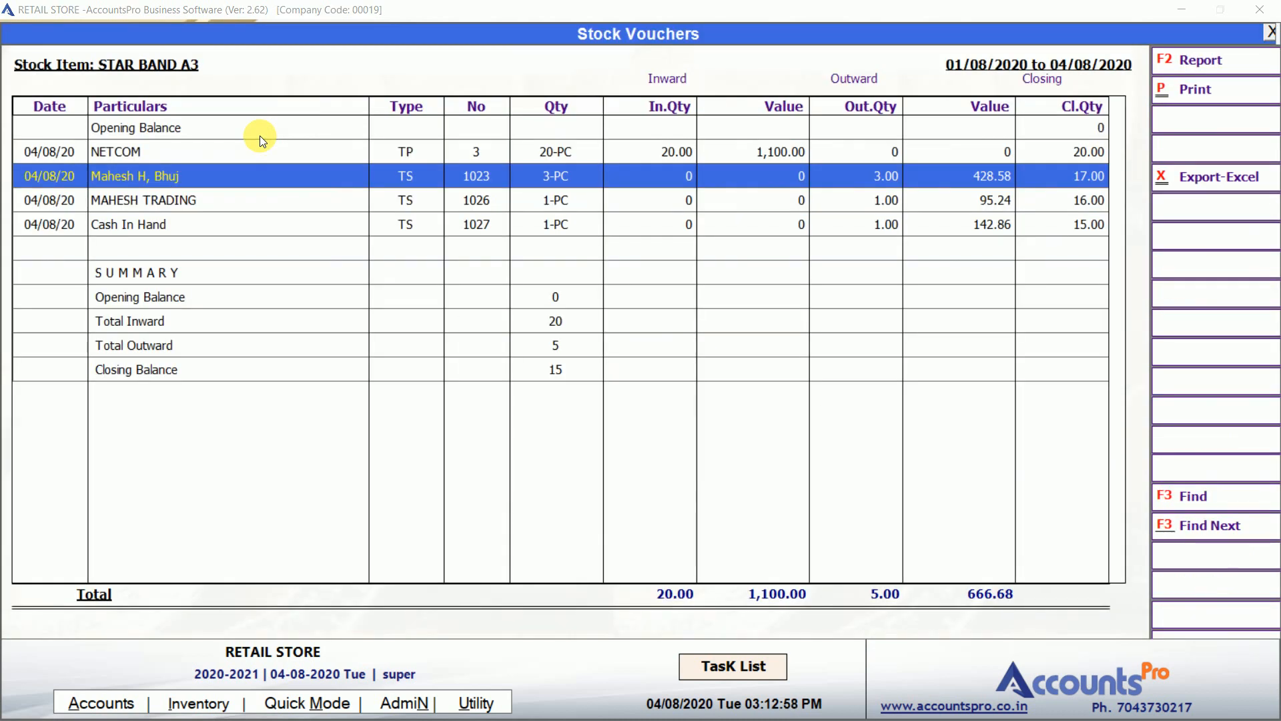
{"action": "key", "text": "Escape"}
{"action": "key", "text": "Escape"}
{"action": "key", "text": "Escape"}
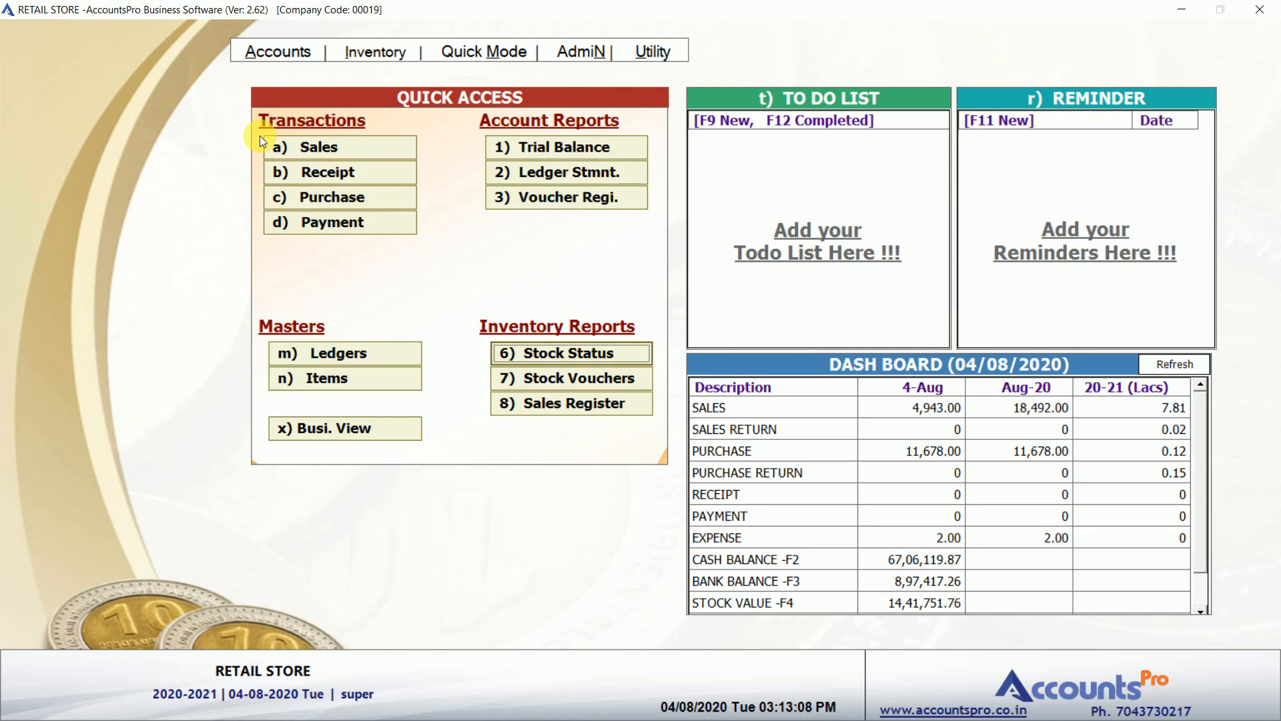
Start a payment voucher debiting NETCOM 2,500.00.
{"action": "left_click", "coordinate": [348, 231]}
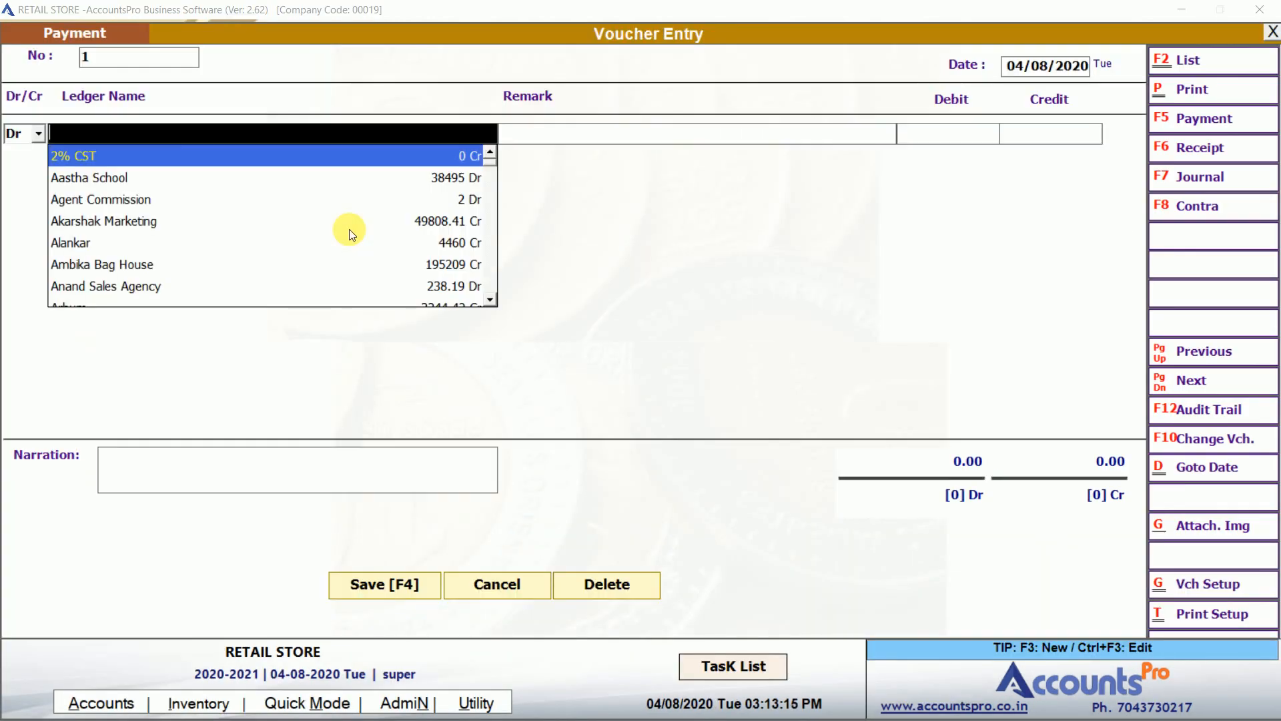
{"action": "type", "text": "NETCO"}
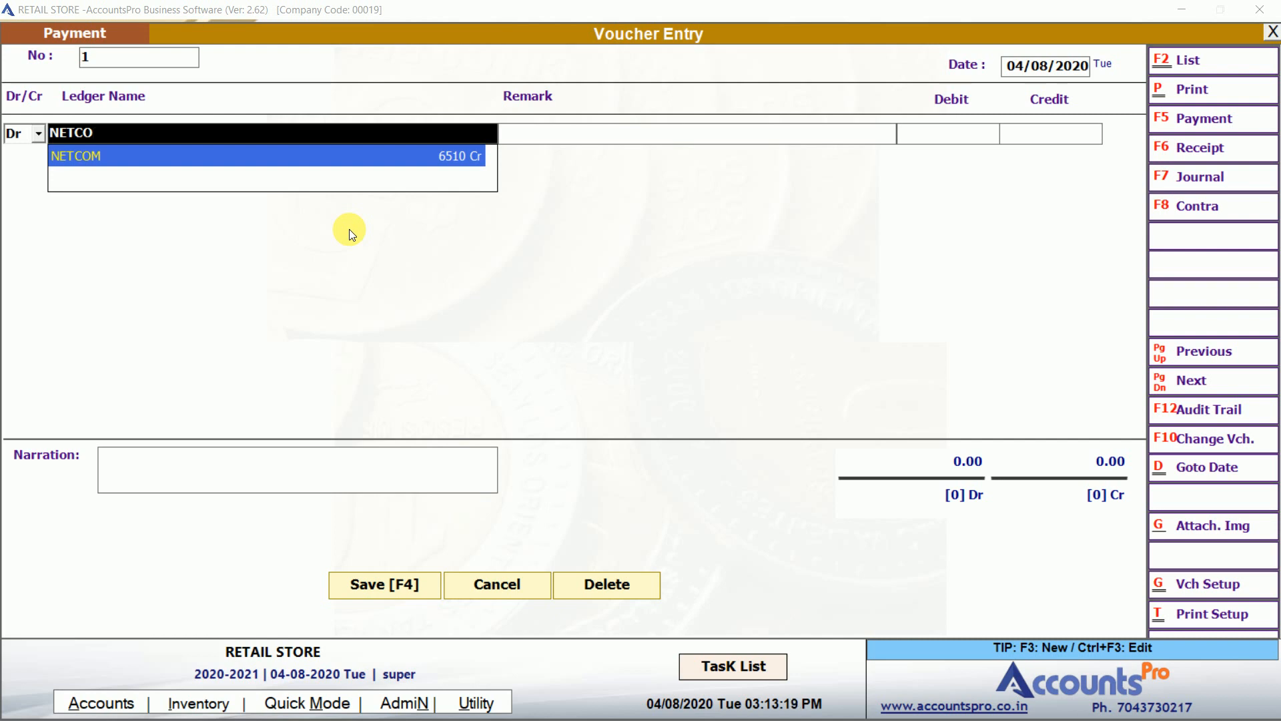
{"action": "key", "text": "Return"}
{"action": "key", "text": "Return"}
{"action": "type", "text": "2,500"}
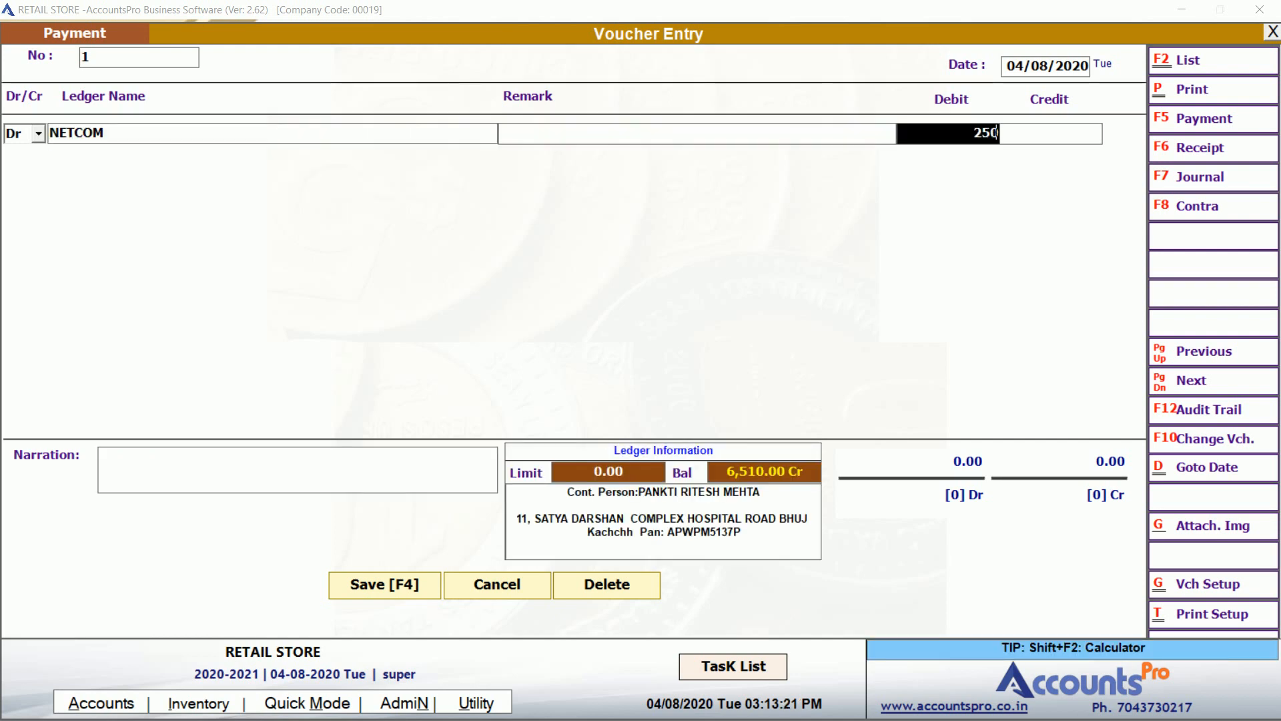
{"action": "key", "text": "Return"}
{"action": "key", "text": "Return"}
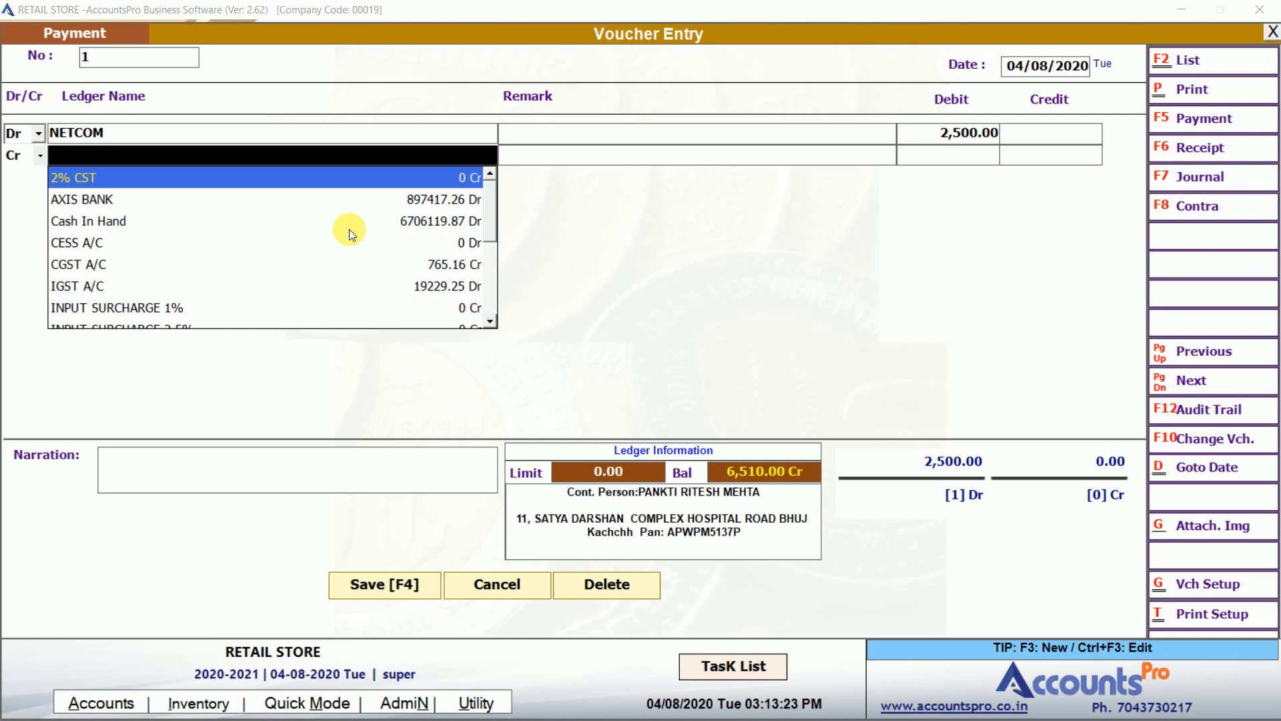
Credit AXIS BANK with cheque number 234234 and save the voucher.
{"action": "type", "text": "CAS"}
{"action": "key", "text": "BackSpace"}
{"action": "key", "text": "BackSpace"}
{"action": "key", "text": "BackSpace"}
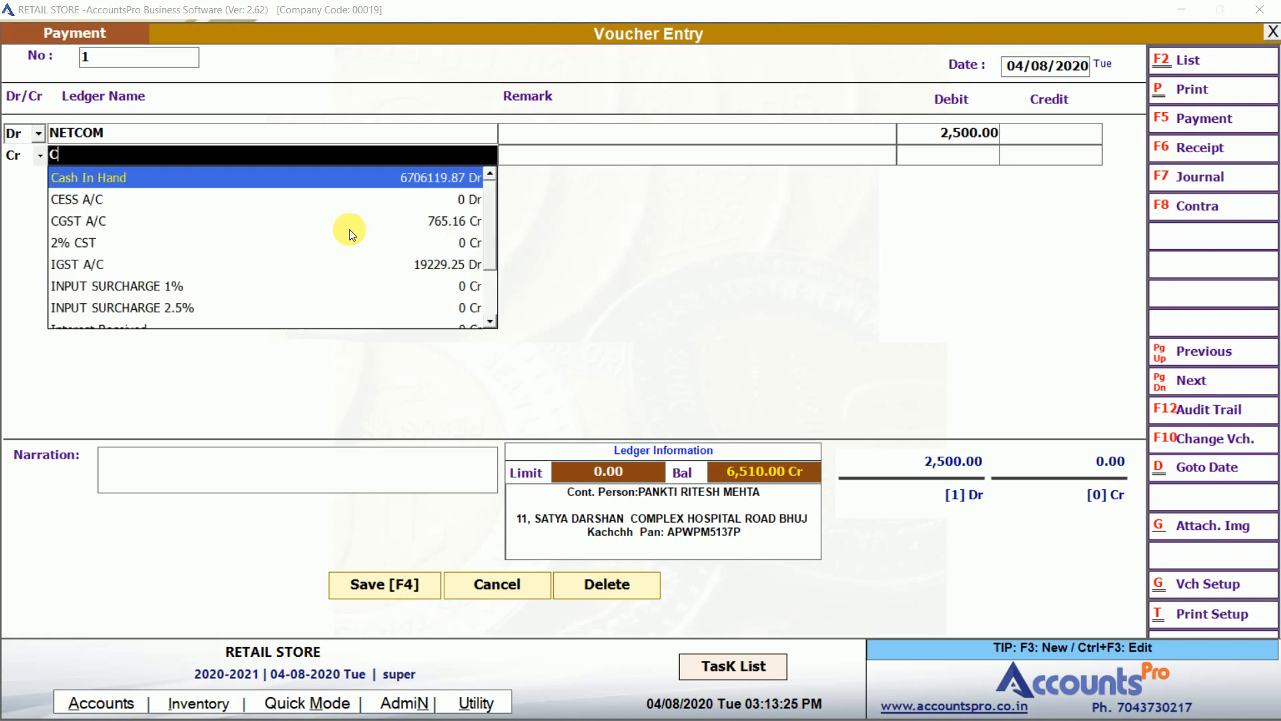
{"action": "key", "text": "Escape"}
{"action": "type", "text": "AXI"}
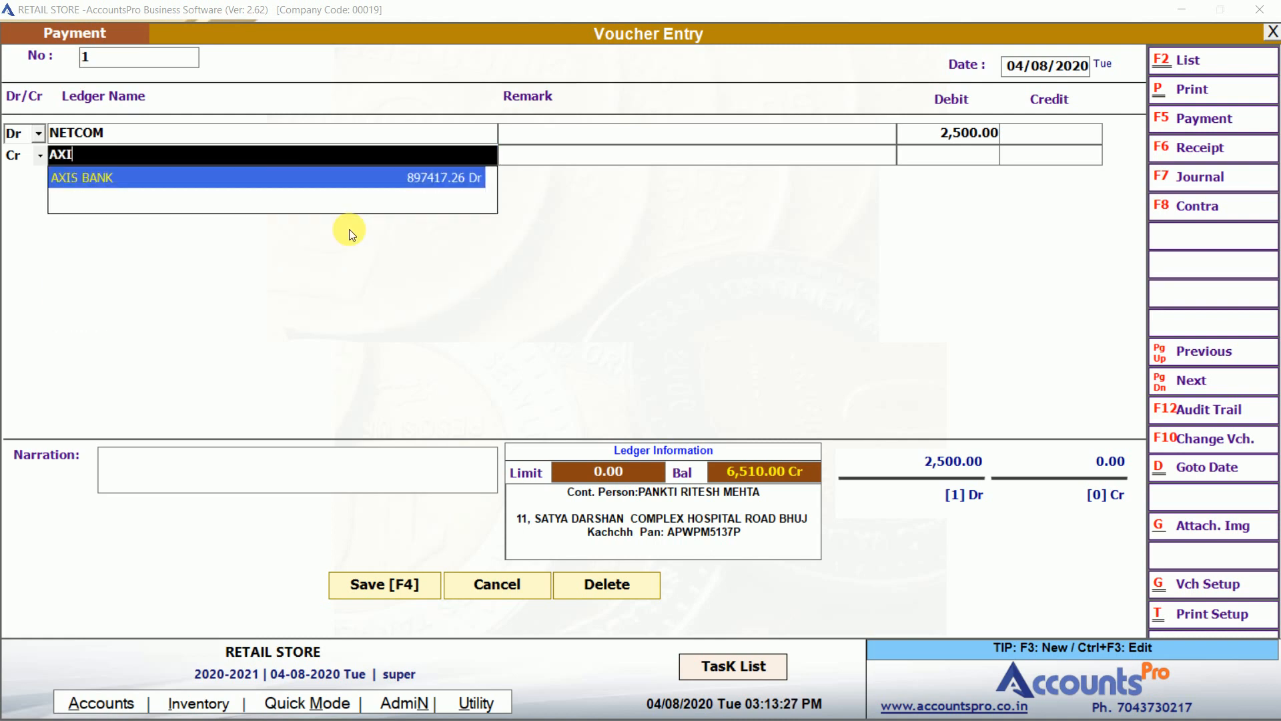
{"action": "key", "text": "Return"}
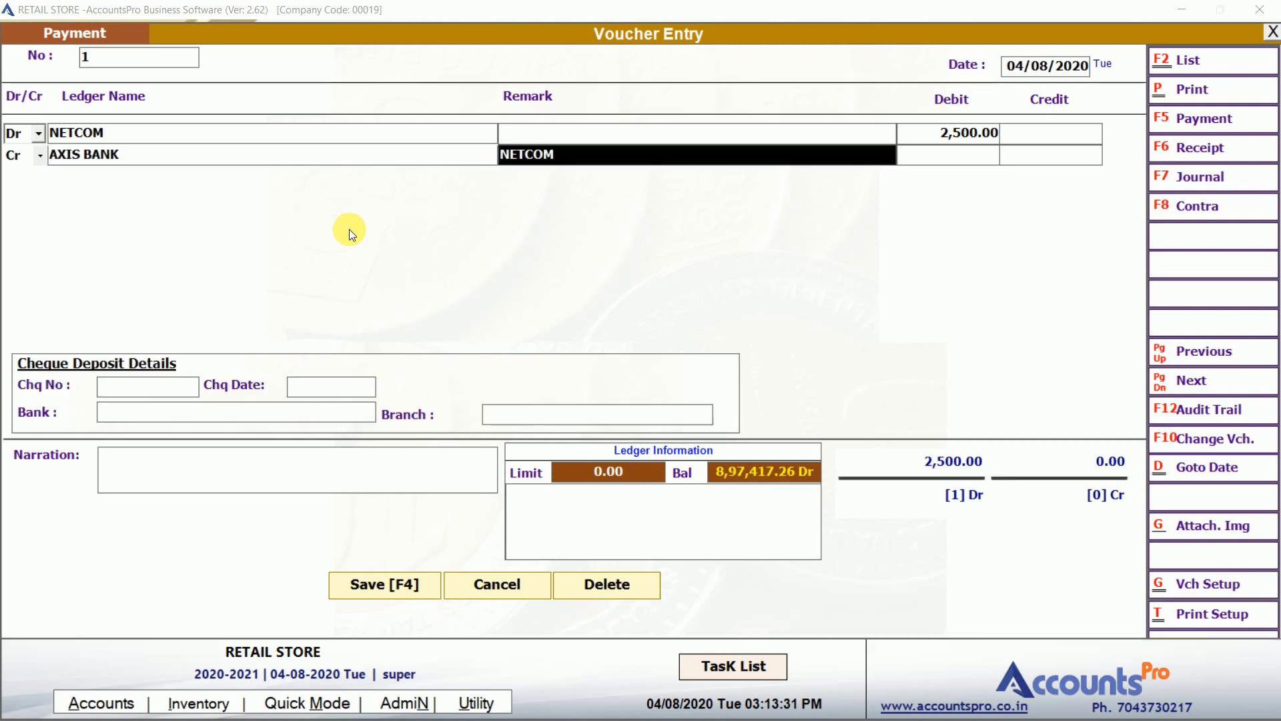
{"action": "key", "text": "Return"}
{"action": "key", "text": "Return"}
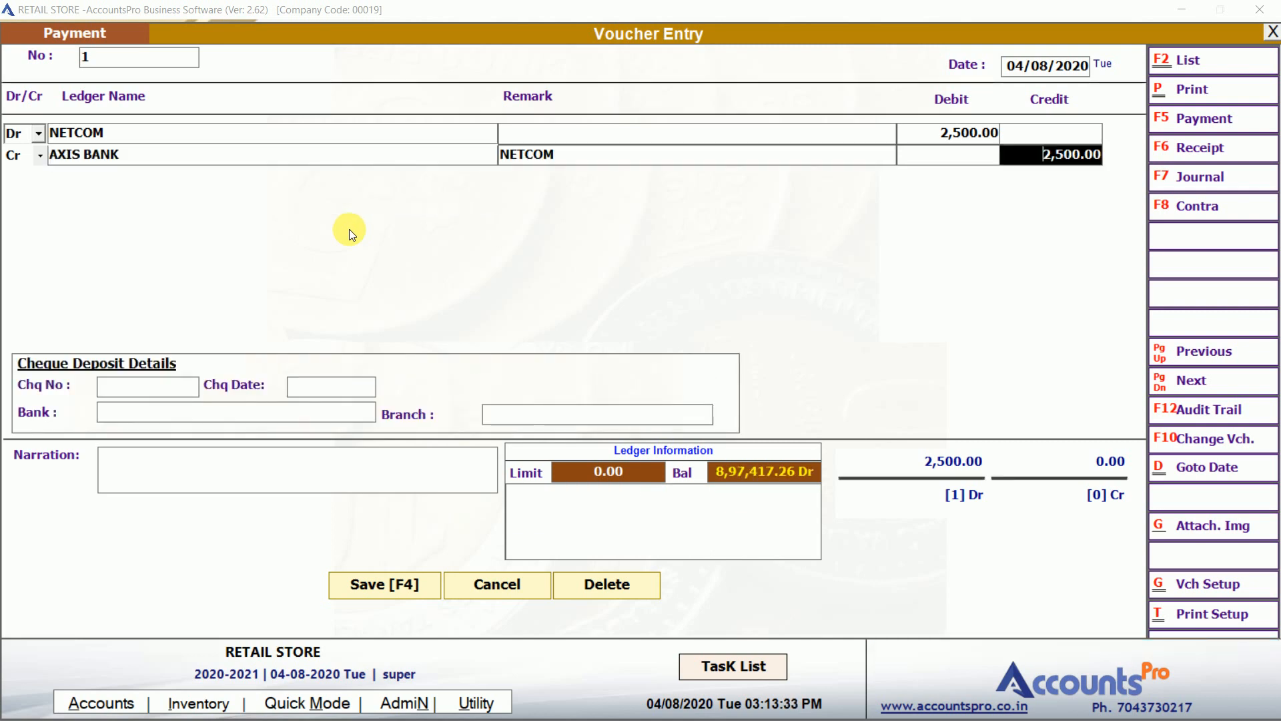
{"action": "type", "text": "234234"}
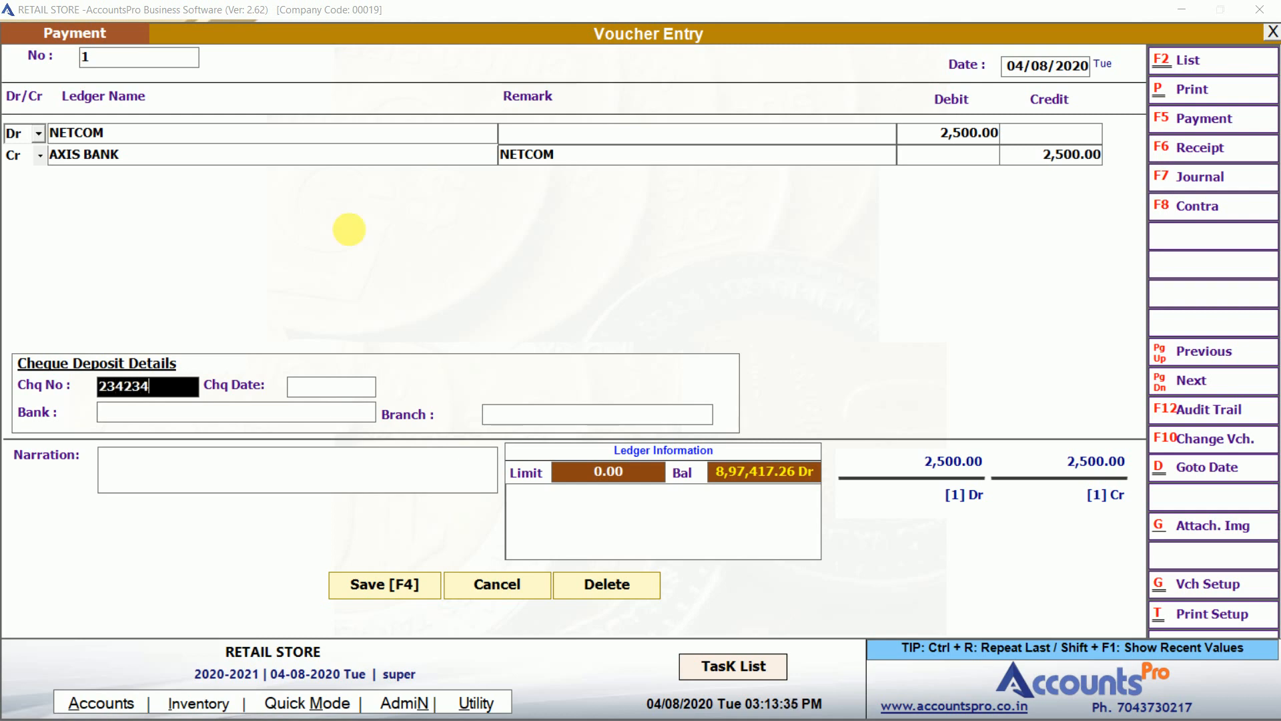
{"action": "key", "text": "Return"}
{"action": "key", "text": "Return"}
{"action": "key", "text": "Return"}
{"action": "key", "text": "Return"}
{"action": "key", "text": "Return"}
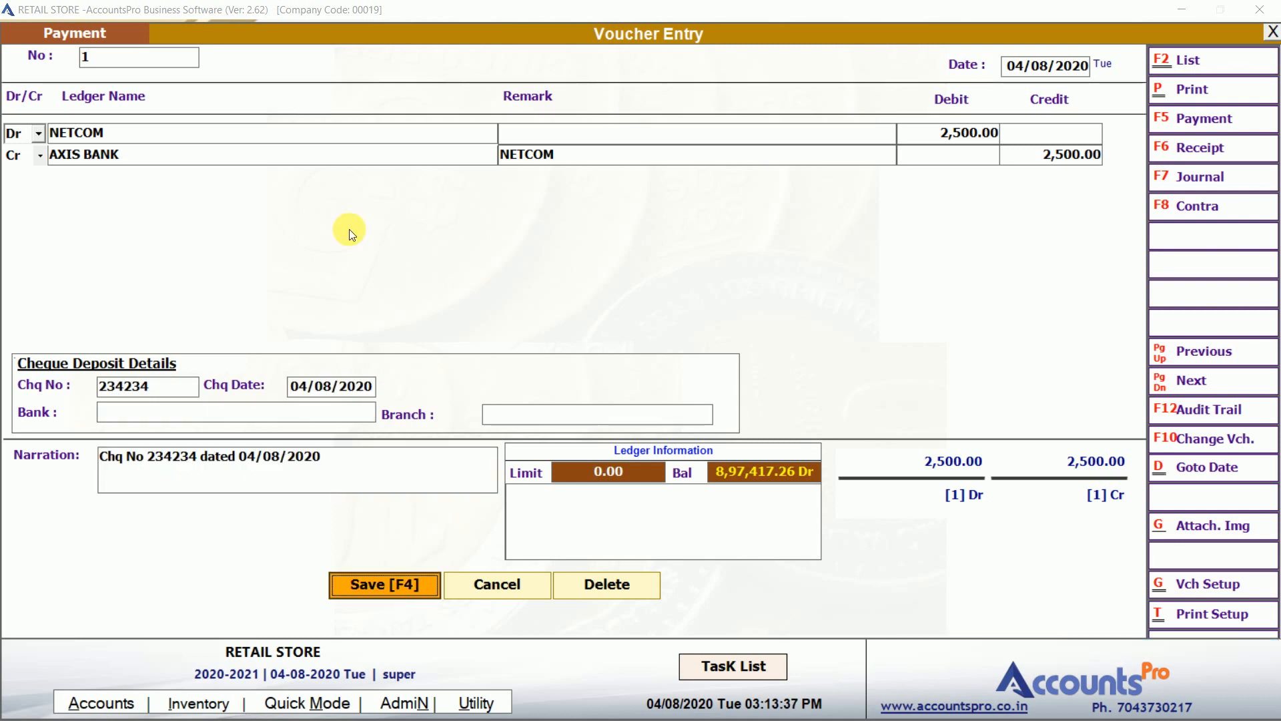
{"action": "key", "text": "Return"}
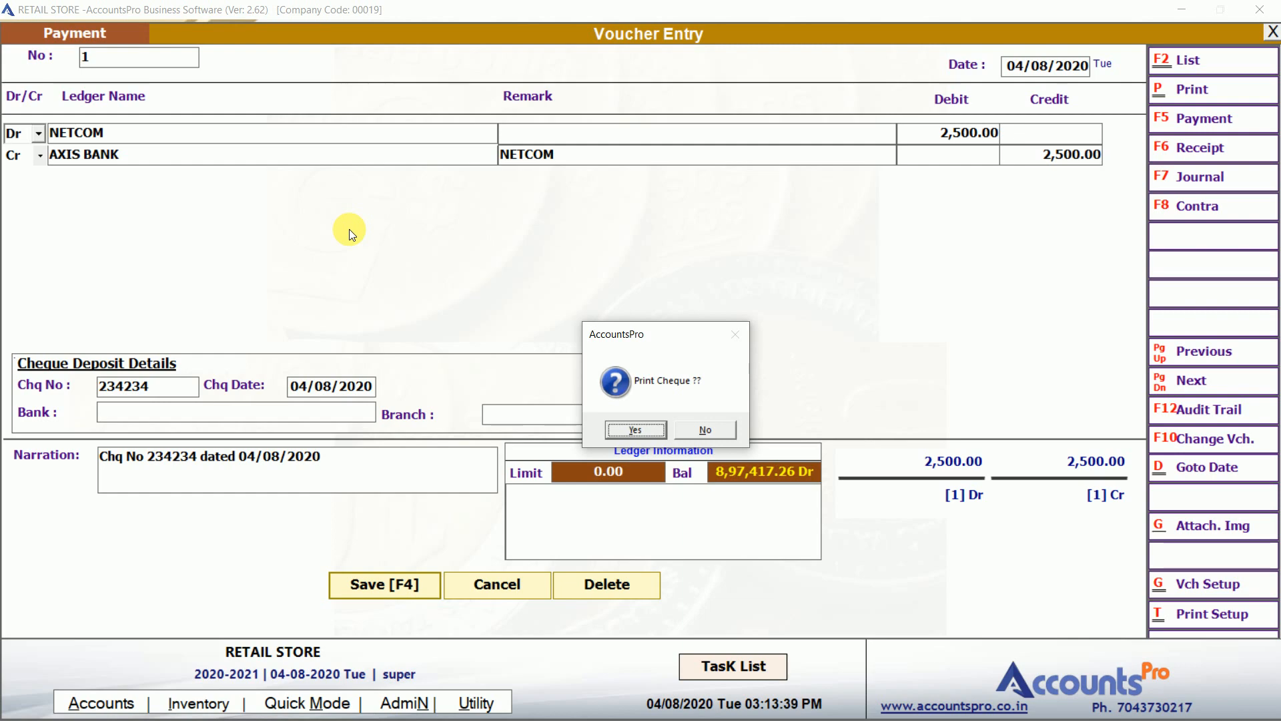
Print the NETCOM cheque, then close the preview and voucher entry.
{"action": "key", "text": "Return"}
{"action": "key", "text": "Return"}
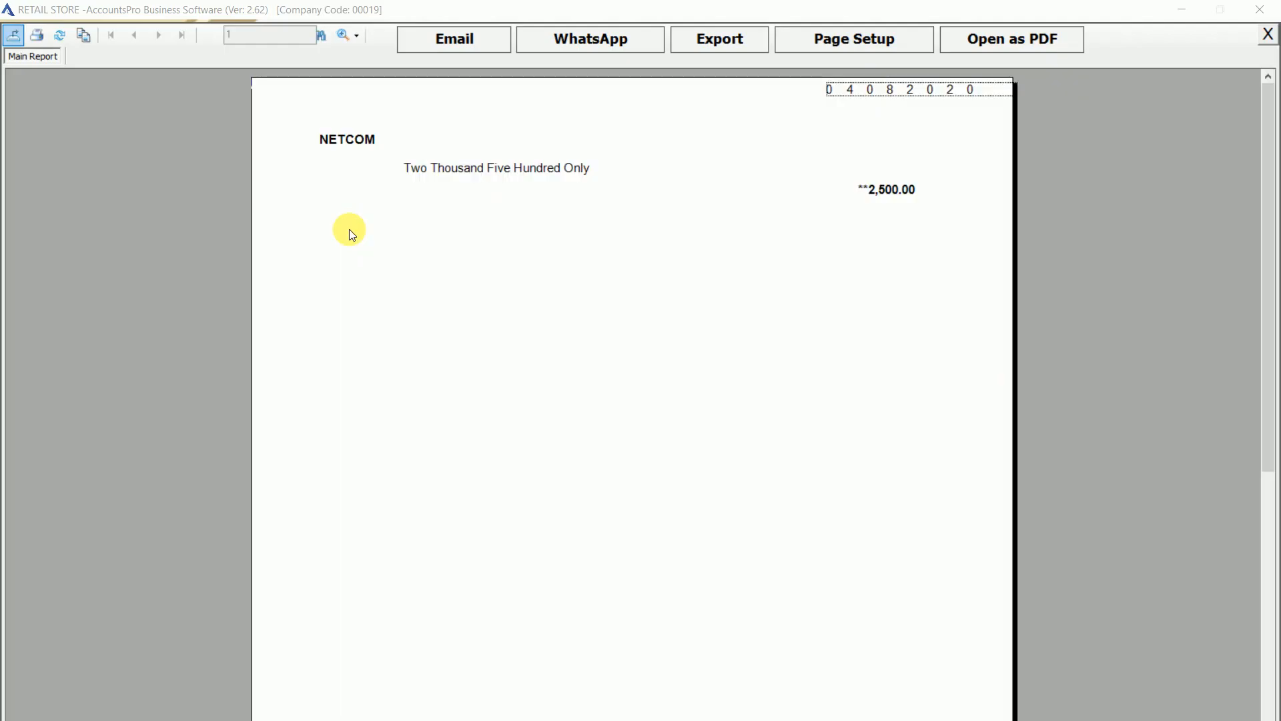
{"action": "left_click", "coordinate": [458, 168]}
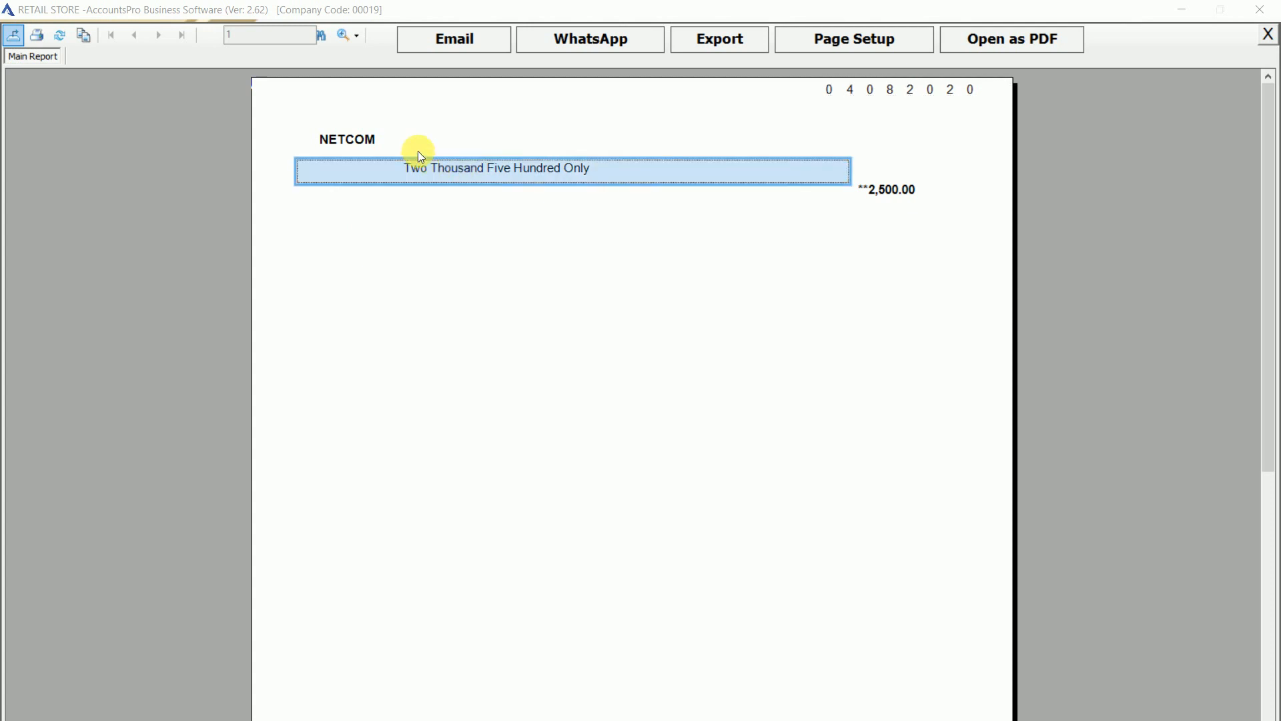
{"action": "left_click", "coordinate": [378, 139]}
{"action": "left_click", "coordinate": [446, 169]}
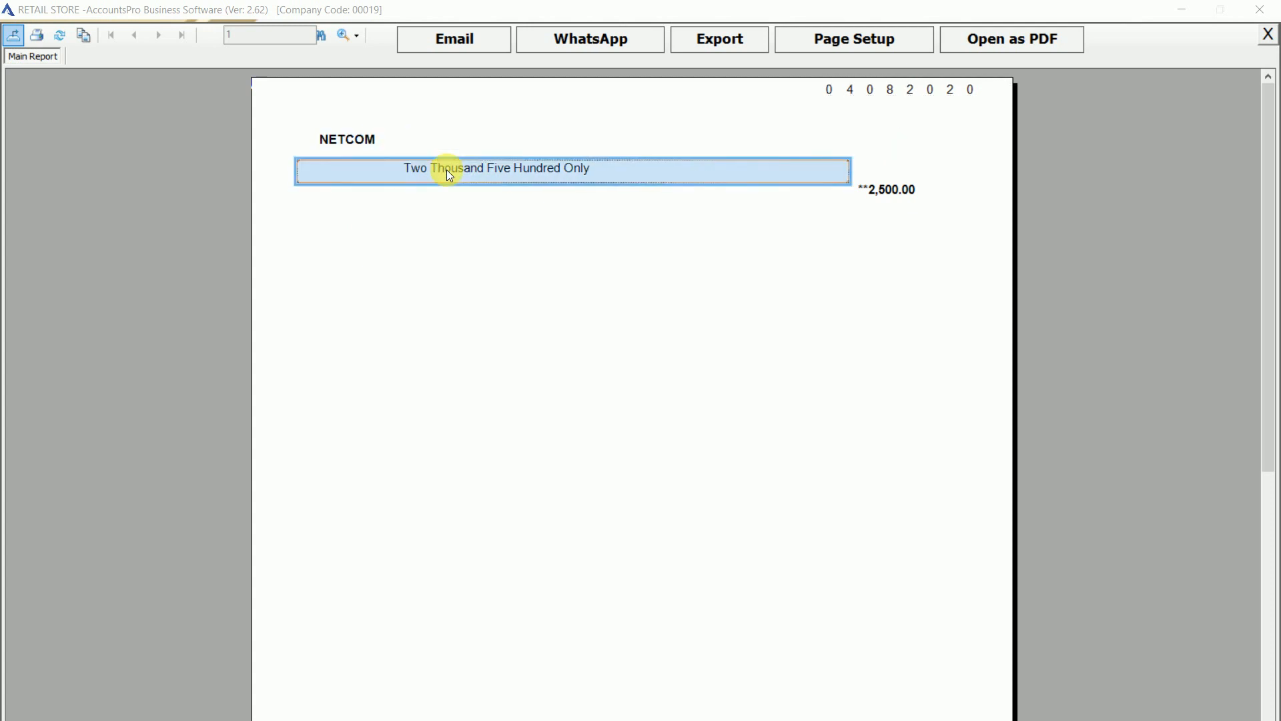
{"action": "key", "text": "Escape"}
{"action": "key", "text": "Return"}
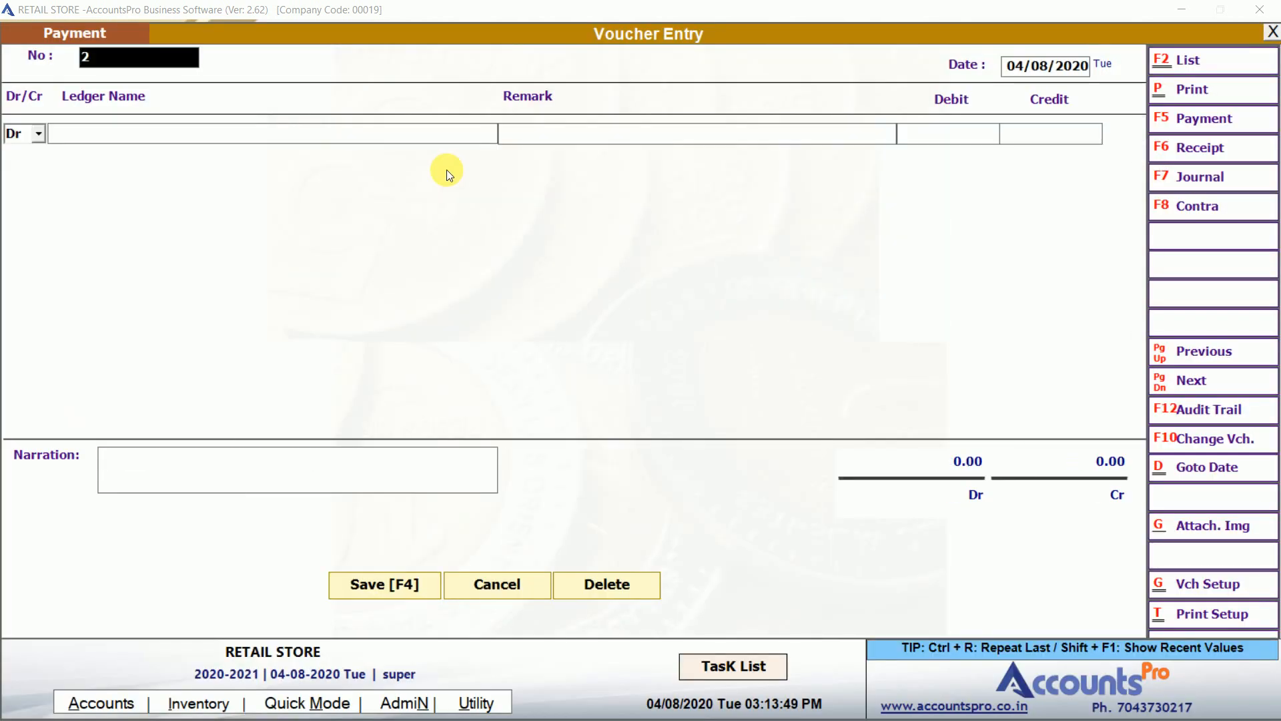
{"action": "key", "text": "Escape"}
{"action": "key", "text": "Return"}
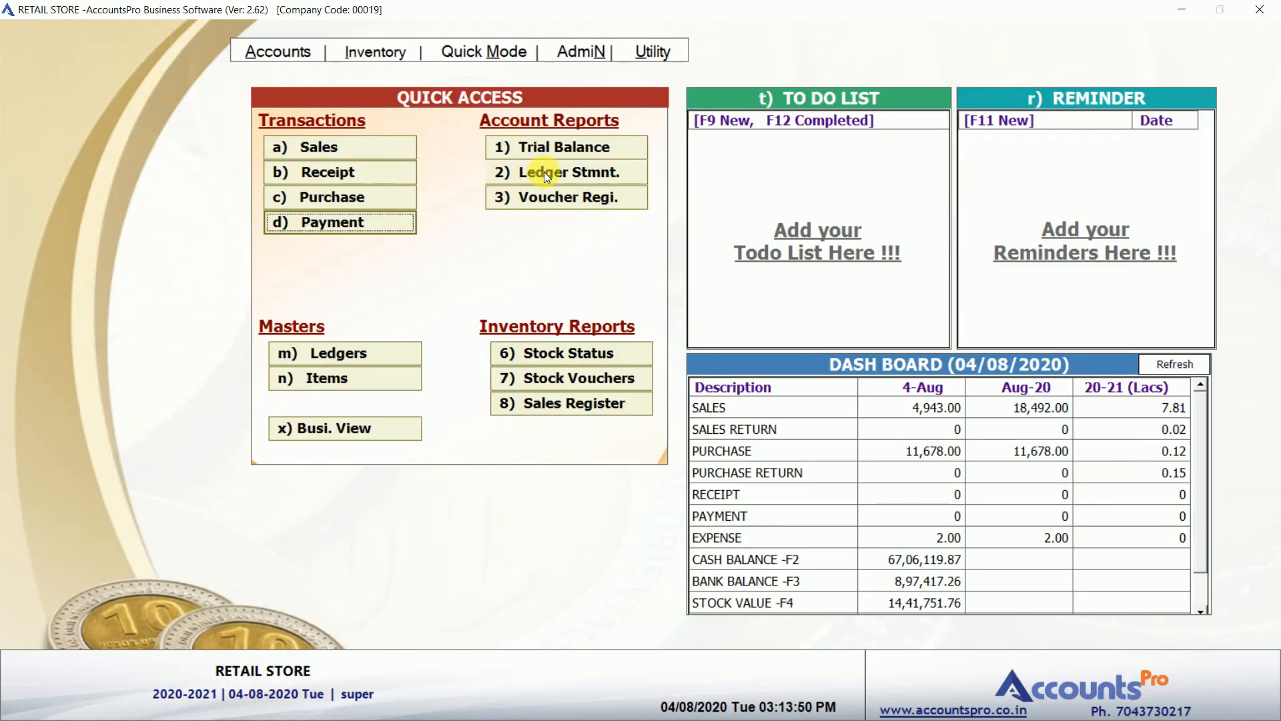
Show the ledger statement for NETCOM.
{"action": "left_click", "coordinate": [544, 172]}
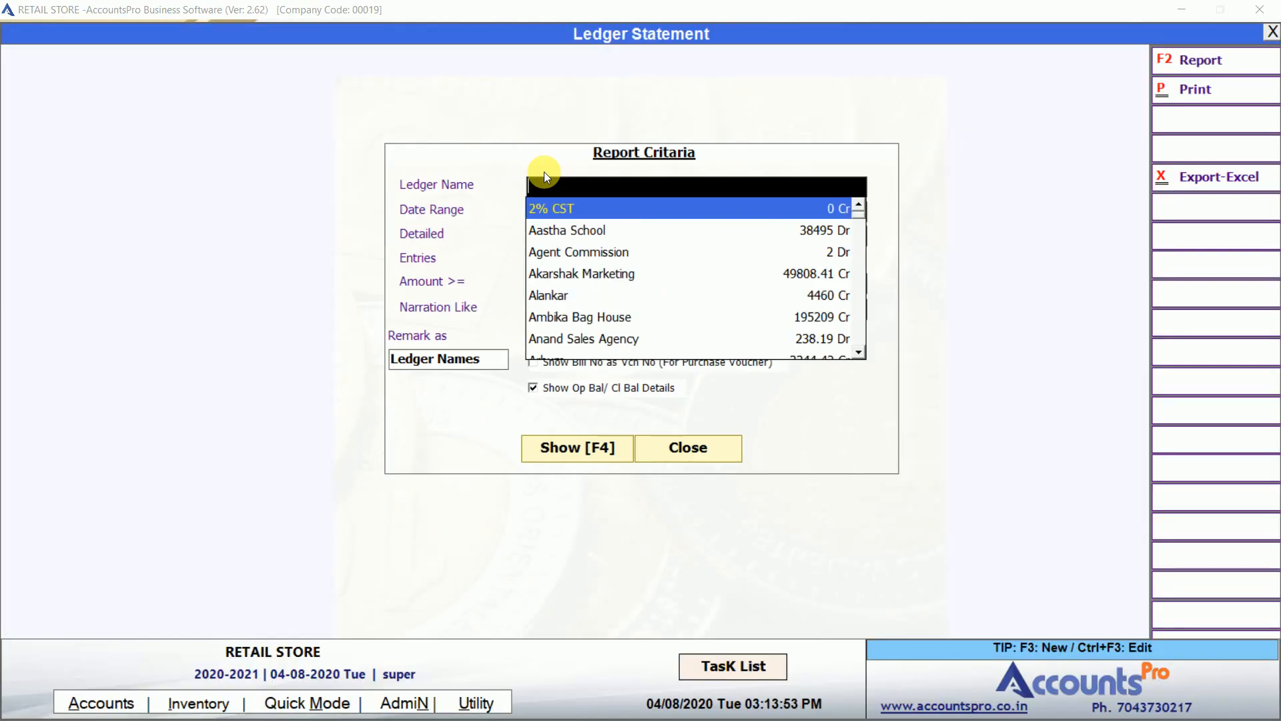
{"action": "type", "text": "NET"}
{"action": "key", "text": "Return"}
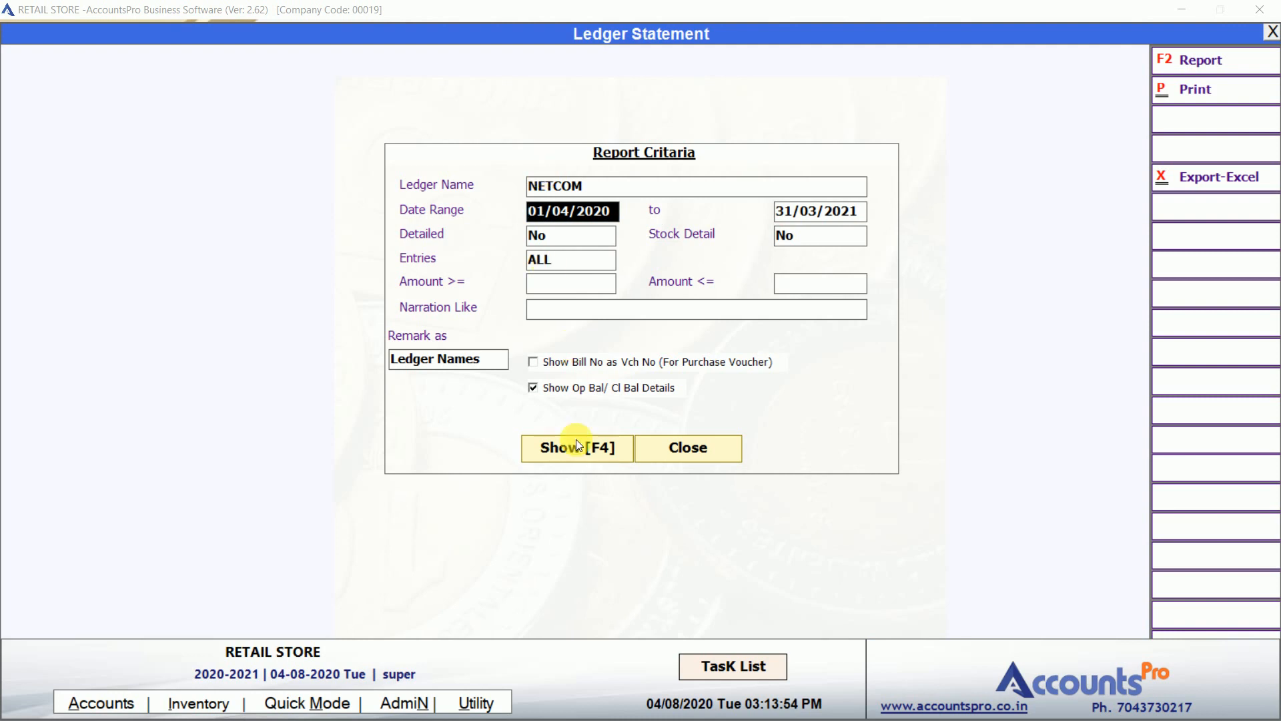
{"action": "left_click", "coordinate": [588, 450]}
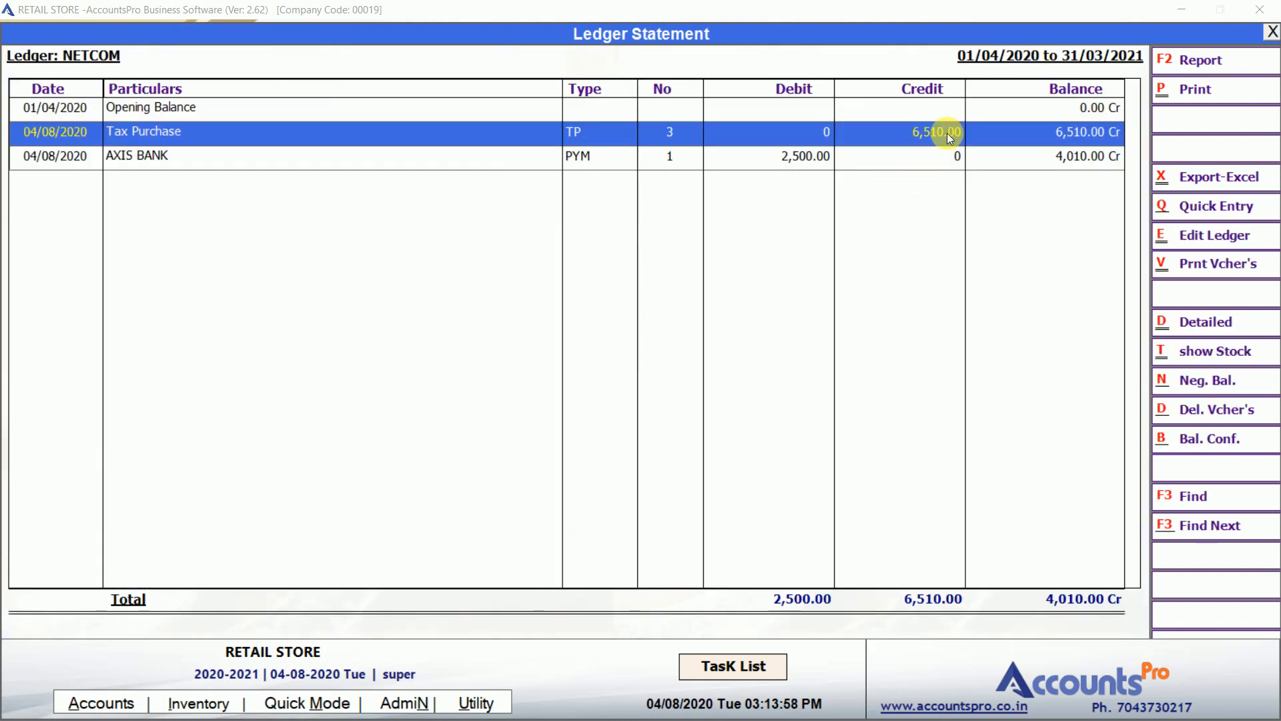
Open the AXIS BANK payment voucher from the statement, then close back to the dashboard.
{"action": "key", "text": "Down"}
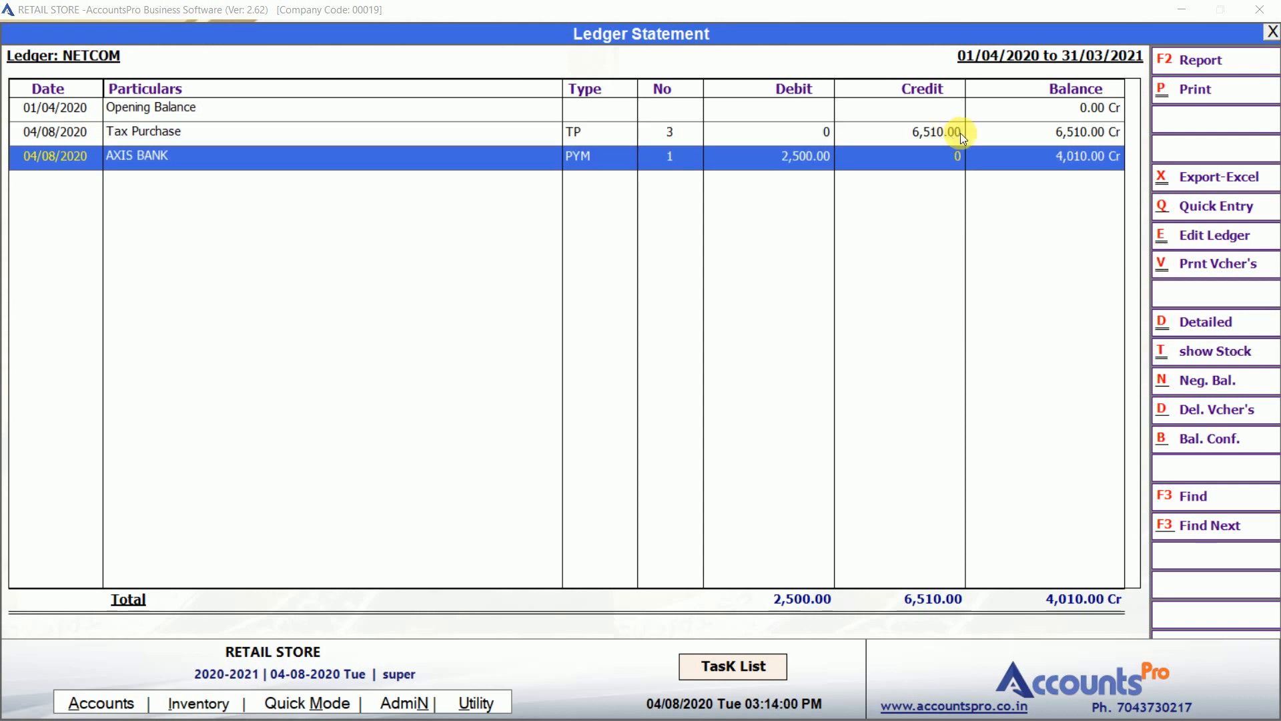
{"action": "left_click", "coordinate": [1027, 162]}
{"action": "double_click", "coordinate": [1031, 166]}
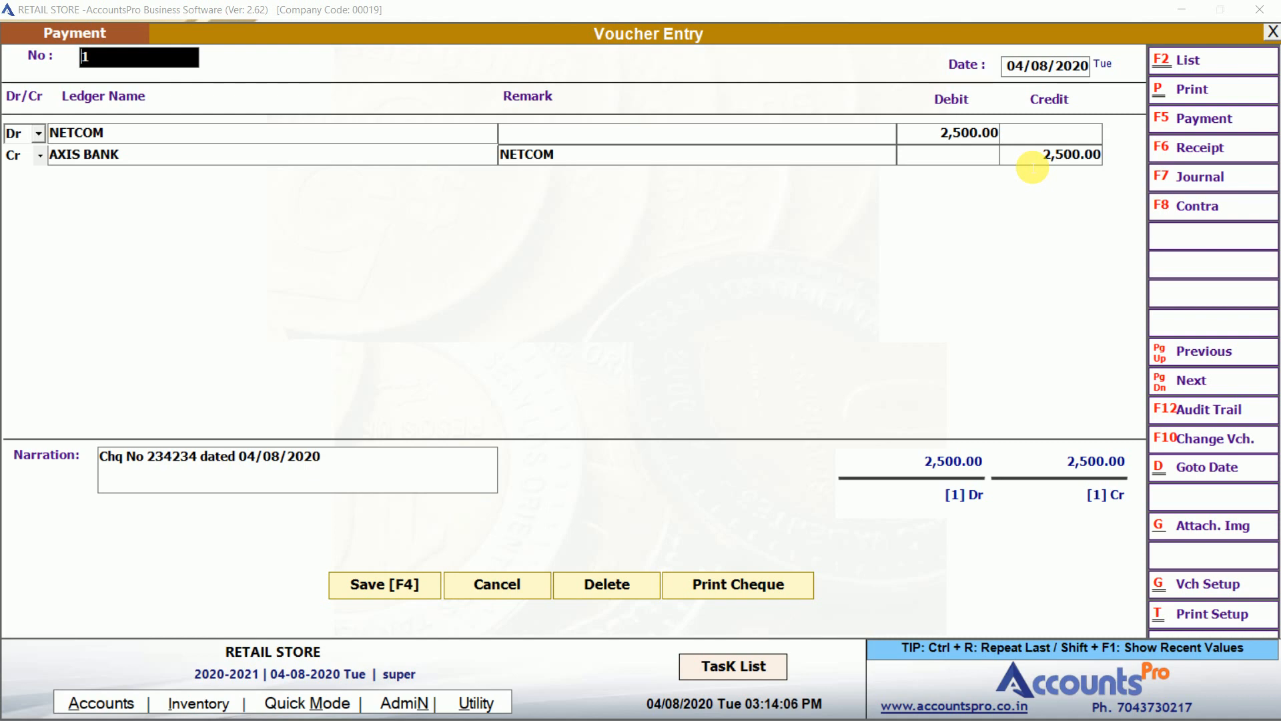
{"action": "key", "text": "Escape"}
{"action": "key", "text": "Return"}
{"action": "key", "text": "Escape"}
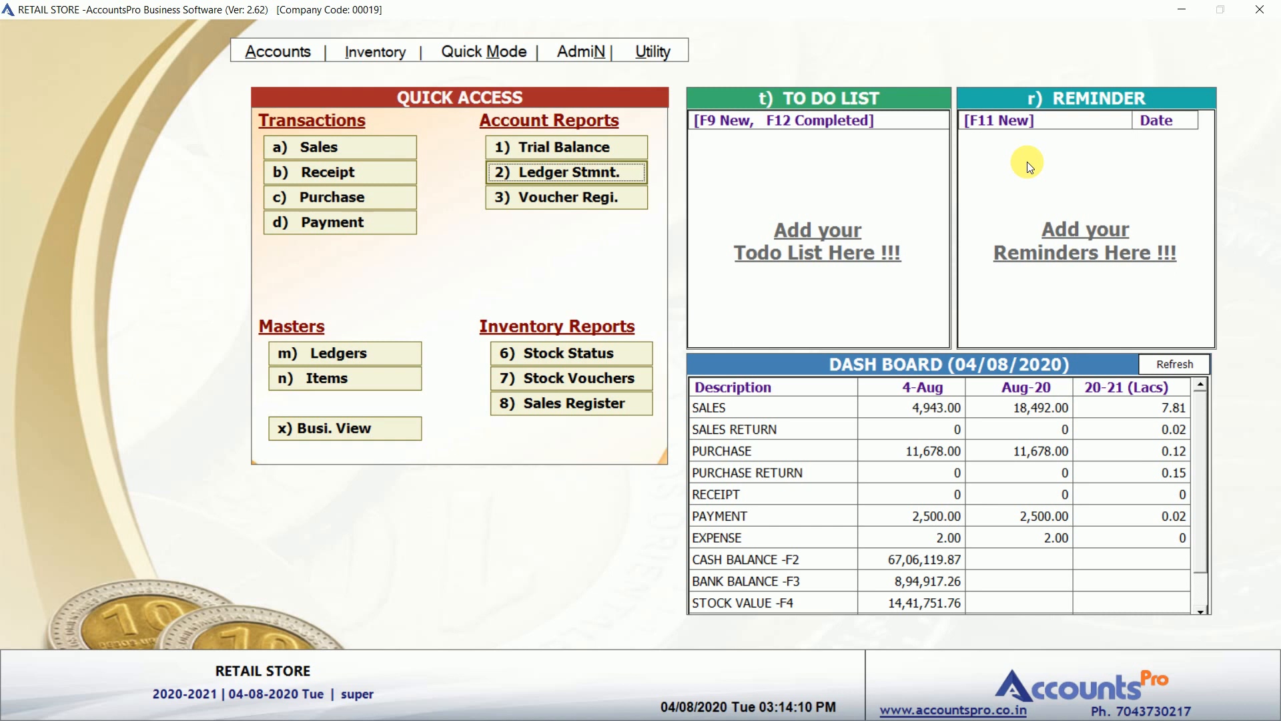
{"action": "key", "text": "alt+a"}
{"action": "key", "text": "Down"}
{"action": "key", "text": "Up"}
{"action": "key", "text": "Up"}
{"action": "key", "text": "Up"}
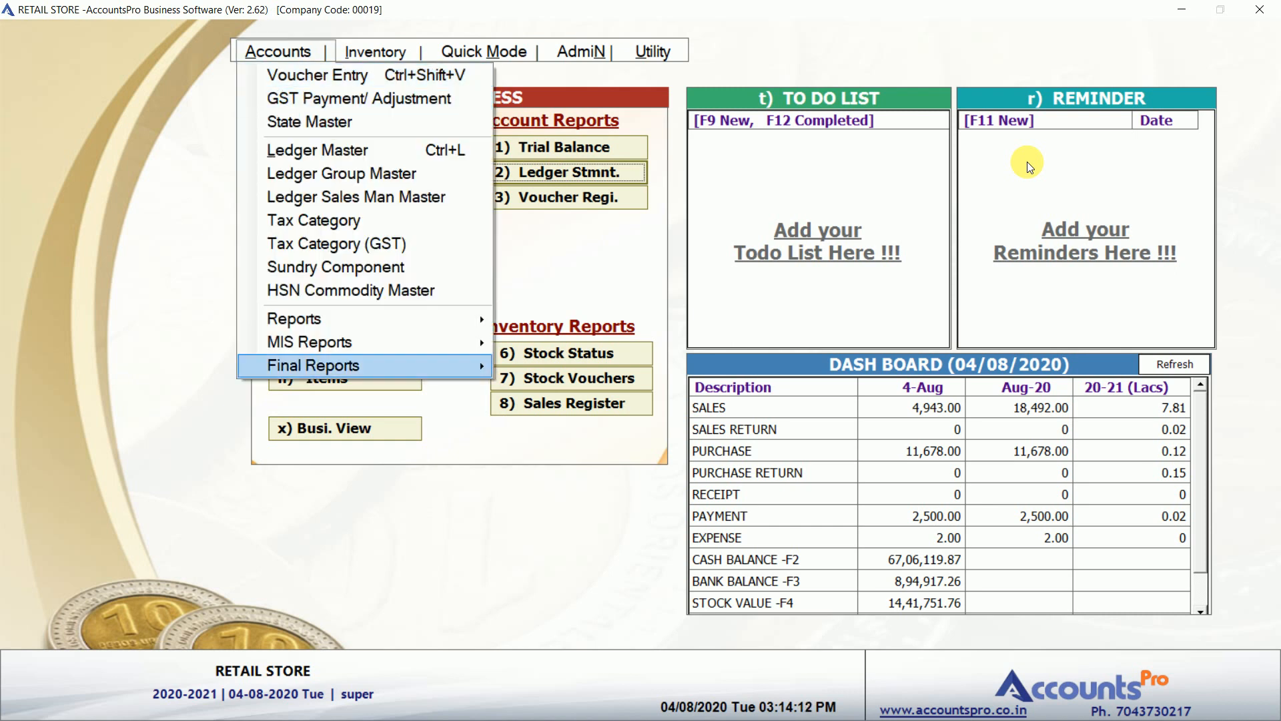
{"action": "key", "text": "Right"}
{"action": "key", "text": "Down"}
{"action": "key", "text": "Down"}
{"action": "key", "text": "Down"}
{"action": "key", "text": "Down"}
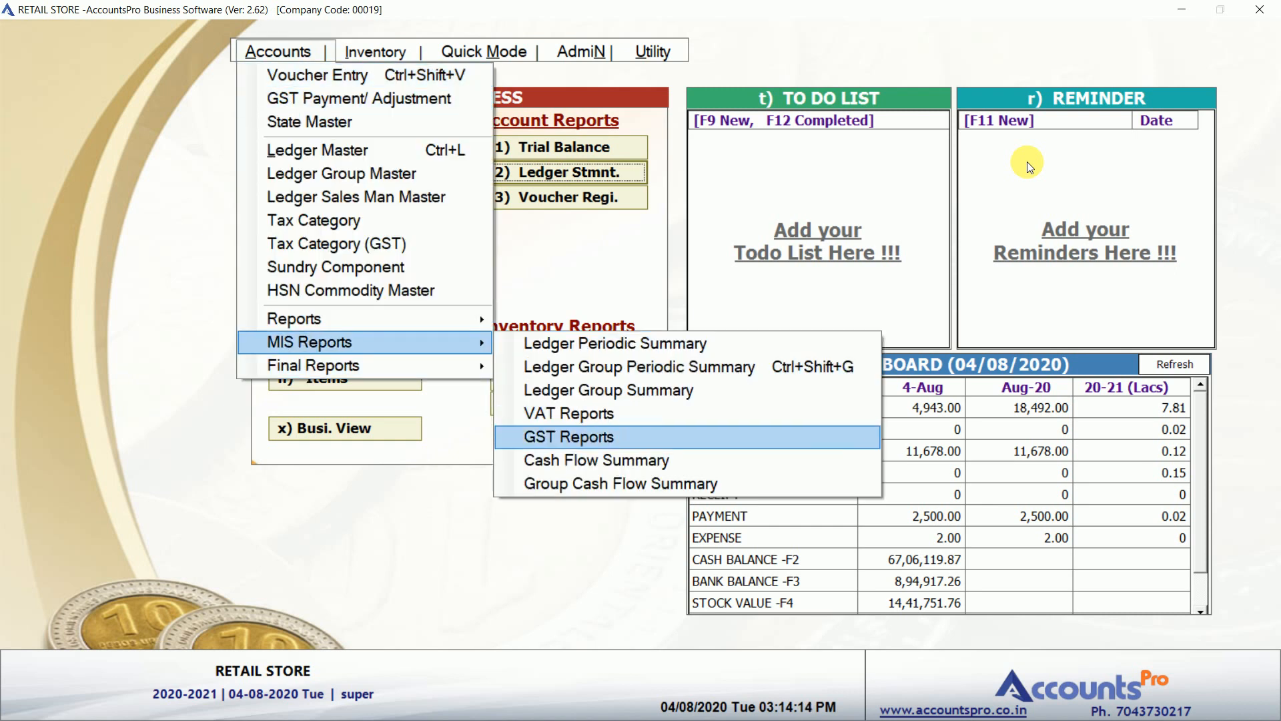
{"action": "key", "text": "Return"}
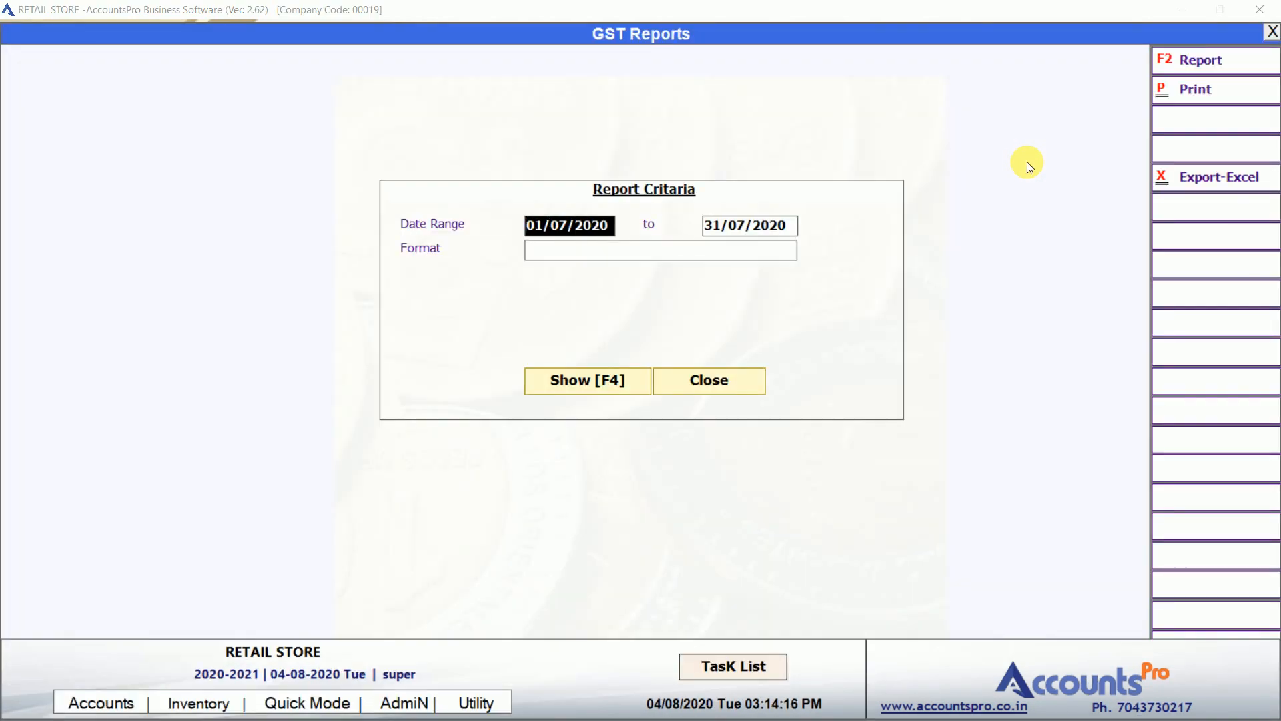
{"action": "type", "text": "1/8"}
{"action": "key", "text": "Return"}
{"action": "type", "text": "31/"}
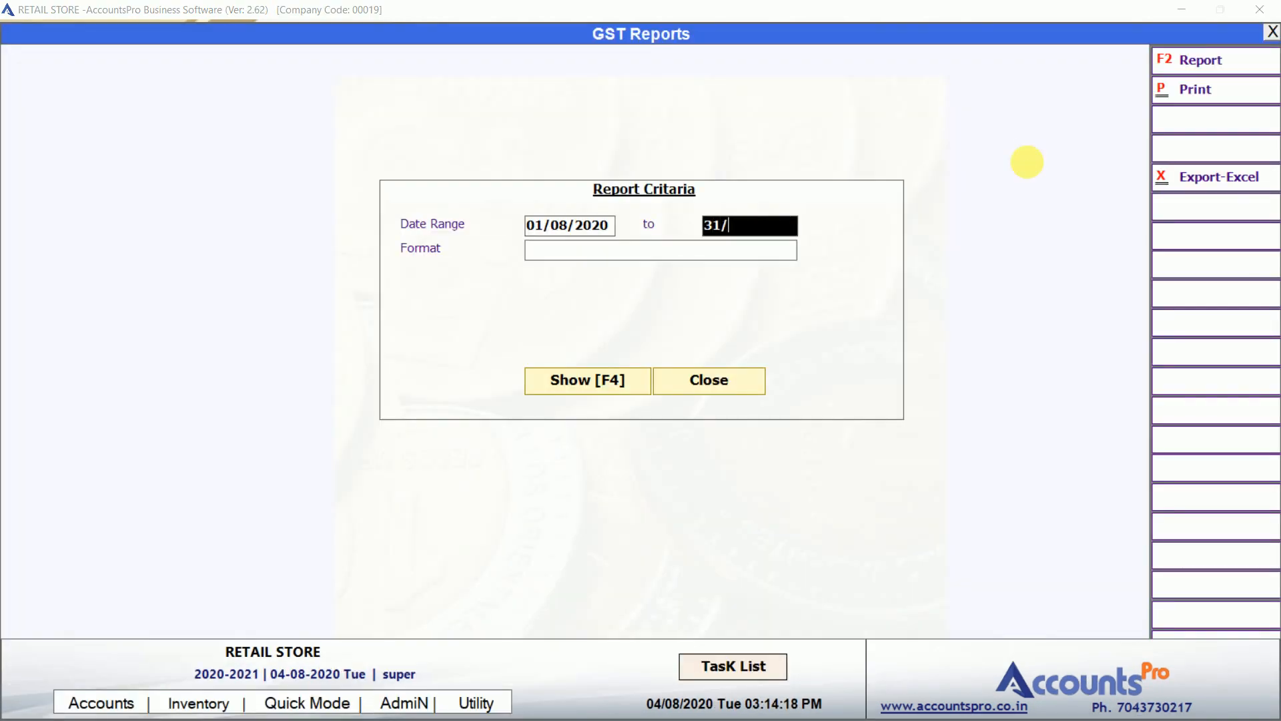
{"action": "key", "text": "Return"}
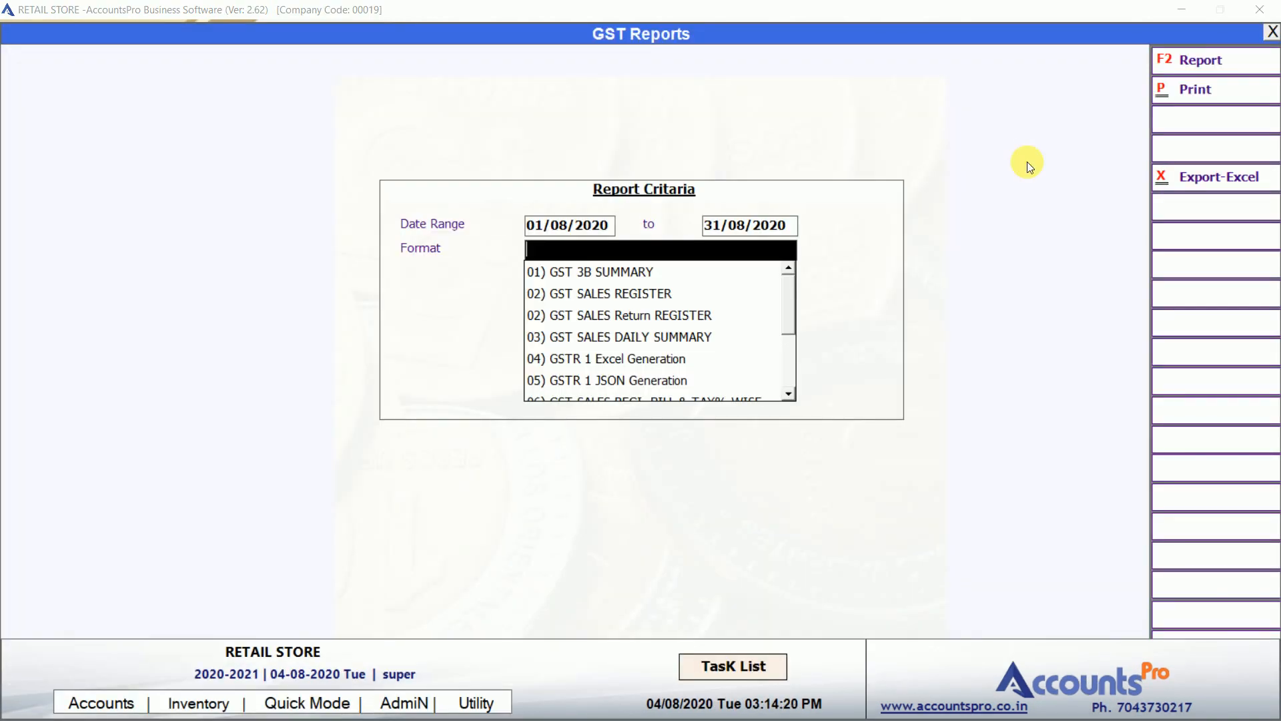
{"action": "key", "text": "Down"}
{"action": "key", "text": "Down"}
{"action": "key", "text": "Down"}
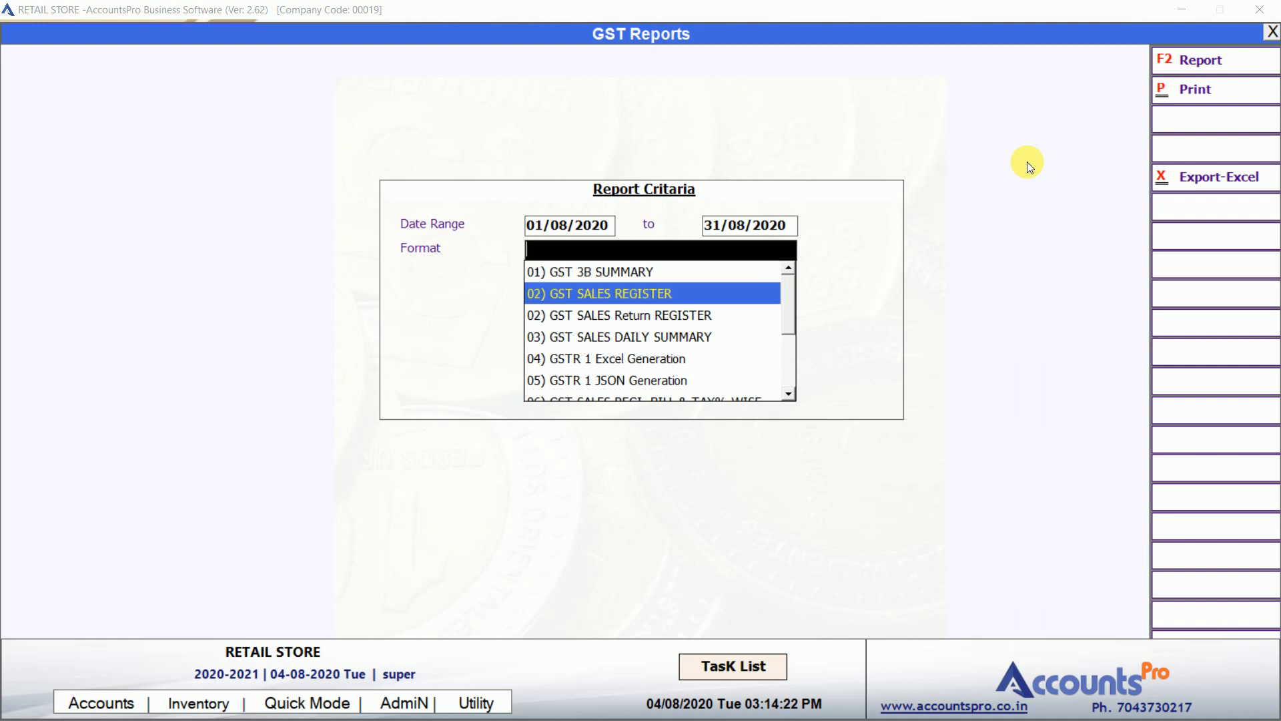
{"action": "key", "text": "Down"}
{"action": "key", "text": "Down"}
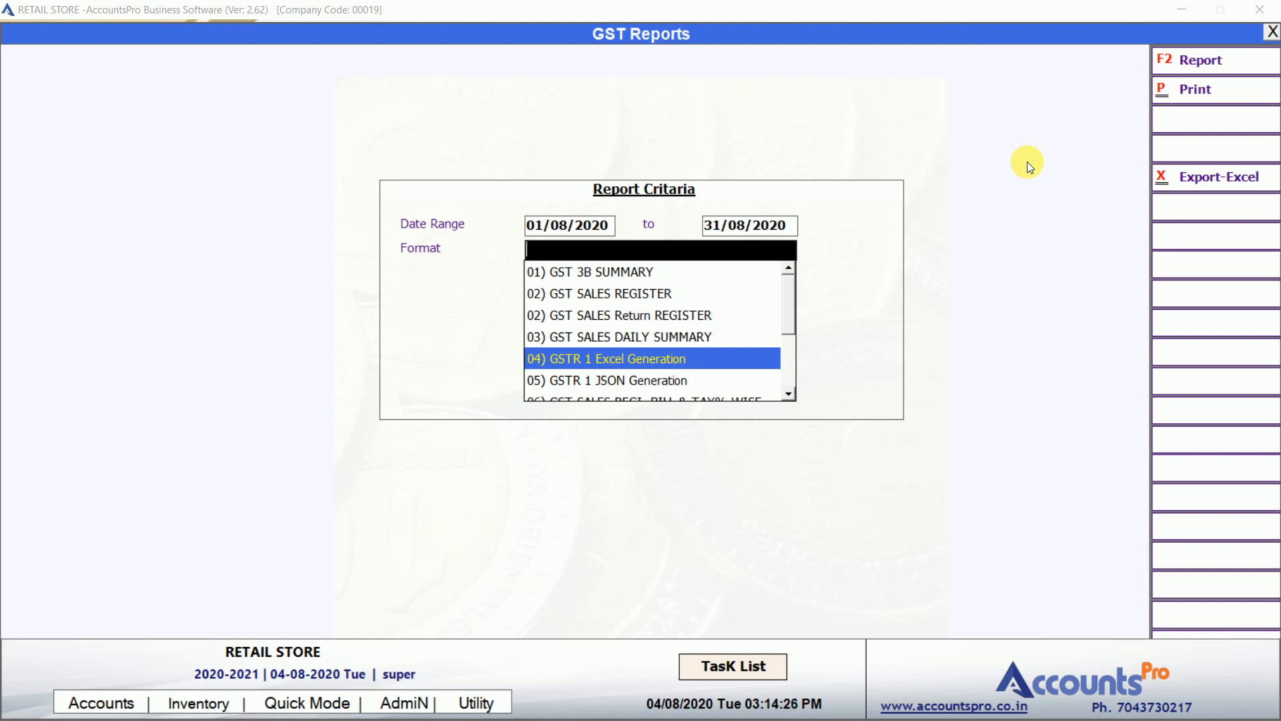
{"action": "key", "text": "Down"}
{"action": "key", "text": "Down"}
{"action": "key", "text": "Down"}
{"action": "key", "text": "Down"}
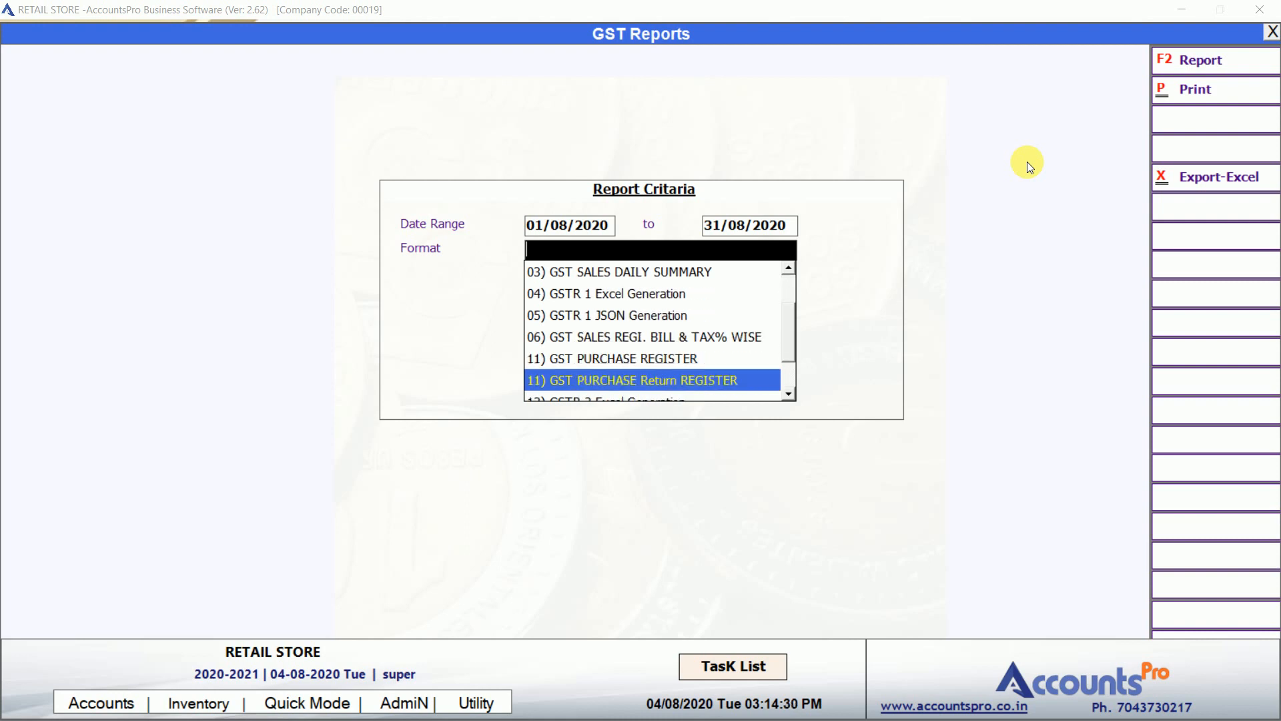
{"action": "key", "text": "Down"}
{"action": "key", "text": "Down"}
{"action": "key", "text": "Down"}
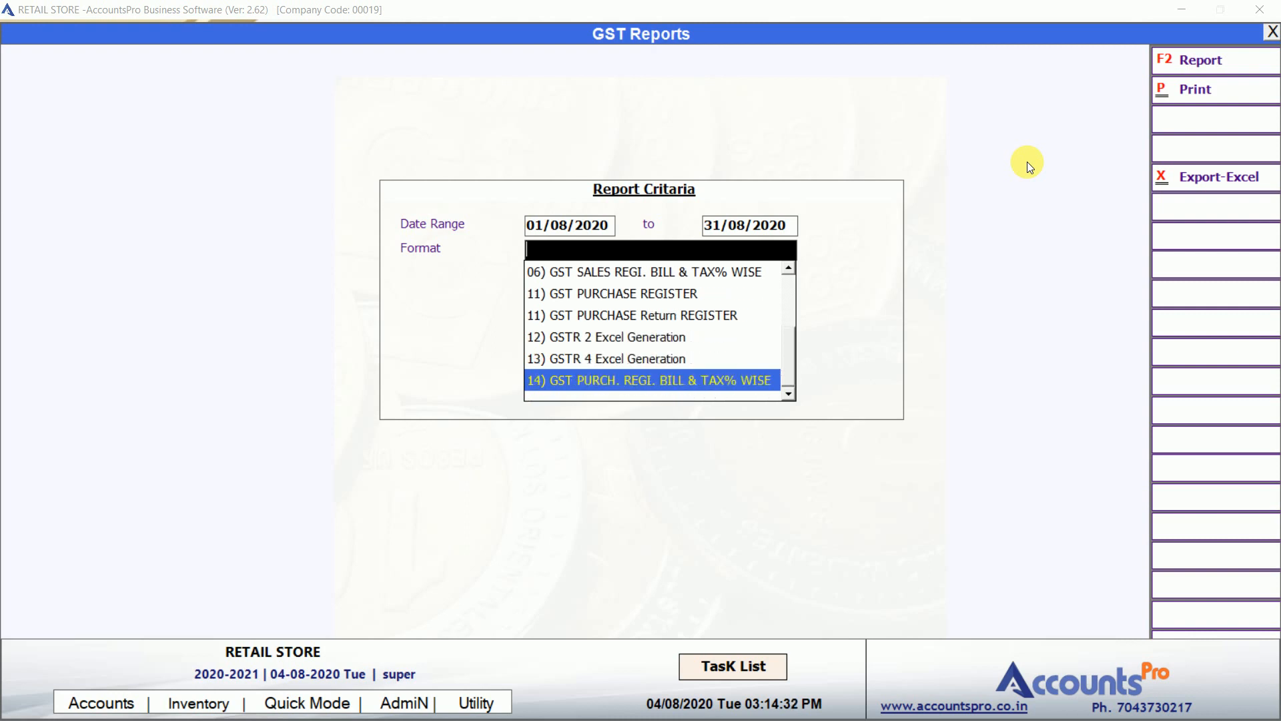
{"action": "key", "text": "Up"}
{"action": "key", "text": "Home"}
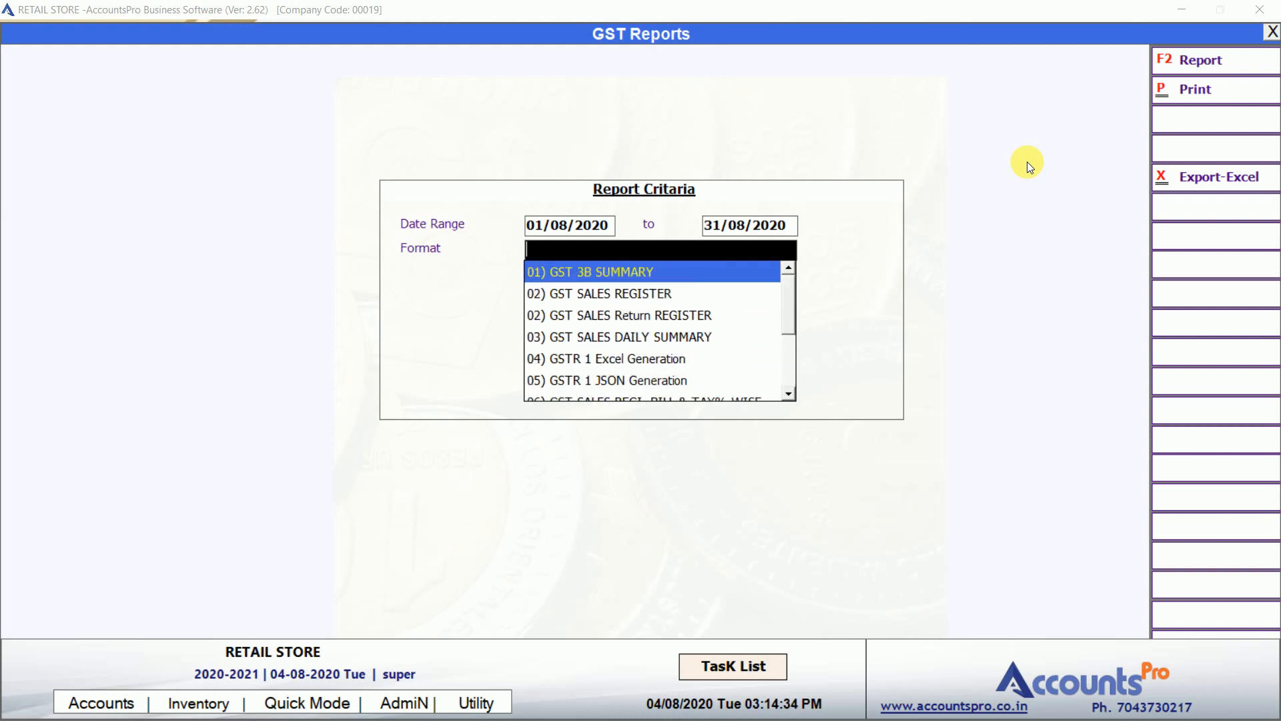
{"action": "key", "text": "Return"}
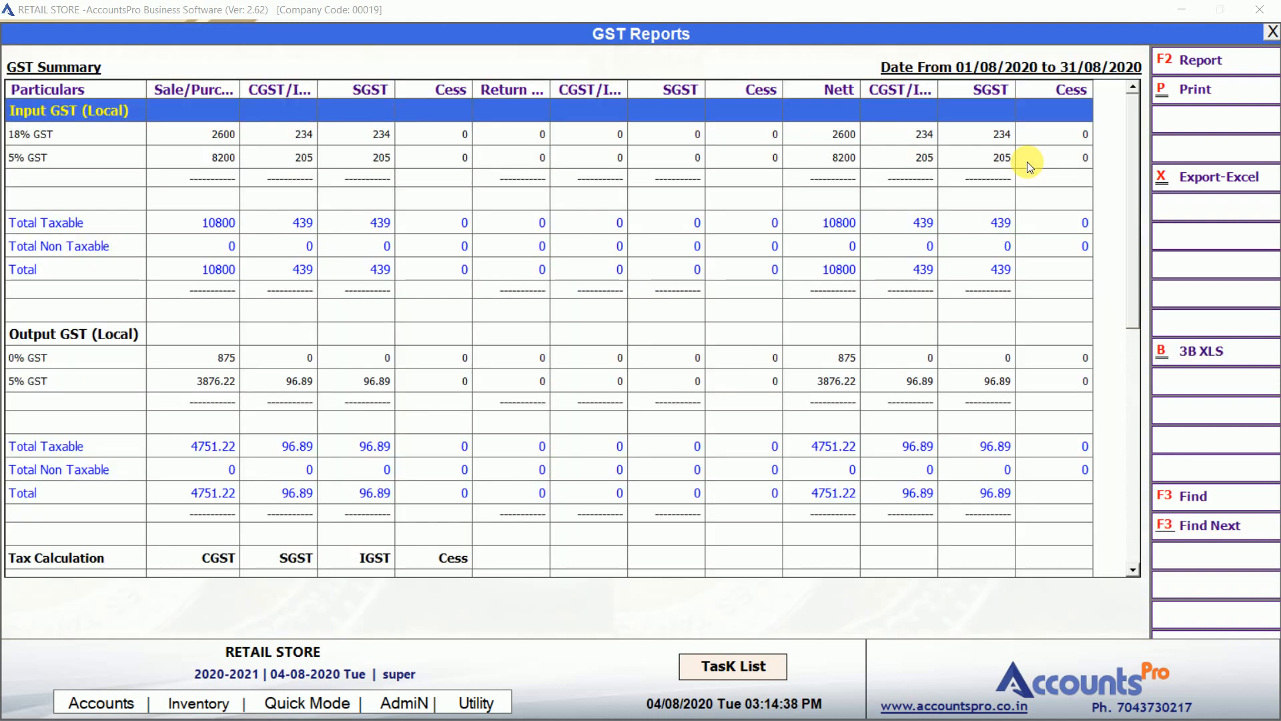
{"action": "key", "text": "Down"}
{"action": "key", "text": "Down"}
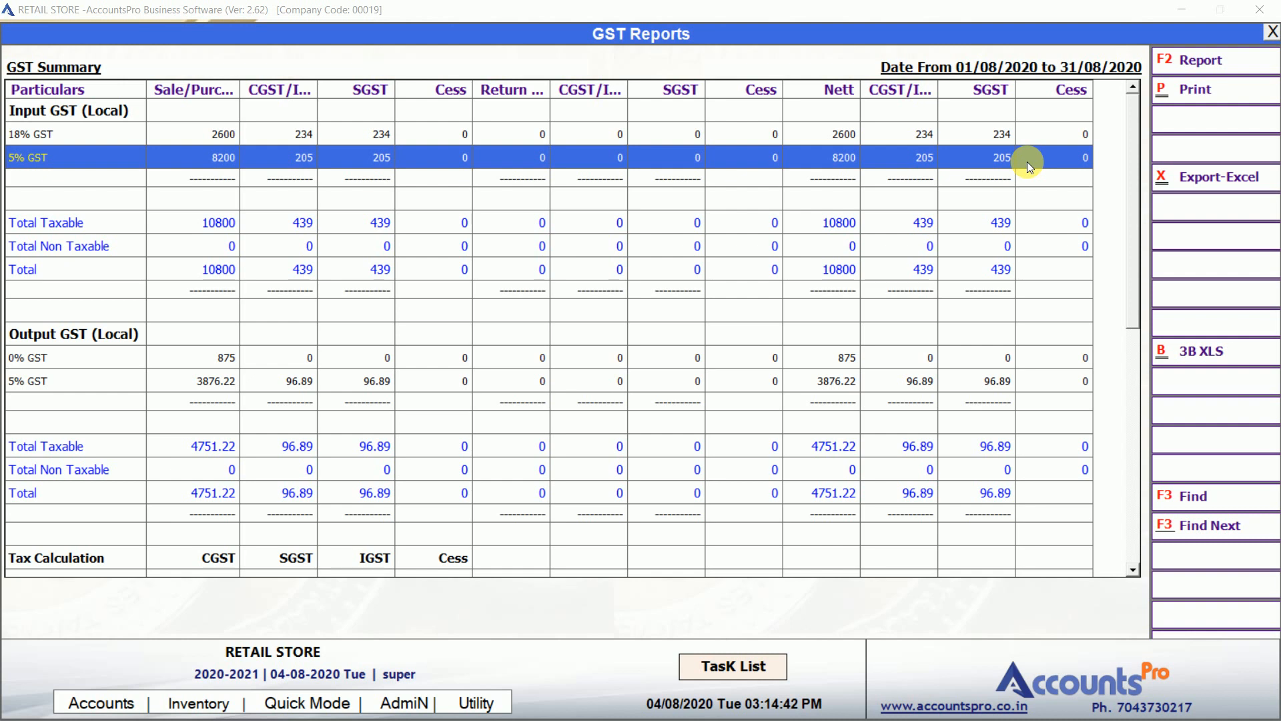
{"action": "key", "text": "Escape"}
{"action": "key", "text": "alt+a"}
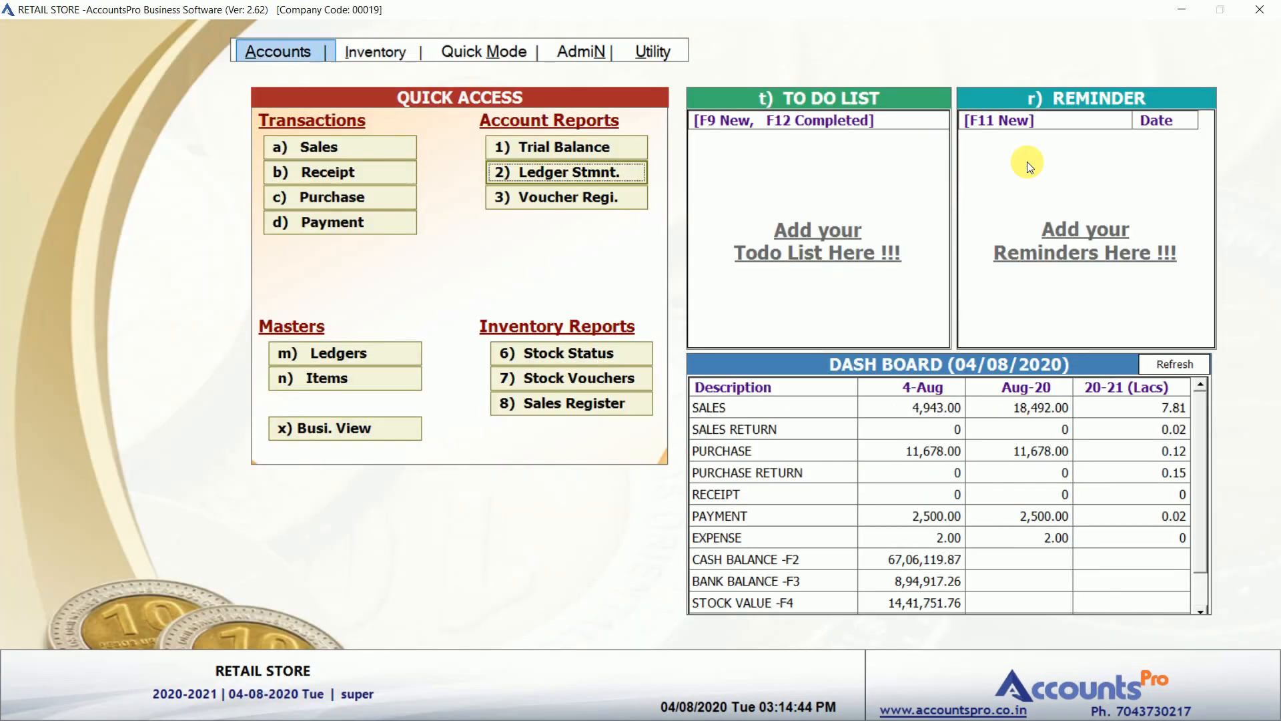
{"action": "key", "text": "Up"}
{"action": "key", "text": "Right"}
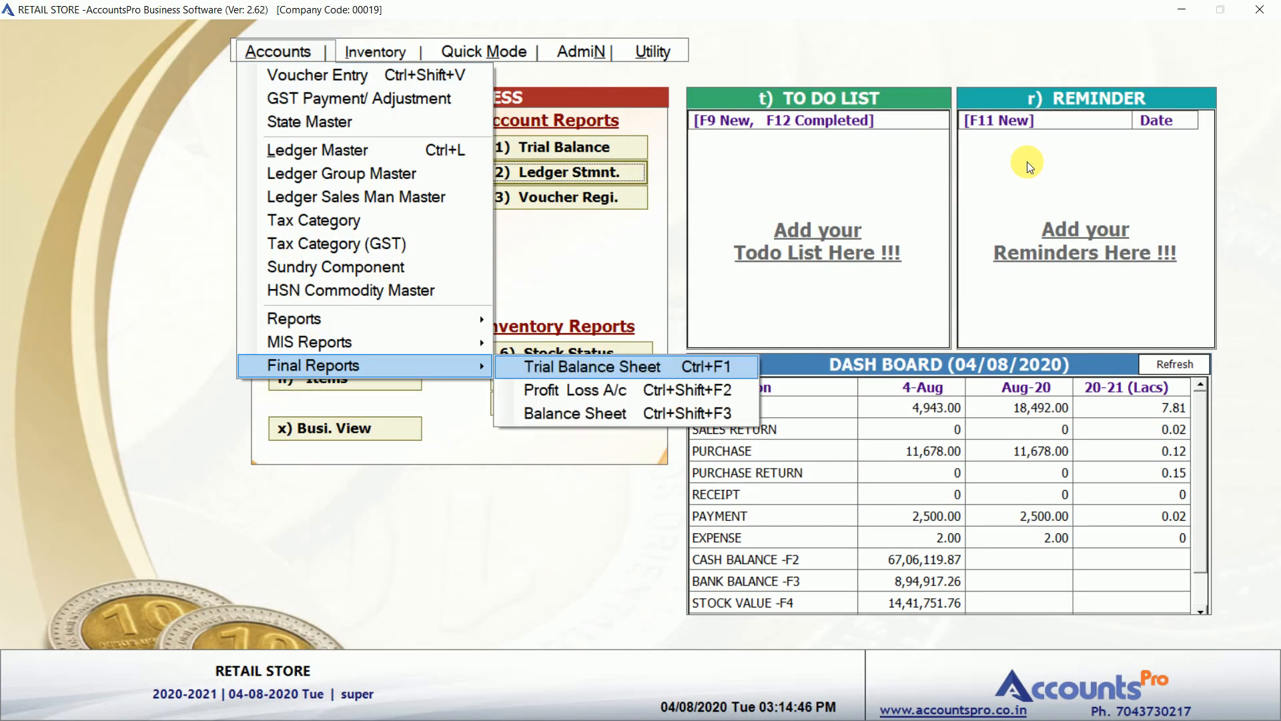
{"action": "key", "text": "Down"}
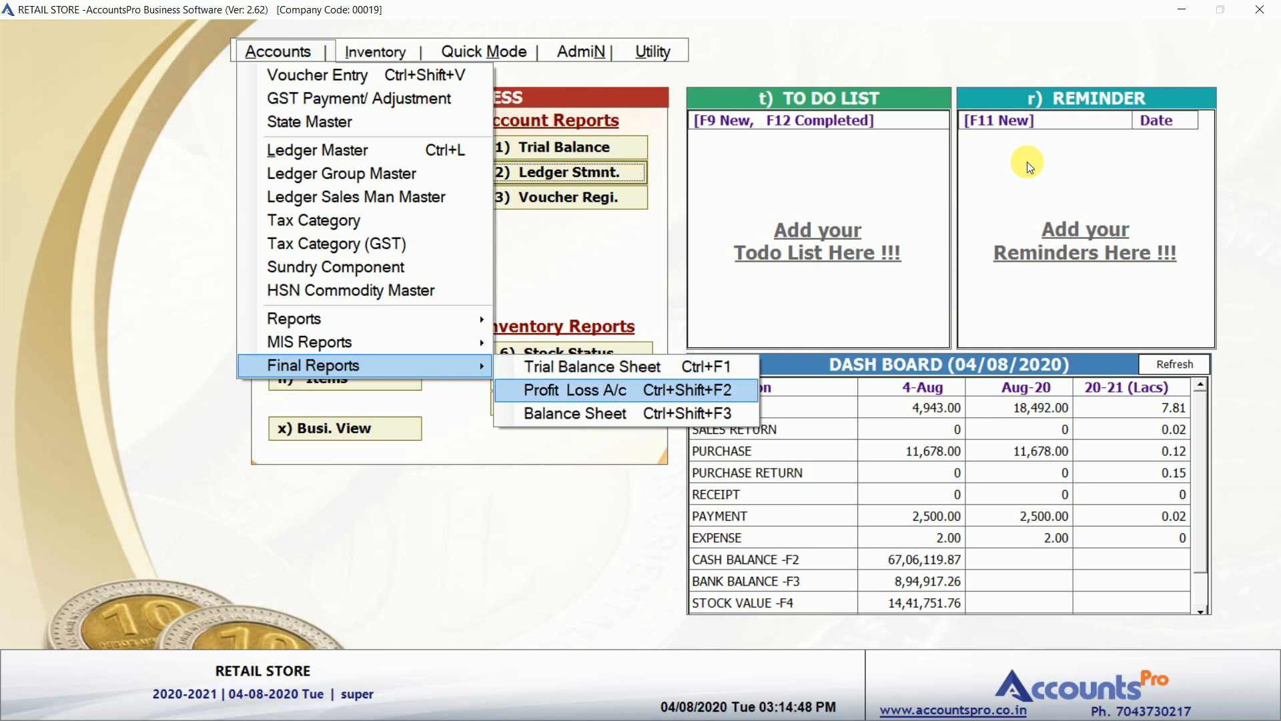
{"action": "key", "text": "Up"}
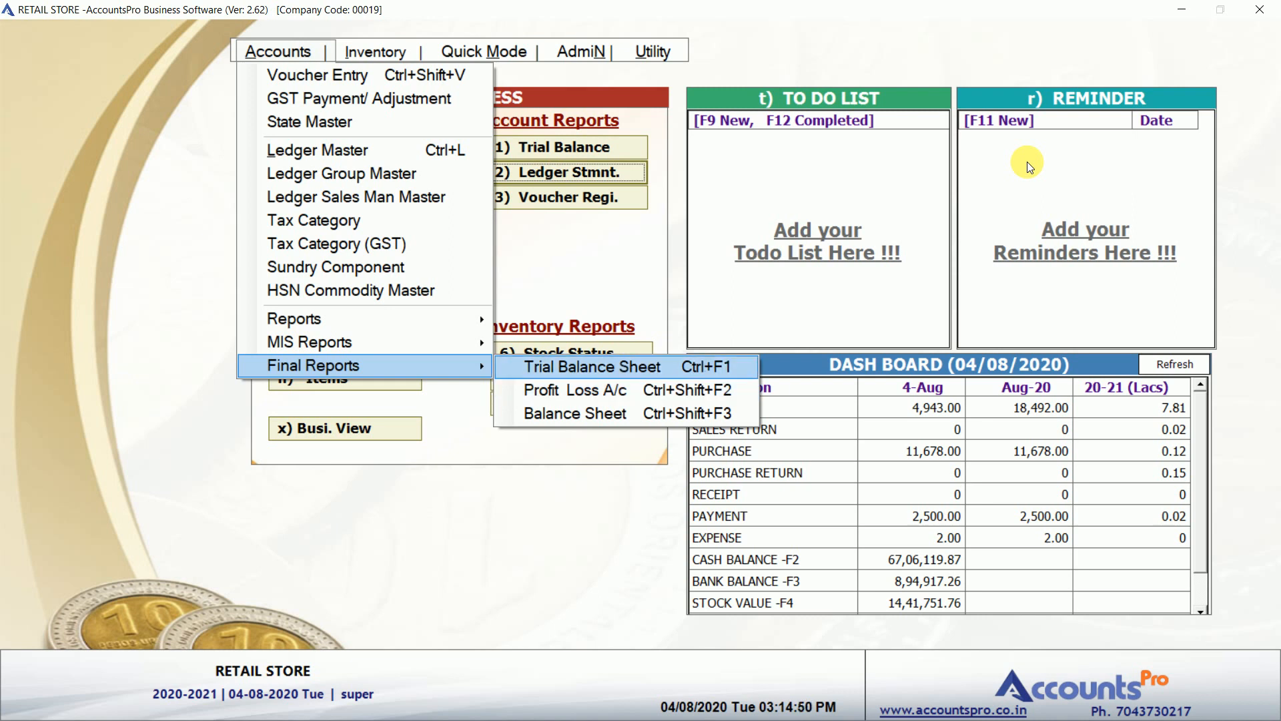
{"action": "left_click", "coordinate": [663, 243]}
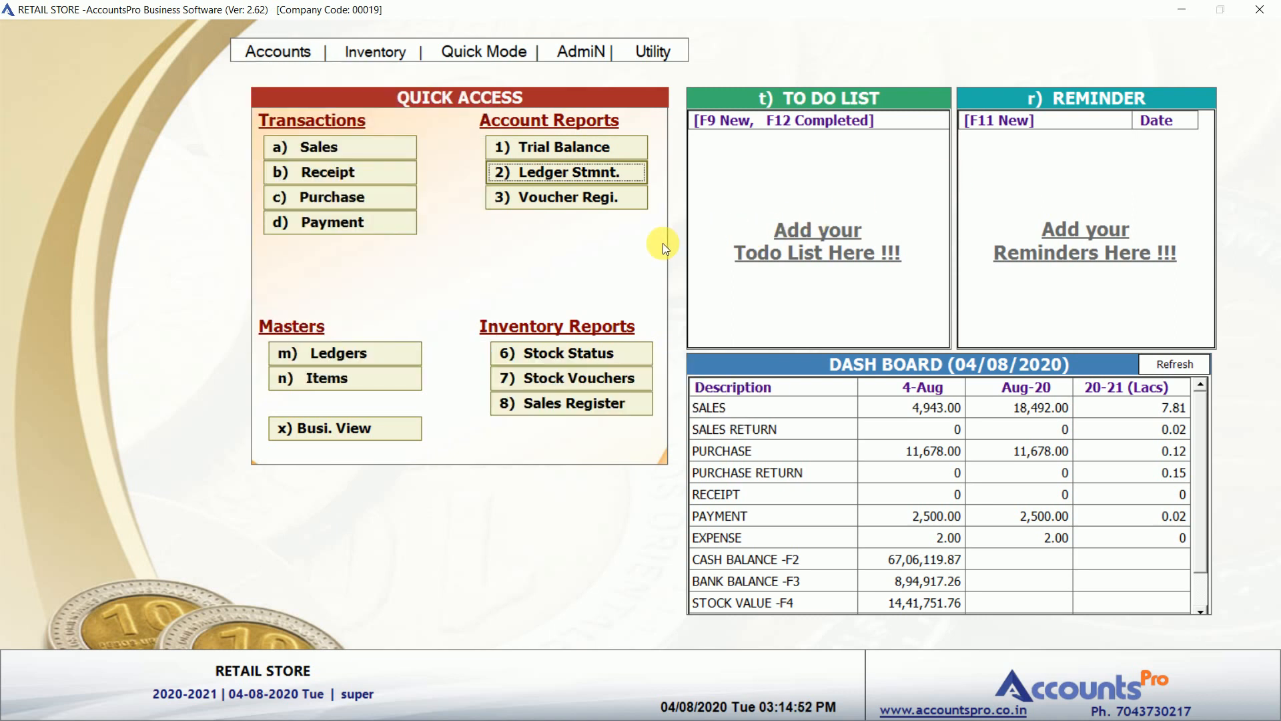
{"action": "left_click", "coordinate": [644, 53]}
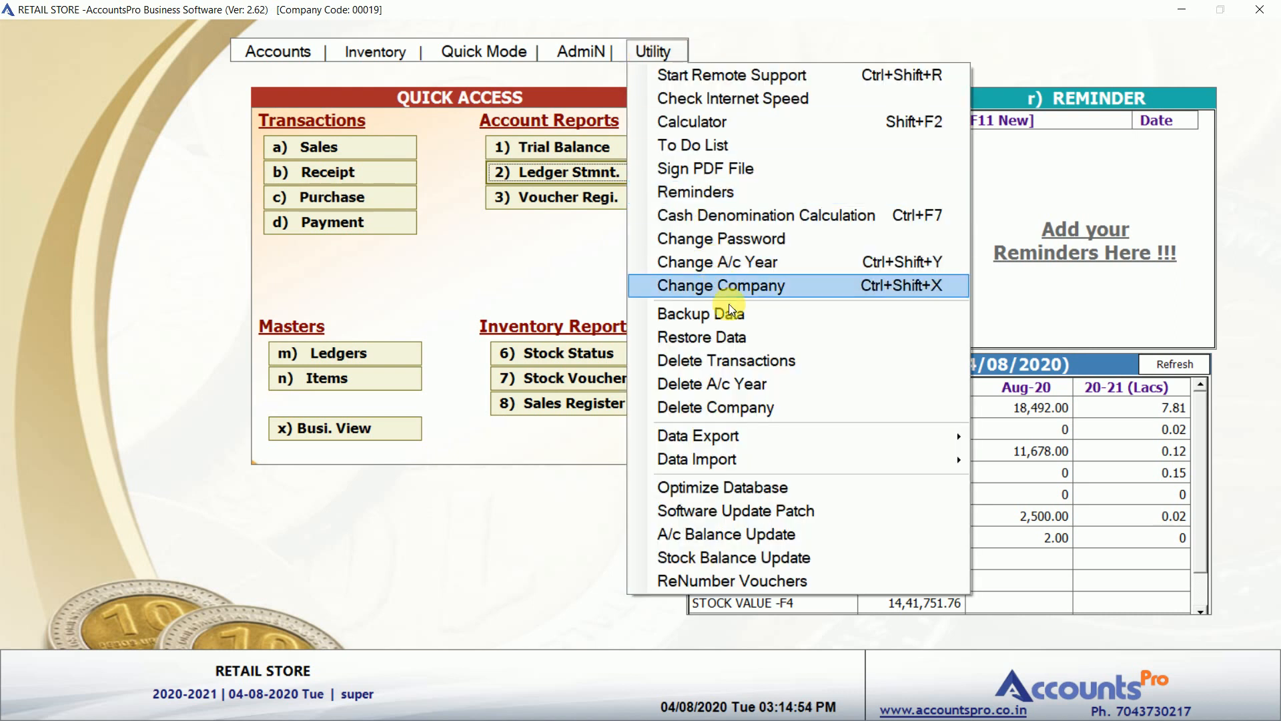
{"action": "mouse_move", "coordinate": [765, 431]}
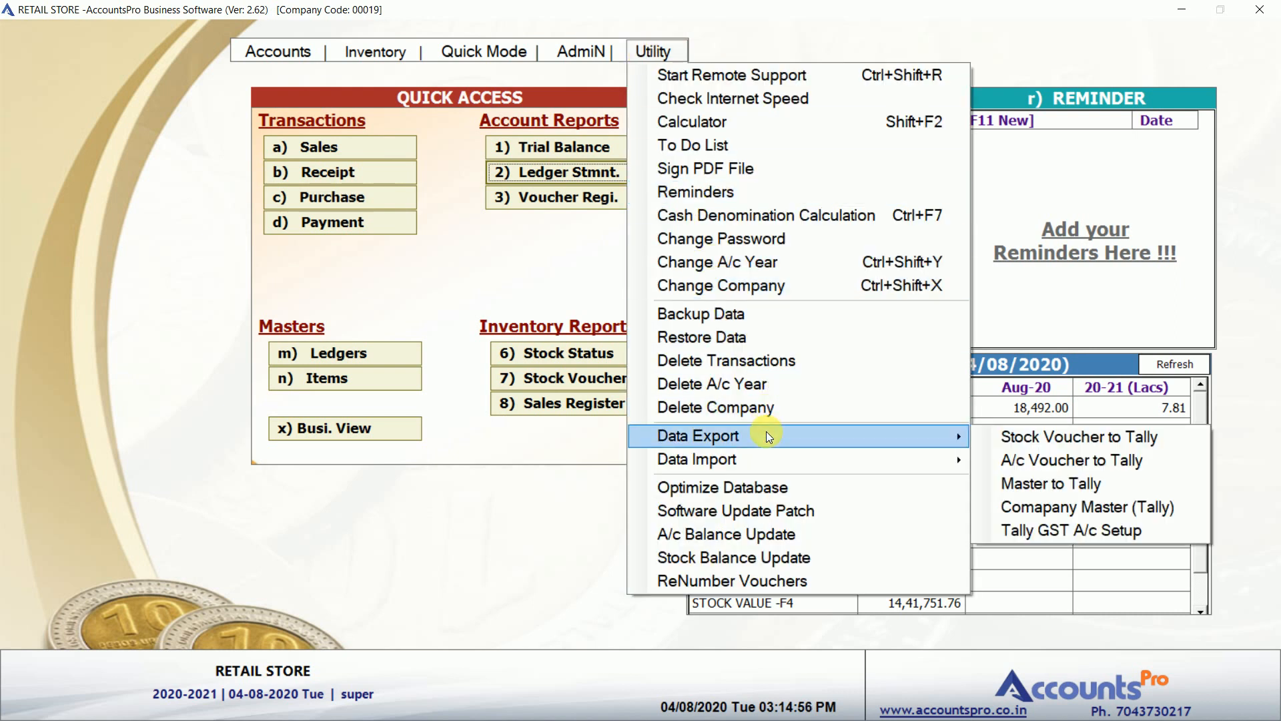
{"action": "key", "text": "Right"}
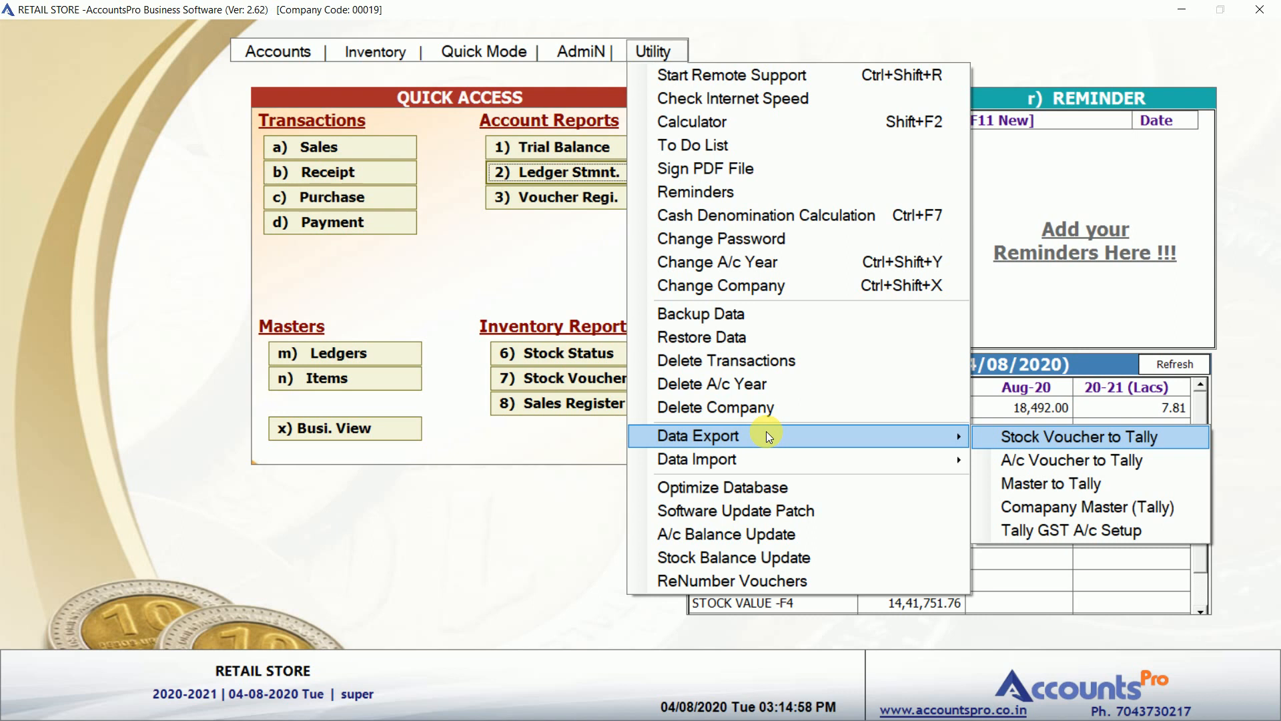
{"action": "key", "text": "Down"}
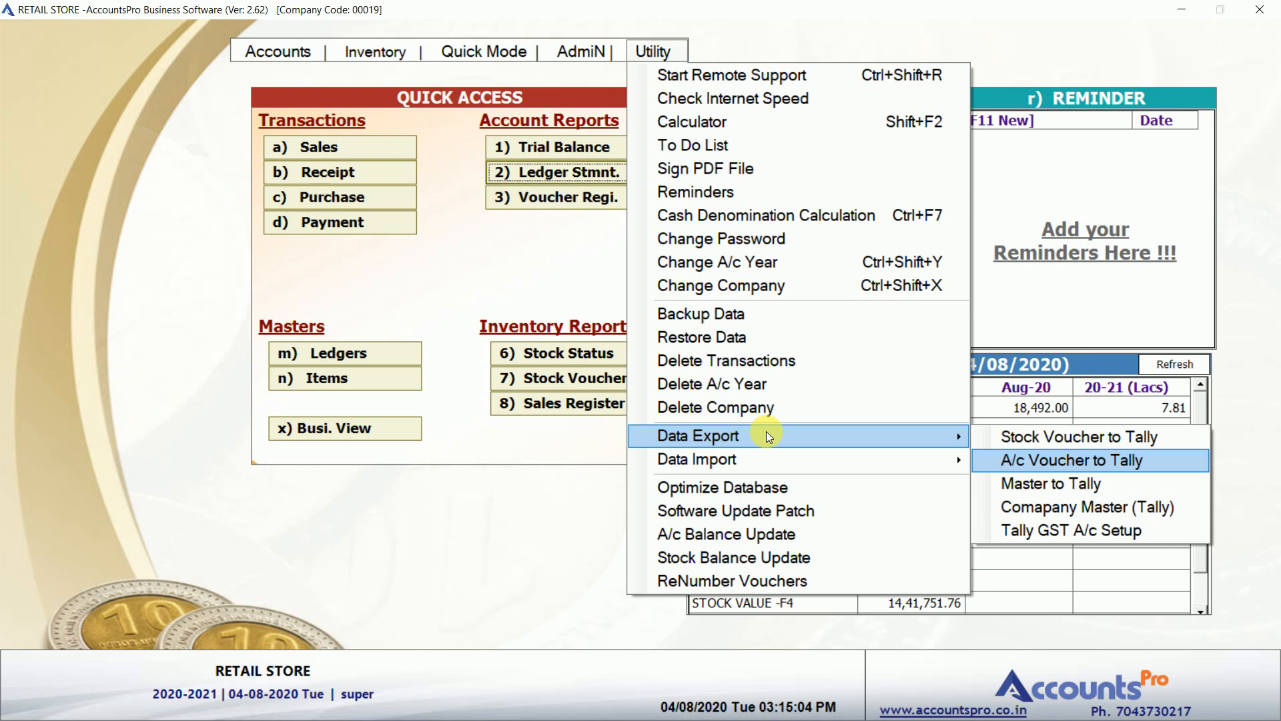
{"action": "key", "text": "Up"}
{"action": "key", "text": "Return"}
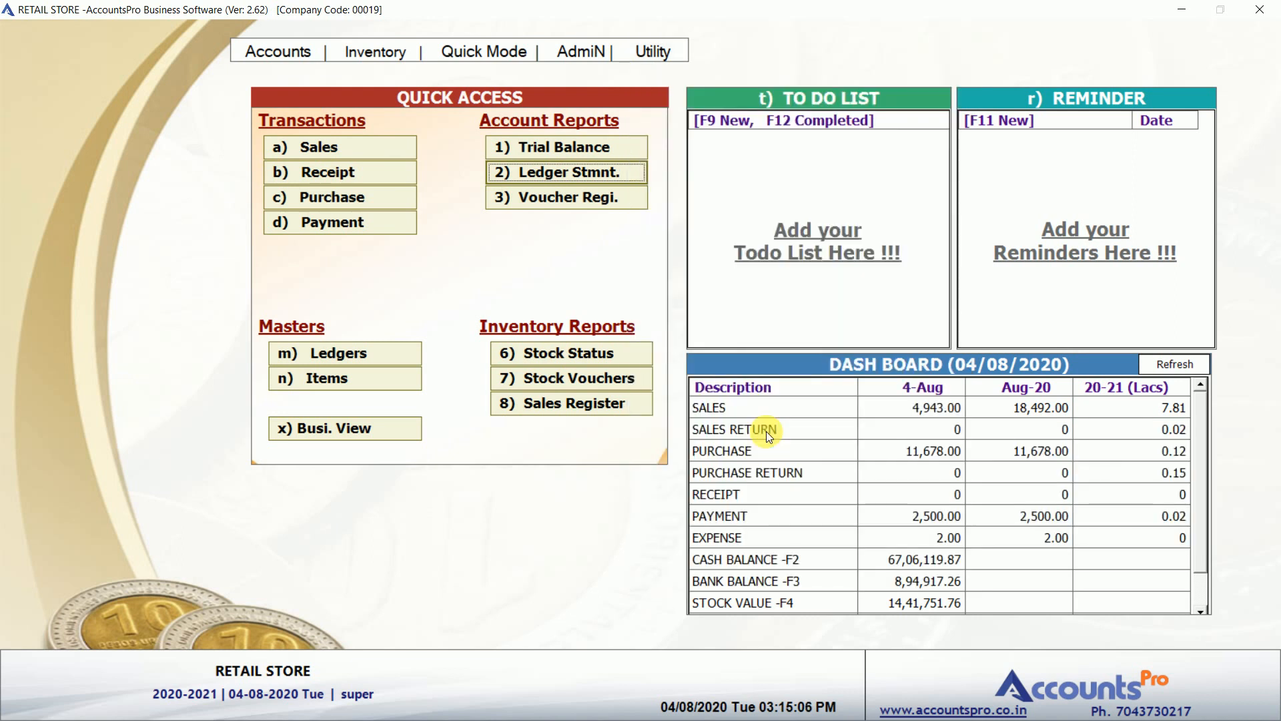
{"action": "type", "text": "1"}
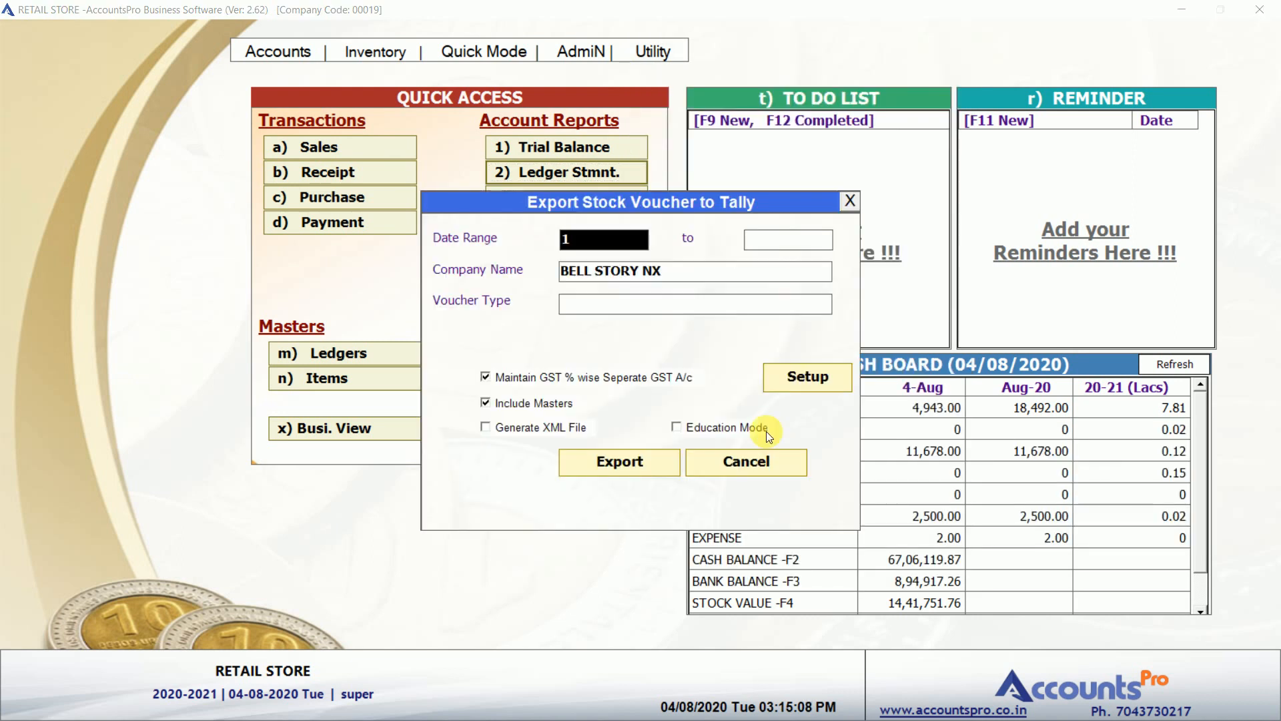
{"action": "key", "text": "Escape"}
{"action": "key", "text": "Return"}
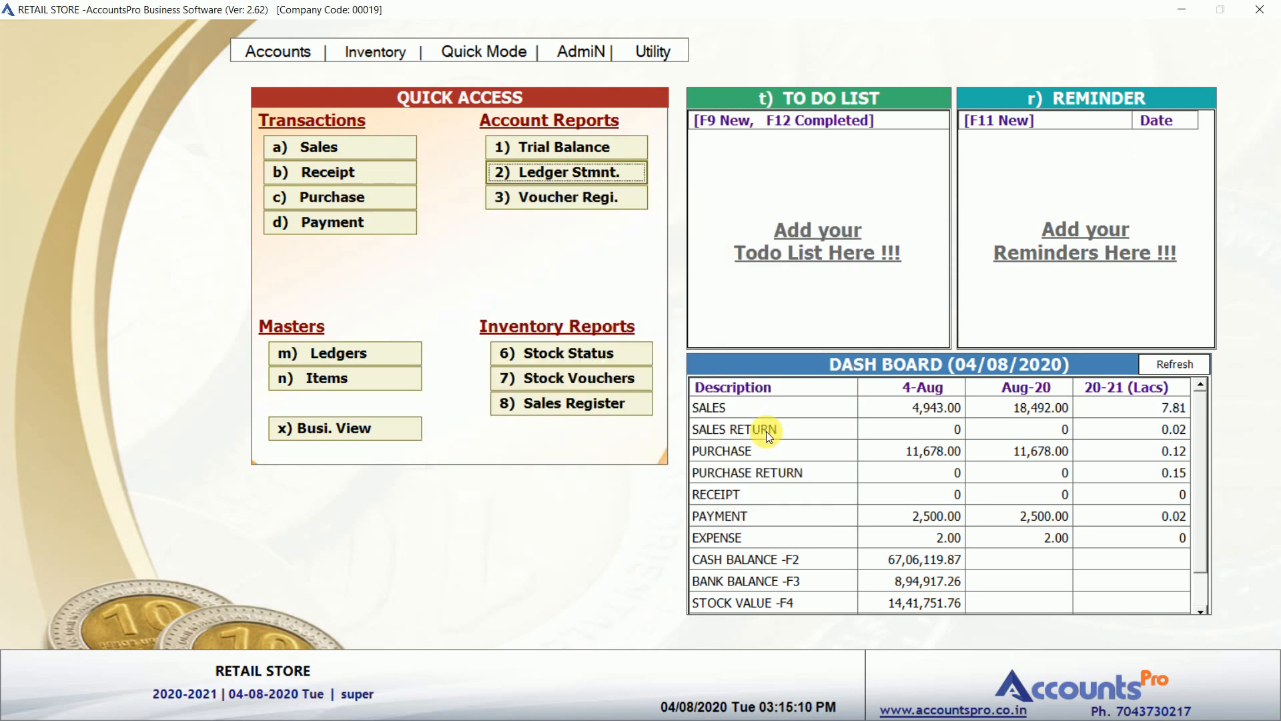